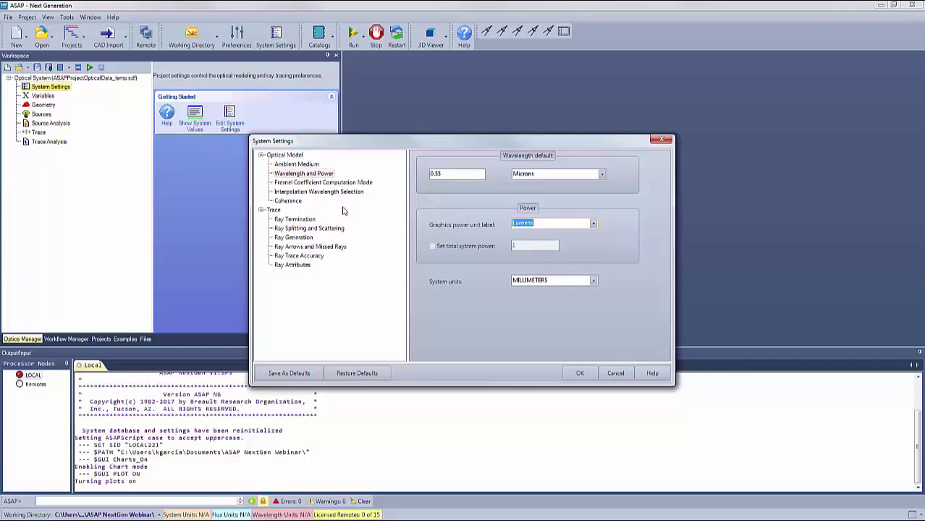
Step: Auto-generate 29 interpolation wavelengths from 0.4 to 0.75 microns and accept the system settings
click(308, 192)
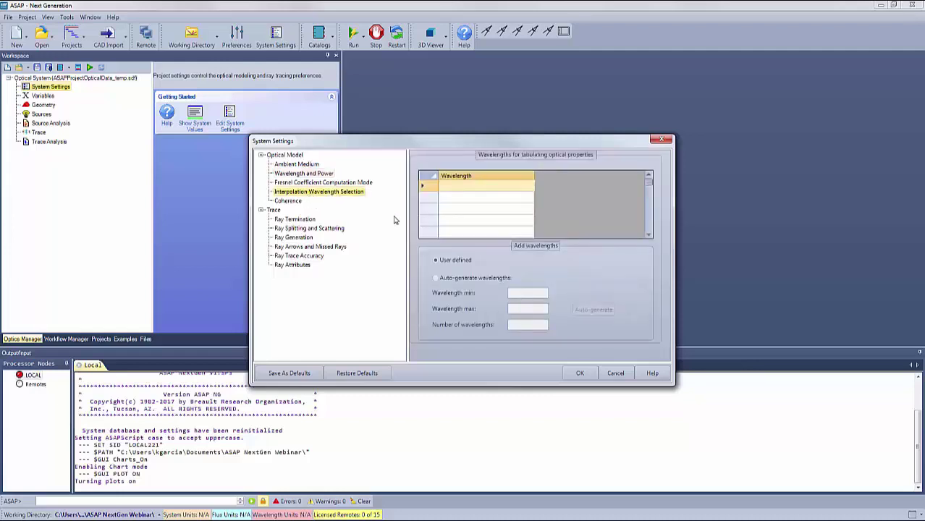
click(436, 278)
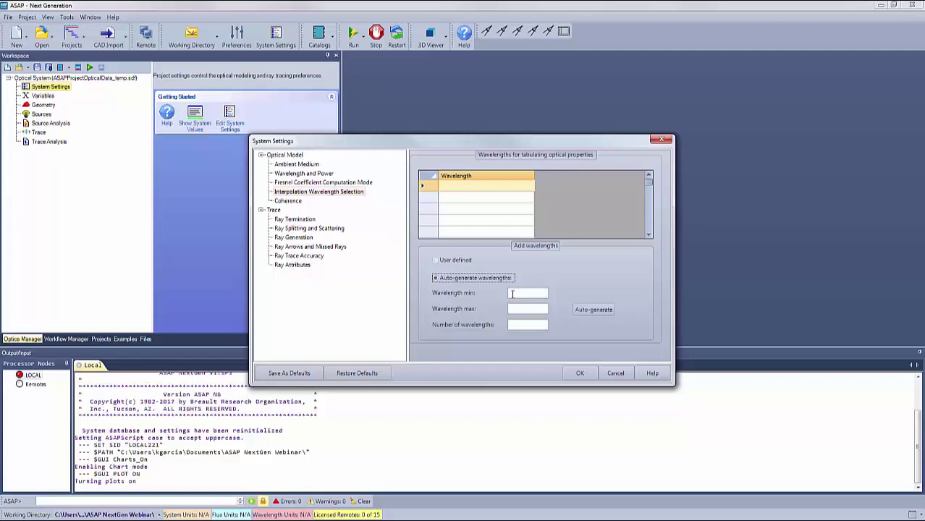
click(515, 292)
text(0.4)
click(512, 307)
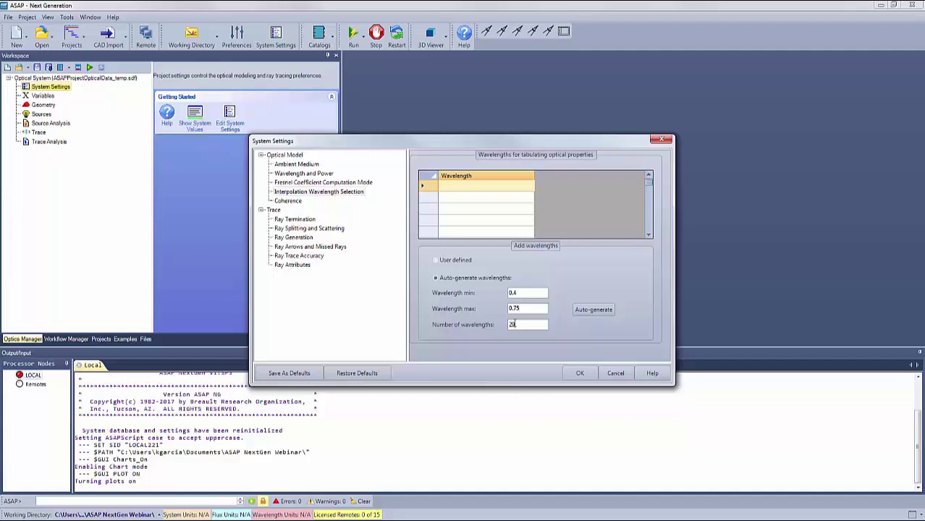
click(592, 311)
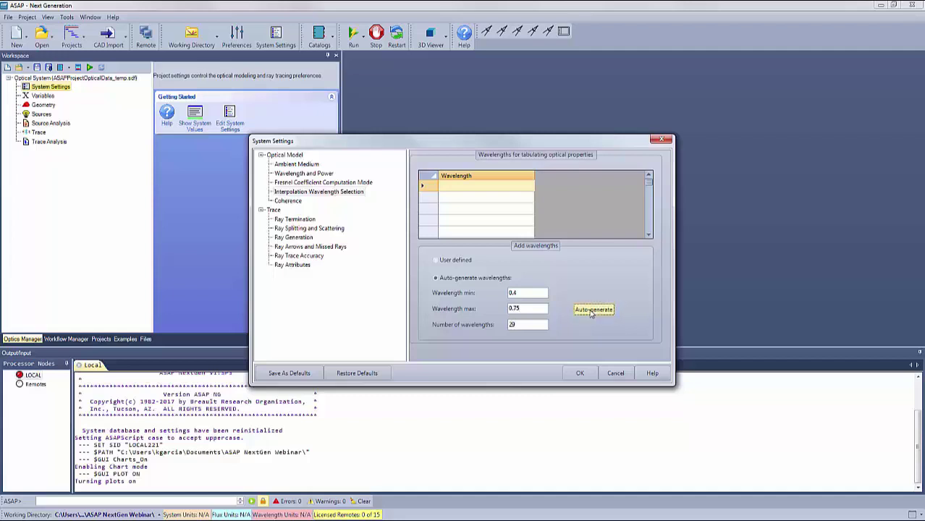
click(572, 372)
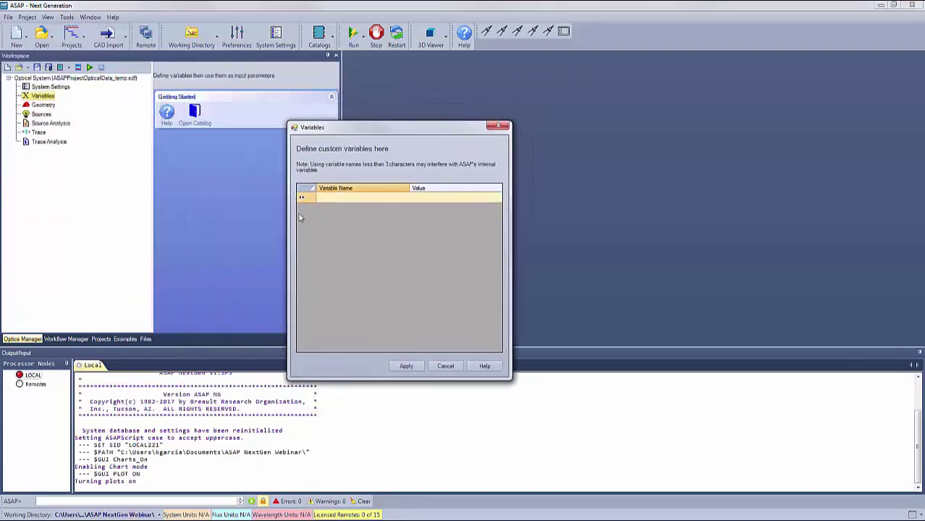
Step: Define a custom variable PARA_RC with the value 4.2
click(325, 199)
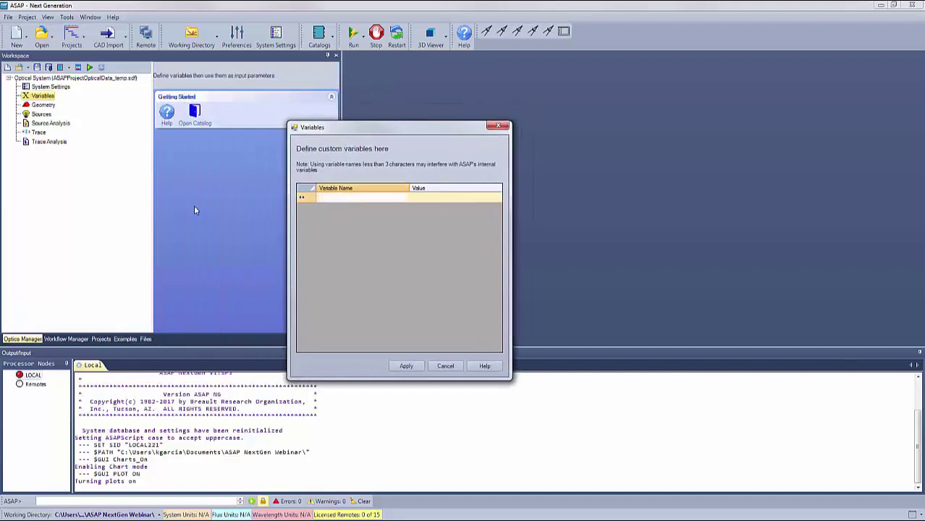
text(PAR)
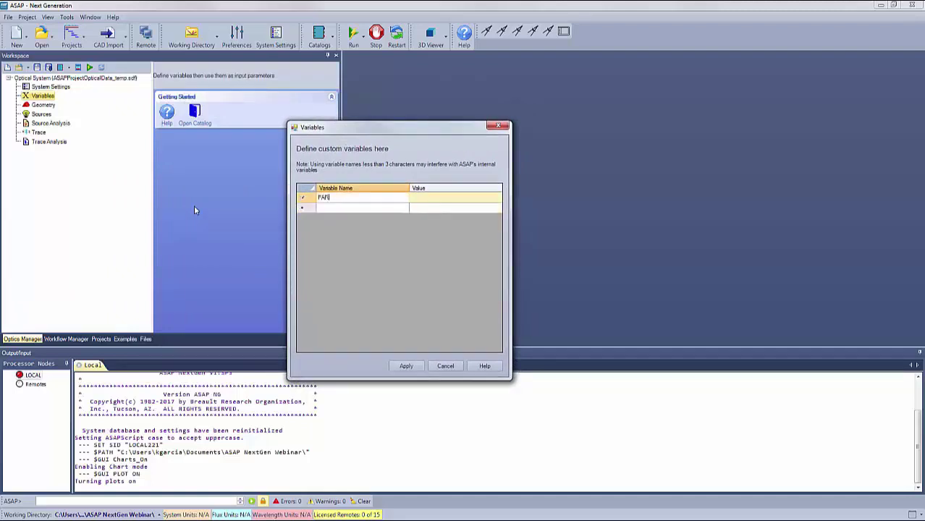
text(A_RC)
click(422, 201)
click(424, 198)
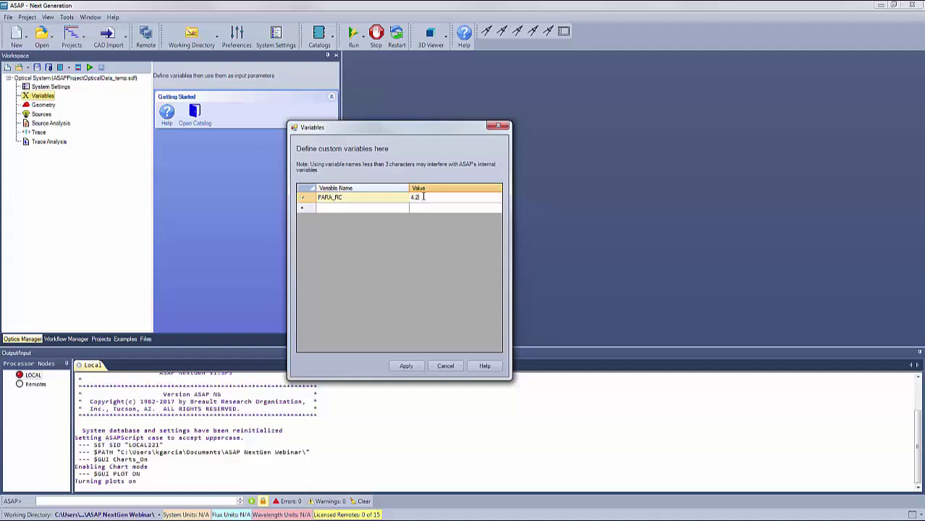
key(Return)
Step: Add a second variable BASE_SD with the value 4.2
click(323, 211)
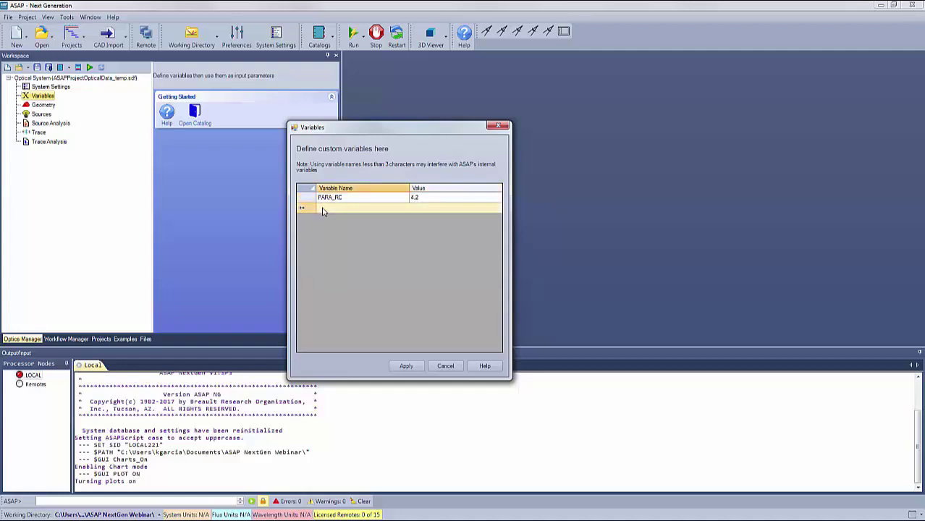
click(324, 210)
text(BA)
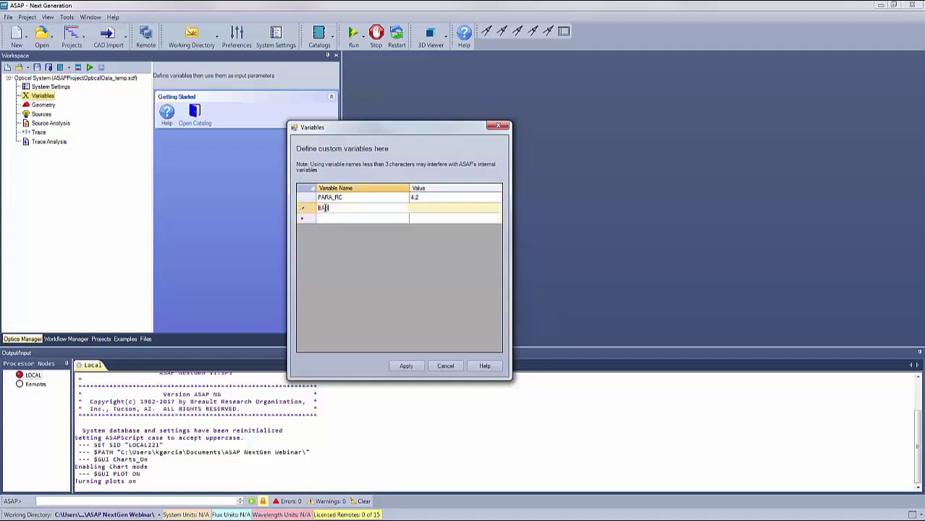
text(SE_SD)
click(420, 212)
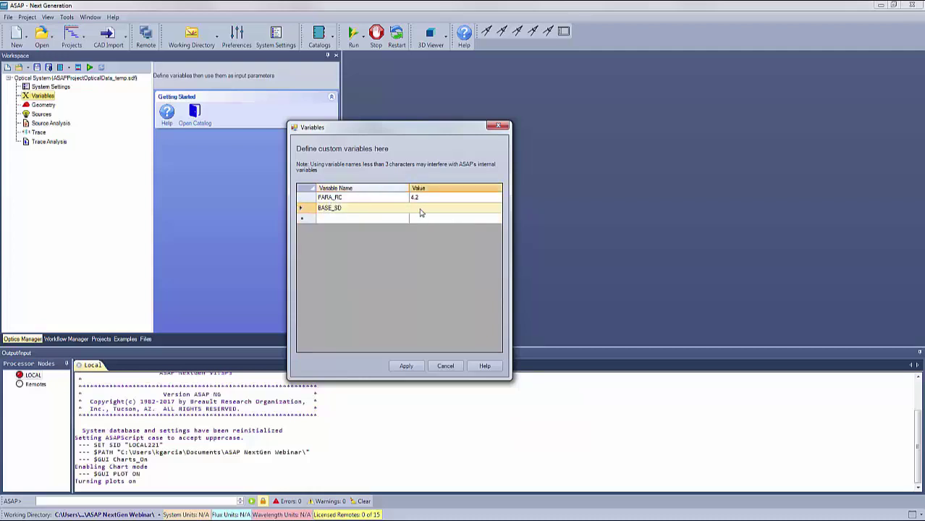
click(421, 212)
Step: Add a third variable BASE_OR with the value 0.8 and apply the variable definitions
click(325, 221)
click(327, 218)
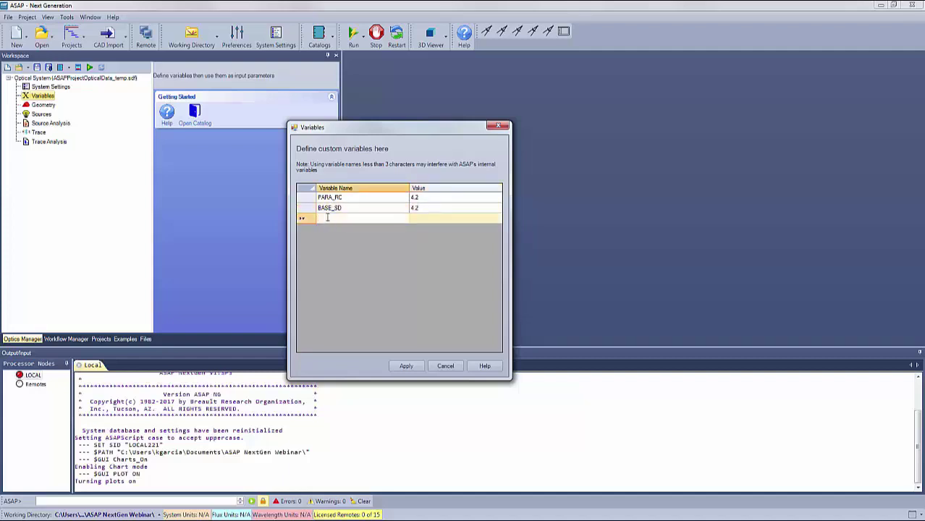
text(BASE_)
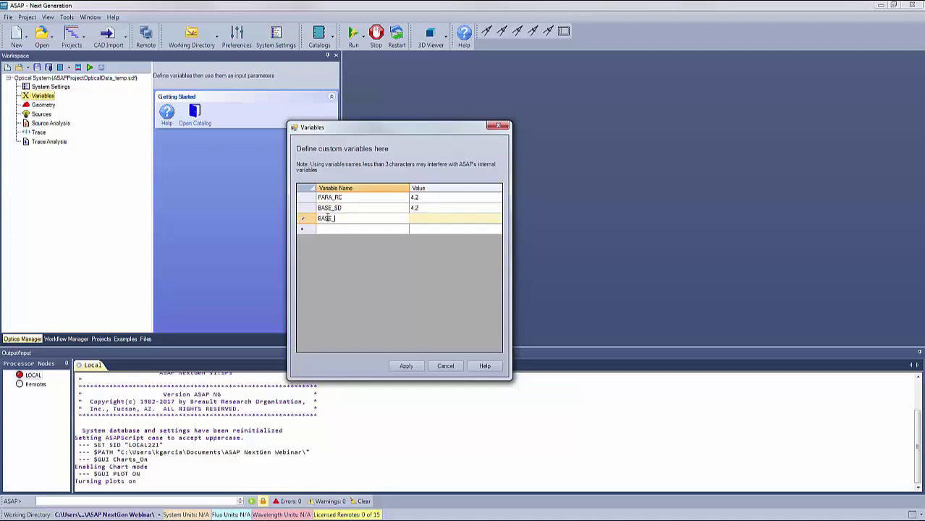
text(OR)
click(417, 219)
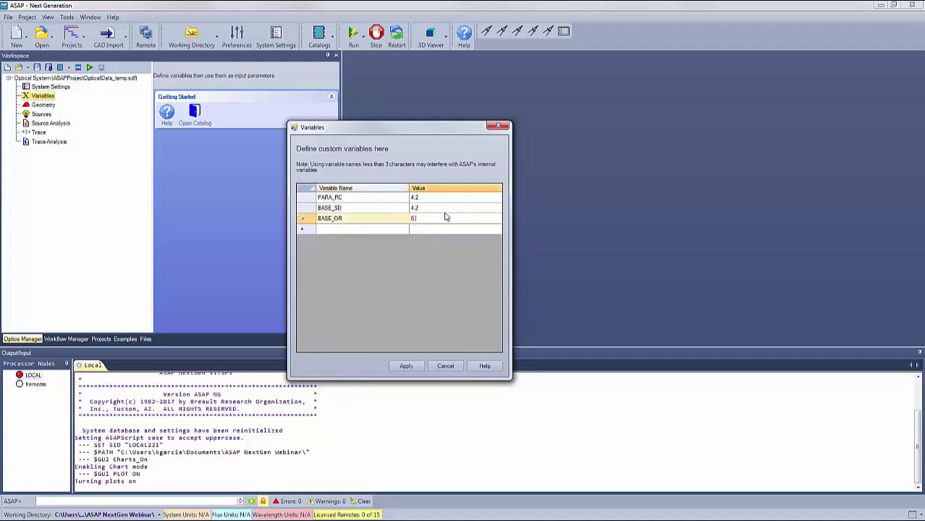
text(0.8)
click(406, 366)
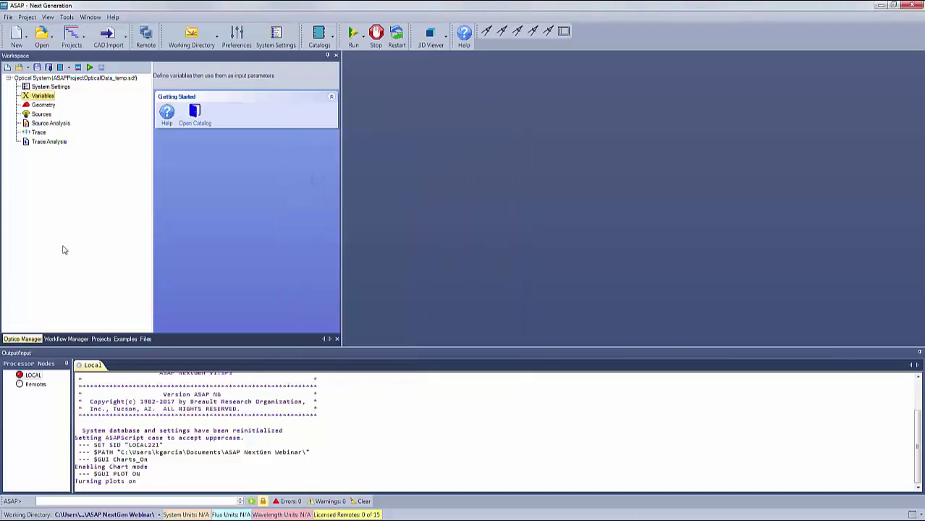
Step: Insert a geometry branch under Geometry and name it TIR
click(45, 106)
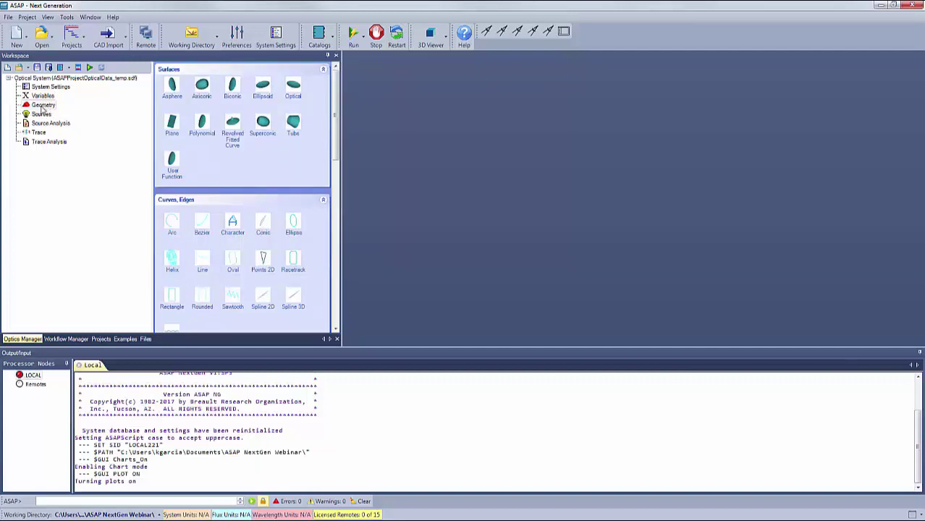
right_click(42, 106)
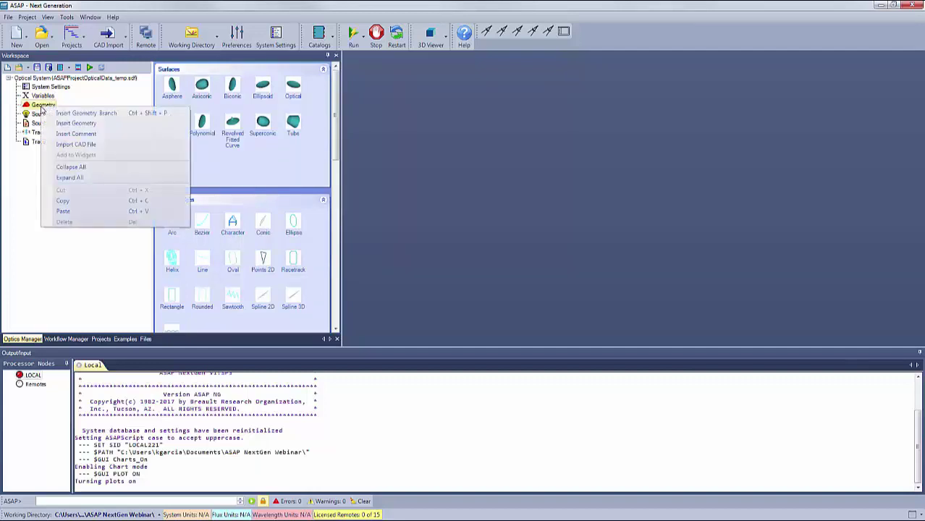
click(88, 116)
click(52, 114)
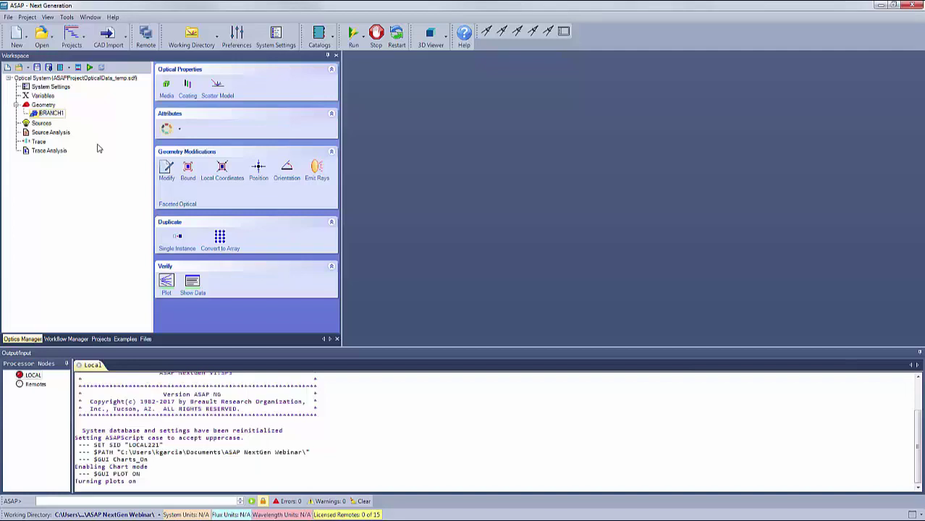
key(BackSpace)
key(BackSpace)
key(BackSpace)
key(BackSpace)
key(BackSpace)
key(BackSpace)
key(BackSpace)
text(TIR)
key(Return)
Step: Insert a sub-branch under TIR and name it INNER_LENS
right_click(43, 114)
click(91, 128)
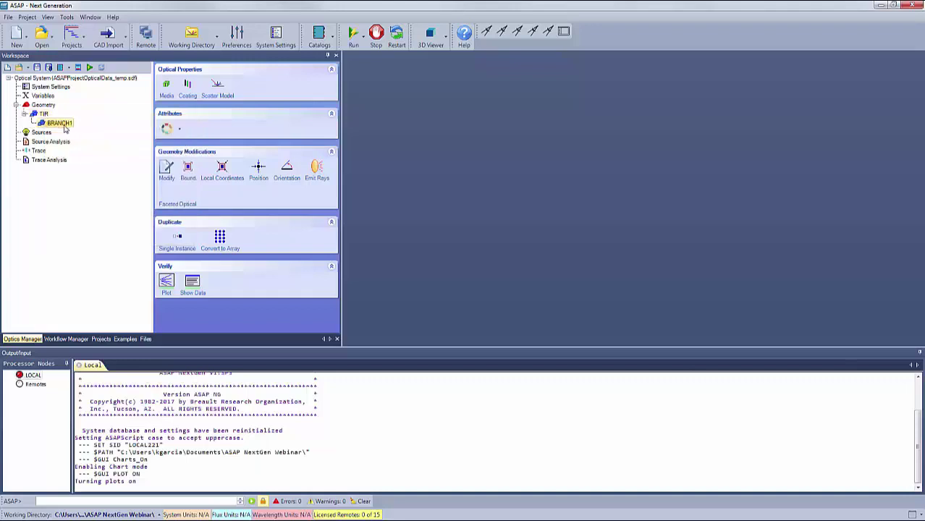
click(60, 123)
key(BackSpace)
text(INNER_LENS)
click(42, 133)
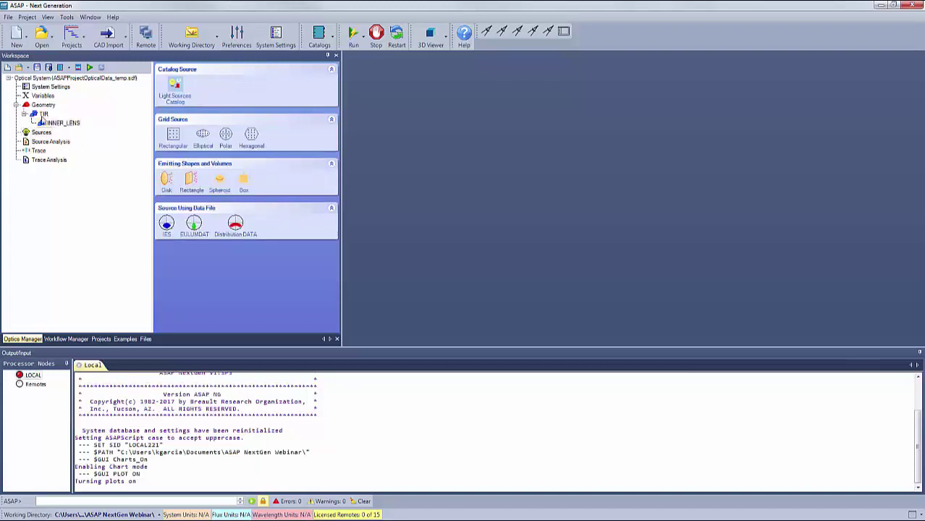
Step: Insert another sub-branch under TIR and name it PARABOLA
click(45, 115)
right_click(47, 114)
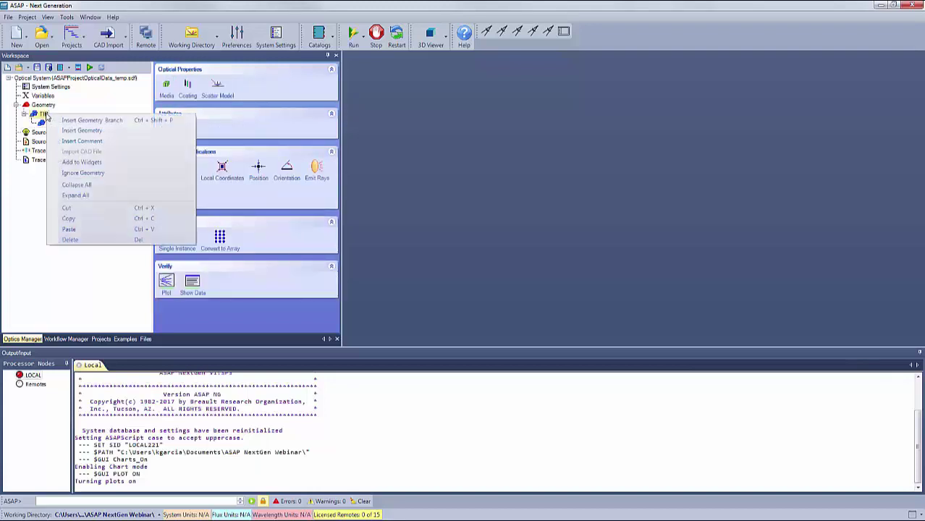
click(90, 128)
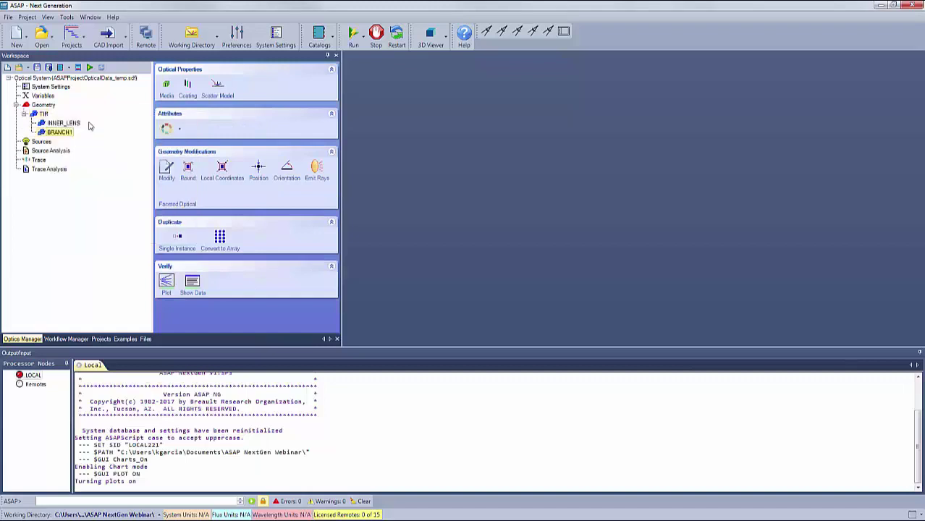
text(PARABOLA)
key(Return)
Step: Insert a third sub-branch under TIR and name it OUTER_LENS
right_click(42, 114)
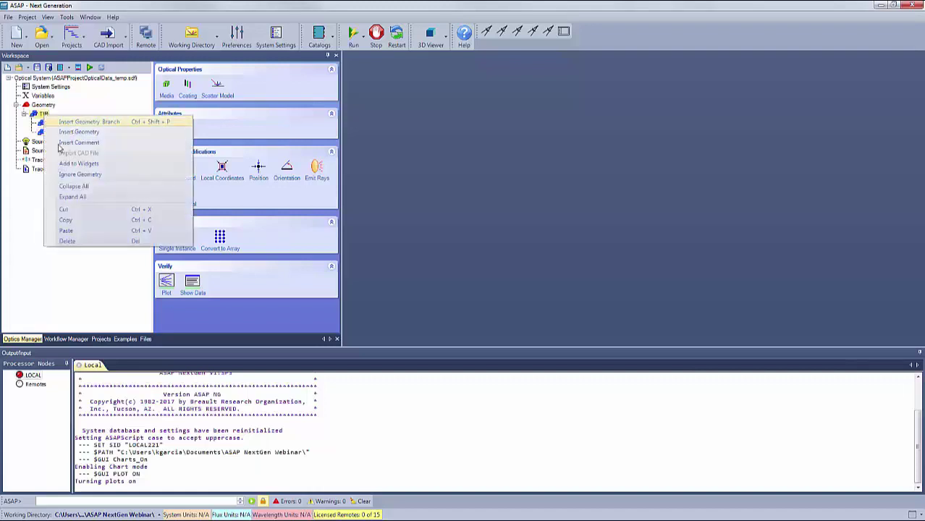
click(85, 132)
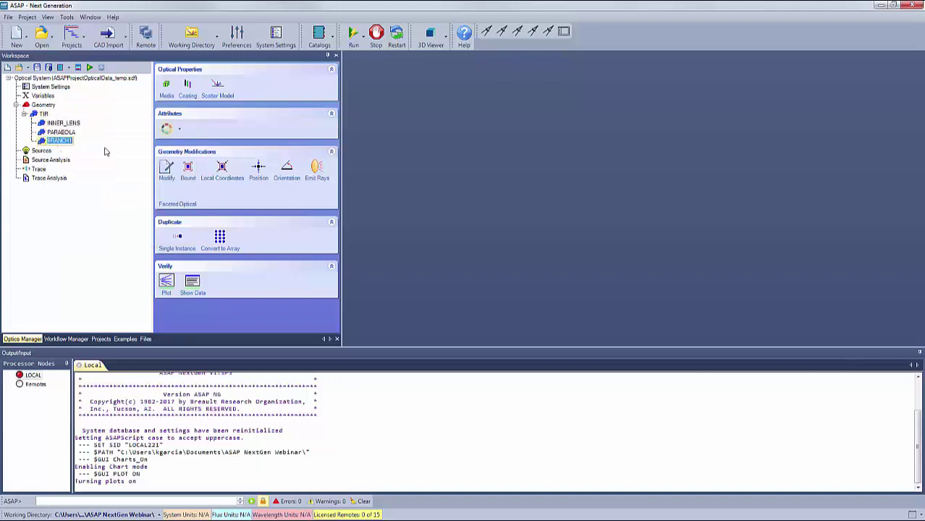
text(OUTER_LENS)
key(Return)
Step: Insert a new branch directly under Geometry, outside TIR, and name it DETECTOR
click(45, 106)
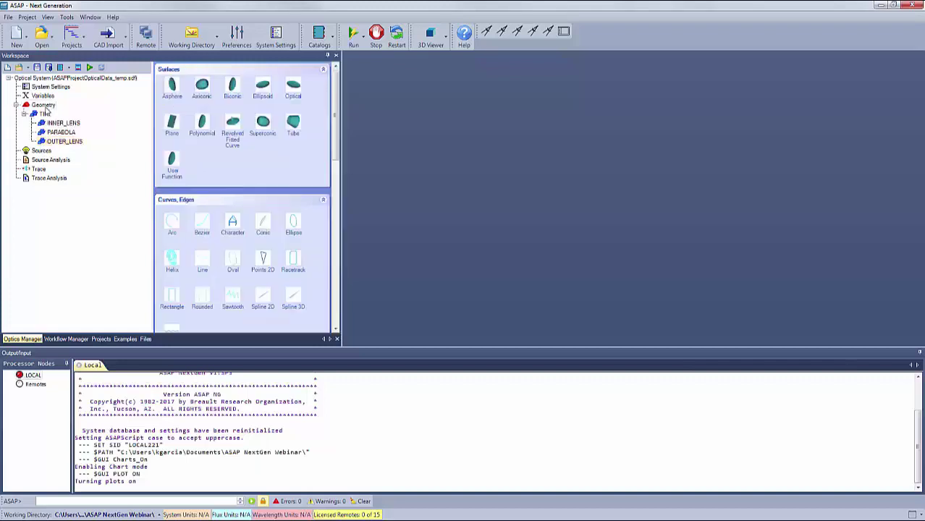
right_click(45, 106)
click(72, 115)
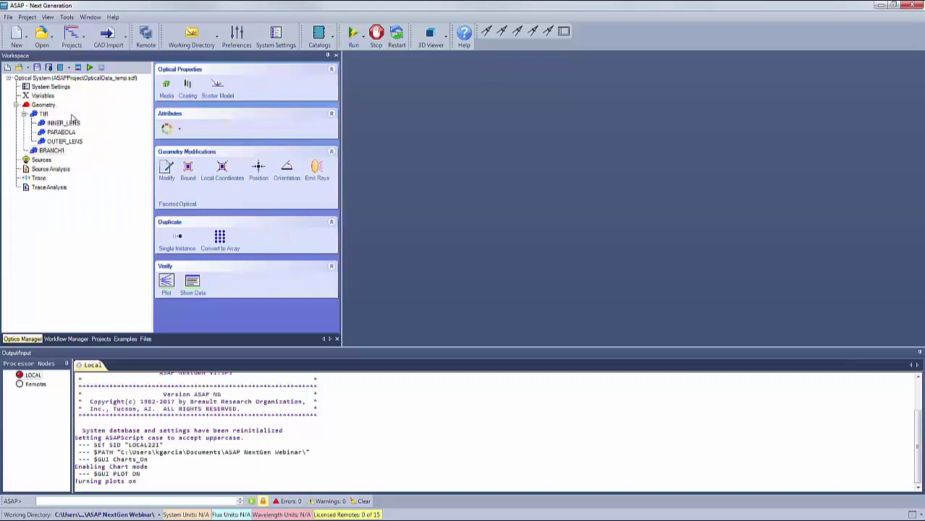
double_click(51, 151)
text(DETECTOR)
key(Return)
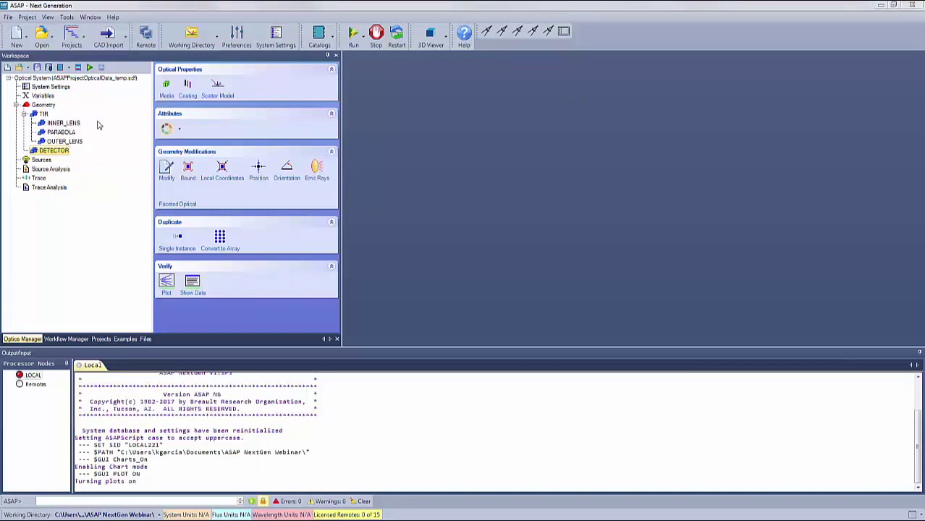
Step: Start a plane named BASE in the INNER_LENS branch, orthogonal to Z at location 0, with an ELLIPSE aperture
click(63, 123)
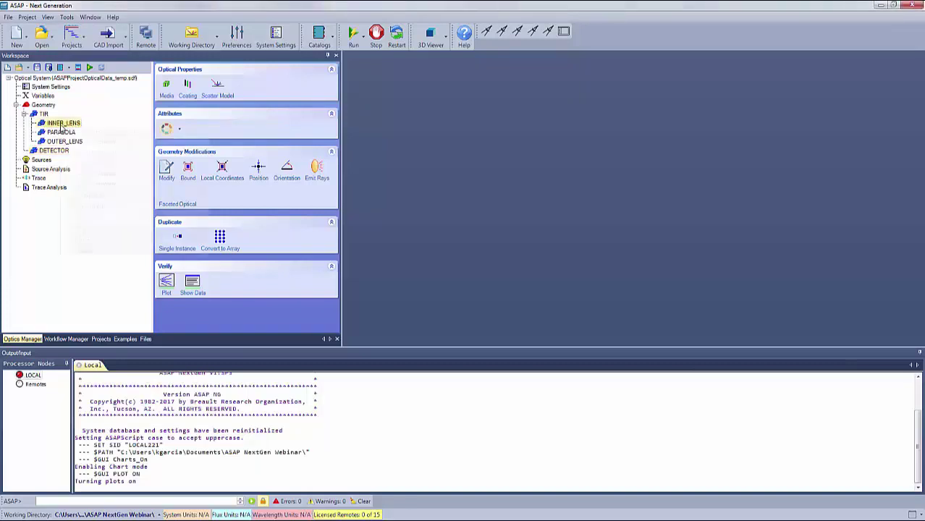
right_click(63, 128)
click(90, 143)
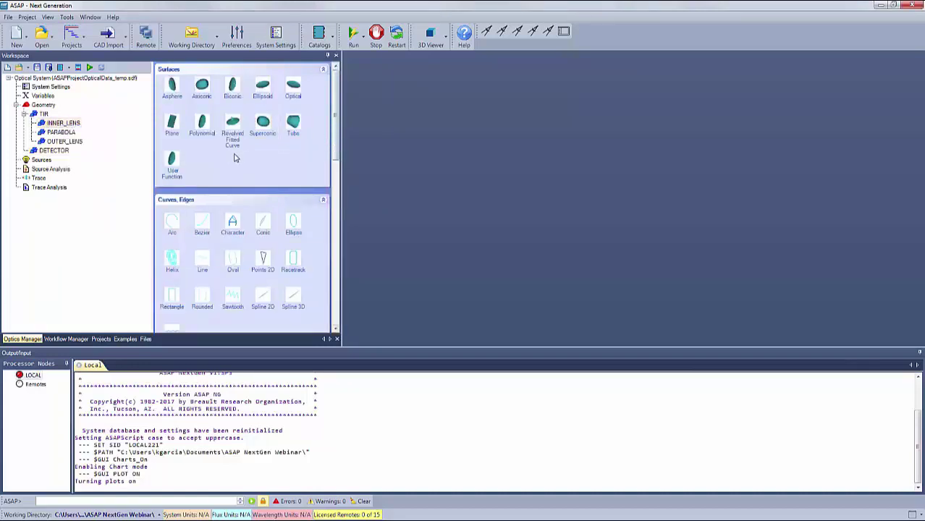
click(172, 125)
text(BASE)
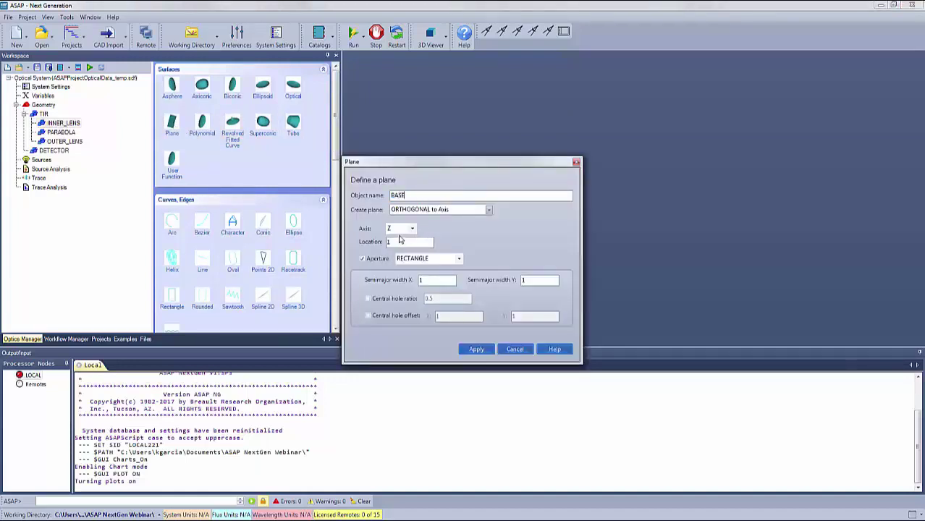
drag(399, 240, 372, 243)
click(459, 261)
click(420, 275)
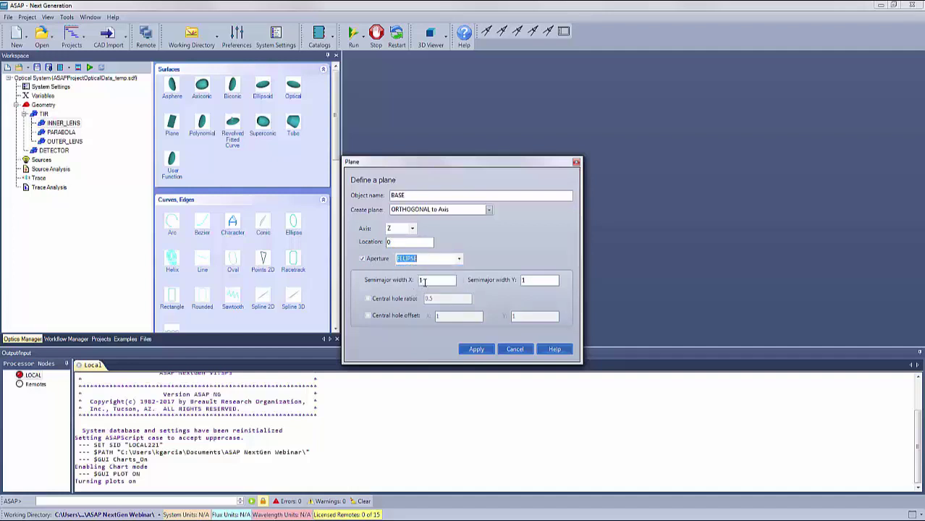
Step: Set both the X and Y semimajor widths of the BASE plane to the variable BASE_SD
double_click(423, 281)
text(BAS)
text(E_SE)
double_click(533, 281)
text(BASE_S)
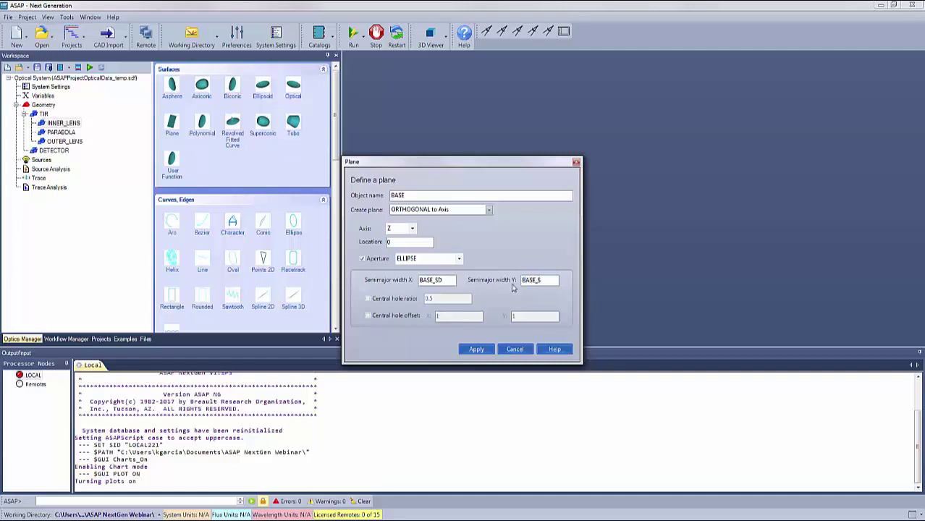
text(D)
Step: Enable the central hole ratio of the BASE plane with the variable BASE_OR and apply the plane definition
click(368, 299)
key(Tab)
text(BAS)
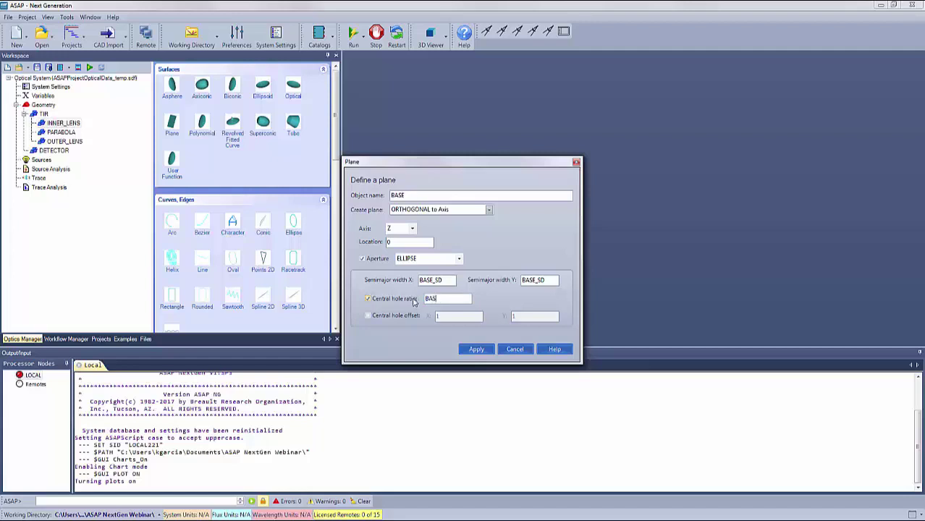
text(E_OR)
click(476, 348)
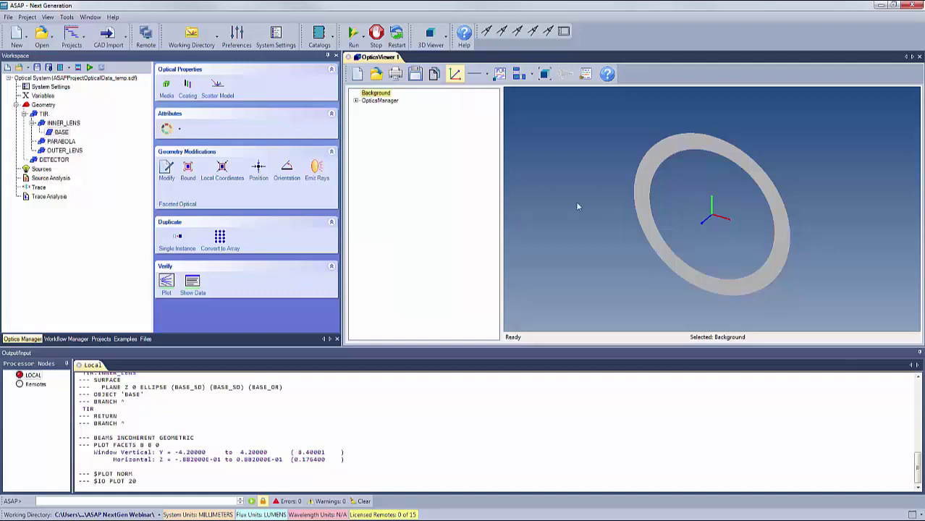
mouse_move(596, 195)
mouse_down()
mouse_move(533, 197)
mouse_move(611, 195)
mouse_move(525, 191)
mouse_move(594, 188)
mouse_up()
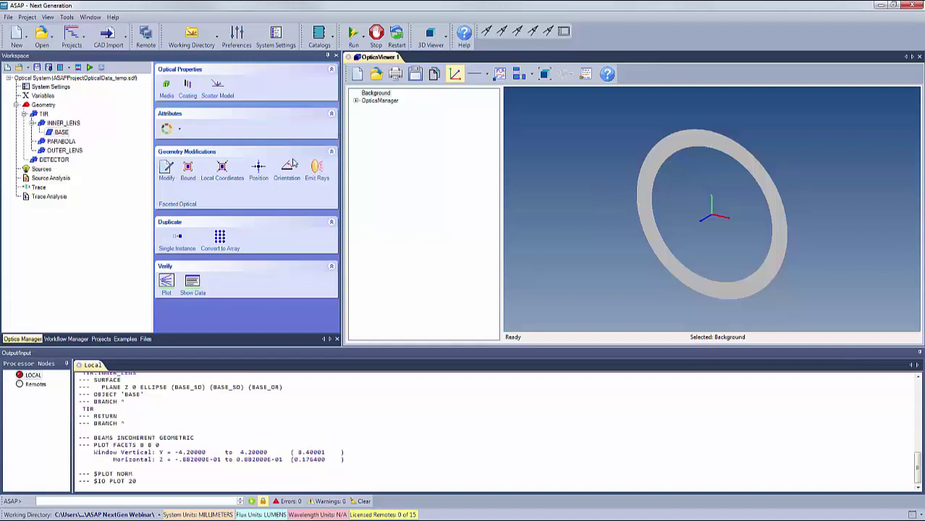
Step: Assign media to the BASE plane, keeping AIR as Medium 1 and choosing PCARB from the Plastics category as Medium 2
click(167, 88)
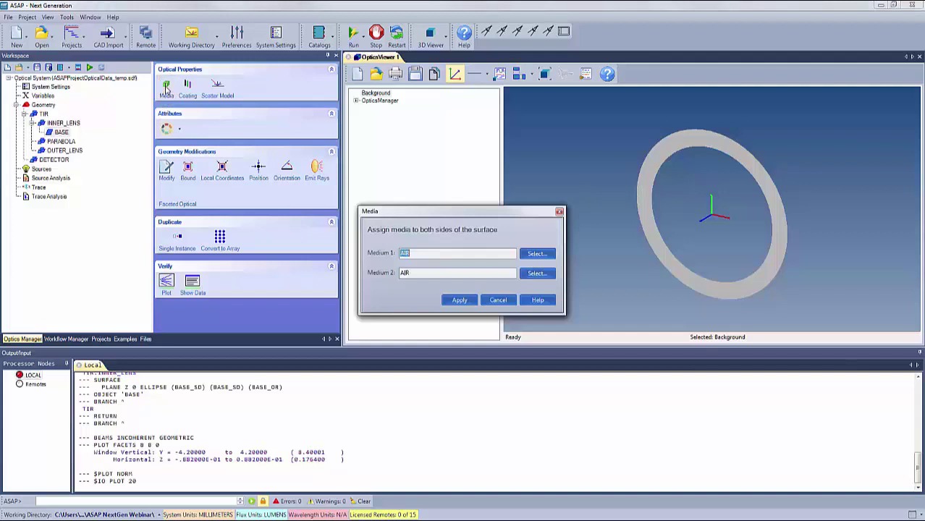
click(536, 274)
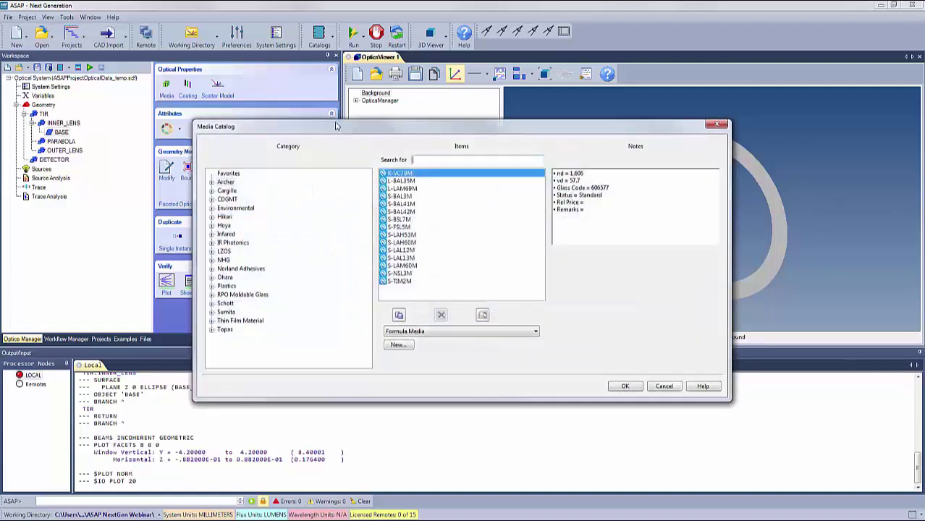
drag(335, 126, 325, 117)
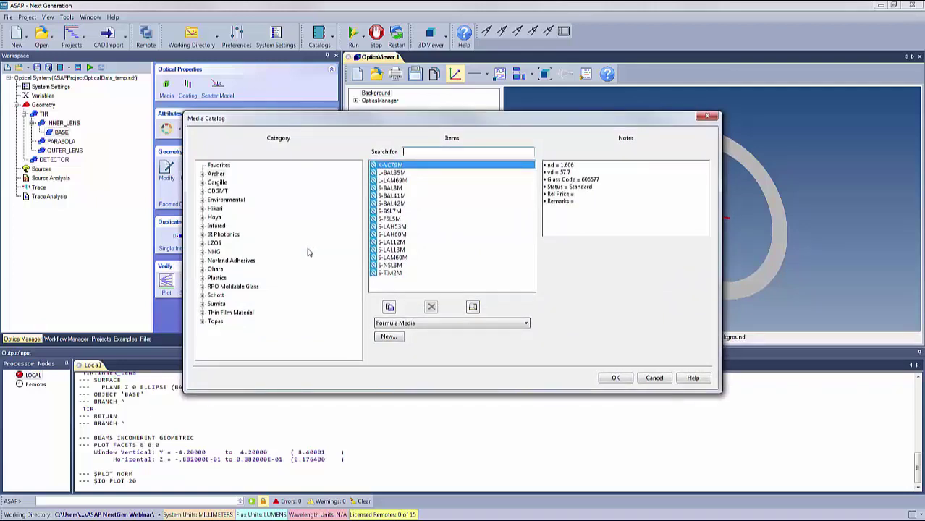
click(203, 278)
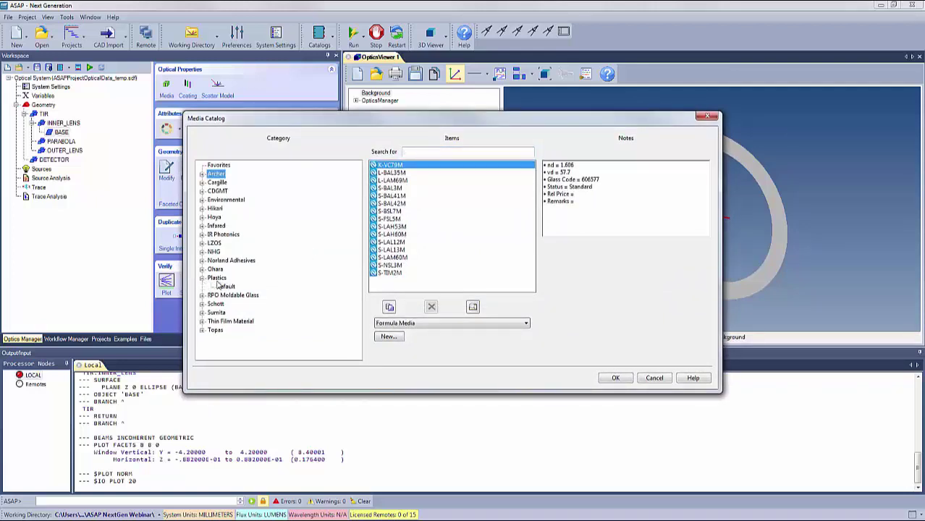
click(216, 278)
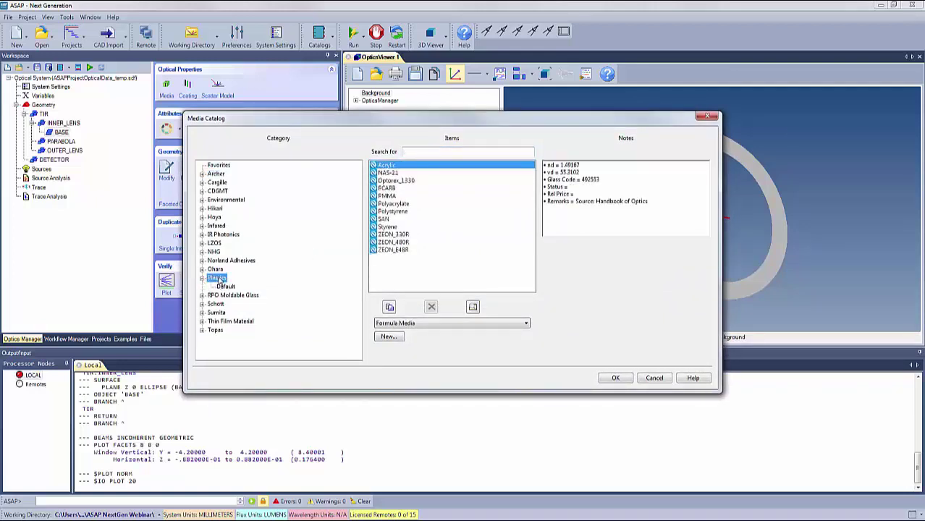
click(388, 188)
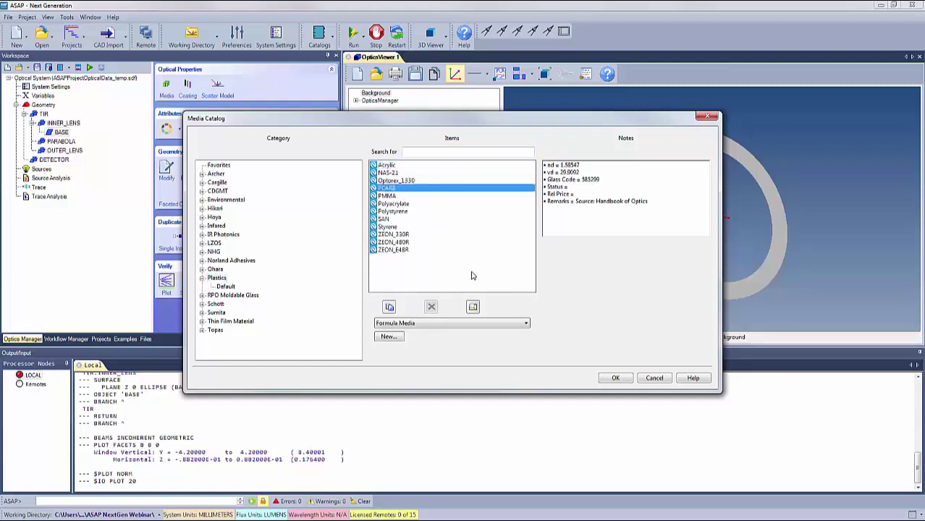
click(473, 308)
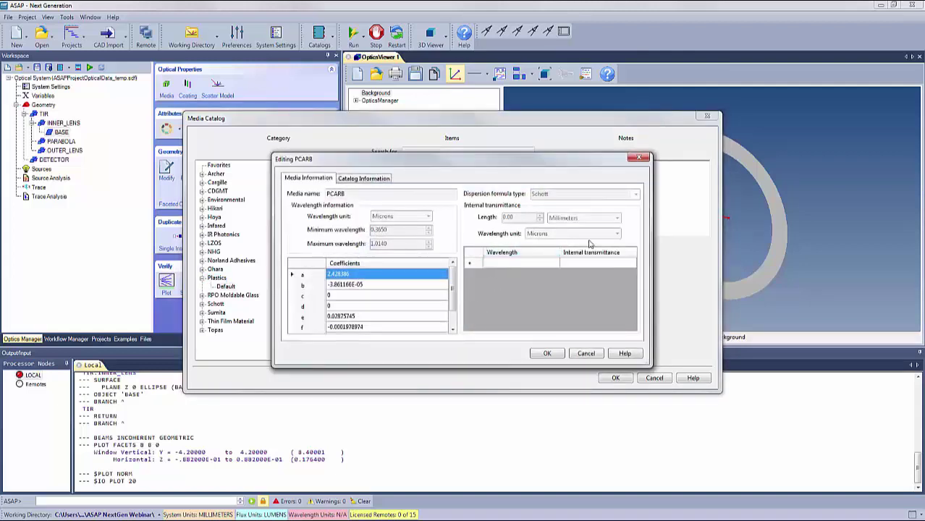
click(587, 354)
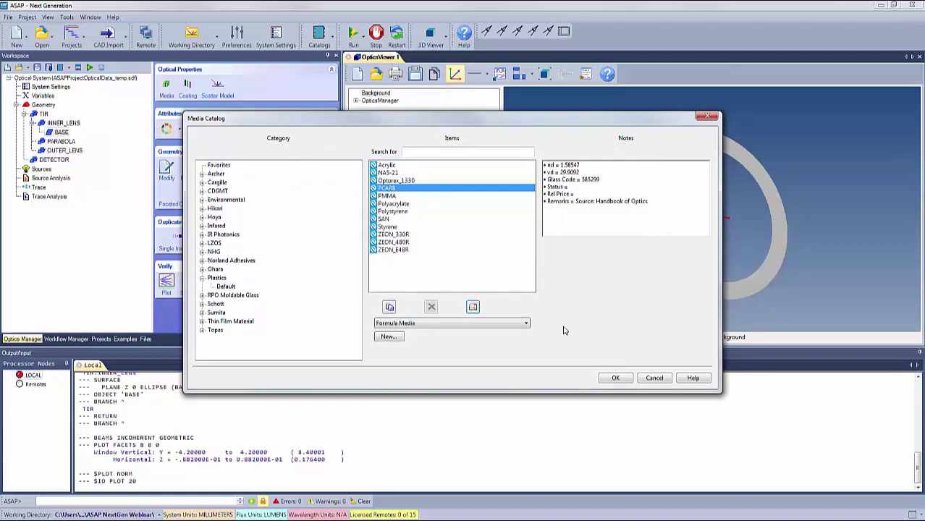
click(613, 379)
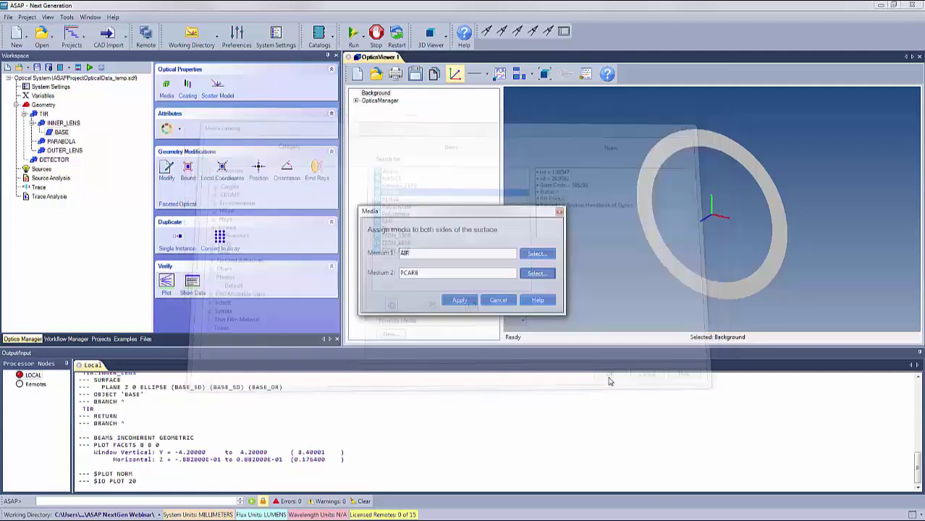
click(459, 302)
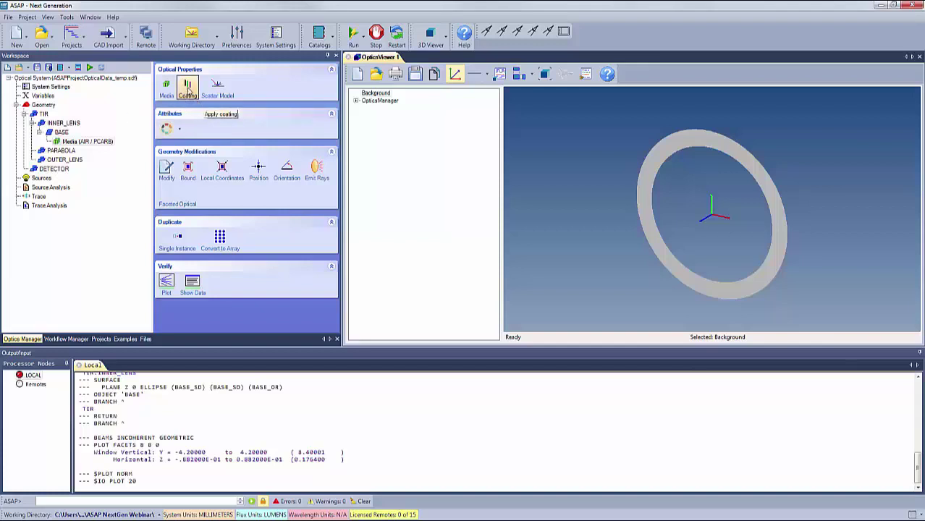
Step: Start a coating assignment for BASE and inspect the layer definition of the catalog's Quarter-wave anti-reflection coating (ARC)
click(189, 89)
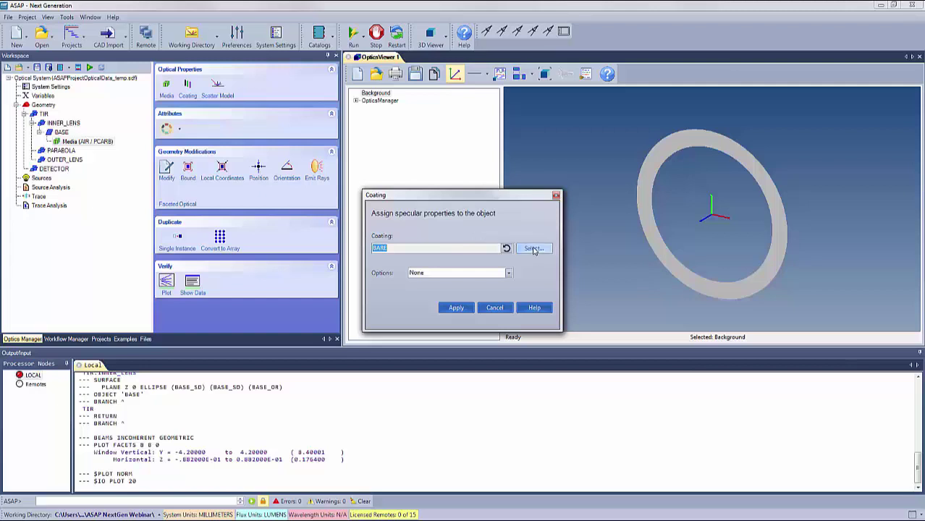
click(534, 250)
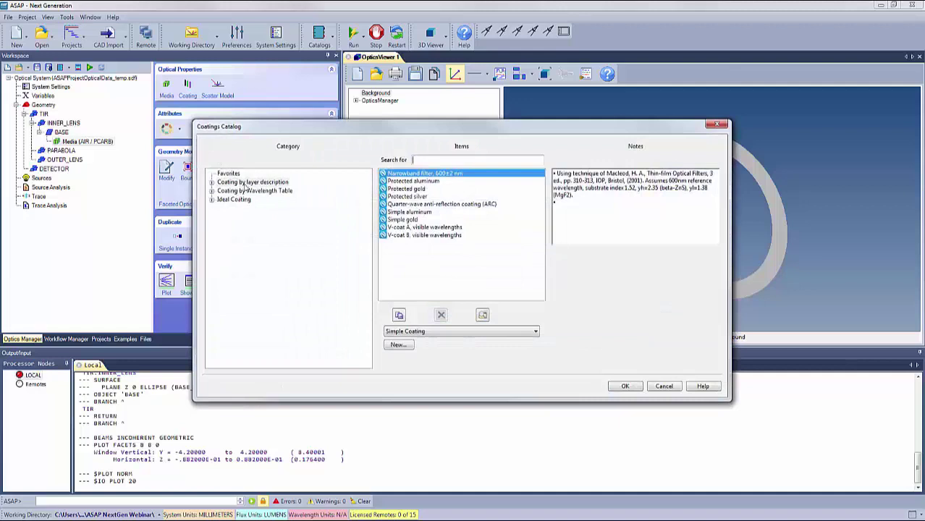
click(211, 182)
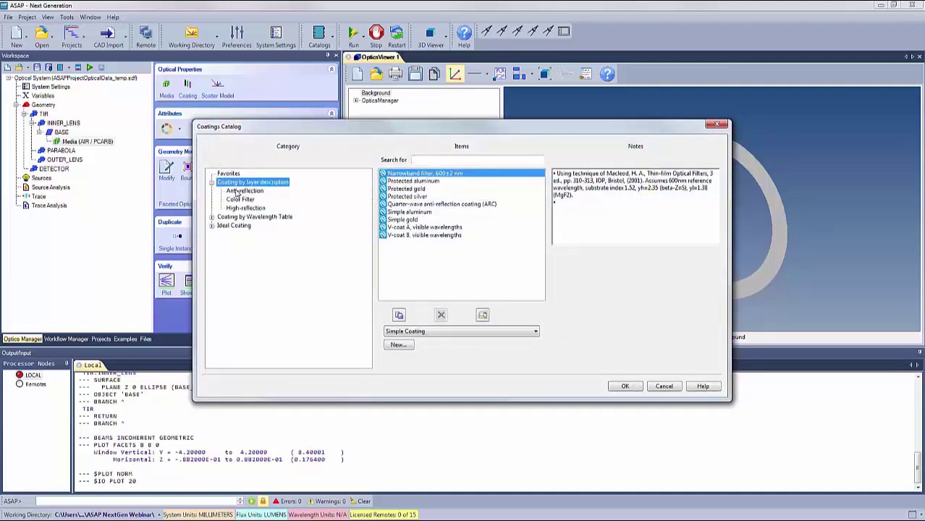
click(244, 191)
click(483, 315)
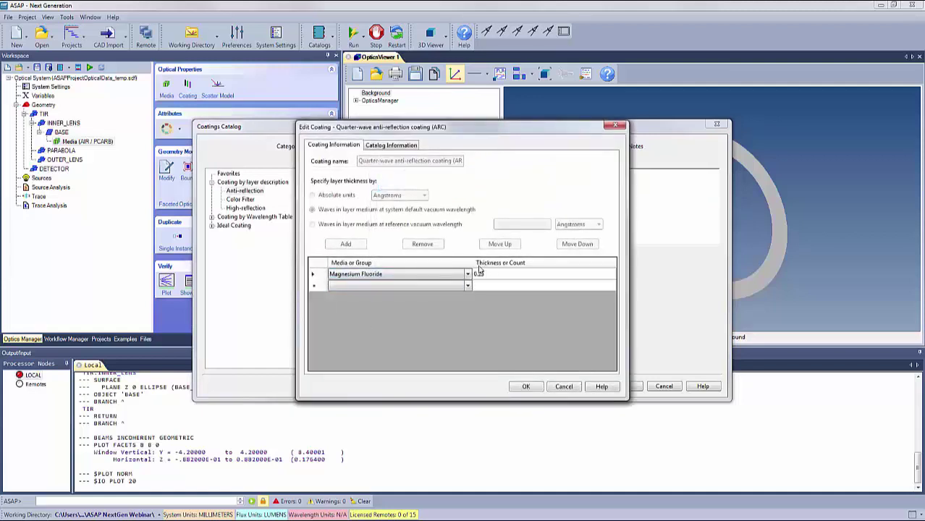
click(563, 387)
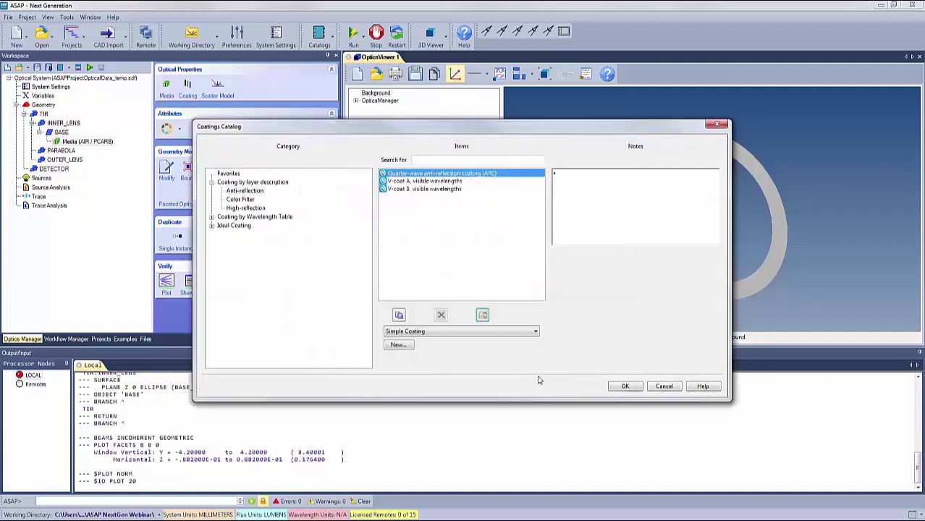
Step: Preview TRANS_COATING_RED_YELLOW.bmp as the source for digitizing TR Data of a new simple coating, and leave the catalog without saving
click(397, 345)
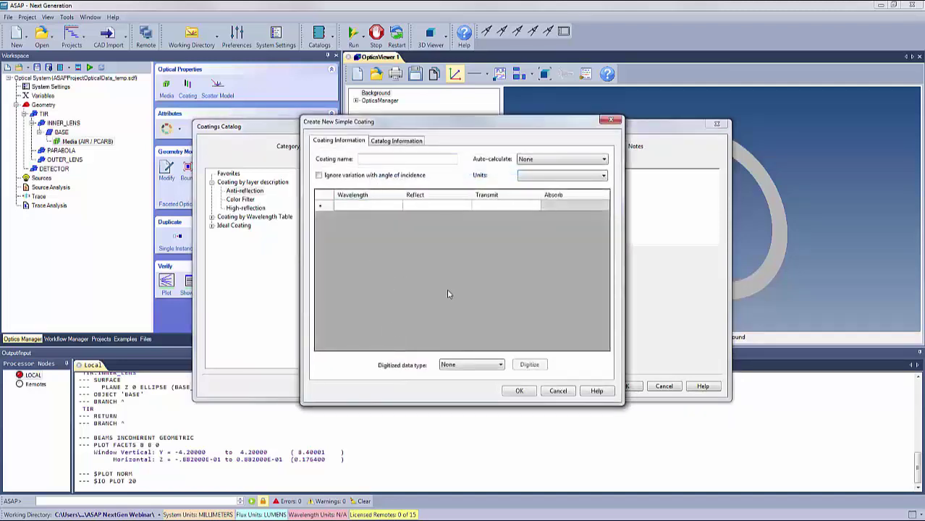
click(559, 392)
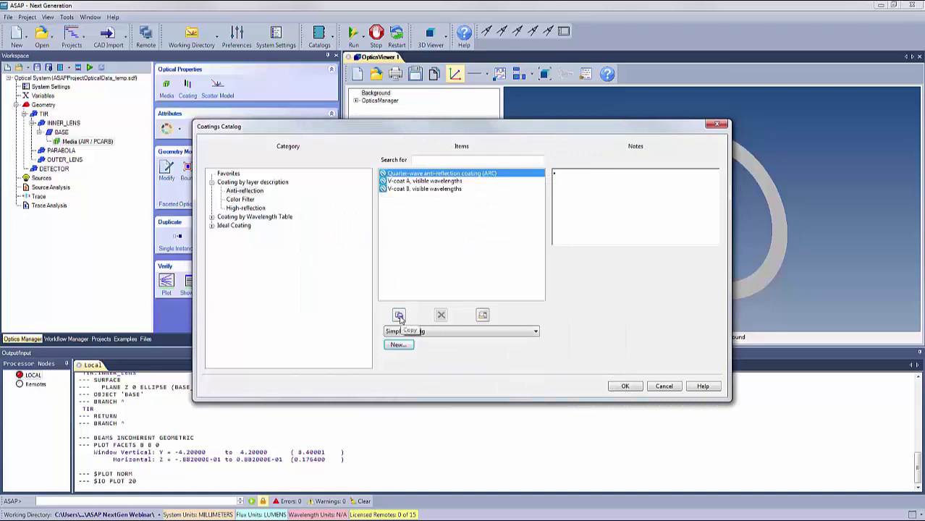
click(398, 345)
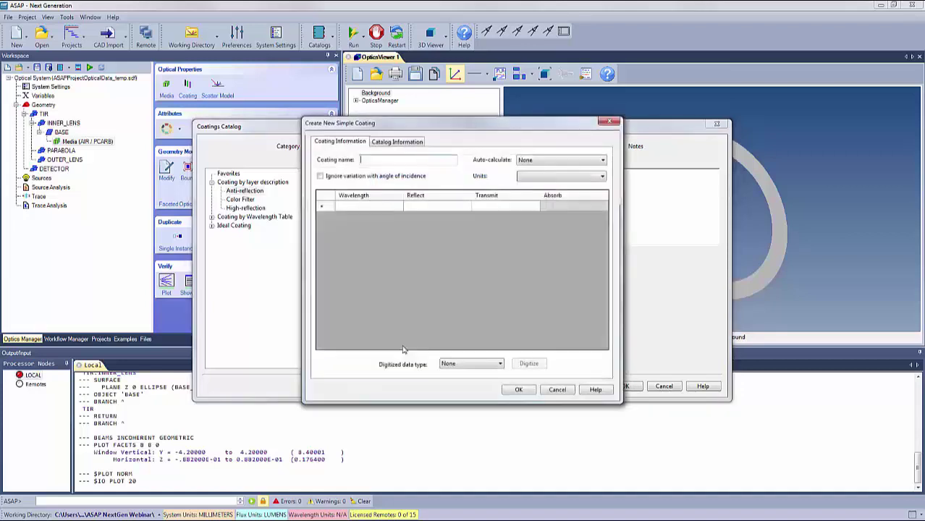
click(499, 367)
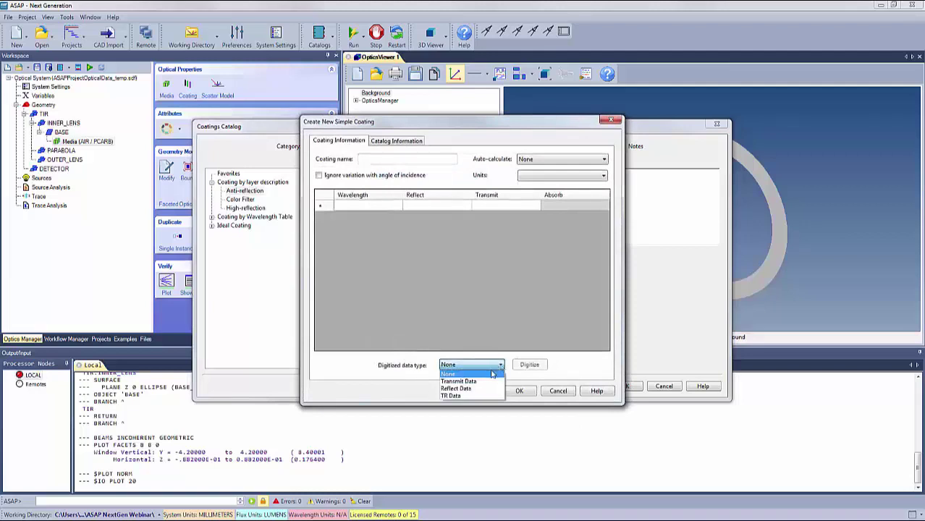
click(453, 397)
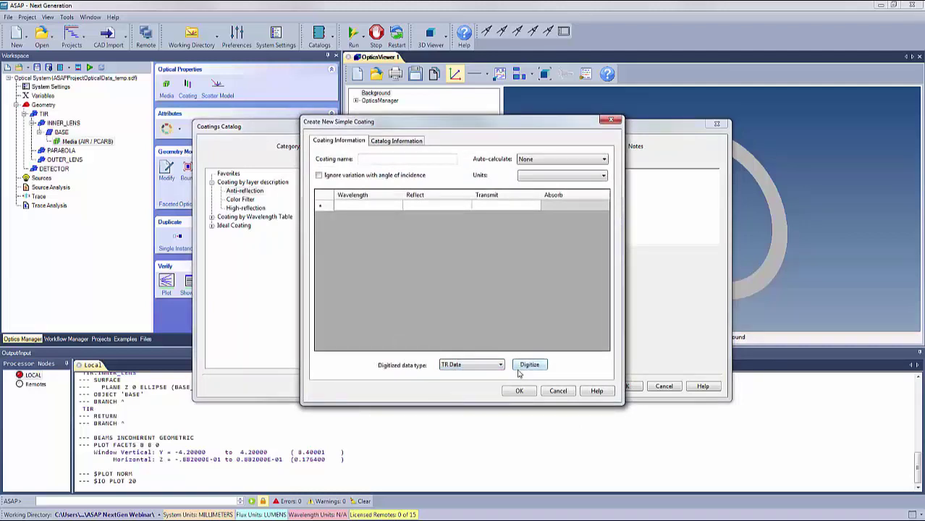
click(528, 365)
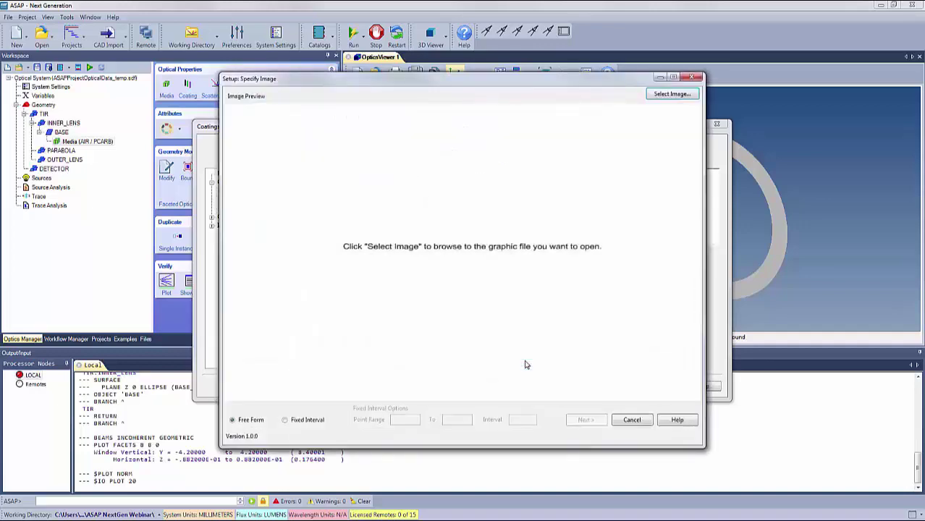
click(662, 100)
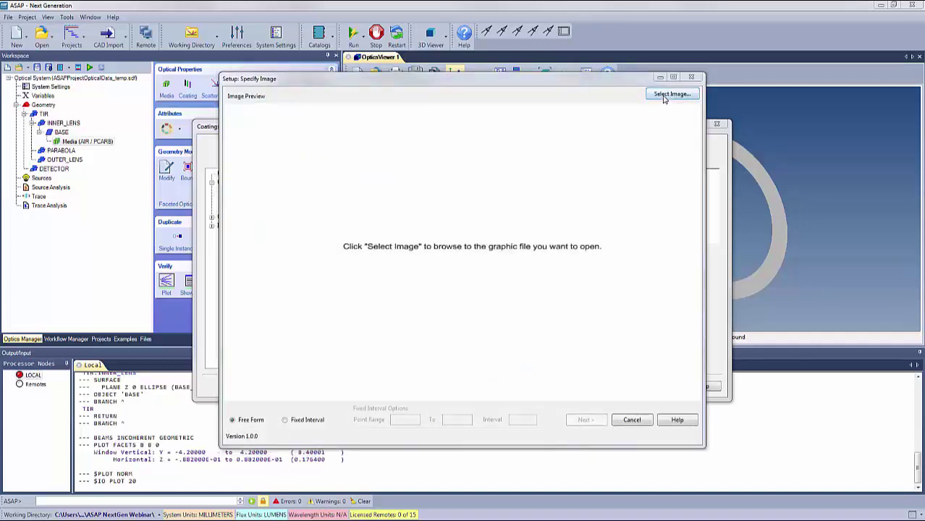
click(457, 229)
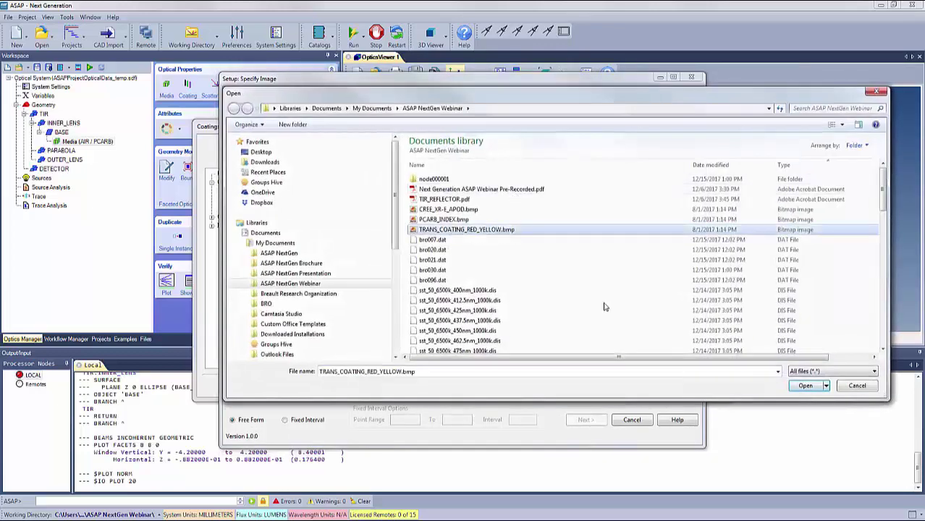
click(805, 385)
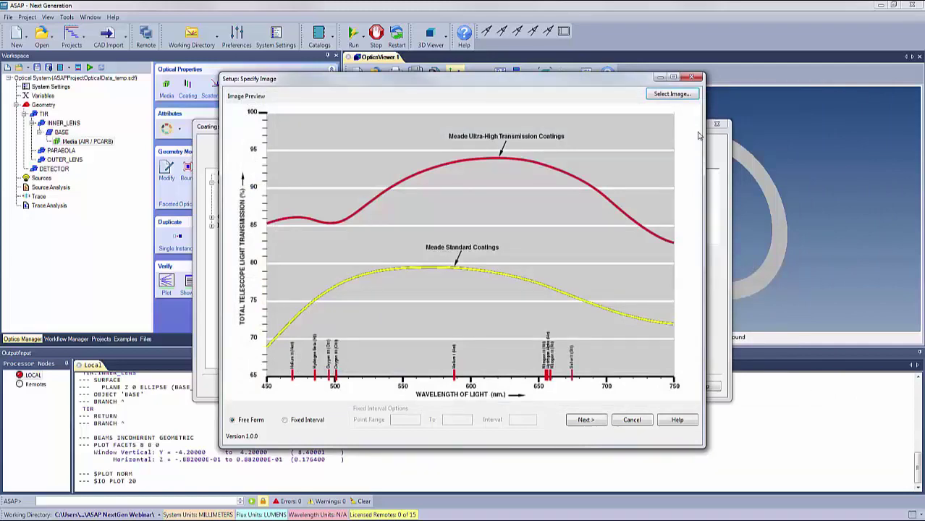
click(693, 79)
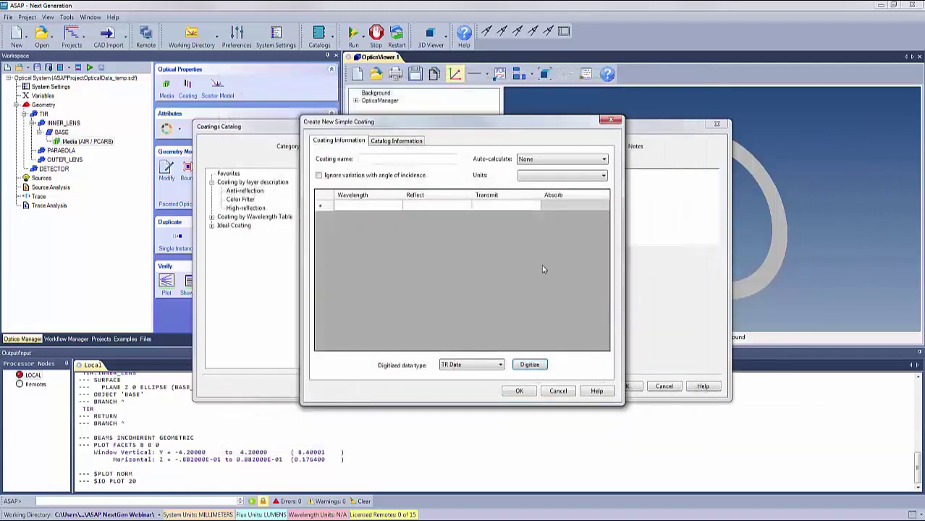
click(558, 391)
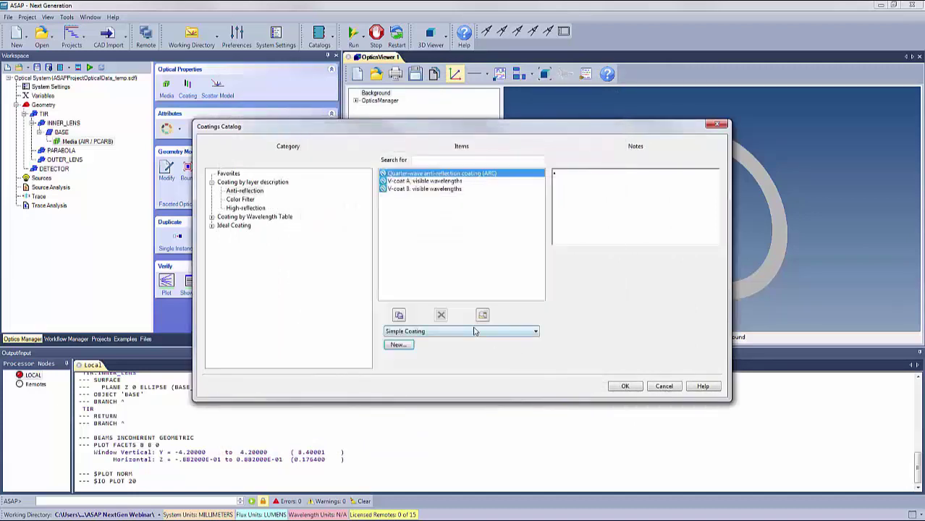
click(667, 386)
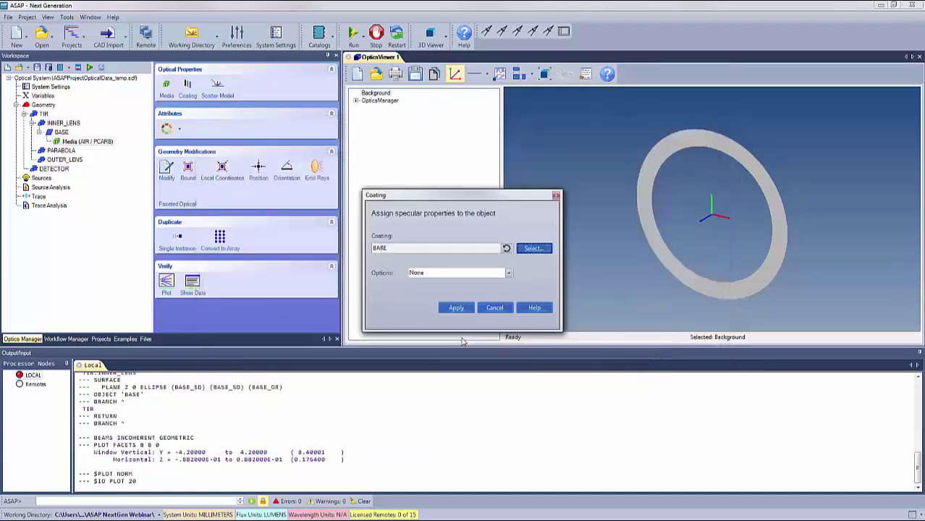
Step: Apply the BARE coating to the BASE plane with the Transmit only option and collapse its entry in the geometry tree
click(508, 274)
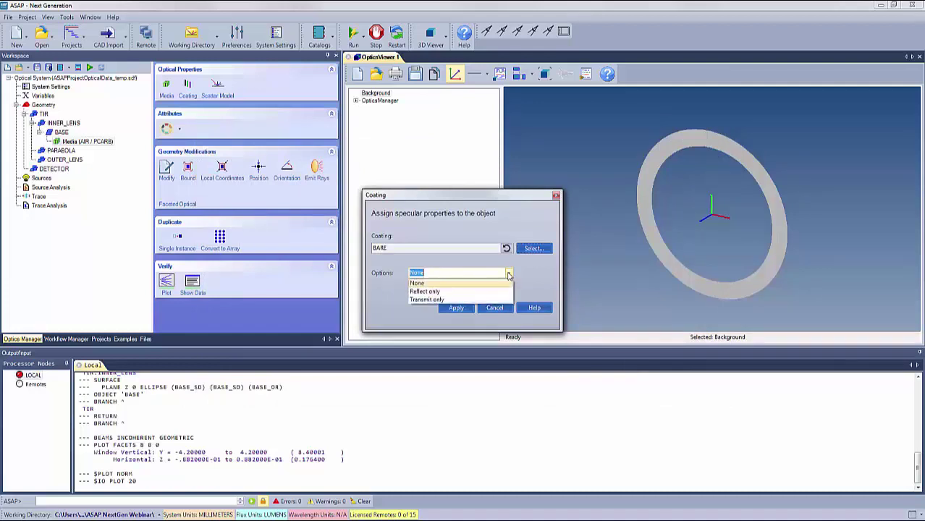
click(431, 299)
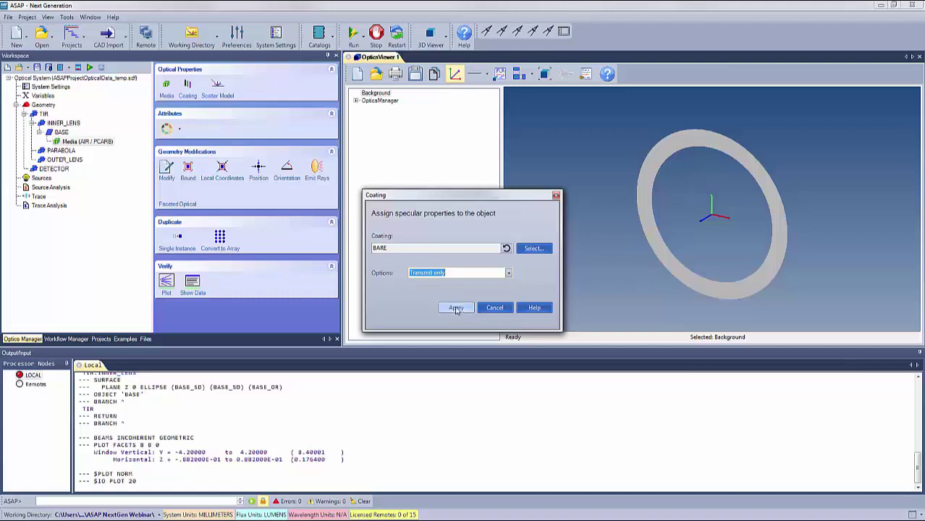
click(457, 308)
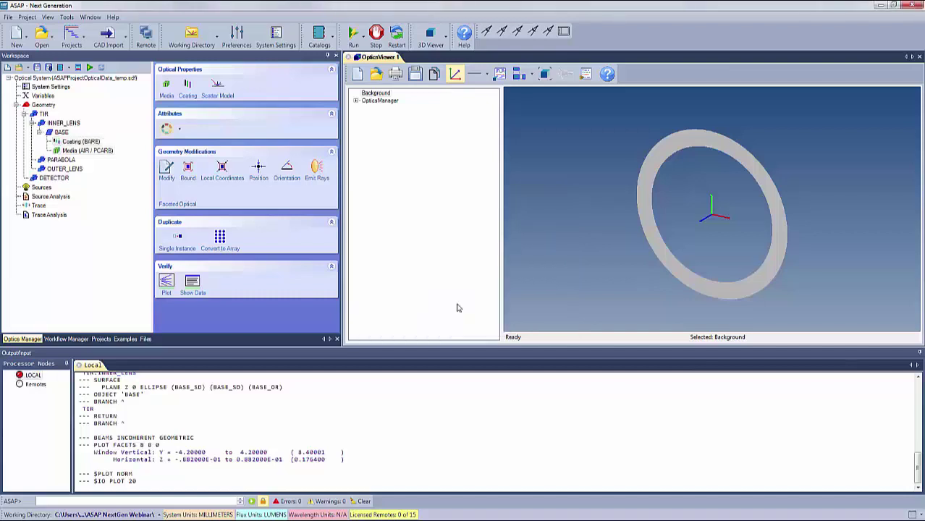
click(39, 133)
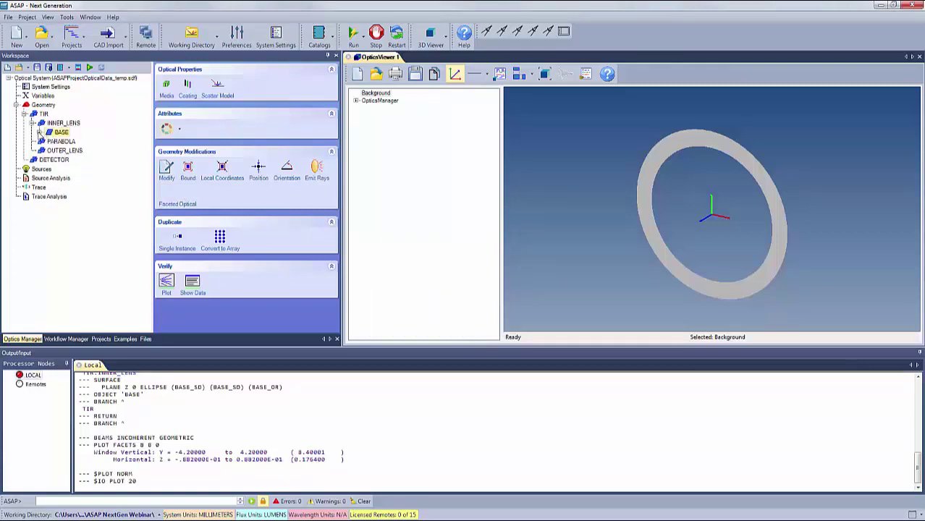
Step: Start a Z-axis tube named SIDE in the INNER_LENS branch, with start curve semimajor widths X and Y of 4.2*0.8
click(63, 124)
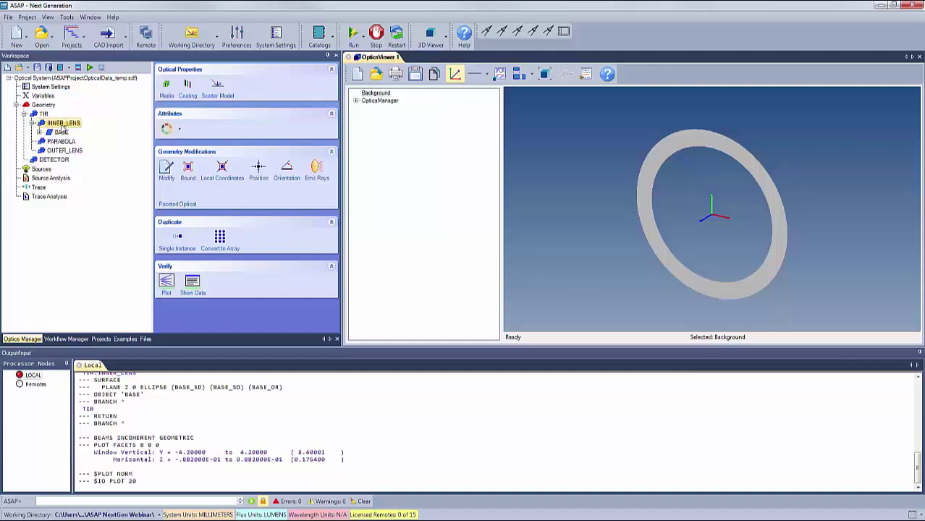
right_click(63, 127)
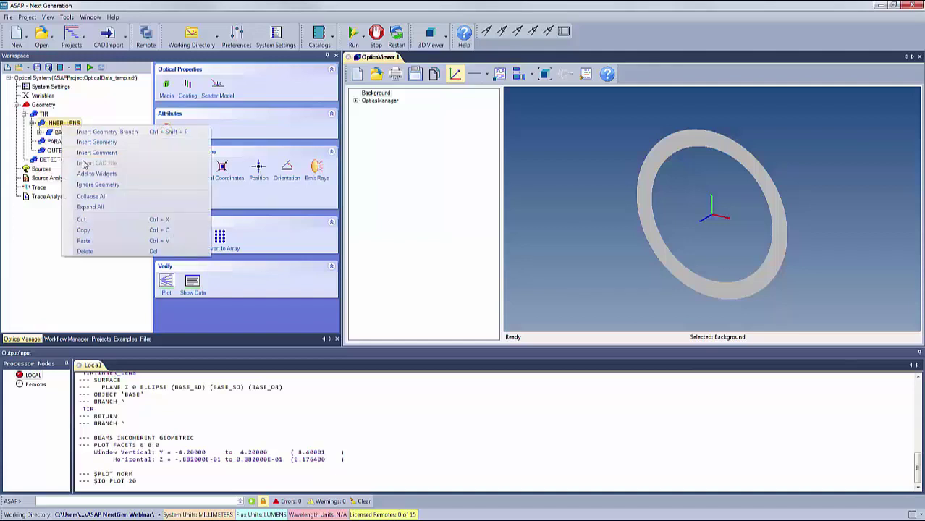
click(92, 150)
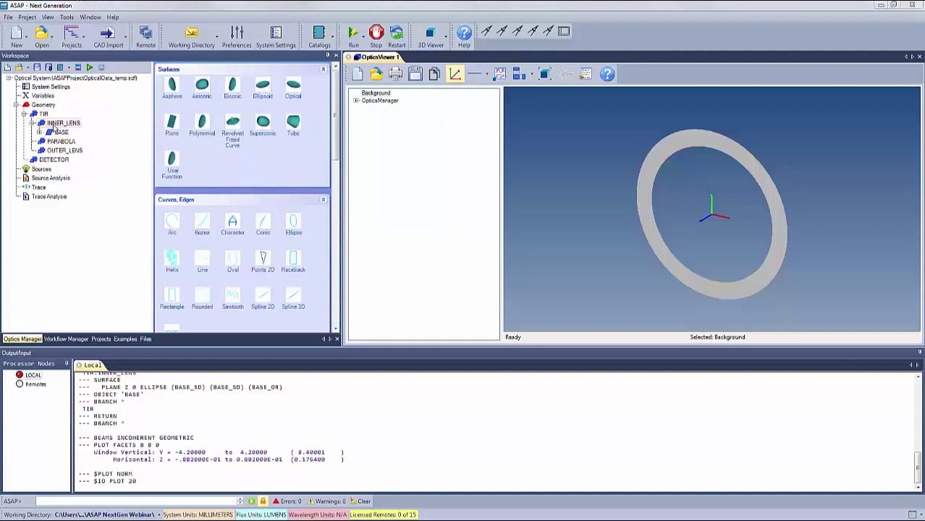
right_click(55, 127)
click(85, 142)
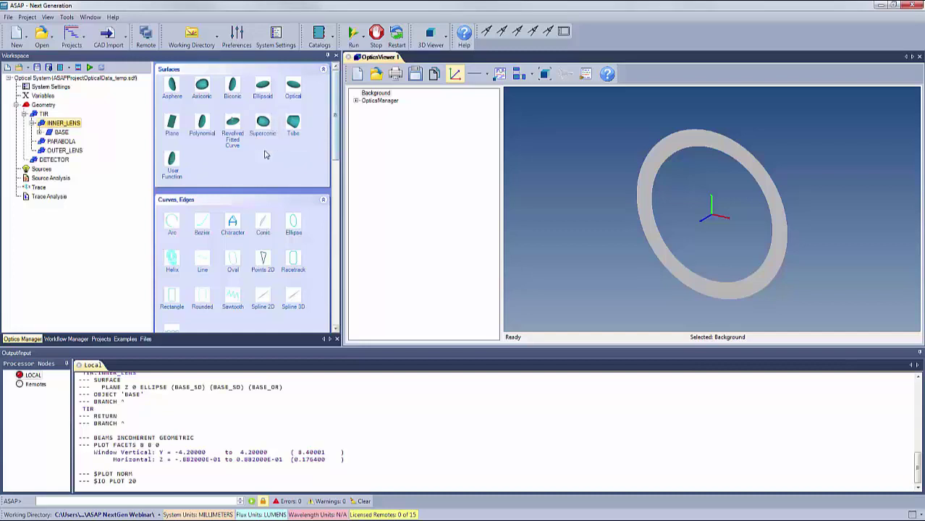
click(293, 124)
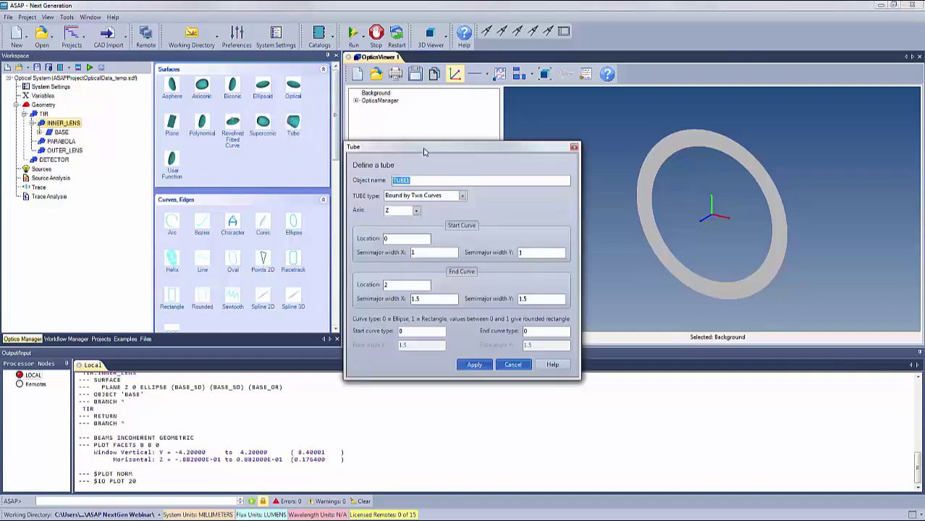
drag(425, 152, 383, 143)
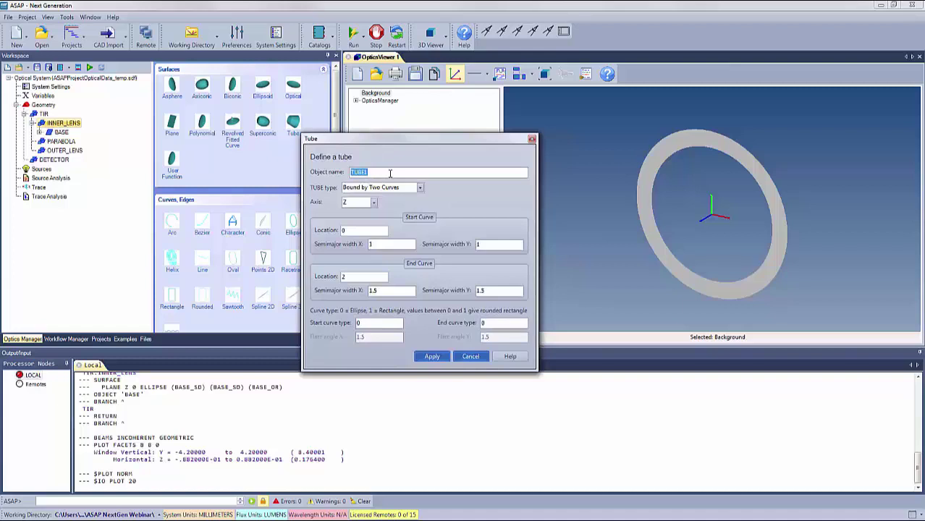
text(SIDE)
drag(378, 243, 360, 245)
drag(496, 244, 478, 245)
text(4.2*0.8)
Step: Set SIDE's end curve to location 6 with semimajor widths X and Y of 4.2*0.7, and create the tube
double_click(347, 277)
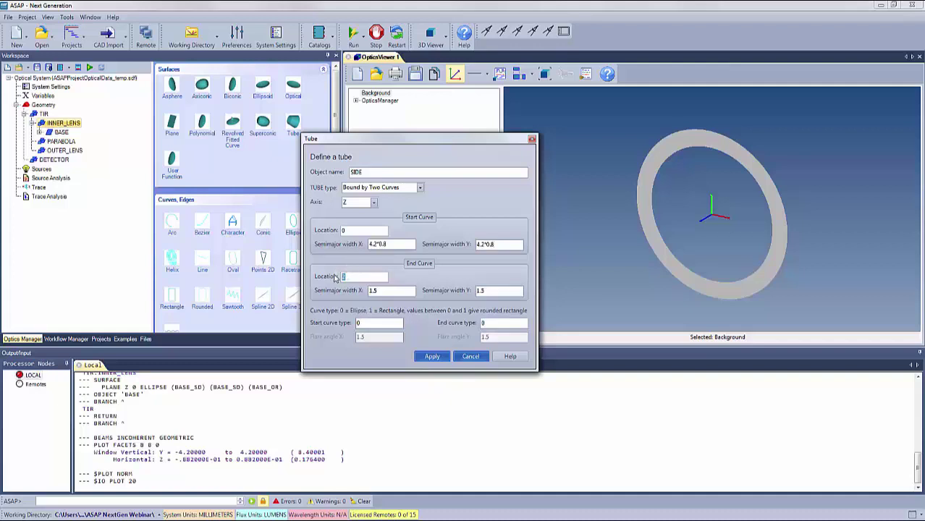
double_click(374, 290)
text(4.2*0.7)
drag(490, 291, 468, 292)
text(4)
click(431, 357)
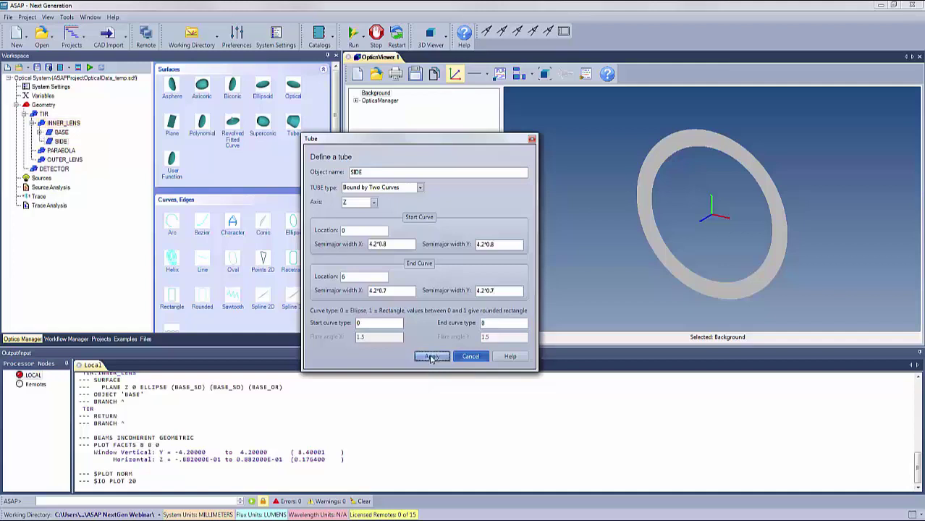
drag(542, 259, 704, 183)
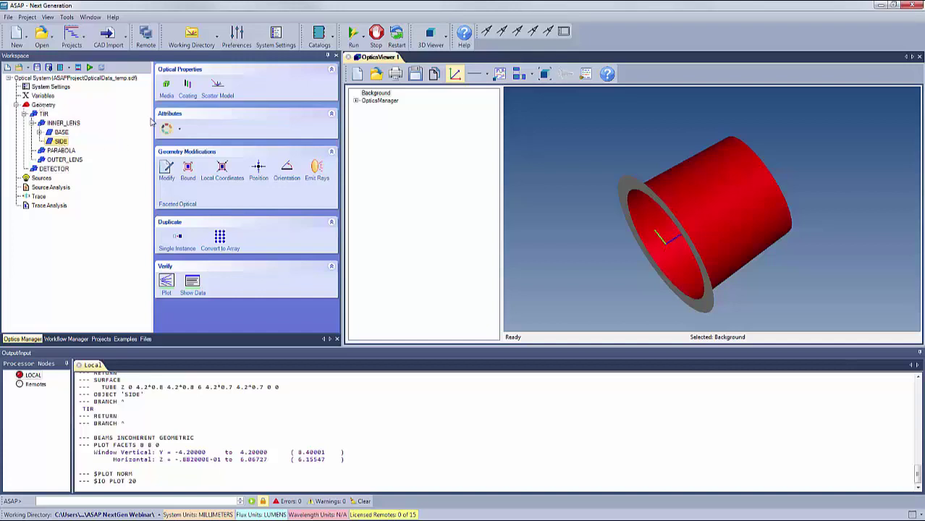
Step: Assign AIR and PCARB media and the BARE coating with the Transmit only option to the SIDE tube
click(167, 89)
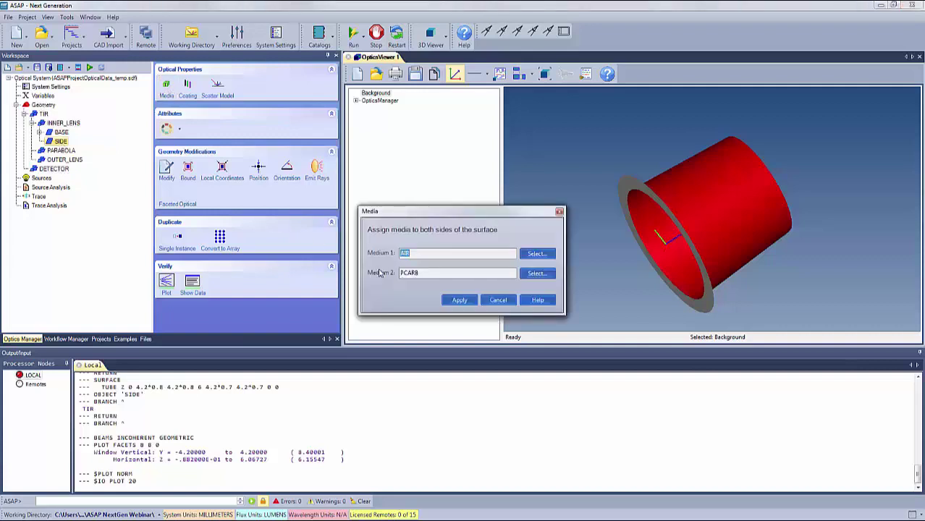
click(461, 300)
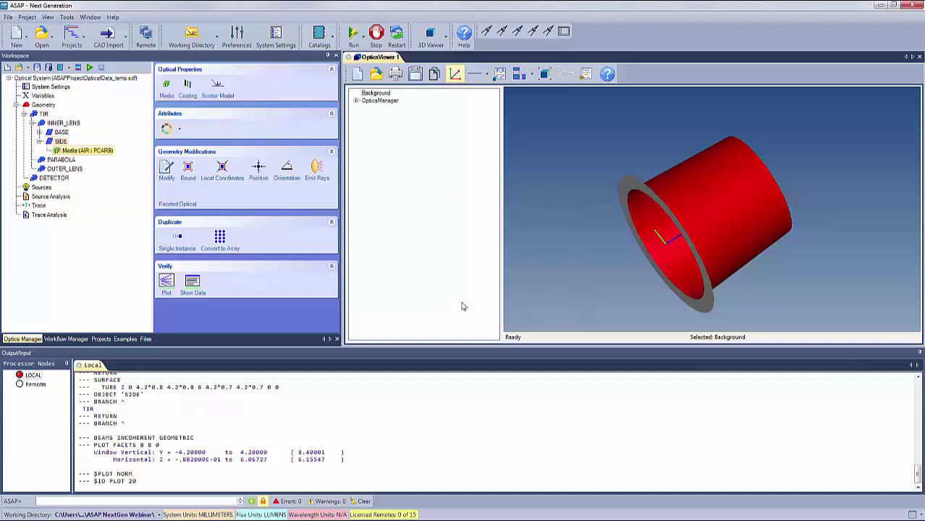
click(188, 87)
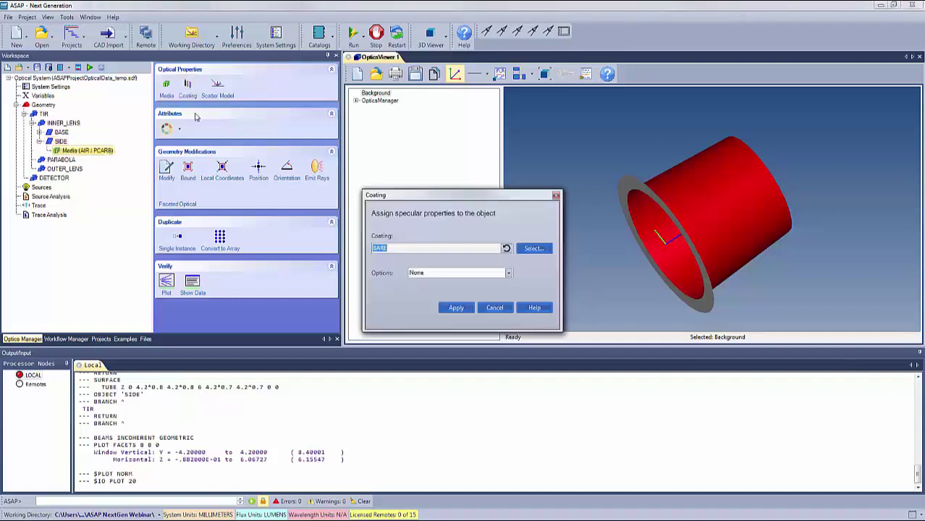
click(508, 273)
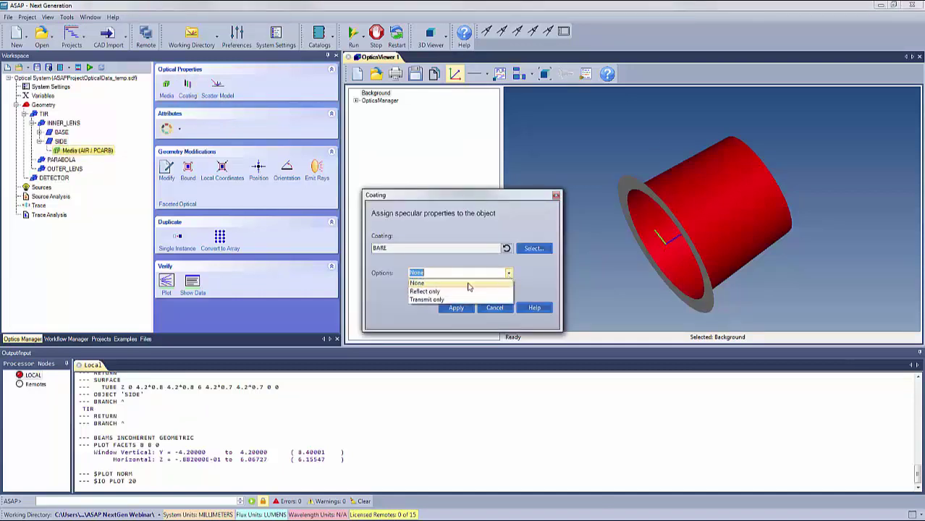
click(430, 300)
click(456, 309)
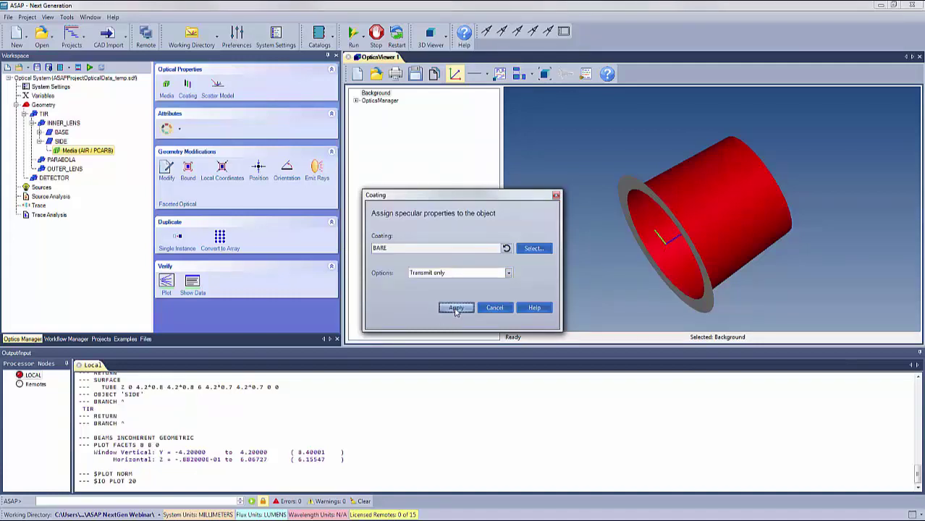
click(40, 142)
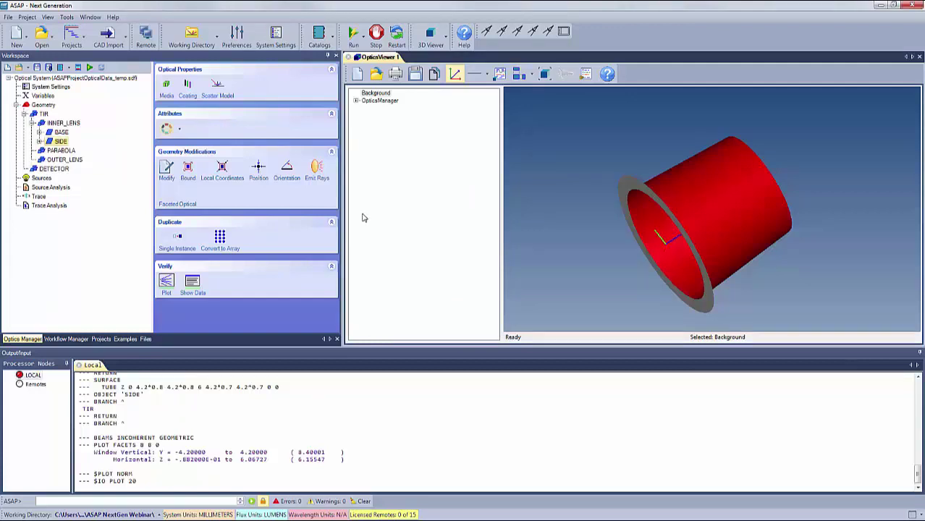
Step: Start an optical surface named TOP in the INNER_LENS branch, with location 5.23033346 and radius of curvature 6
drag(628, 176, 582, 208)
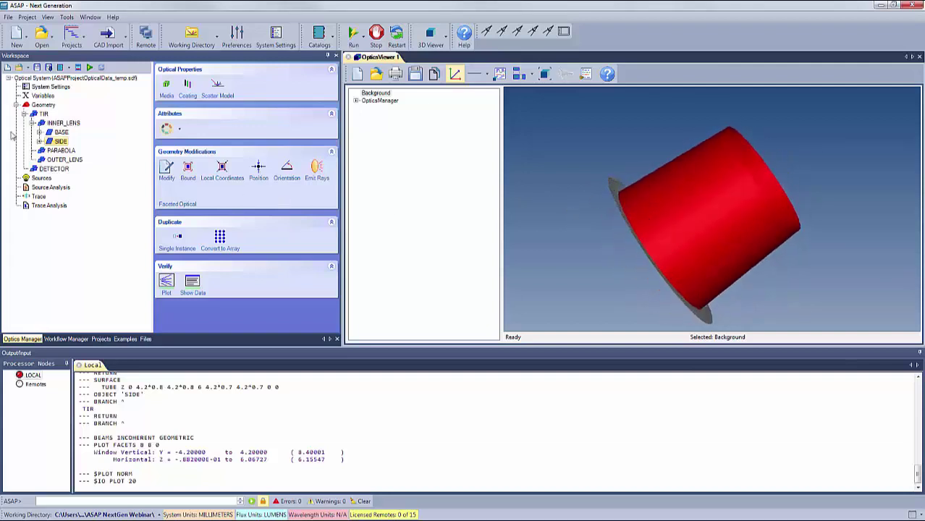
click(59, 124)
right_click(59, 125)
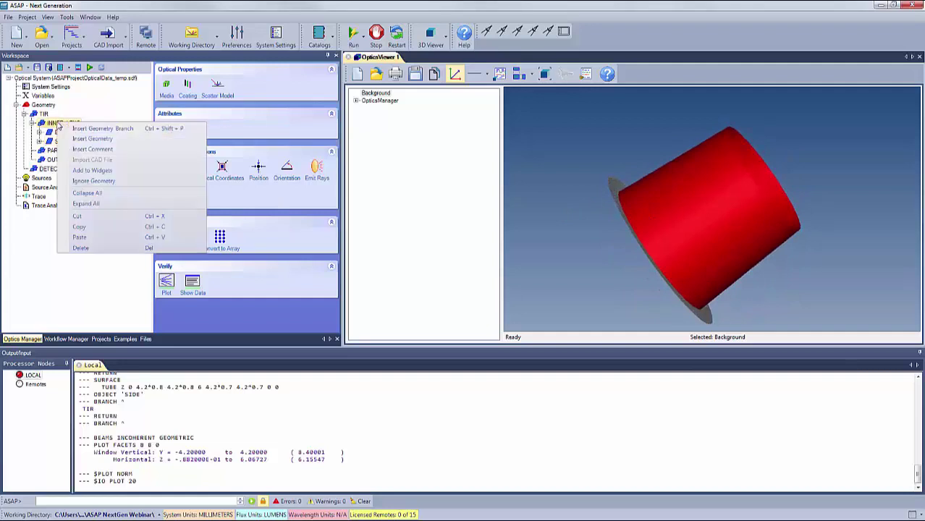
click(92, 144)
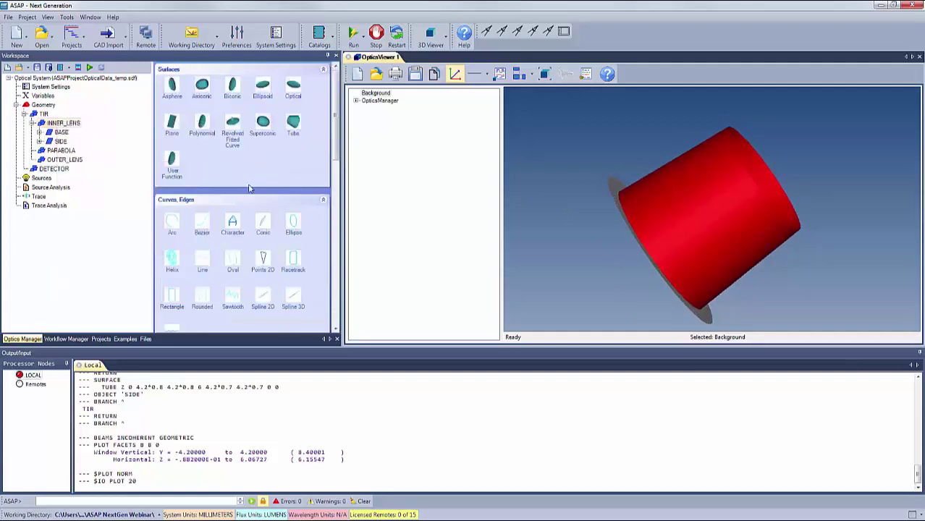
click(294, 87)
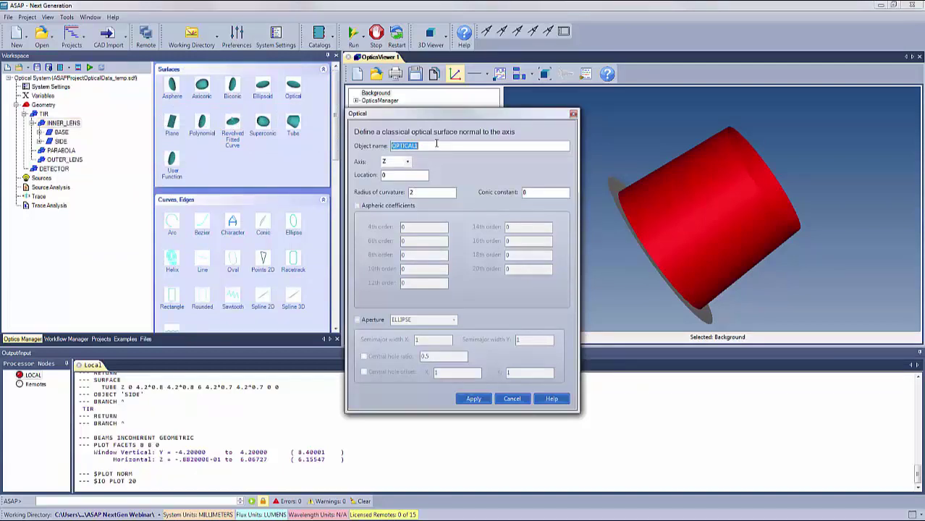
text(TOP)
click(390, 174)
text(5.23033346)
double_click(407, 193)
Step: Give TOP an ELLIPSE aperture with semimajor widths X and Y of 4, and create the surface
click(357, 320)
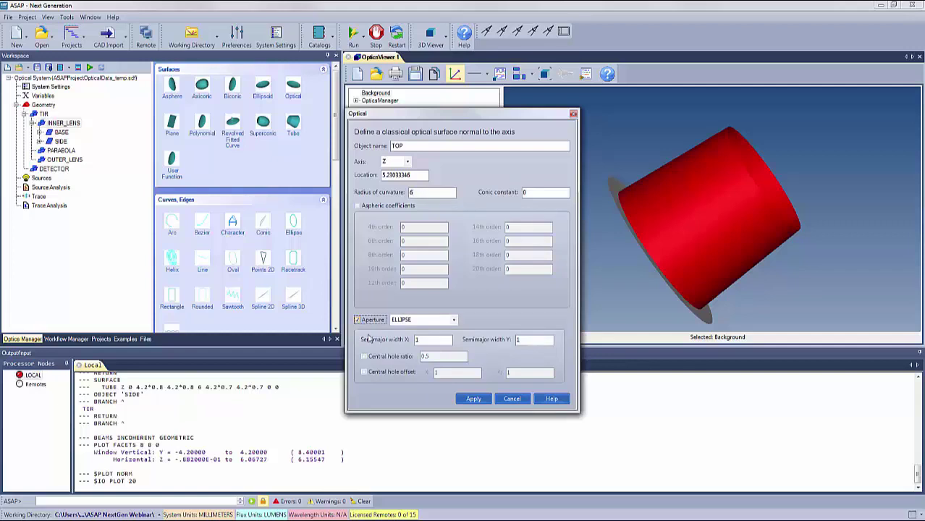
double_click(418, 340)
text(4)
double_click(528, 340)
click(474, 399)
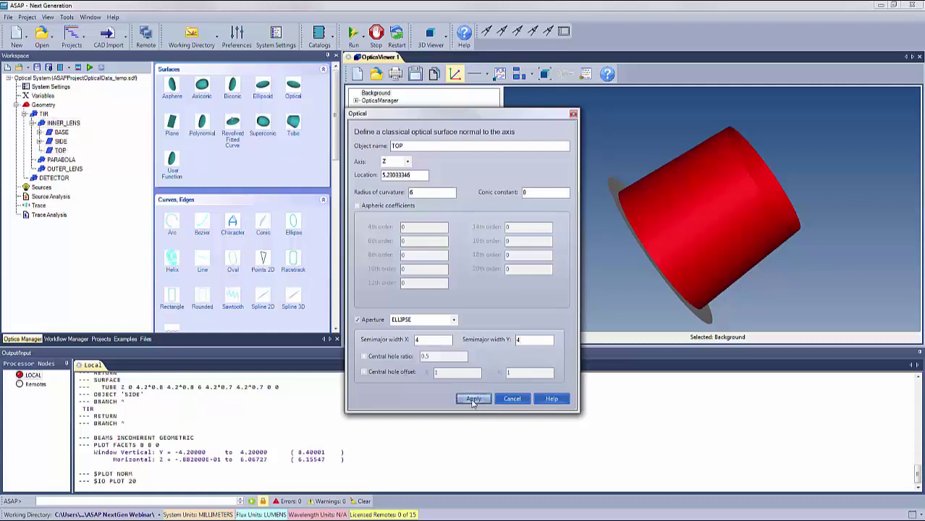
drag(664, 234, 709, 225)
click(782, 189)
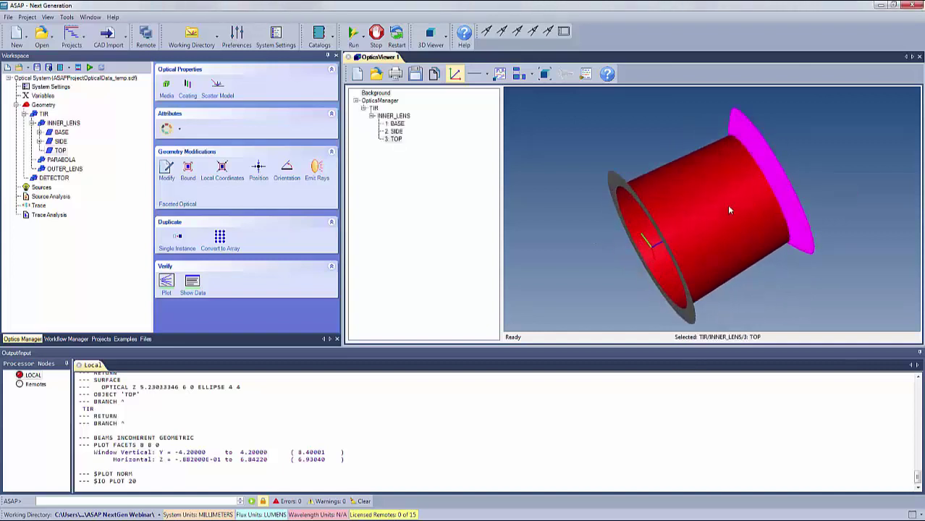
Step: Bound the TOP surface with TIR.INNER_LENS.SIDE, using the AND selection and the negative (-) bounding side
click(583, 187)
drag(578, 202, 662, 172)
click(698, 198)
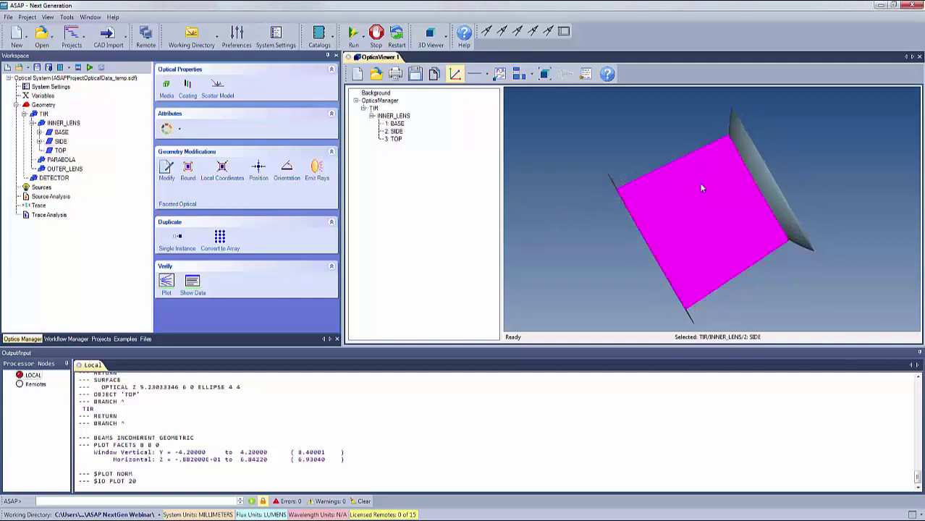
click(755, 164)
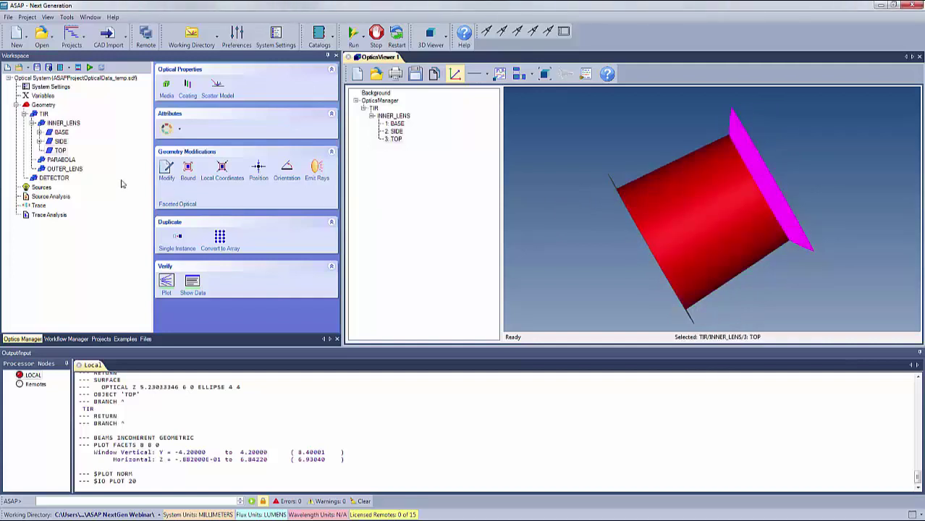
click(187, 170)
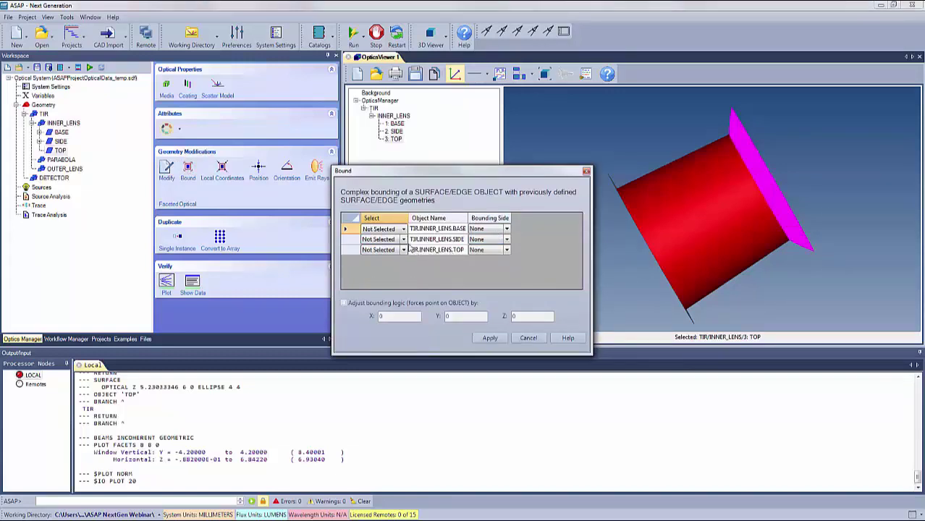
click(403, 240)
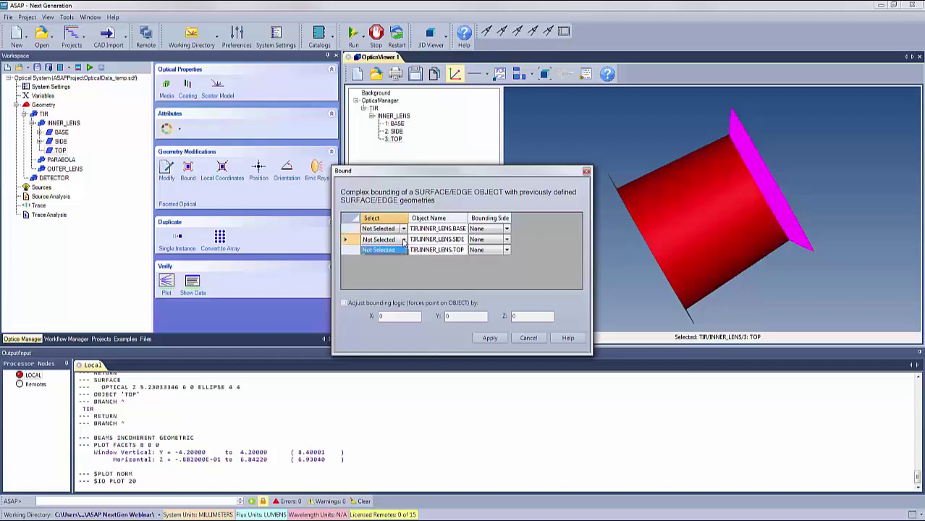
click(404, 239)
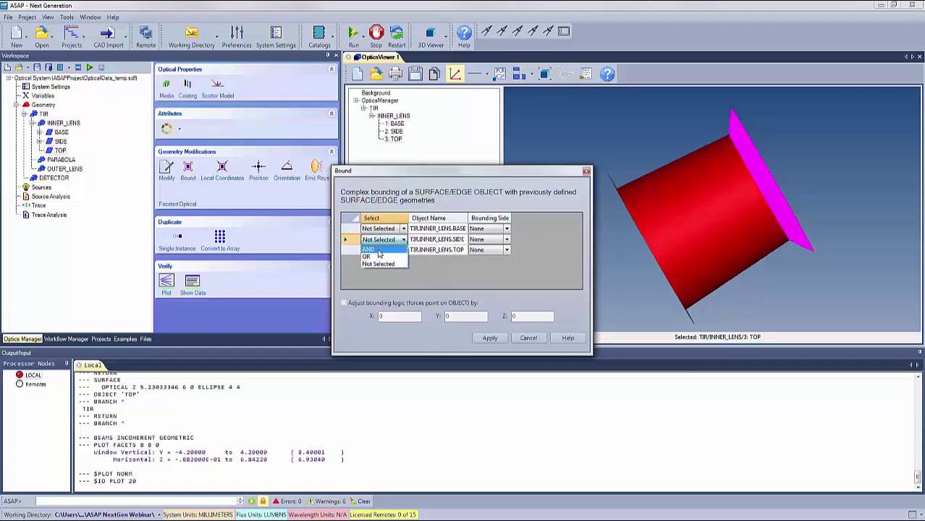
click(376, 249)
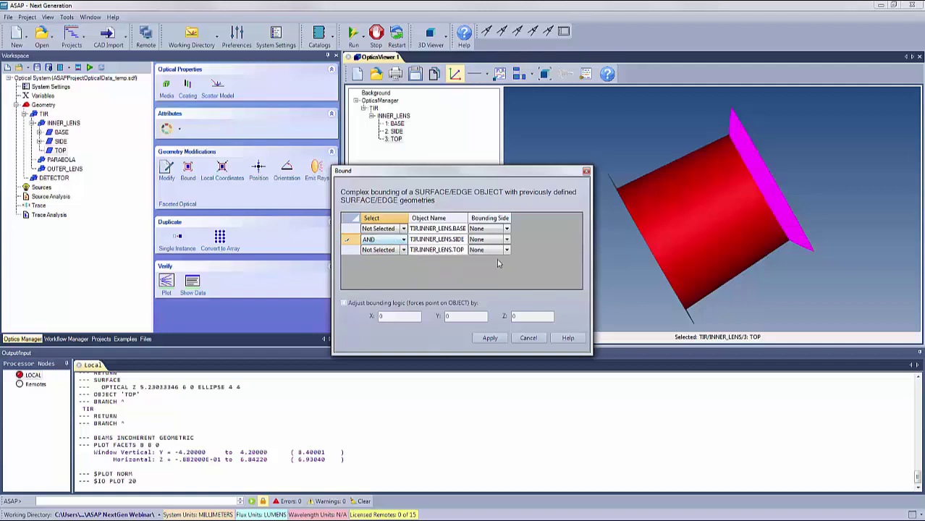
click(507, 239)
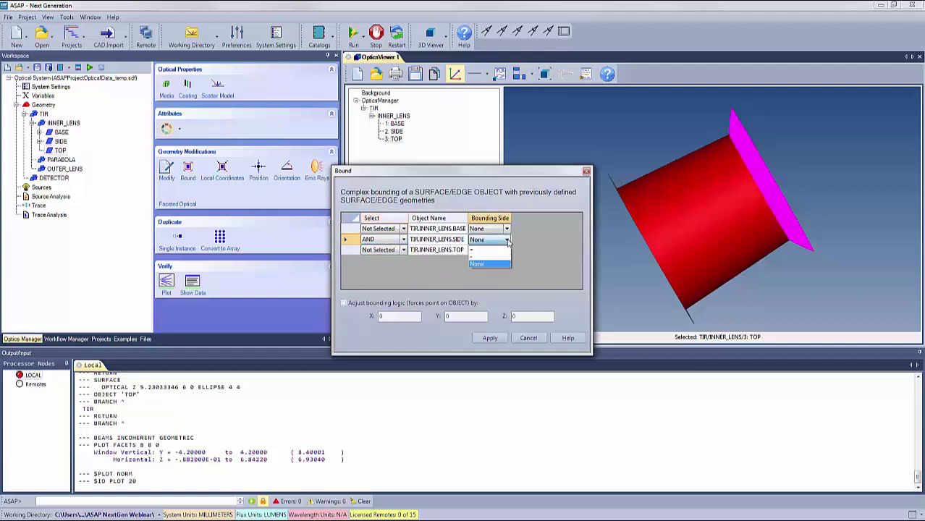
click(471, 257)
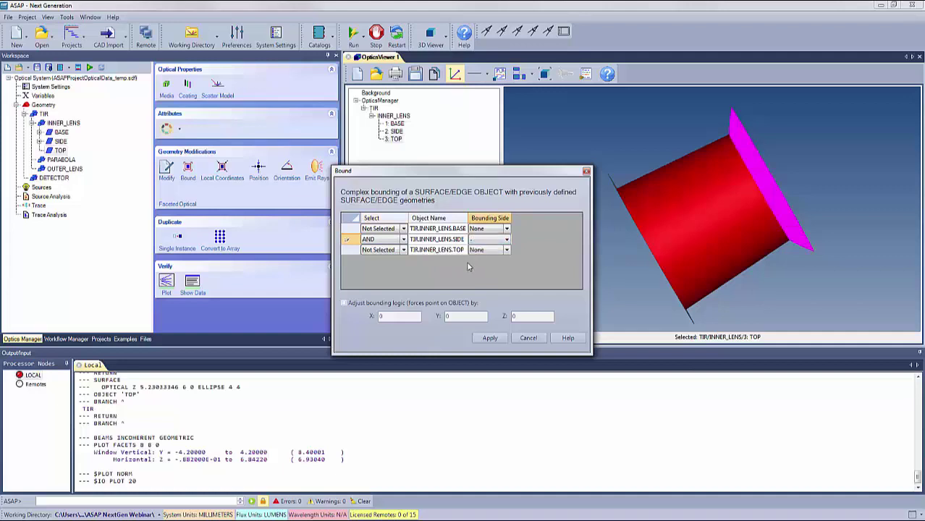
click(489, 339)
Step: Expand the INNER_LENS objects in OpticsViewer and display the INNER_LENS geometry as transparent
drag(652, 241, 626, 231)
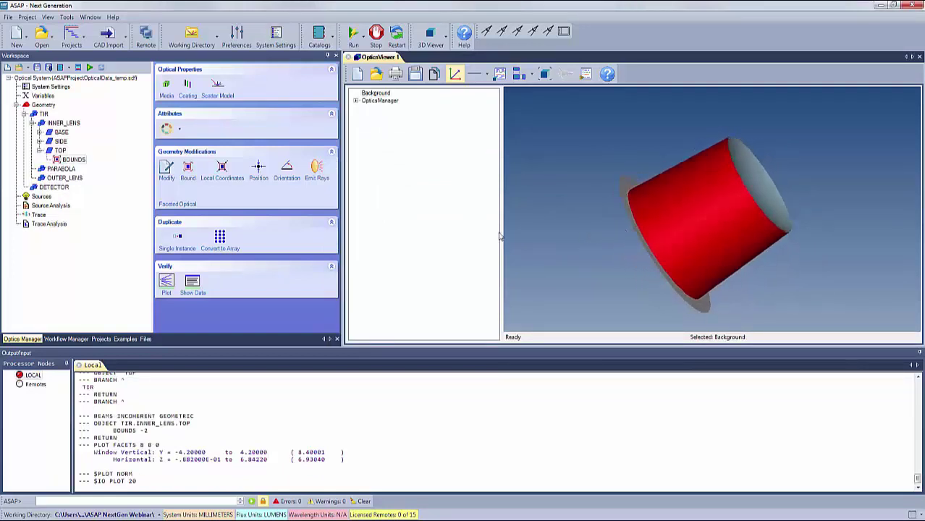
click(355, 100)
click(363, 108)
click(372, 117)
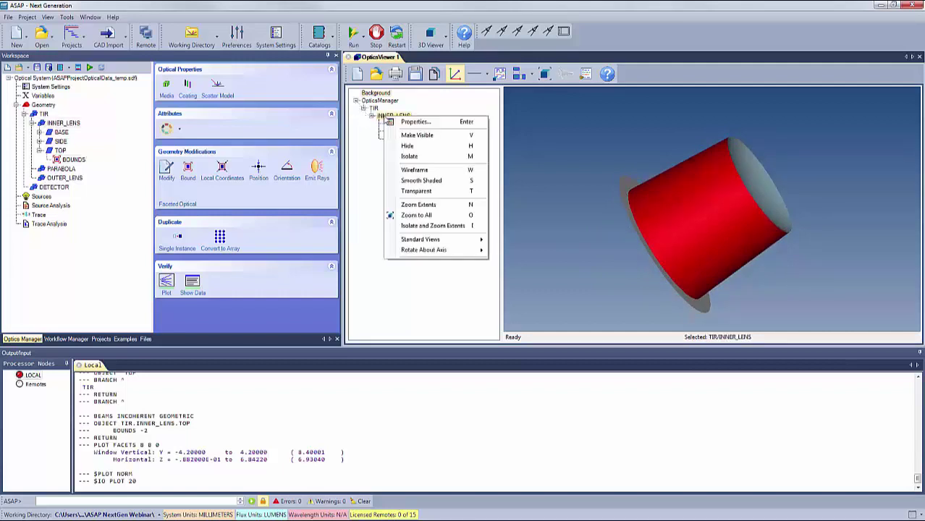
right_click(386, 116)
click(416, 191)
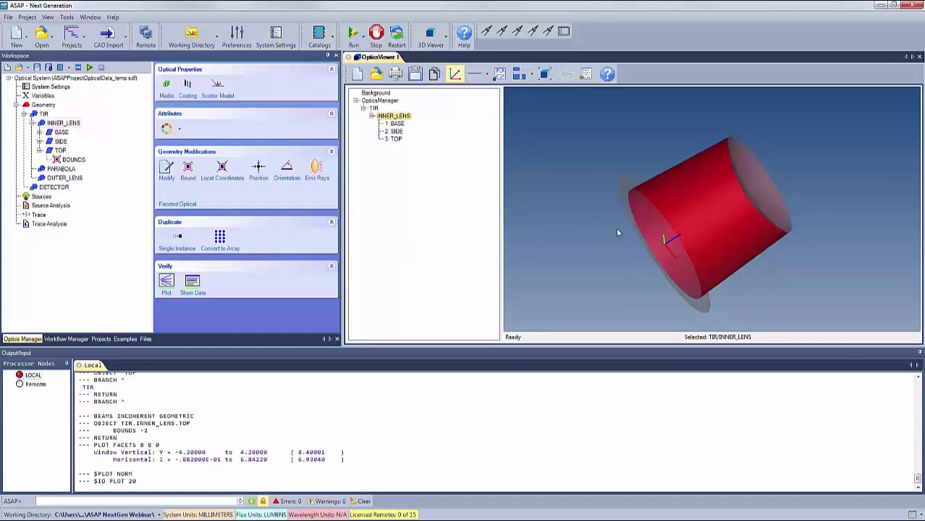
mouse_move(618, 233)
mouse_down()
mouse_move(554, 239)
mouse_move(635, 219)
mouse_move(533, 248)
mouse_move(617, 227)
mouse_move(601, 225)
mouse_up()
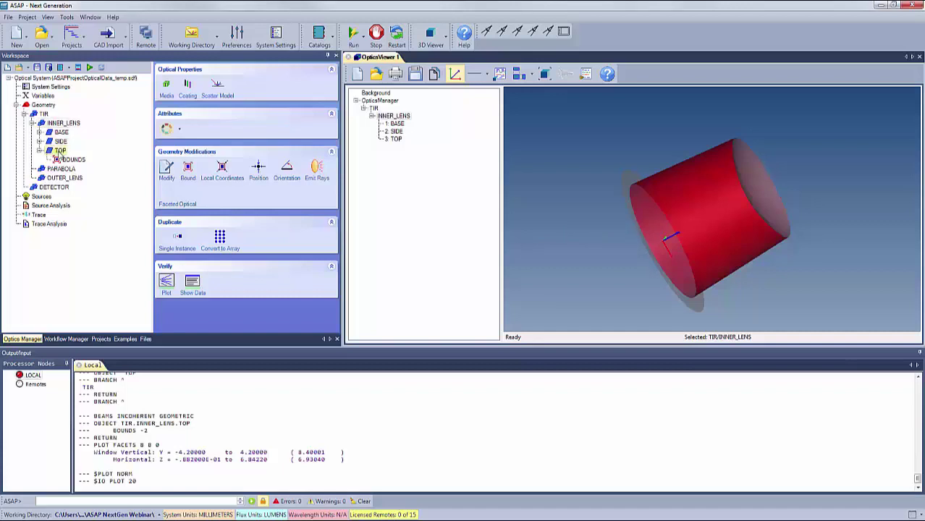
Step: Assign AIR and PCARB media to the inner lens TOP surface, and a BARE coating with the Transmit only option
click(166, 89)
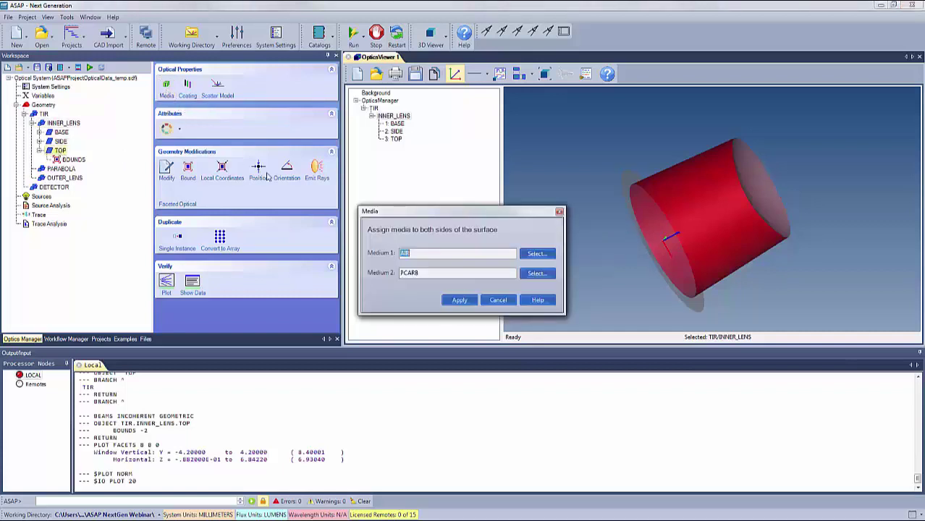
click(459, 301)
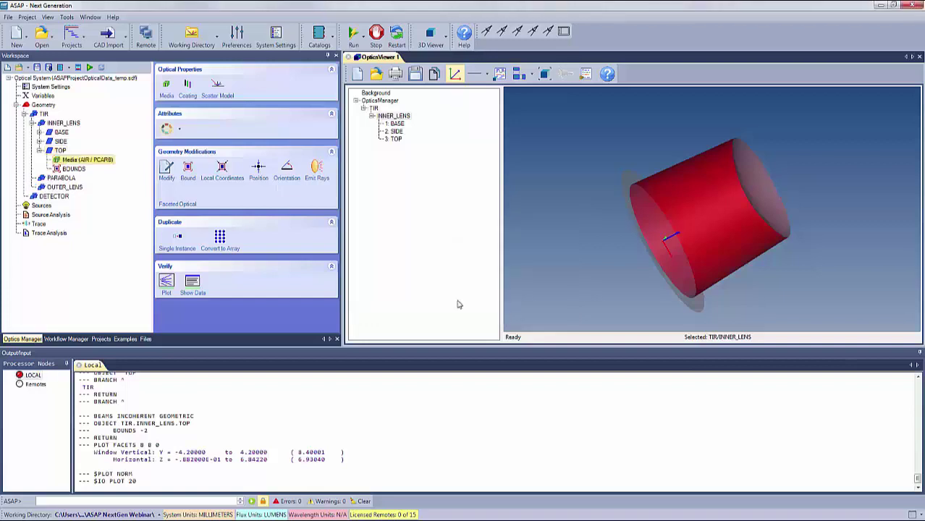
click(186, 95)
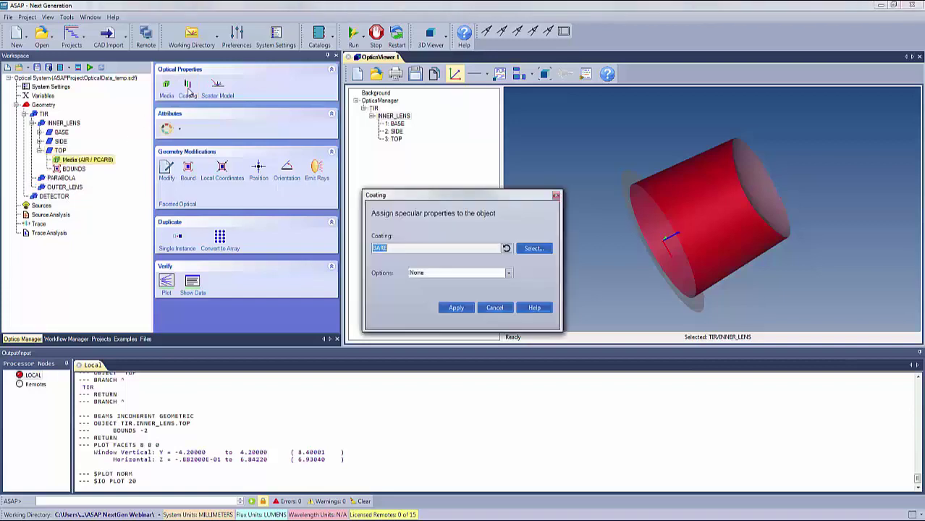
click(512, 276)
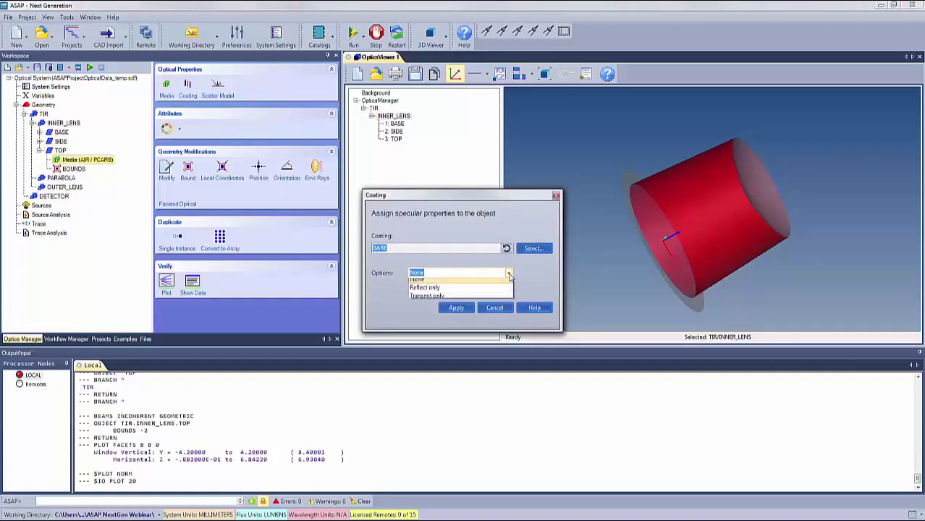
click(430, 300)
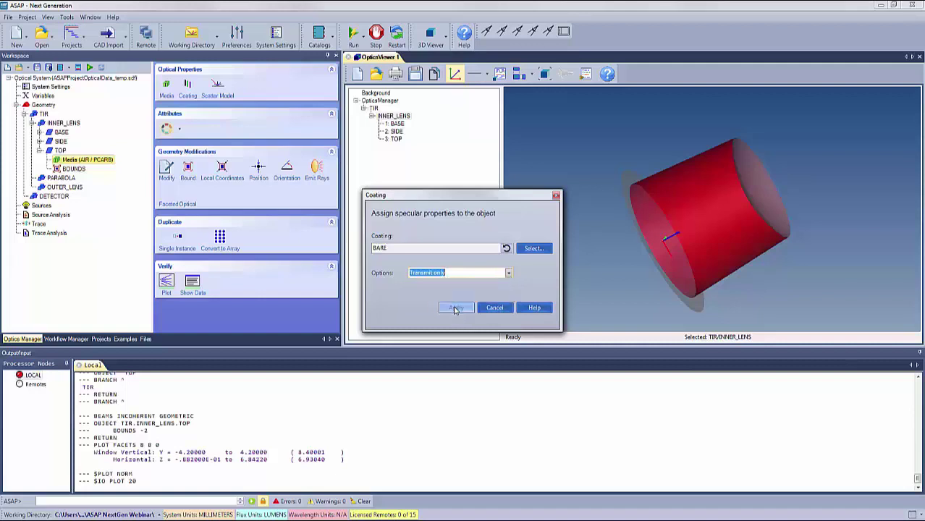
click(456, 308)
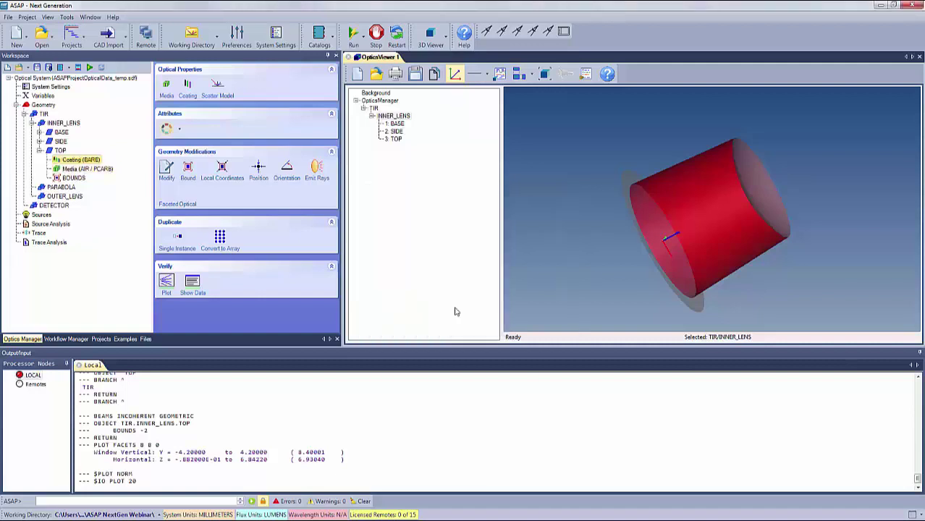
click(40, 151)
Step: Start an optical surface named REFLECTOR in the PARABOLA branch, with location -2, radius of curvature PARA_RC and conic constant -1
drag(607, 230, 587, 220)
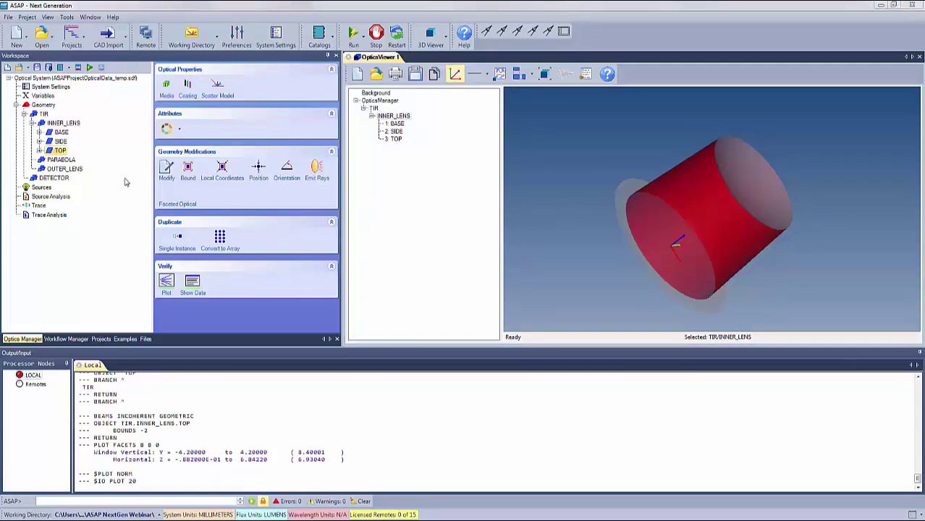
click(63, 160)
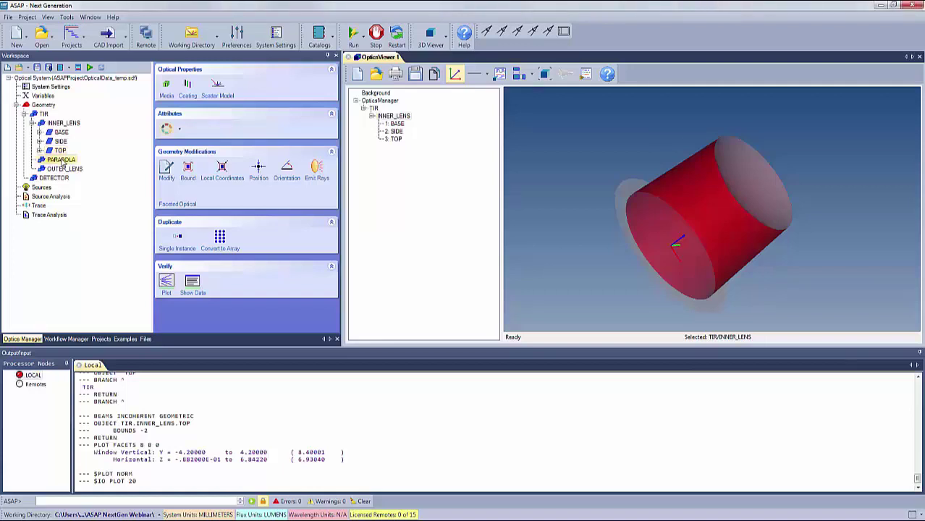
right_click(62, 162)
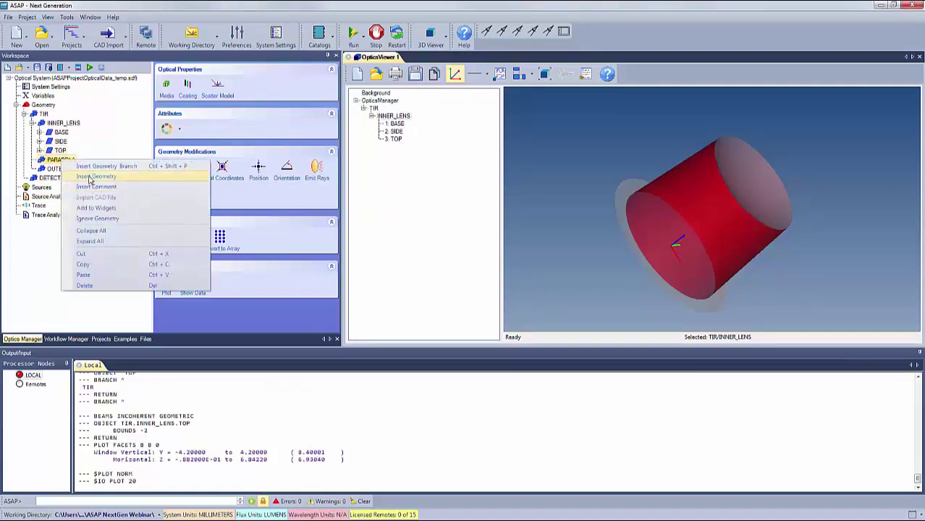
click(90, 177)
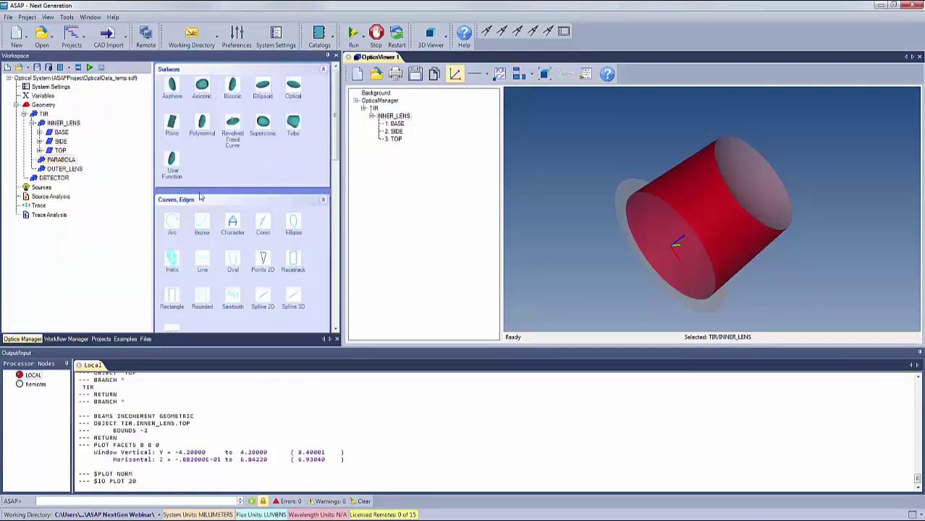
click(294, 88)
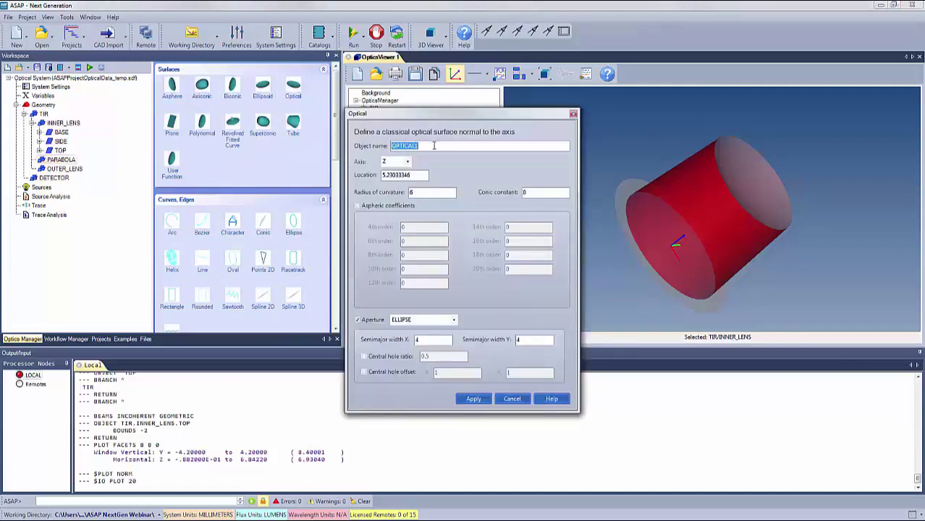
text(REFLECTOR)
drag(420, 175, 357, 181)
text(-2)
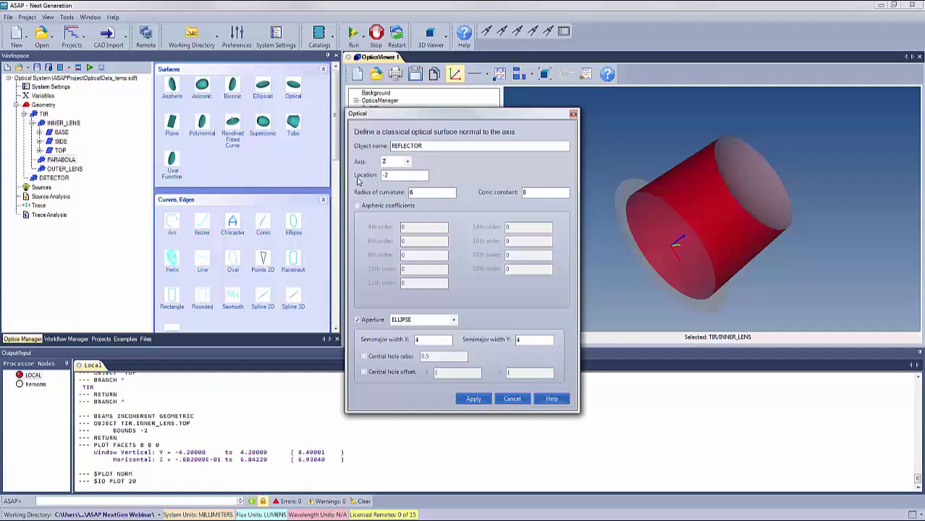
double_click(416, 191)
double_click(522, 193)
Step: Give REFLECTOR's ELLIPSE aperture semimajor widths X and Y of 12 and a central hole ratio of 0.35, and create the surface
double_click(415, 341)
double_click(518, 340)
click(364, 356)
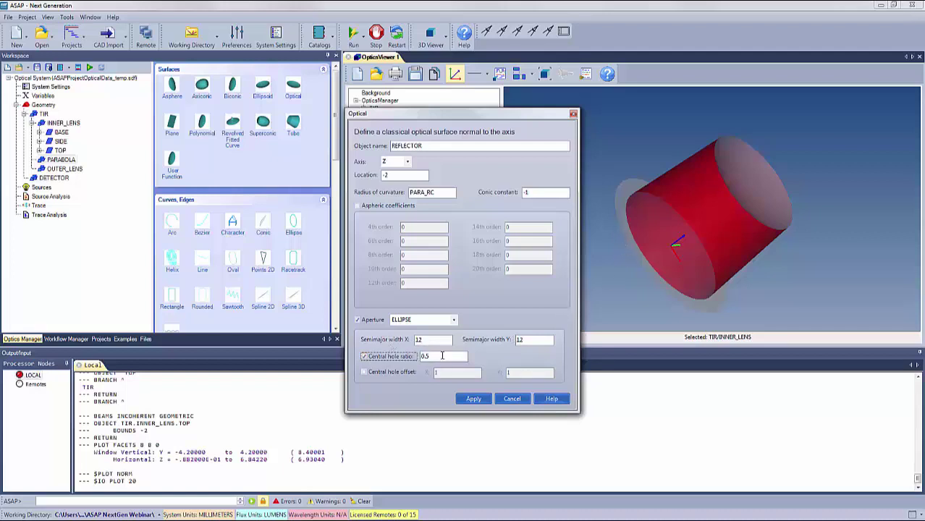
drag(431, 356, 413, 357)
text(0.)
click(471, 396)
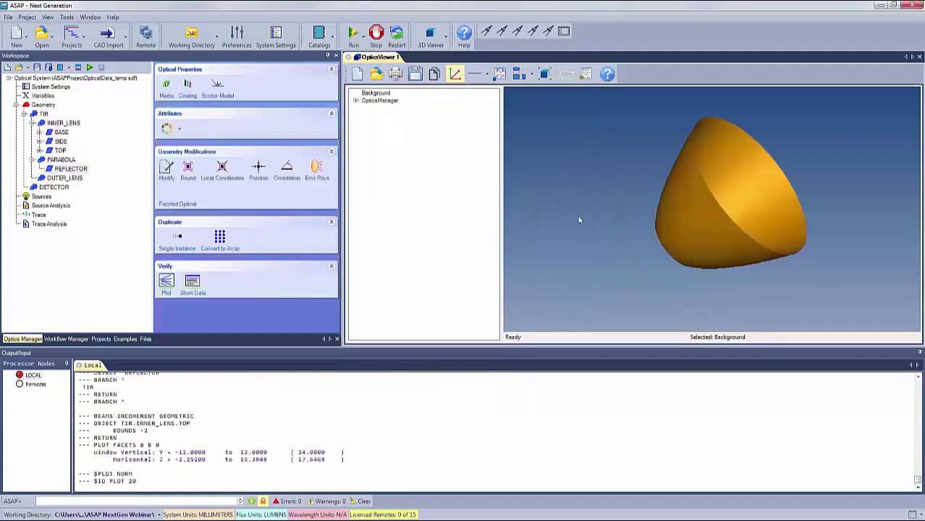
Step: Display the REFLECTOR surface as transparent in OpticsViewer and view the inner lens through it
drag(608, 236, 689, 192)
click(691, 190)
right_click(691, 191)
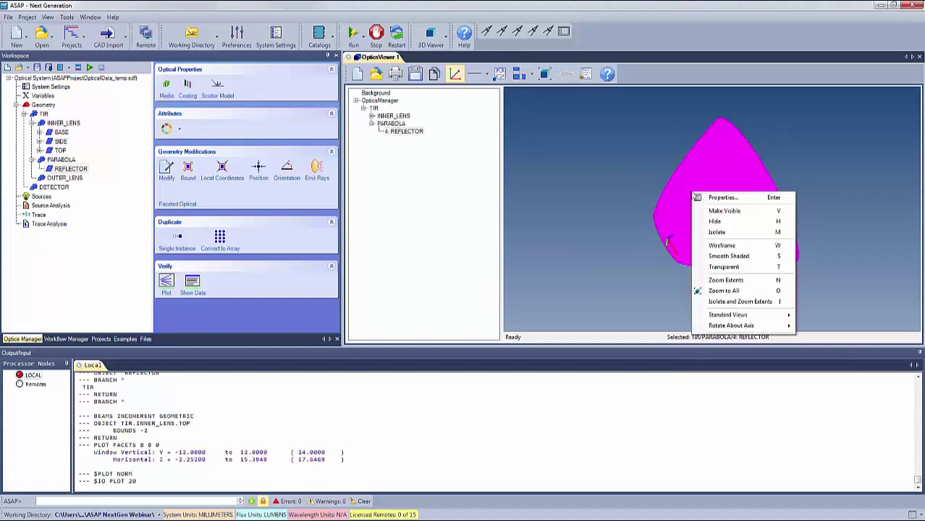
click(724, 267)
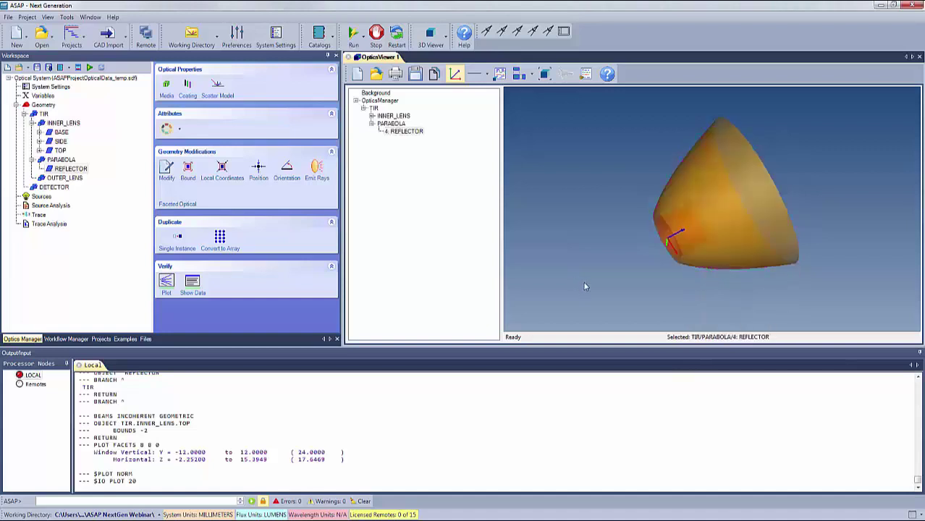
drag(538, 289, 594, 231)
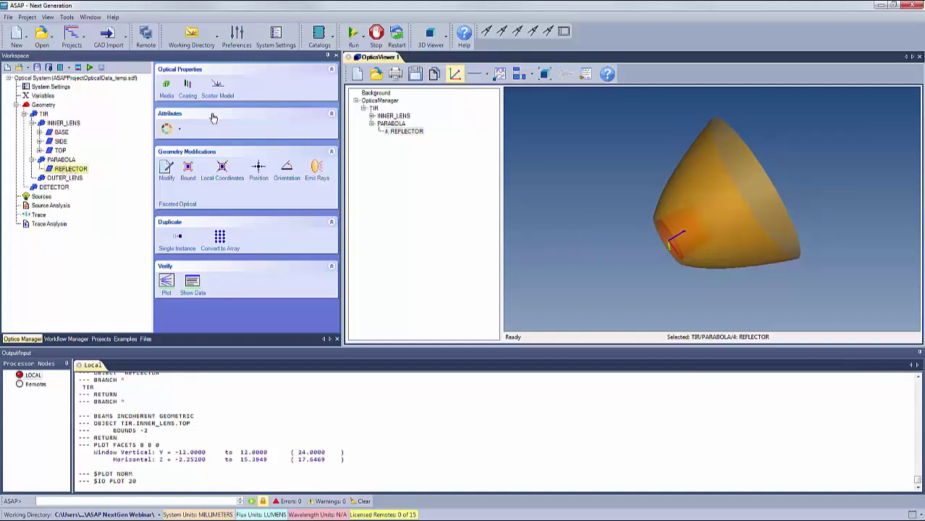
Step: Assign AIR and PCARB media to REFLECTOR with a BARE coating set to Reflect only, and collapse the PARABOLA branch
click(166, 87)
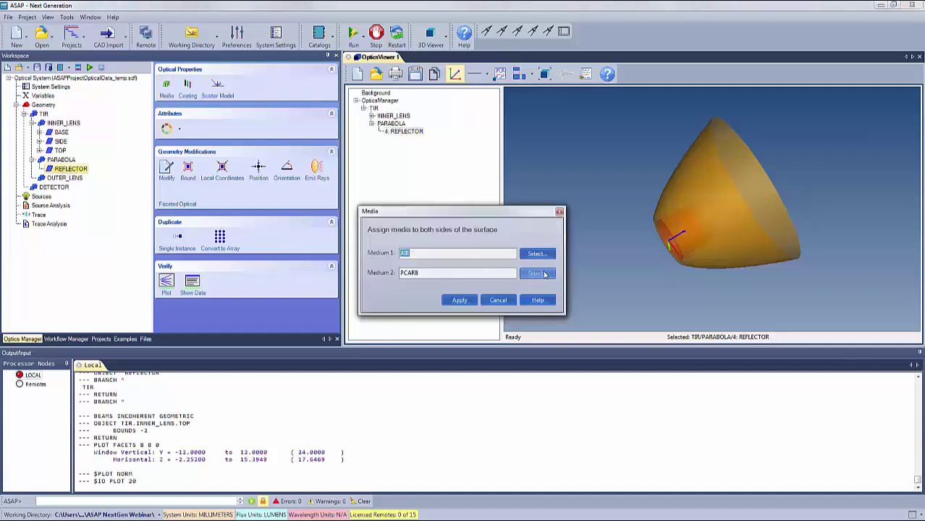
click(462, 301)
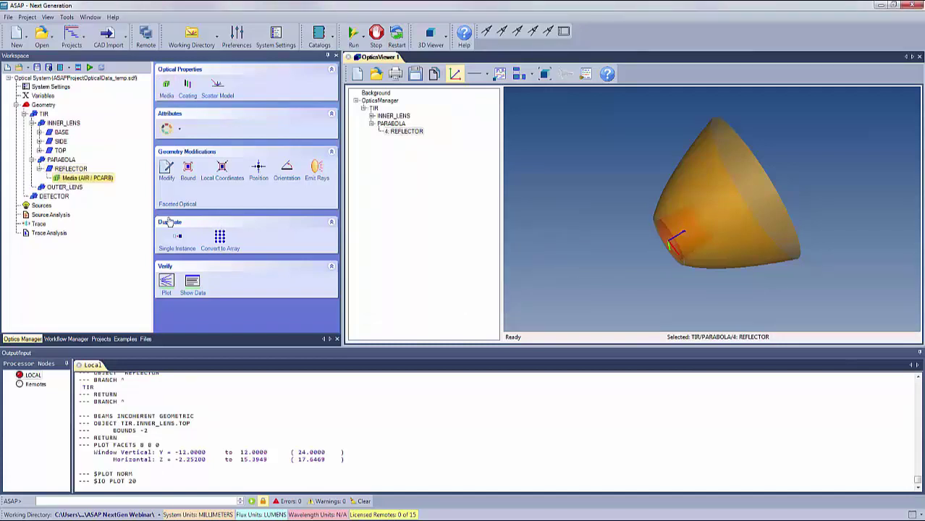
click(188, 88)
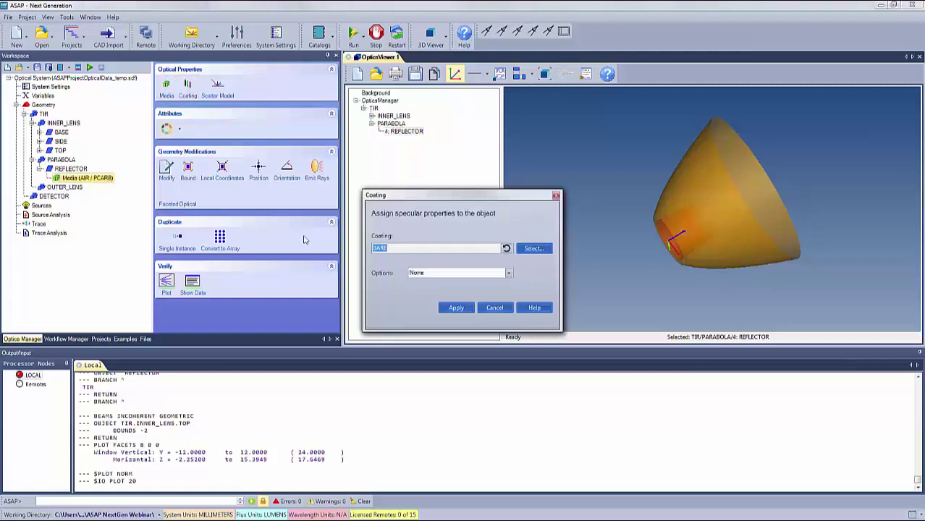
click(509, 275)
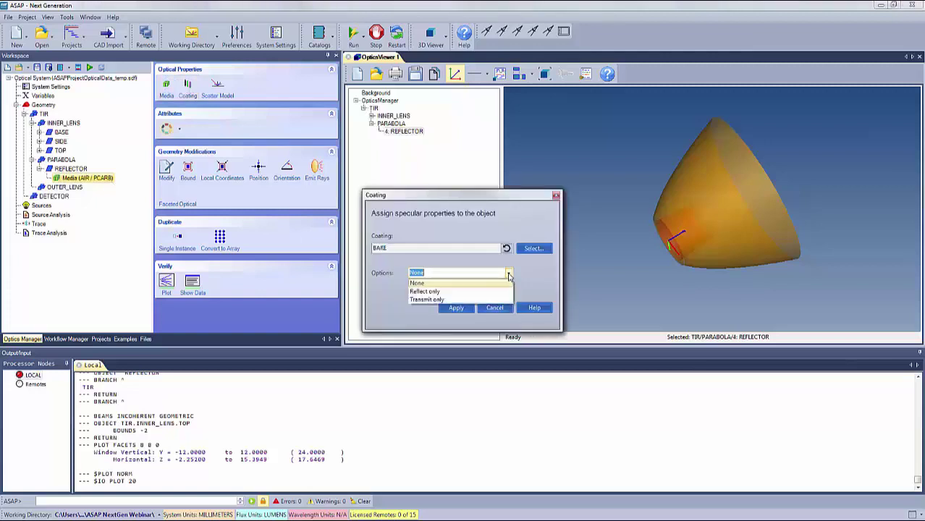
click(425, 291)
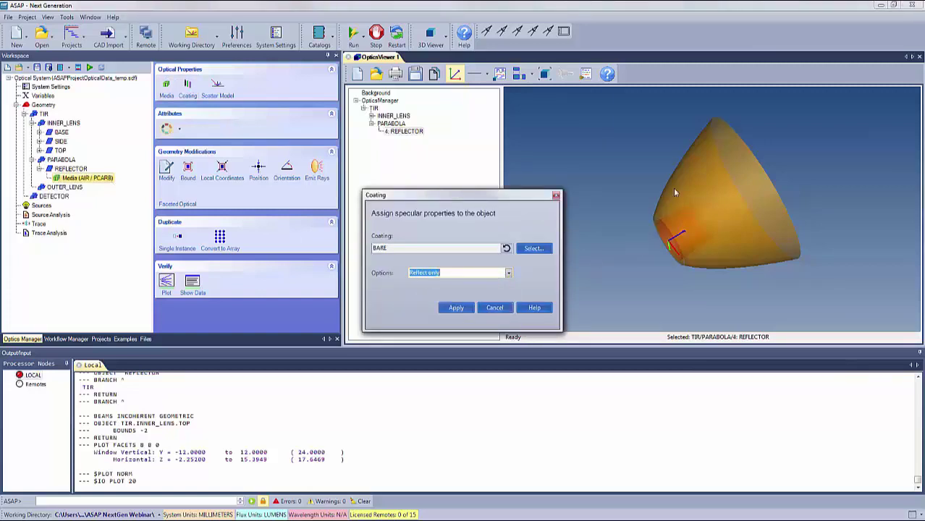
click(456, 309)
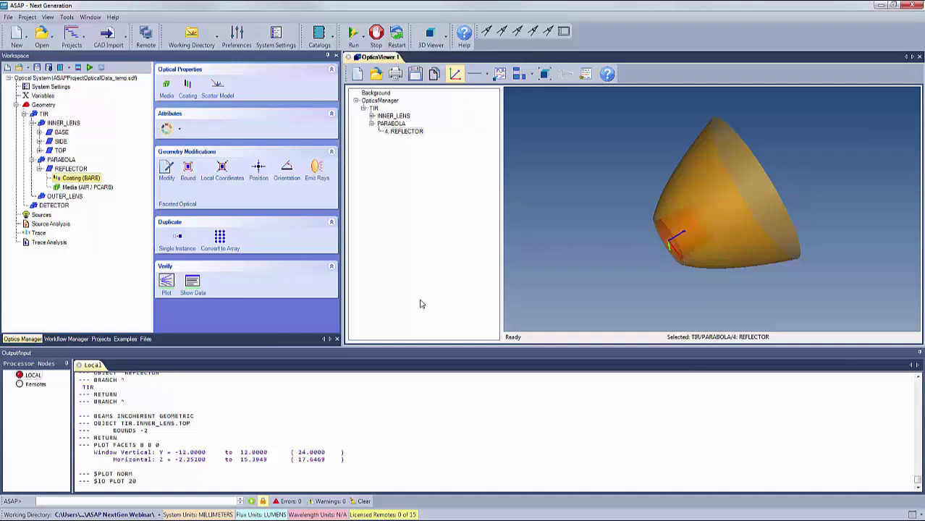
click(31, 160)
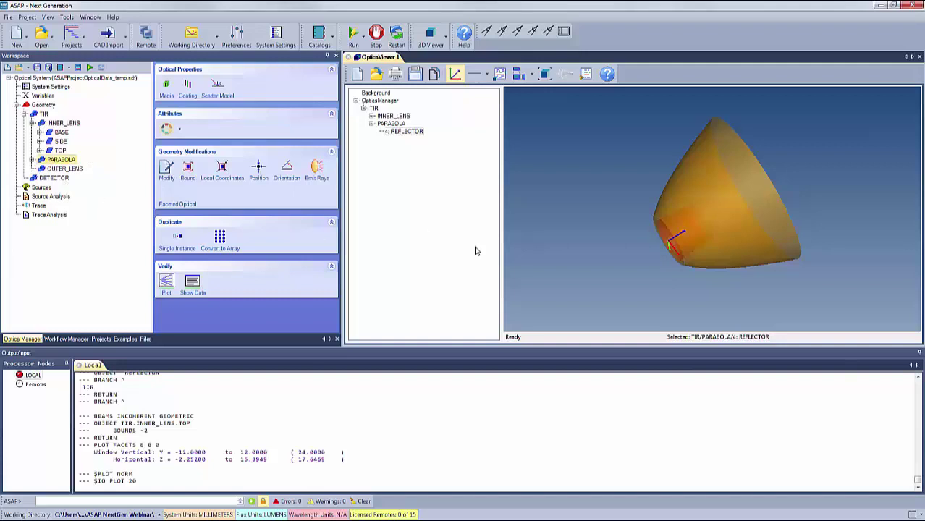
Step: Start an optical surface named TOP in the OUTER_LENS branch, with location 14.7064 and radius of curvature 12
drag(638, 213, 562, 218)
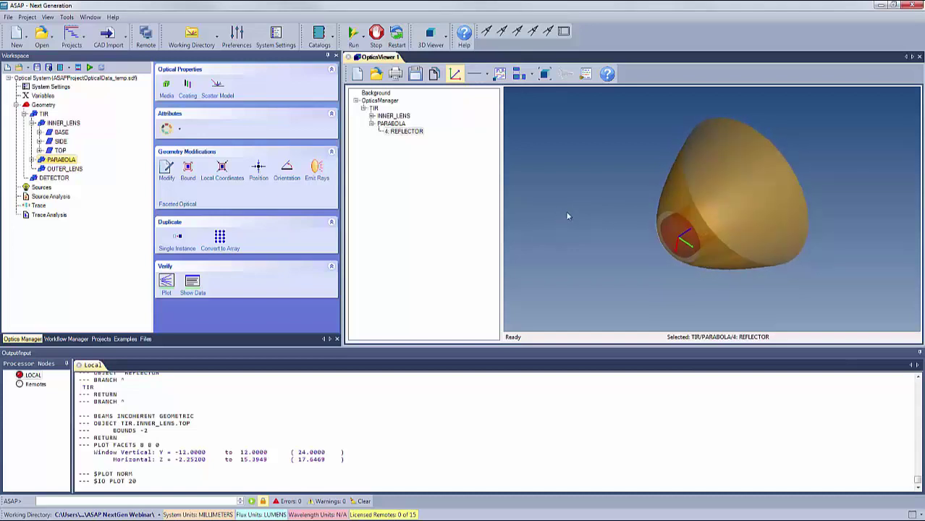
click(65, 170)
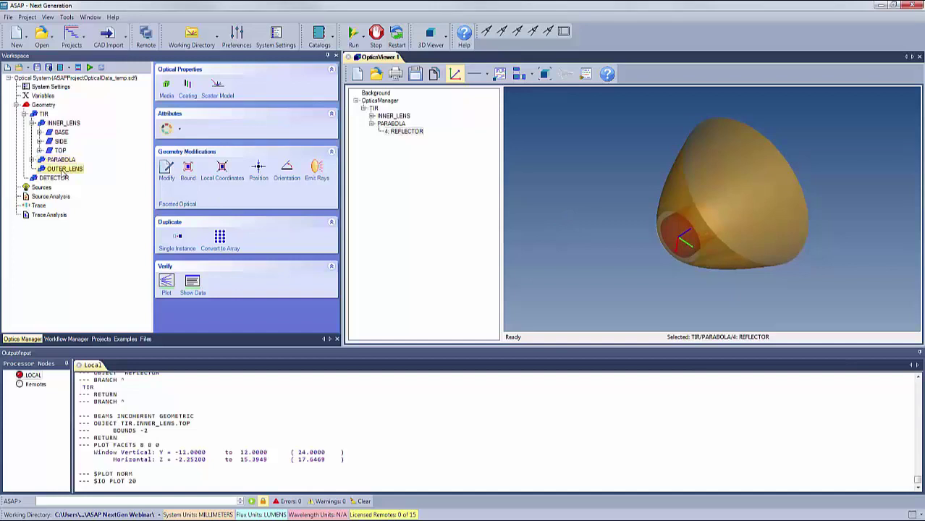
right_click(66, 172)
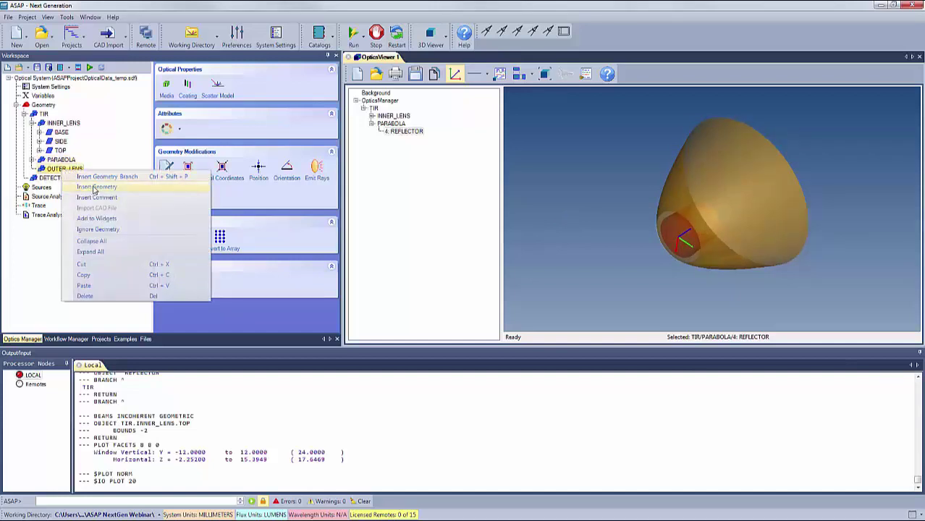
click(95, 188)
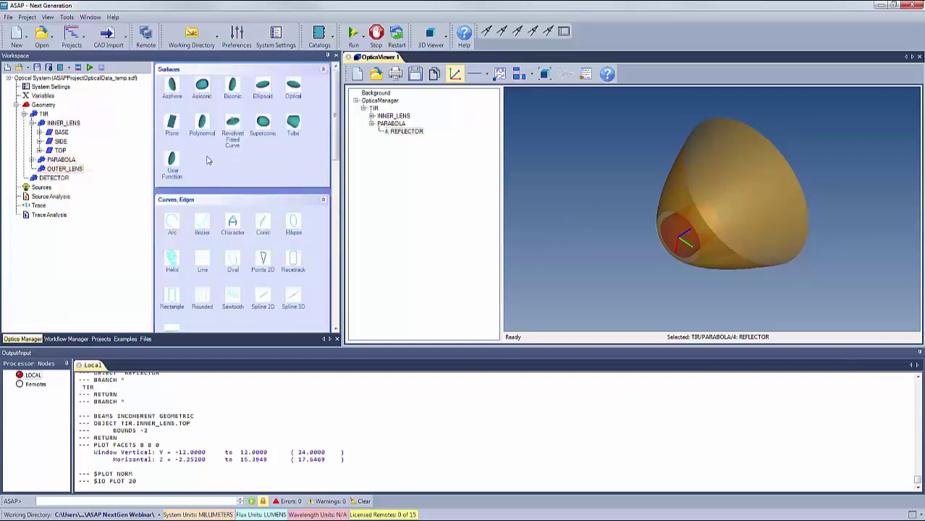
click(293, 88)
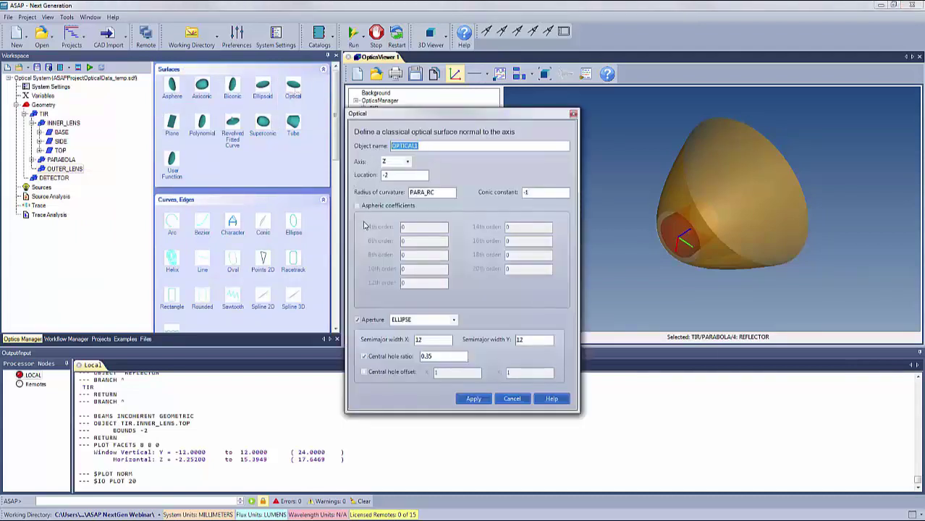
text(TOP)
drag(395, 176, 378, 177)
text(14.7064)
drag(439, 192, 402, 194)
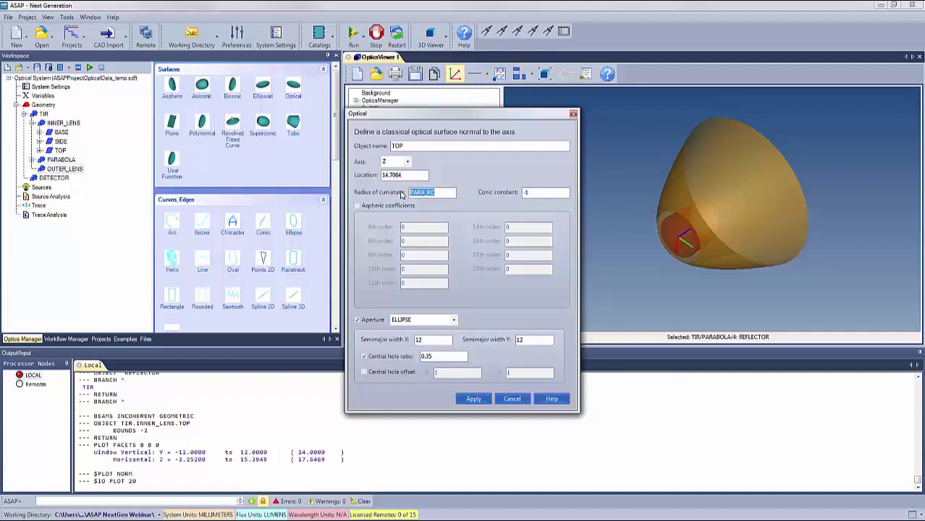
text(12)
Step: Set the outer TOP surface's semimajor widths X and Y to 2, disable its central hole ratio, and create the surface
drag(425, 340, 403, 341)
text(2)
drag(527, 340, 506, 340)
text(2)
click(365, 358)
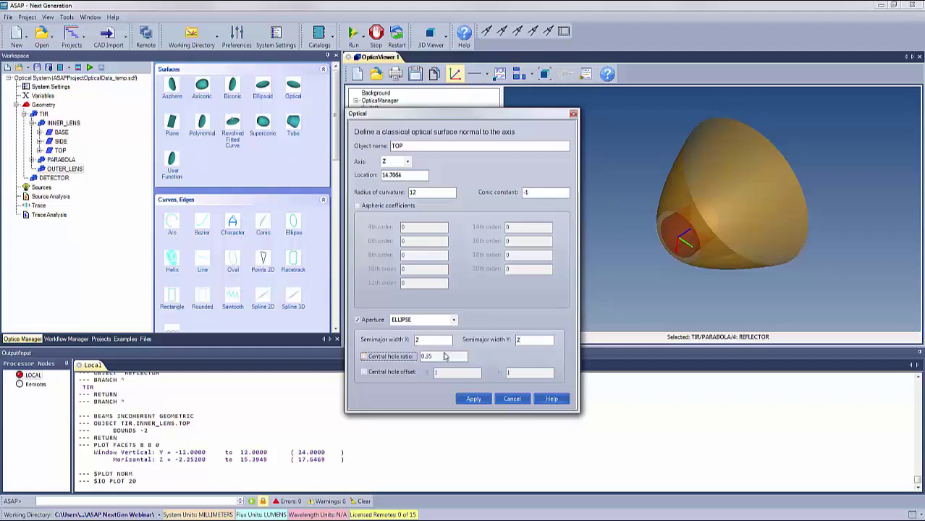
click(474, 399)
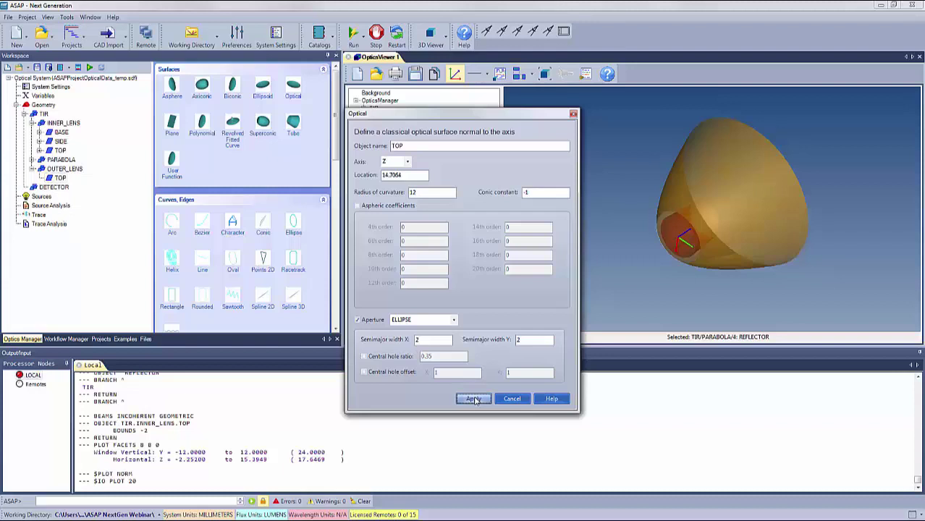
Step: Change the aperture shape of the OUTER_LENS TOP surface to RECTANGLE
drag(640, 205, 580, 207)
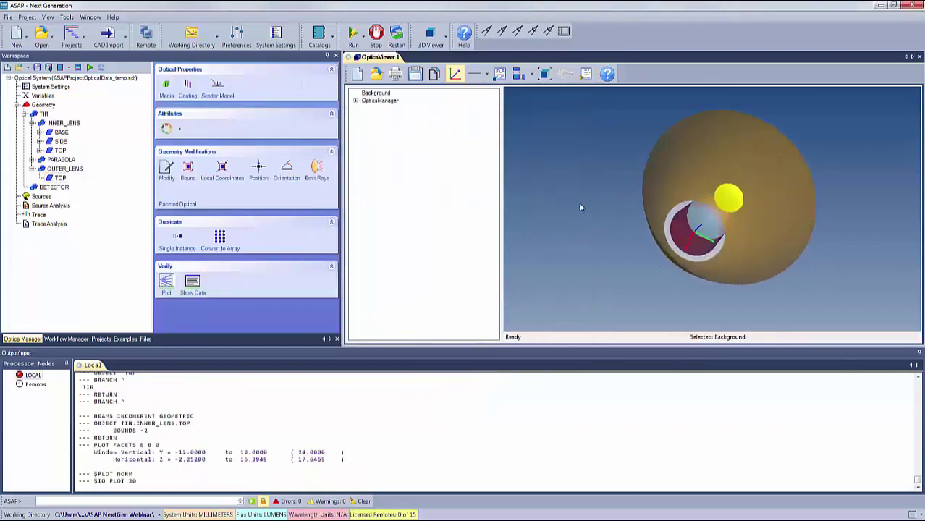
click(60, 178)
click(167, 168)
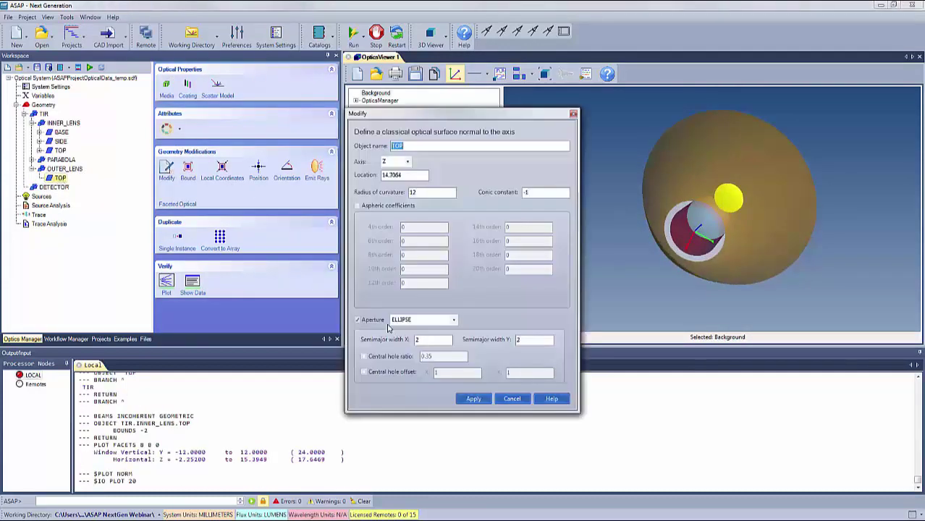
click(455, 320)
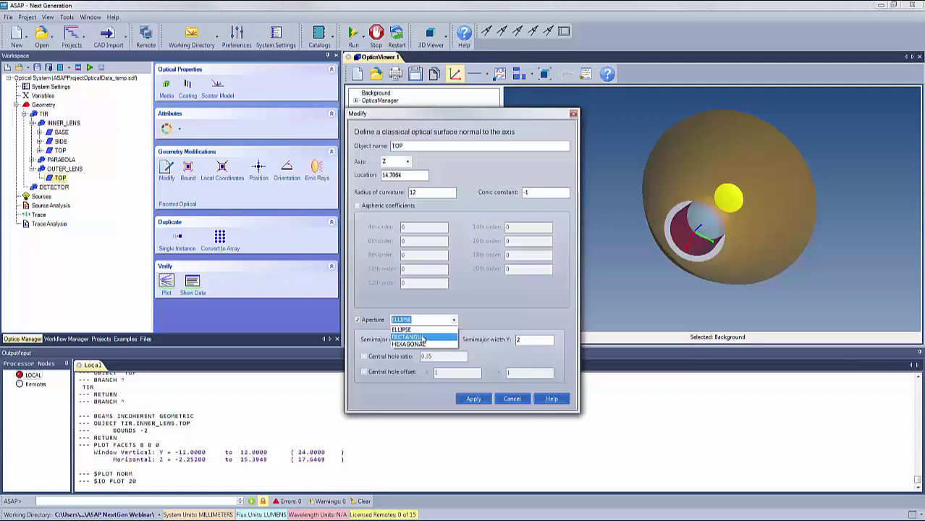
click(423, 339)
click(475, 400)
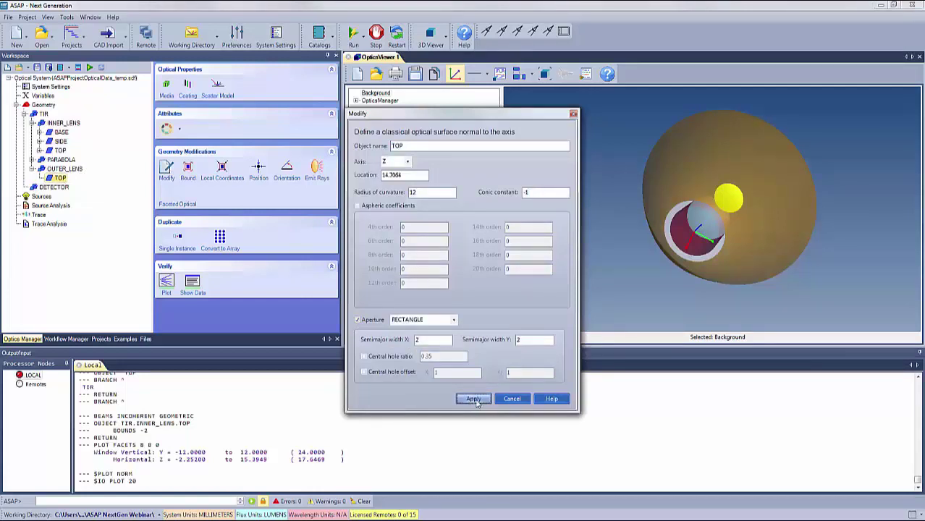
mouse_move(551, 262)
mouse_down()
mouse_move(576, 262)
mouse_move(559, 210)
mouse_move(544, 252)
mouse_move(557, 247)
mouse_move(544, 264)
mouse_up()
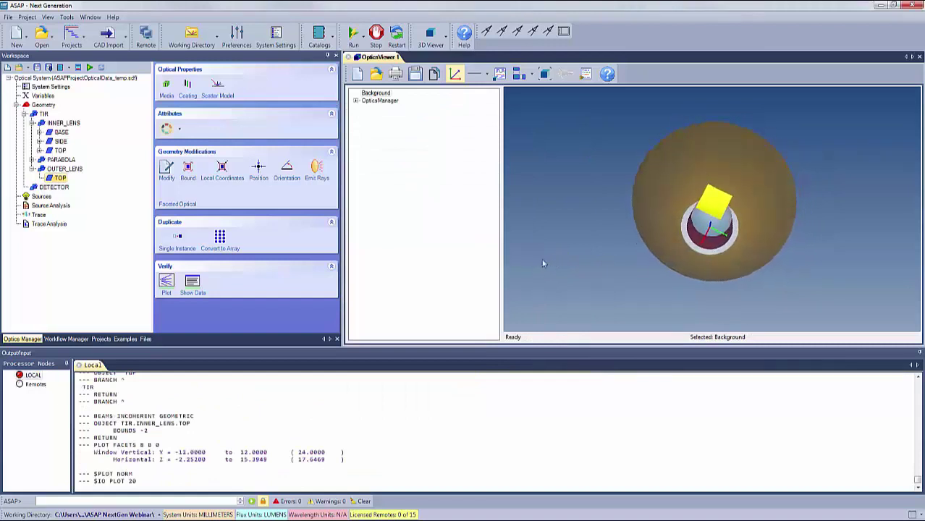
Step: Assign AIR and PCARB media and a BARE coating to the OUTER_LENS TOP surface
click(713, 206)
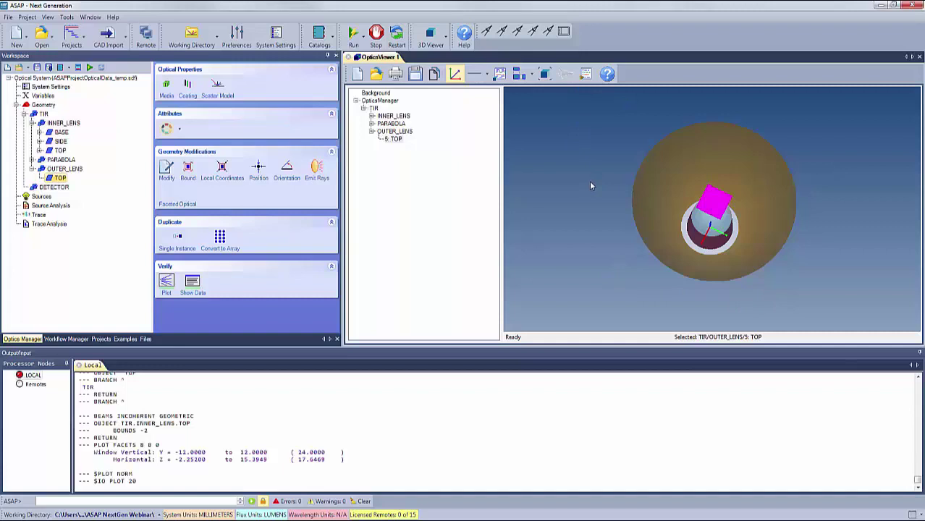
click(166, 87)
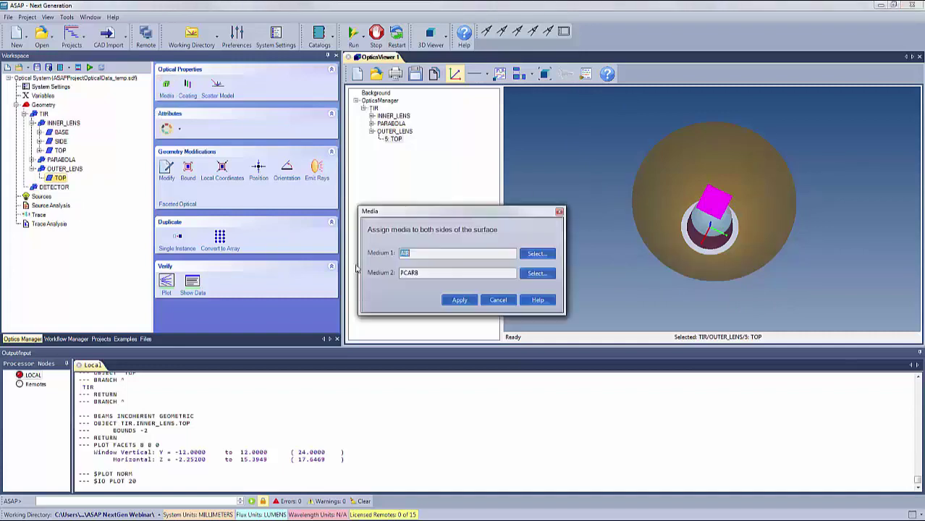
click(459, 300)
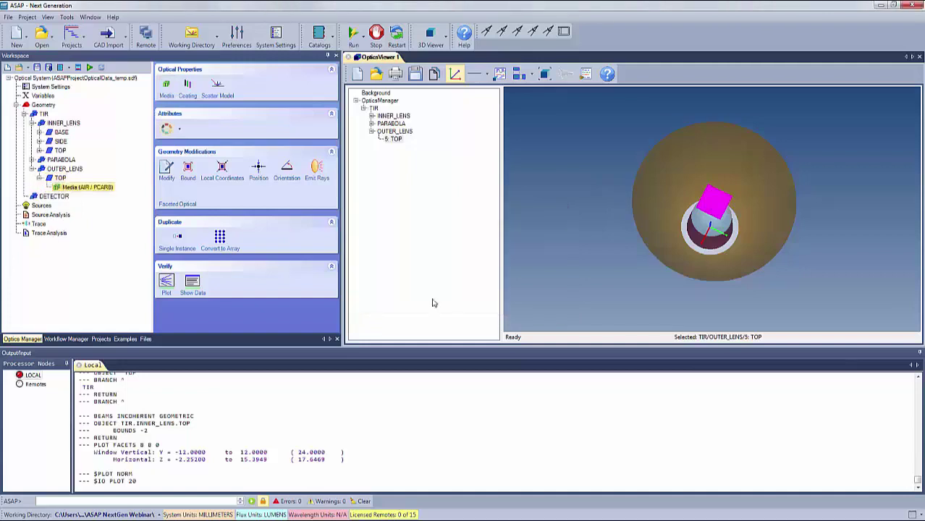
click(188, 86)
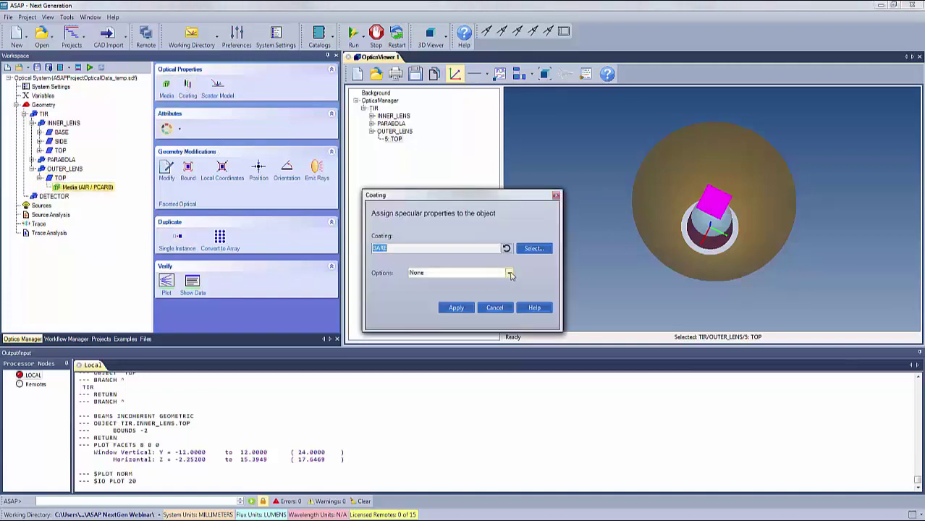
click(509, 273)
click(427, 300)
click(456, 308)
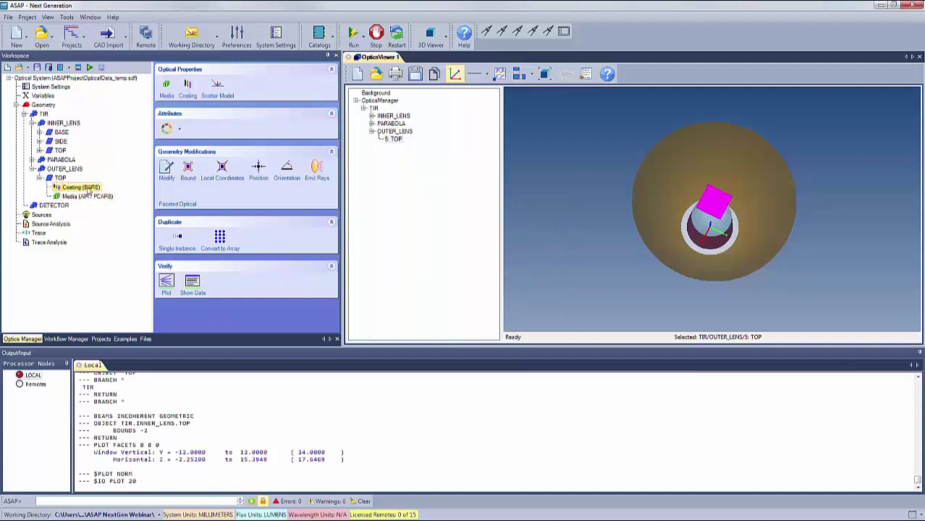
Step: Shift the OUTER_LENS TOP surface by a relative move of -3*4 in X and -3*4 in Y, with Z at 0.0
click(60, 178)
click(258, 170)
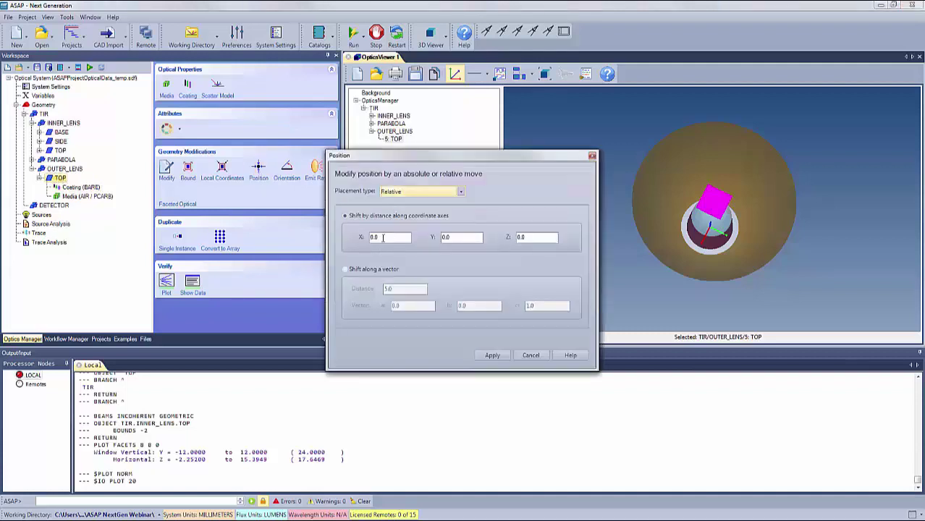
drag(383, 237, 353, 237)
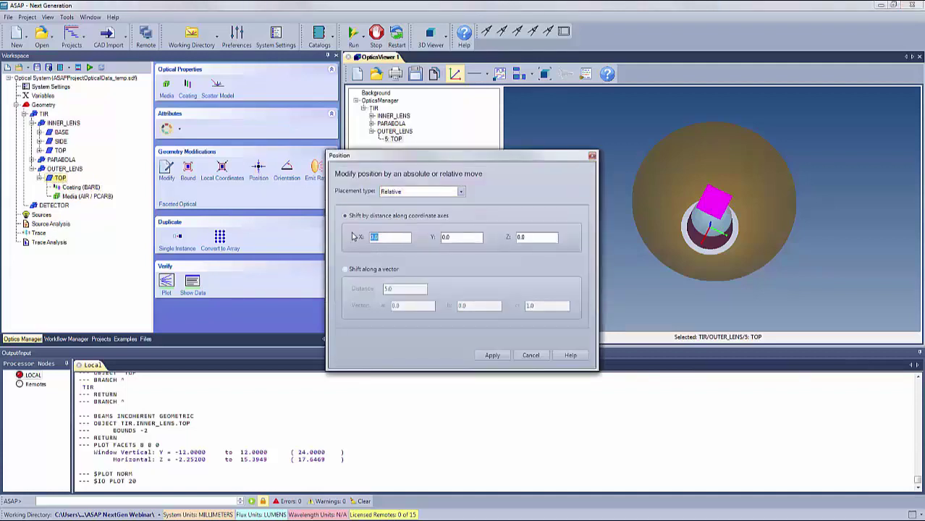
text(-3)
double_click(434, 241)
key(BackSpace)
click(492, 355)
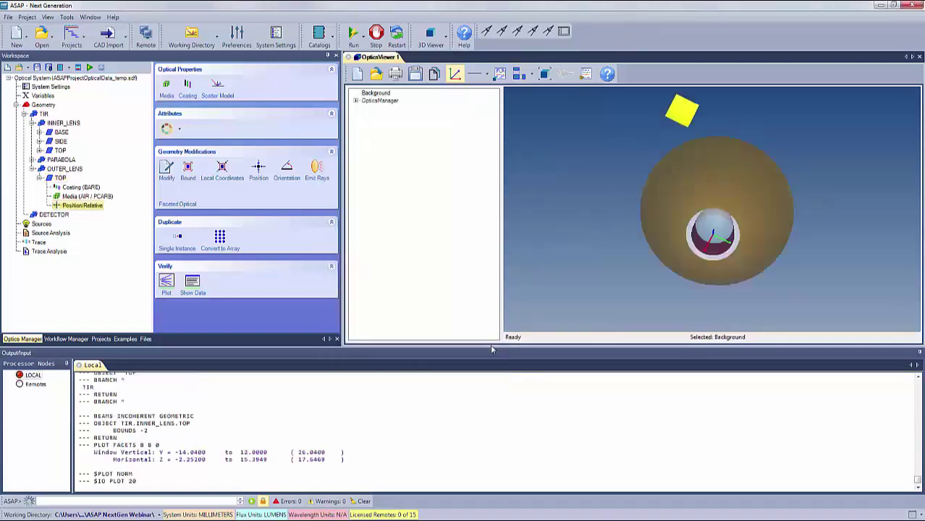
drag(566, 268, 585, 259)
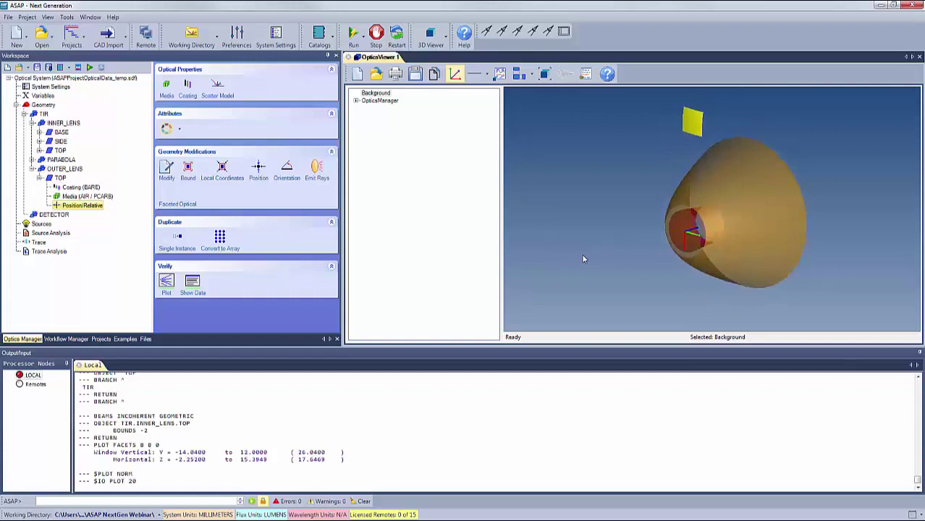
Step: Convert the OUTER_LENS TOP surface to an array of 6 columns spaced 4 in X and 6 rows spaced 4 in Y
click(60, 178)
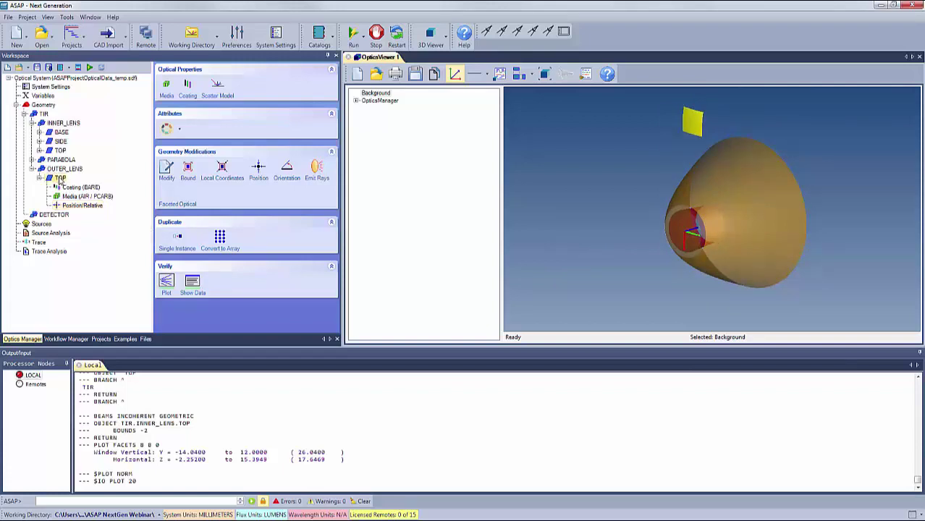
click(220, 242)
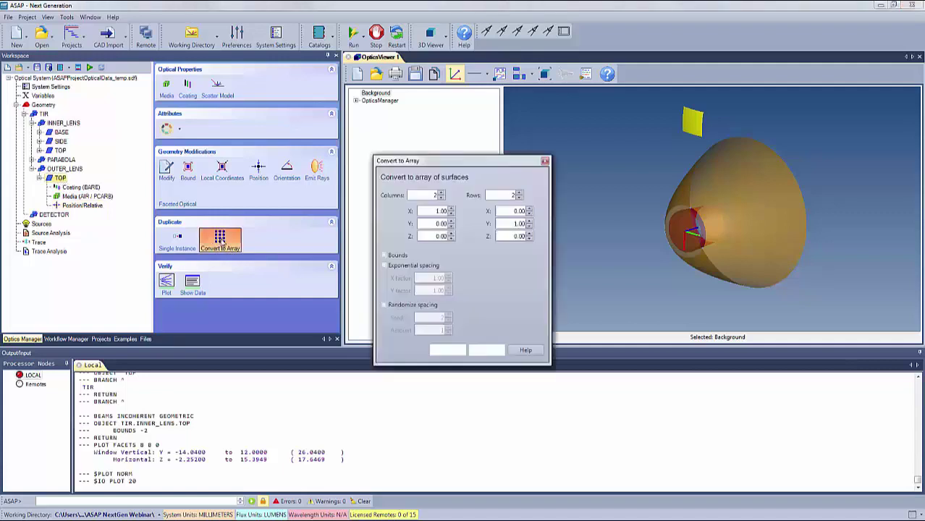
click(441, 194)
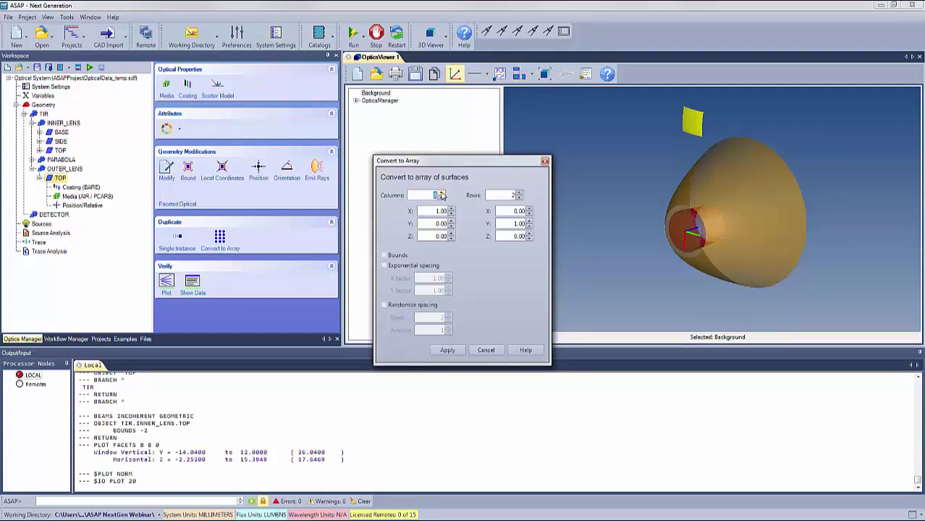
click(519, 197)
click(451, 209)
click(452, 209)
click(529, 224)
click(448, 351)
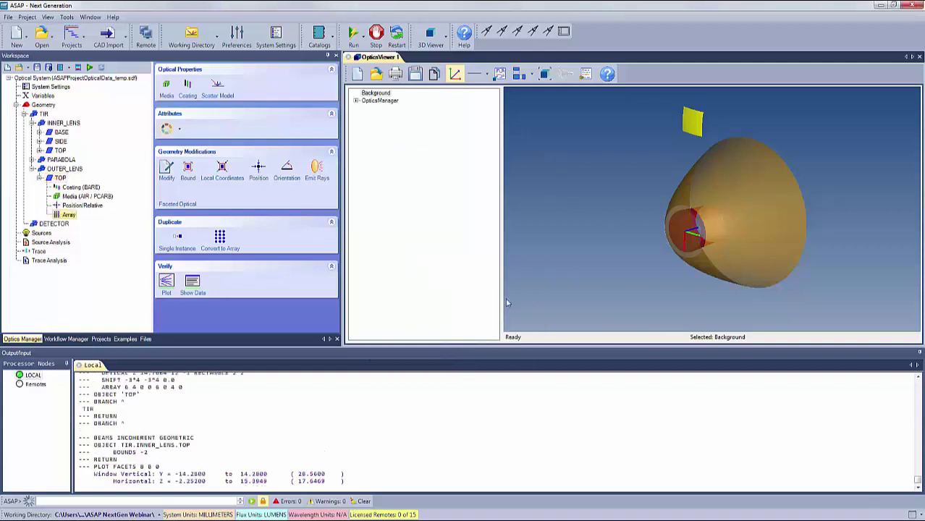
drag(665, 231, 554, 191)
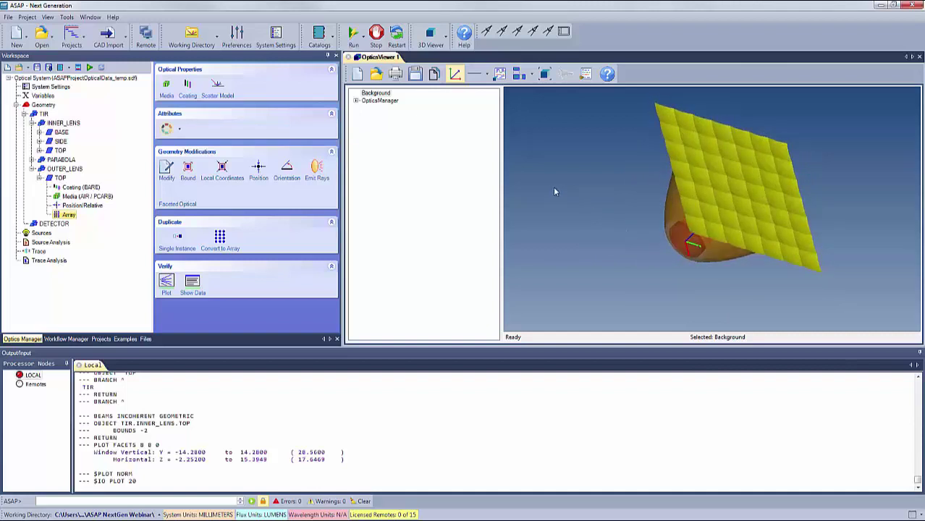
Step: Display the whole OpticsManager geometry as transparent in OpticsViewer
click(380, 102)
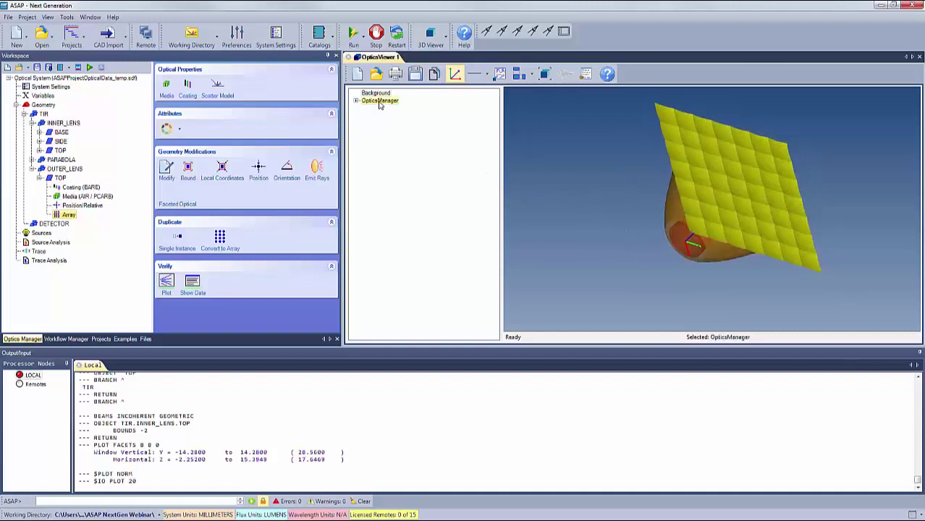
right_click(380, 104)
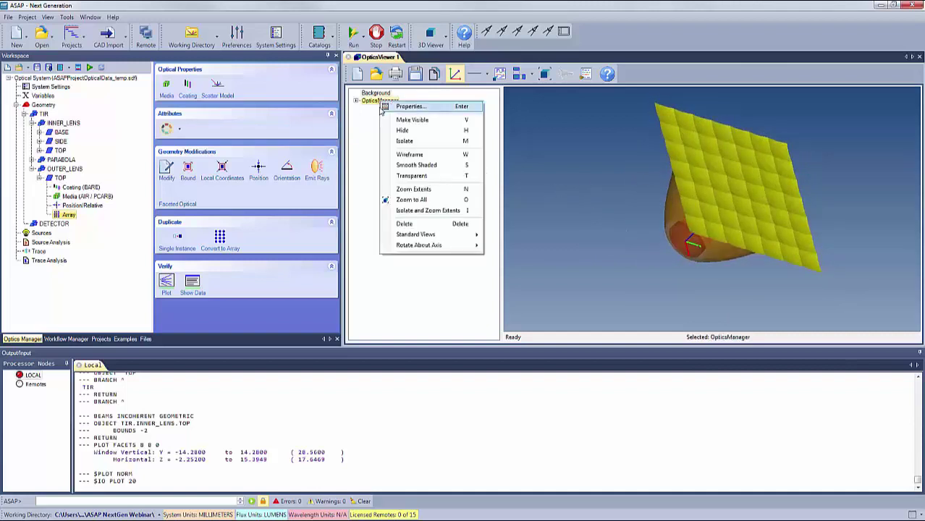
click(412, 176)
mouse_move(598, 205)
mouse_down()
mouse_move(618, 207)
mouse_move(576, 239)
mouse_move(602, 214)
mouse_move(596, 220)
mouse_up()
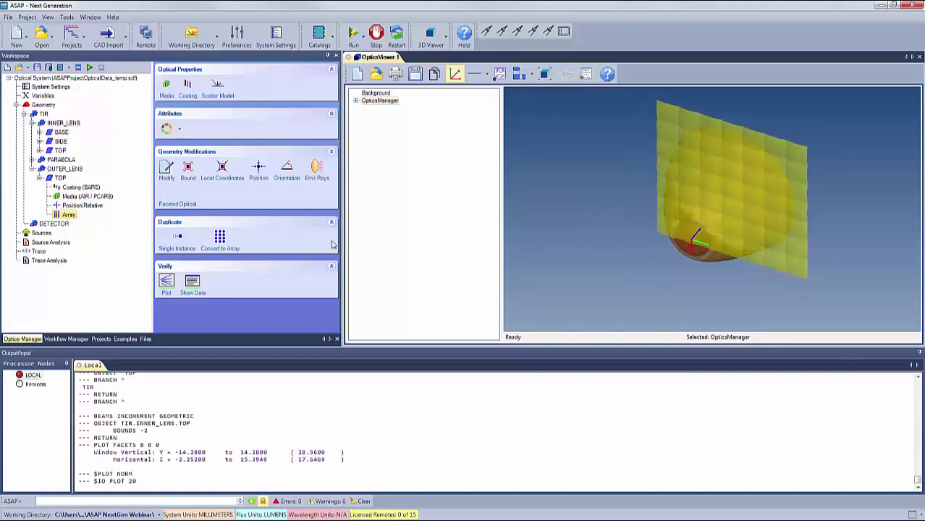
Step: Start bounding the OUTER_LENS TOP surface and reset the INNER_LENS.SIDE entry to Not Selected with bounding side None
click(62, 178)
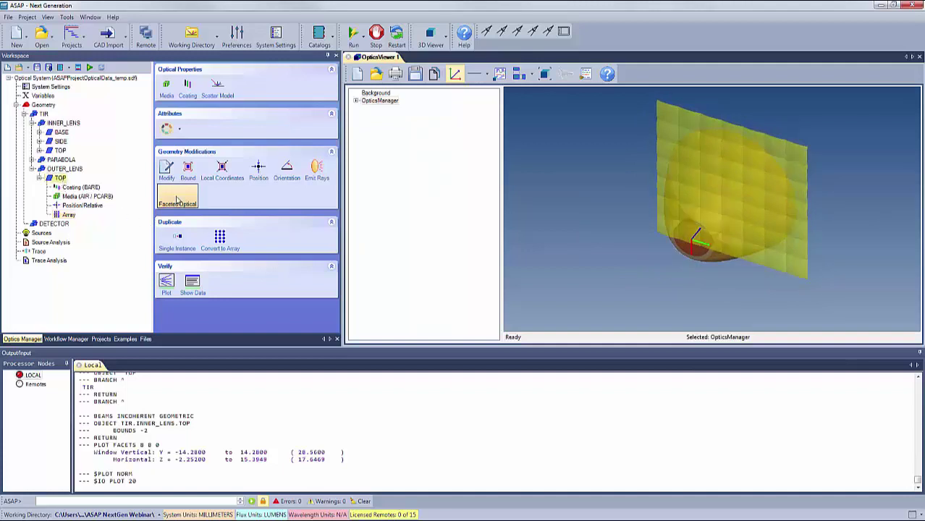
click(188, 169)
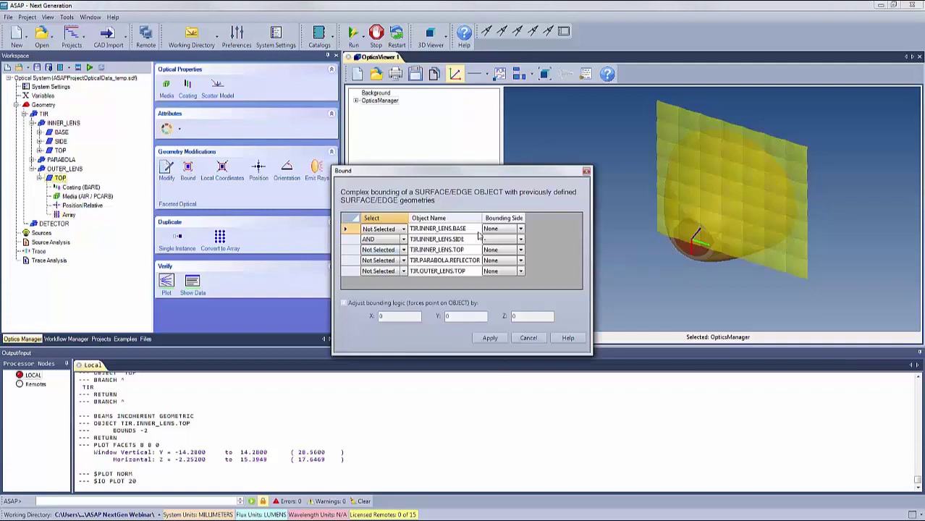
click(404, 241)
click(396, 268)
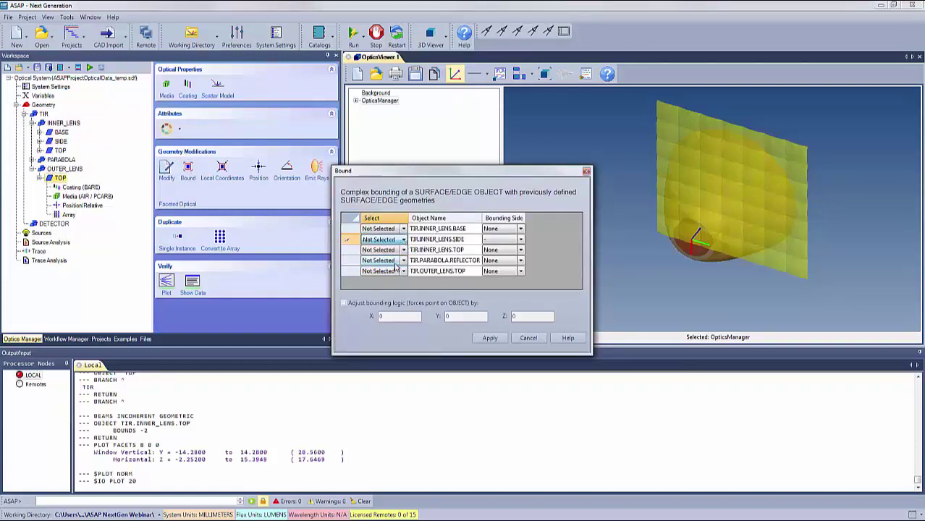
click(520, 240)
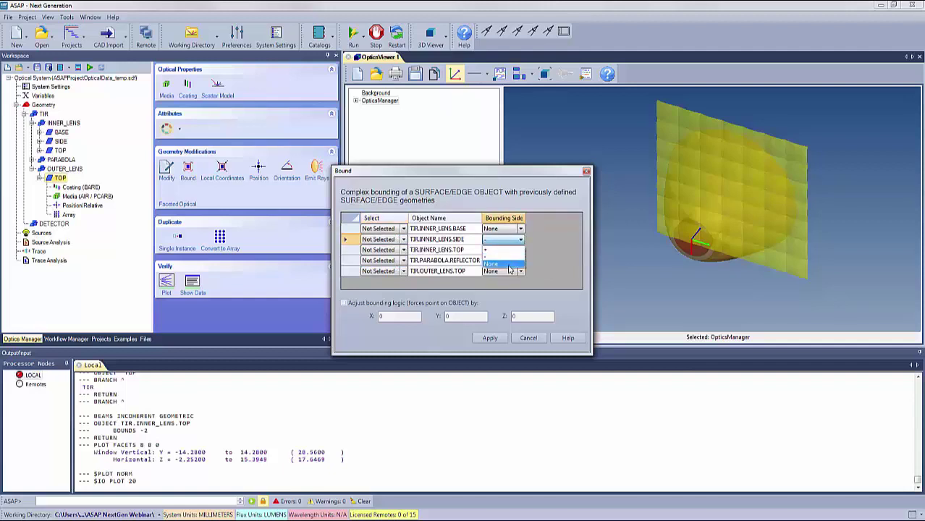
click(508, 265)
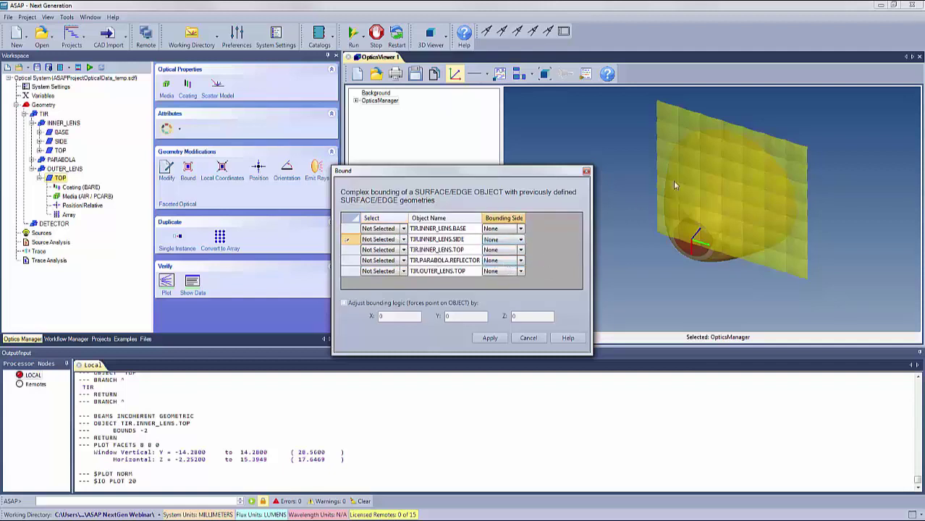
Step: Bound the OUTER_LENS TOP surface by TIR.PARABOLA.REFLECTOR, using AND and the + bounding side
click(404, 262)
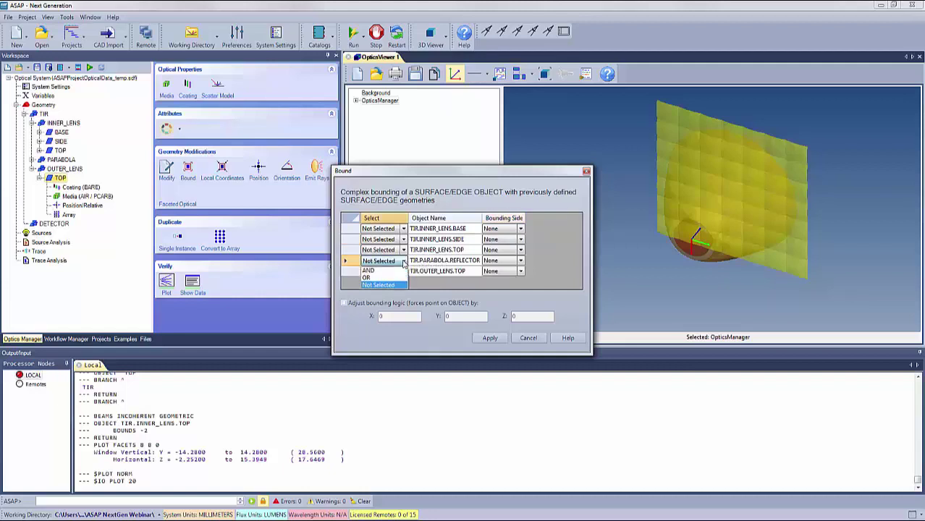
click(379, 273)
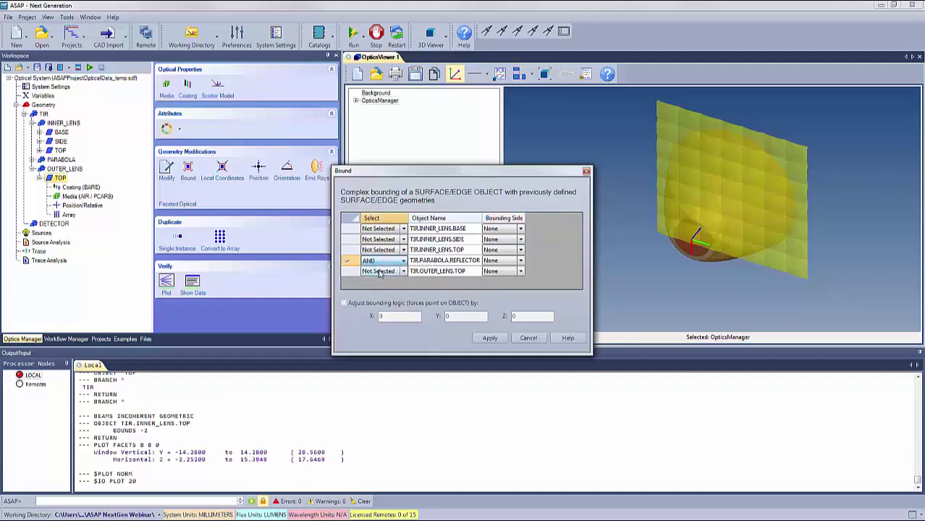
click(521, 262)
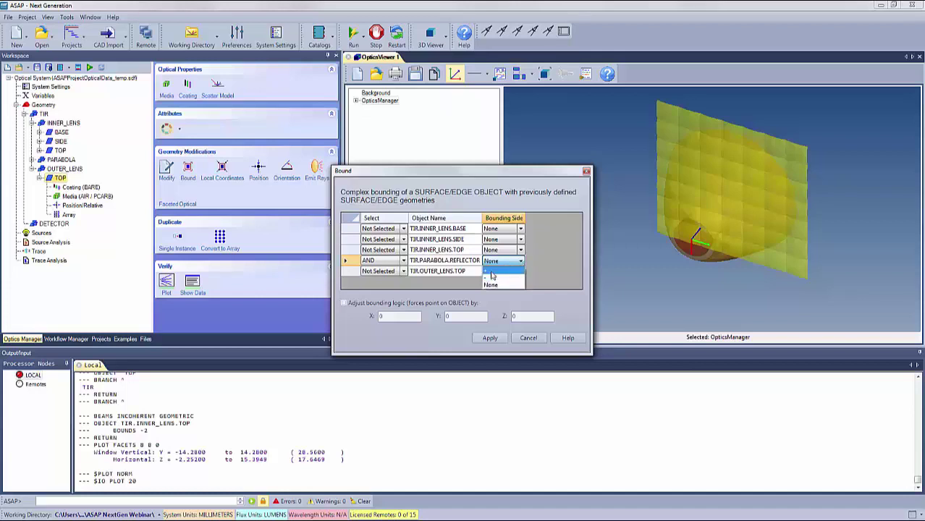
click(498, 272)
click(490, 338)
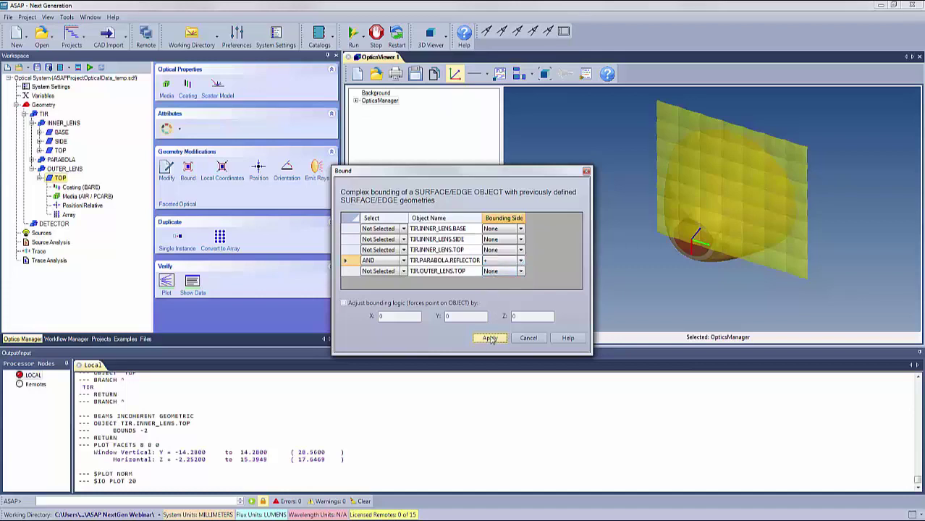
drag(598, 221, 627, 220)
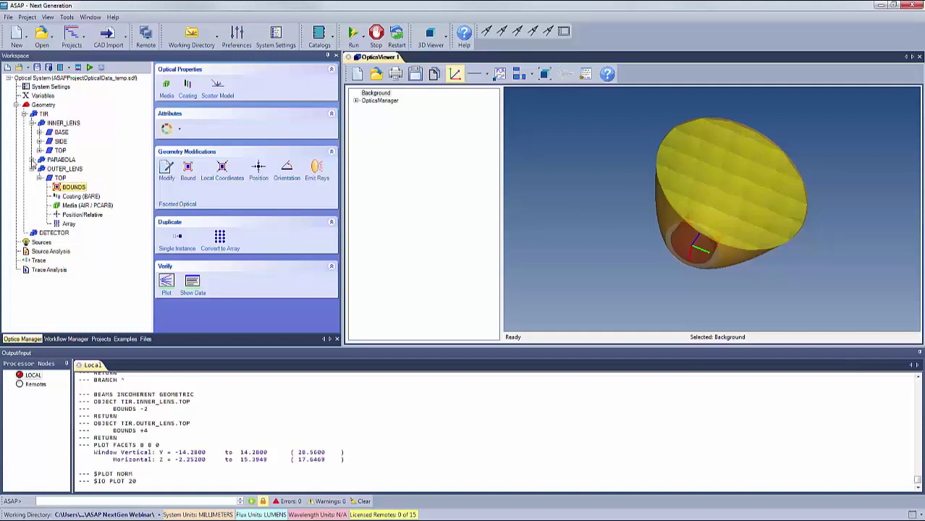
Step: Start bounding the PARABOLA REFLECTOR surface and reset the TIR.PARABOLA.REFLECTOR entry to Not Selected with bounding side None
click(32, 160)
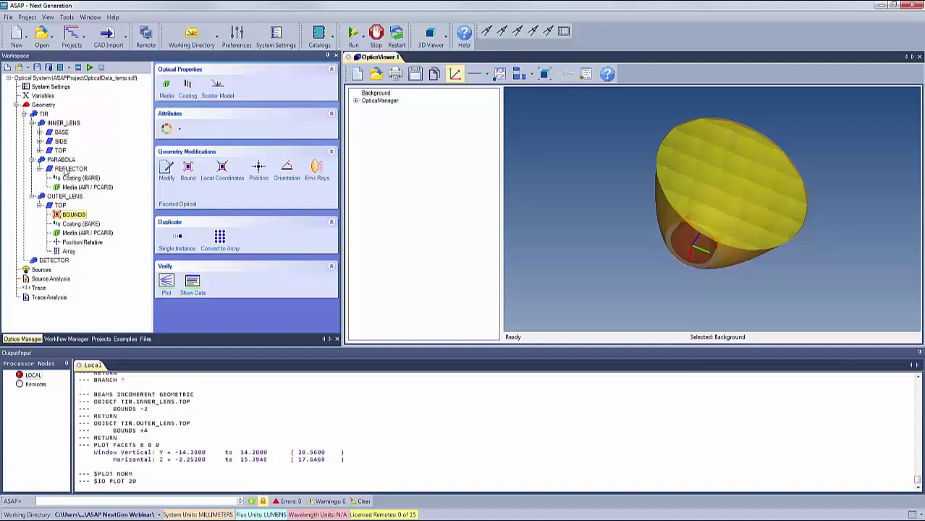
click(67, 170)
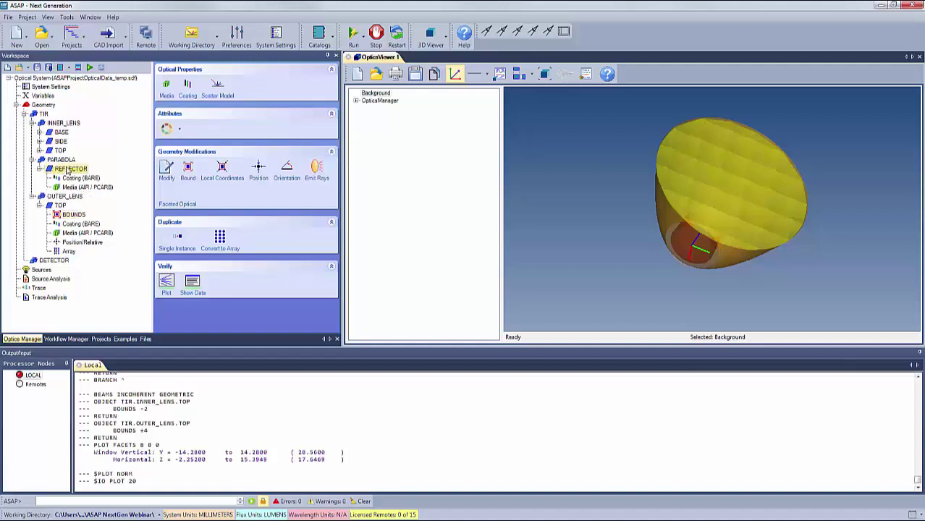
click(186, 169)
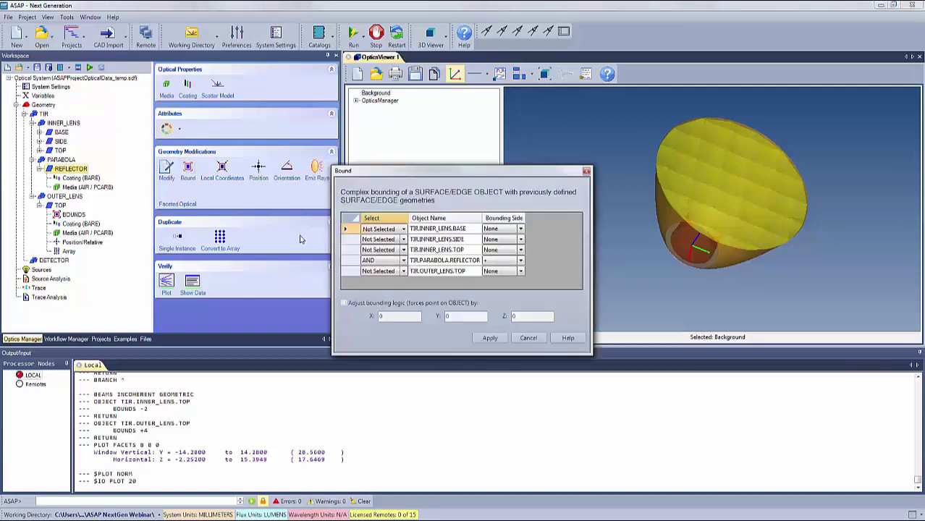
click(404, 260)
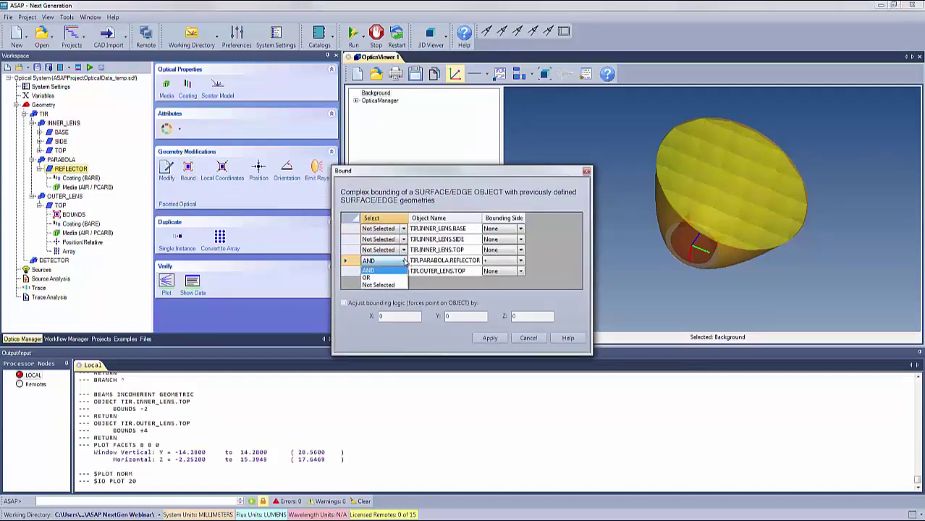
click(384, 286)
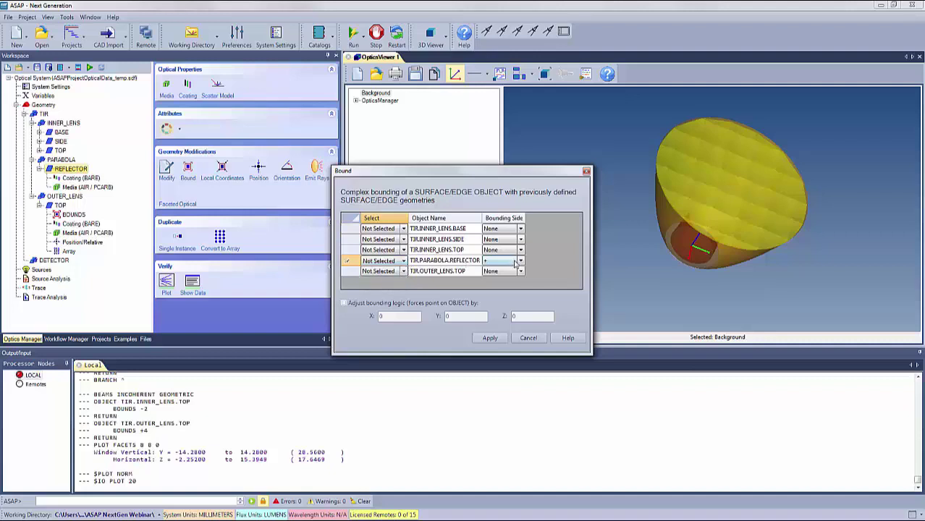
click(519, 262)
click(507, 286)
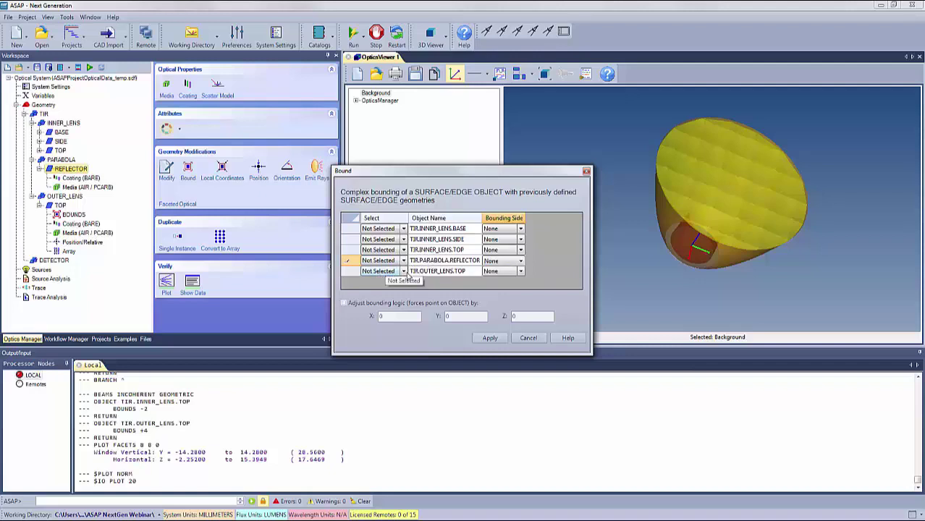
Step: Bound the PARABOLA REFLECTOR surface by TIR.OUTER_LENS.TOP, using OR and the - bounding side
click(404, 271)
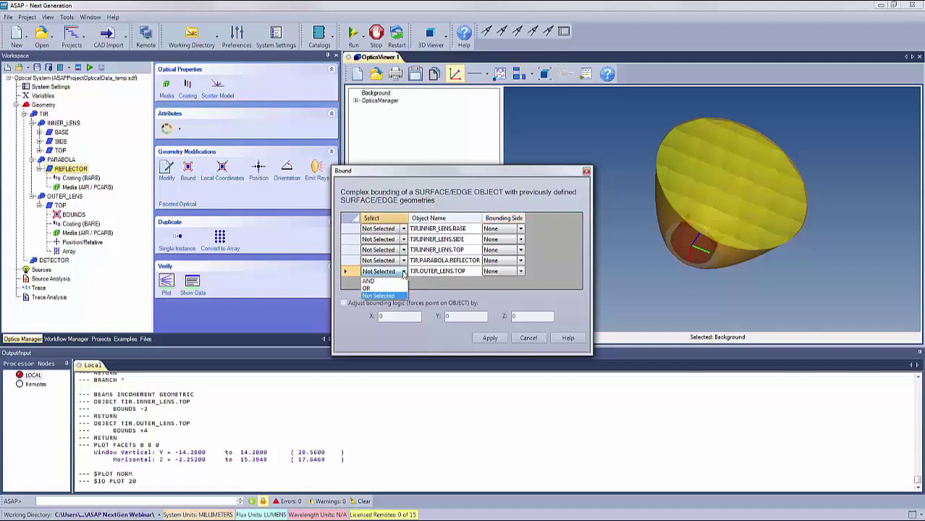
click(391, 289)
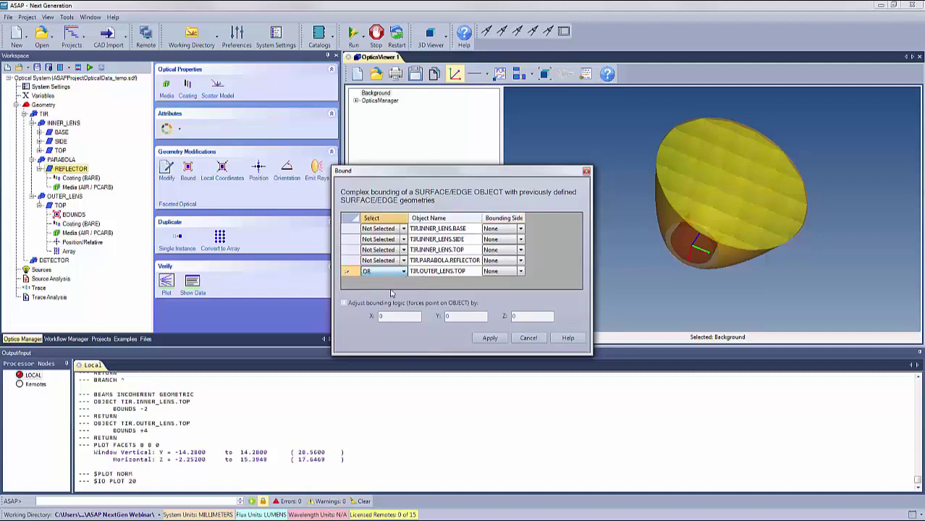
click(520, 271)
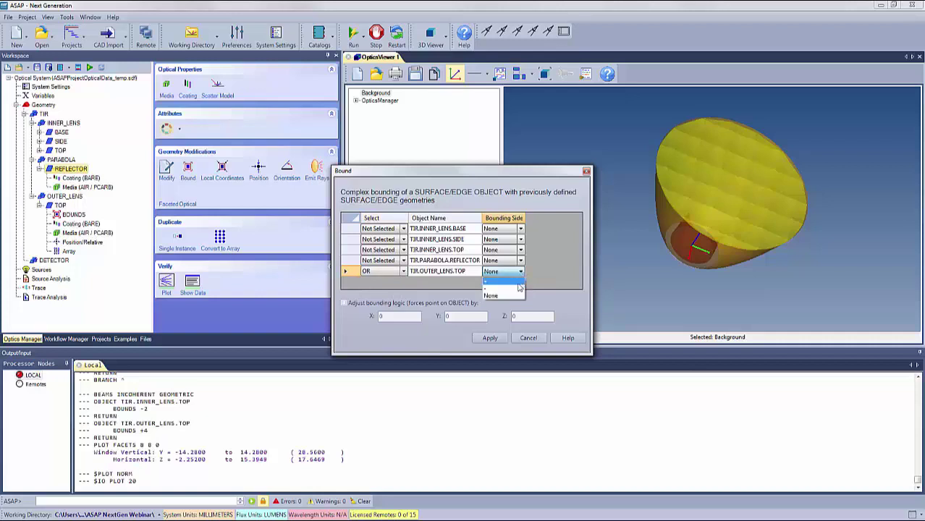
click(498, 287)
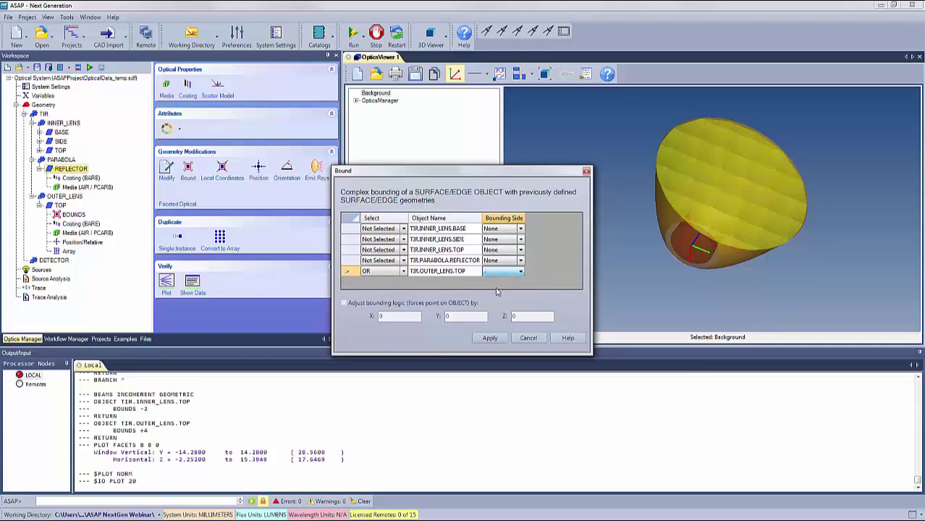
click(490, 338)
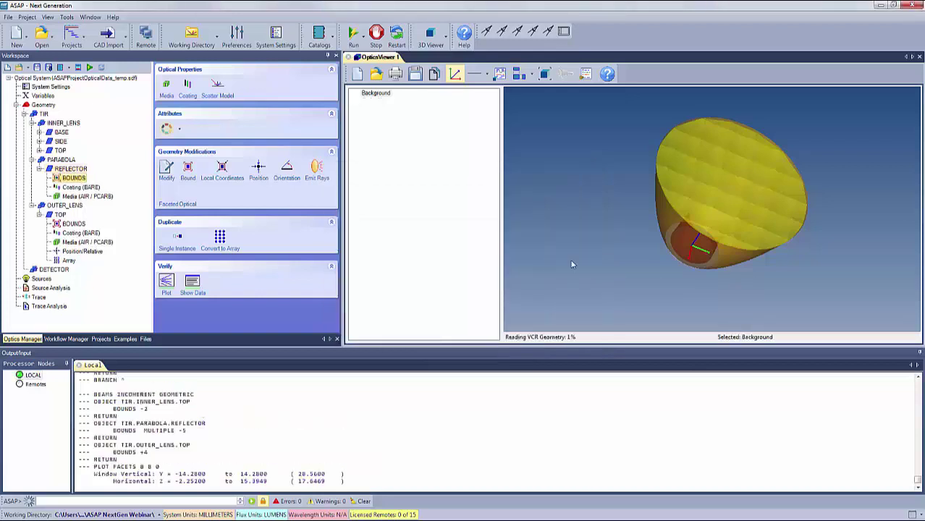
drag(612, 237, 589, 239)
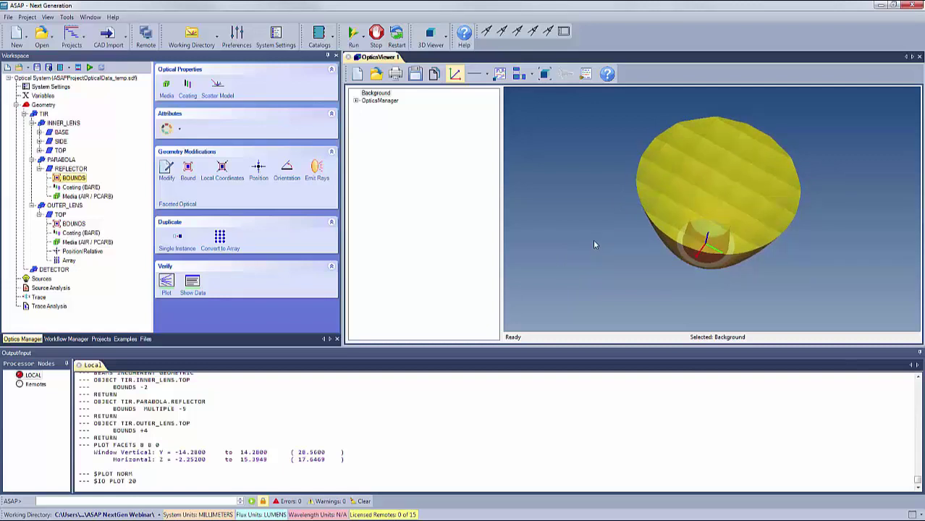
drag(594, 245, 662, 240)
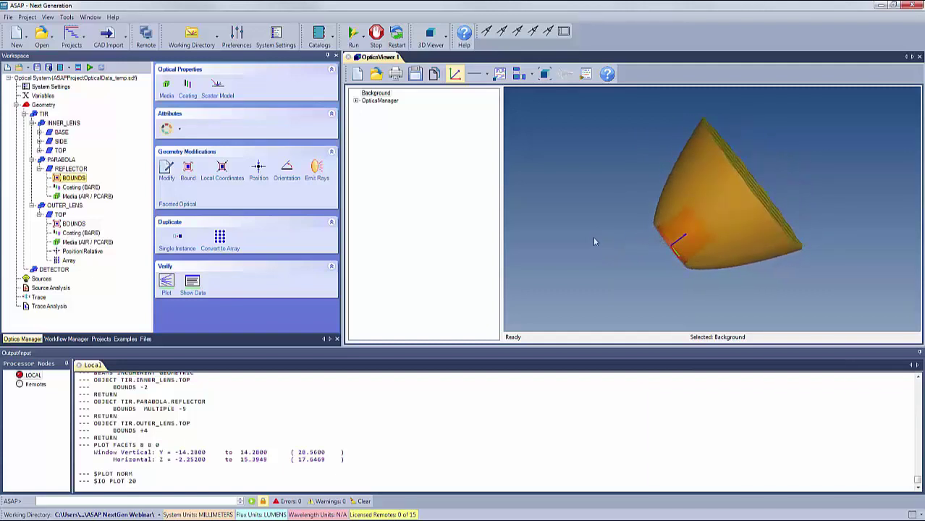
Step: Insert a plane surface named PLANE in the DETECTOR branch, orthogonal to the Z axis at location 200
click(52, 272)
right_click(52, 271)
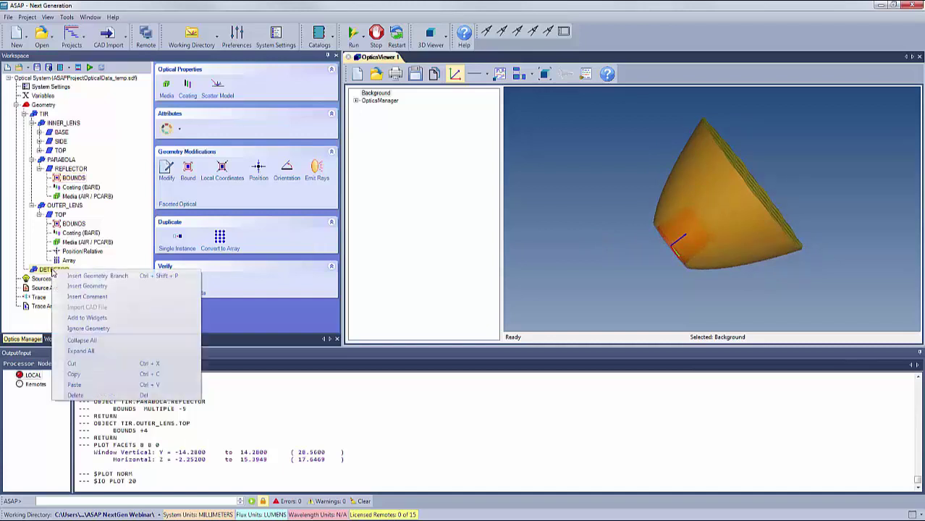
click(88, 287)
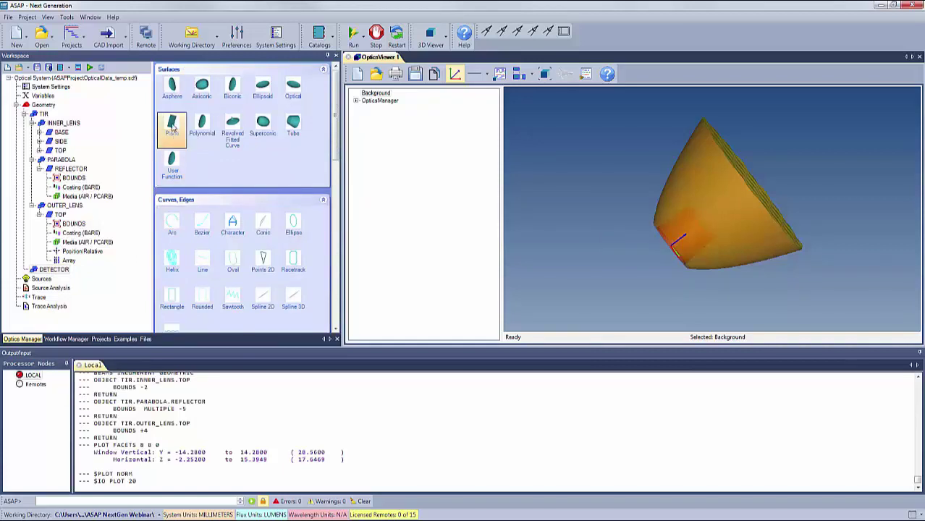
double_click(172, 129)
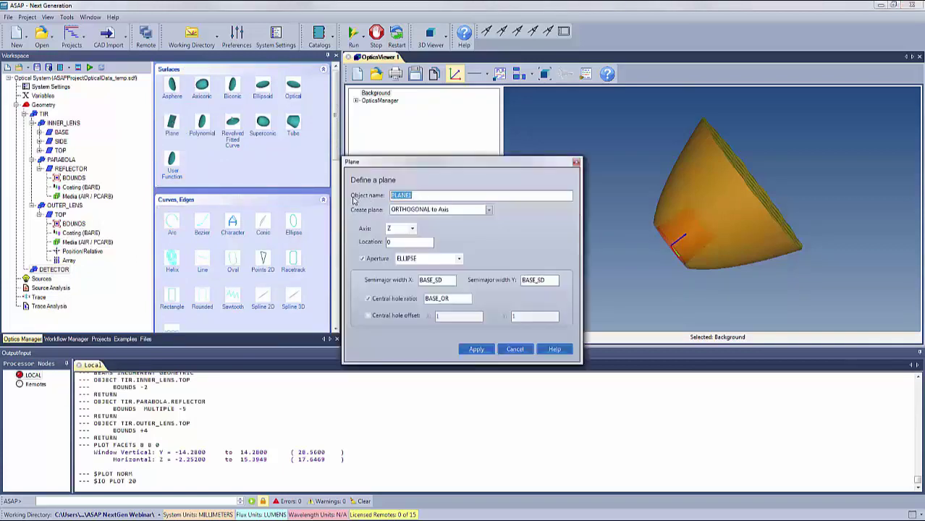
text(PLA)
click(392, 241)
drag(391, 242, 365, 247)
Step: Give the detector plane an elliptical aperture with semimajor widths of 100 in X and Y and no central hole
drag(449, 281, 370, 289)
text(100)
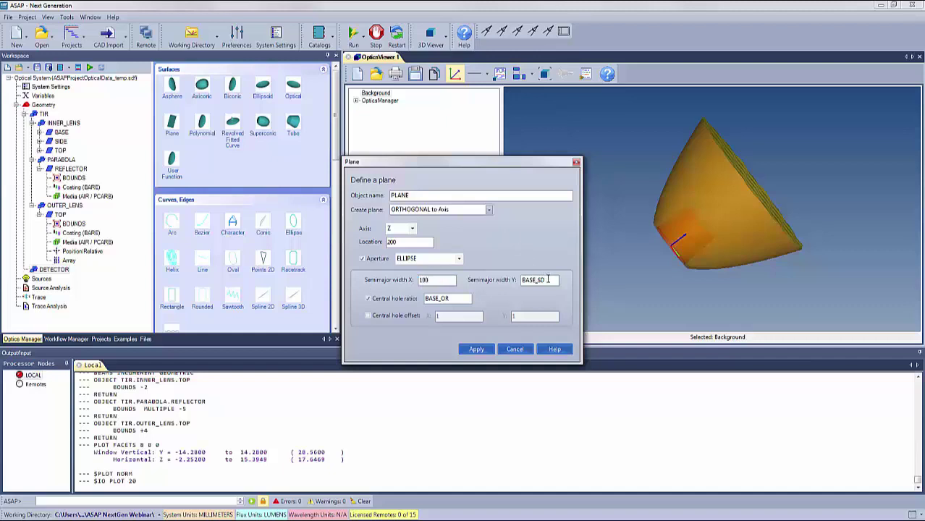
drag(548, 279, 506, 277)
text(100)
click(368, 299)
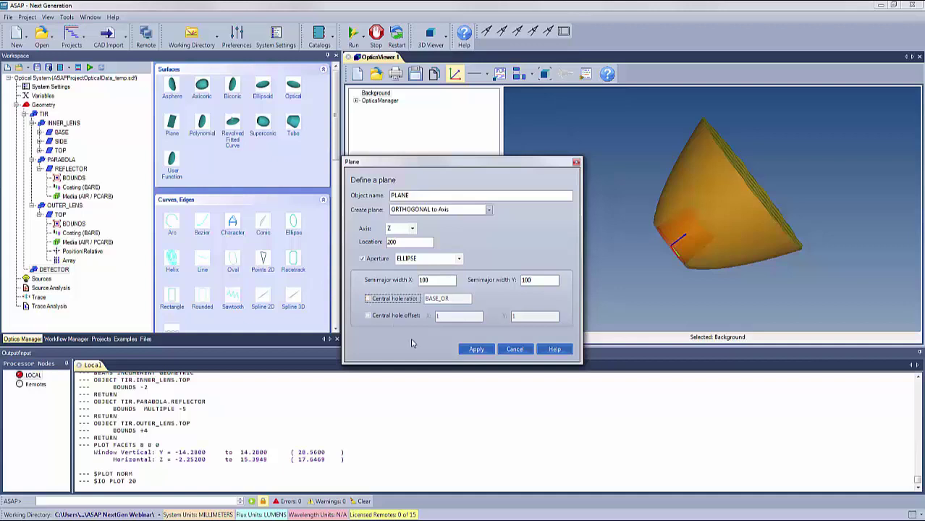
click(474, 350)
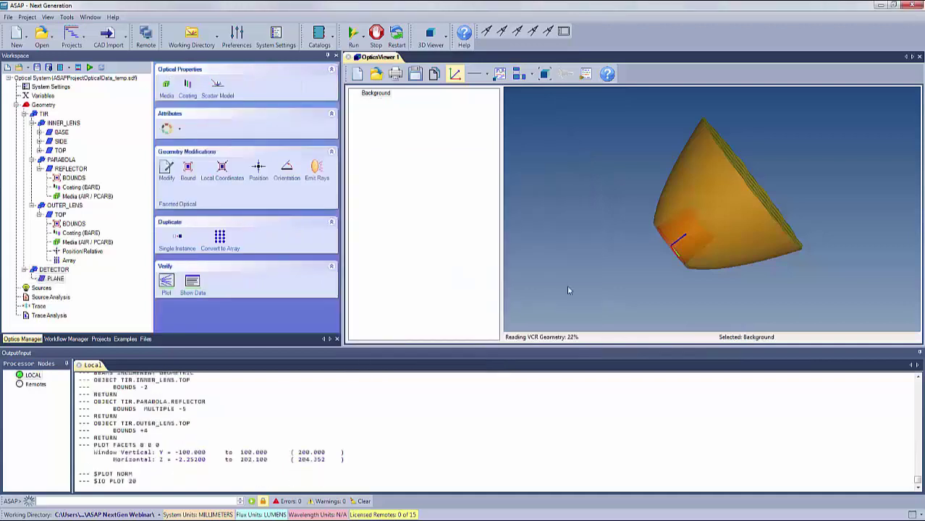
Step: Examine the detector plane and the TIR lens in the 3D view, focusing on the lens and replotting the geometry
drag(584, 237, 614, 247)
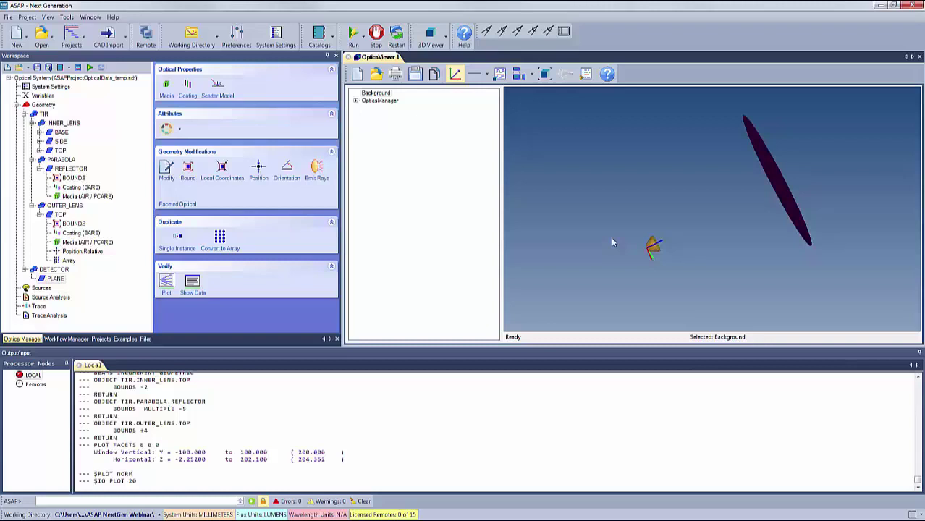
click(656, 251)
double_click(656, 251)
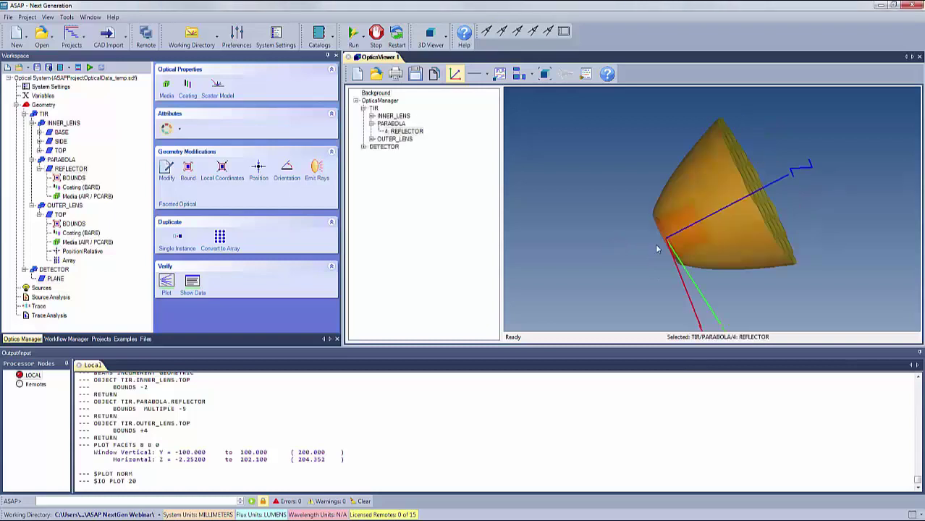
mouse_move(599, 230)
mouse_down()
mouse_move(573, 227)
mouse_move(538, 196)
mouse_move(615, 237)
mouse_up()
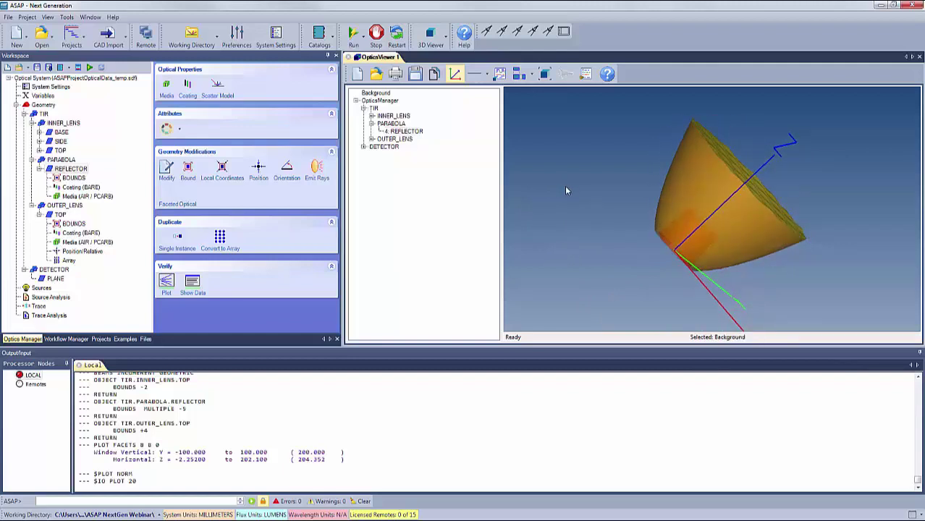
click(101, 67)
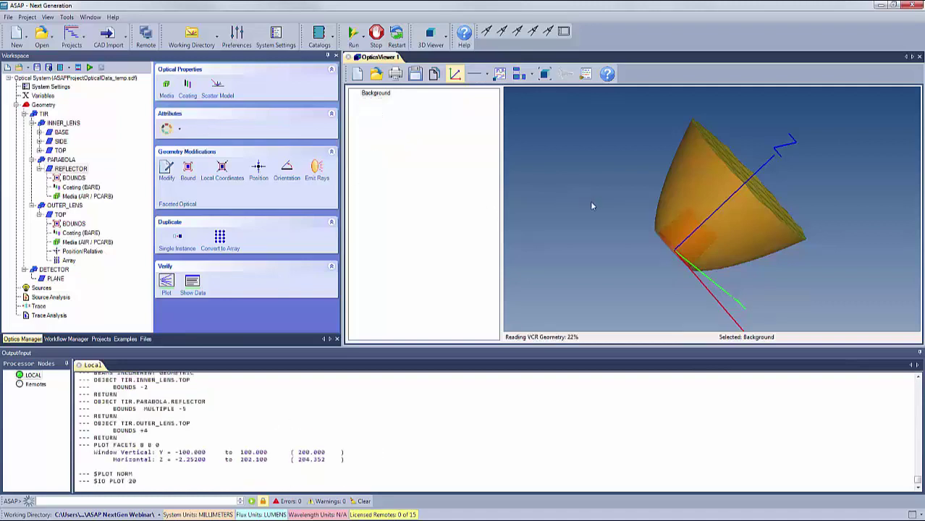
drag(592, 209, 578, 243)
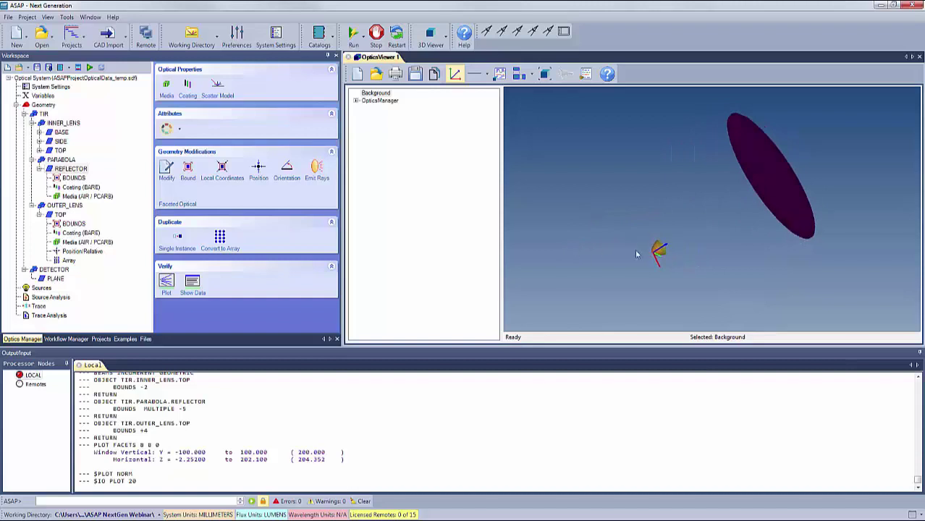
double_click(659, 252)
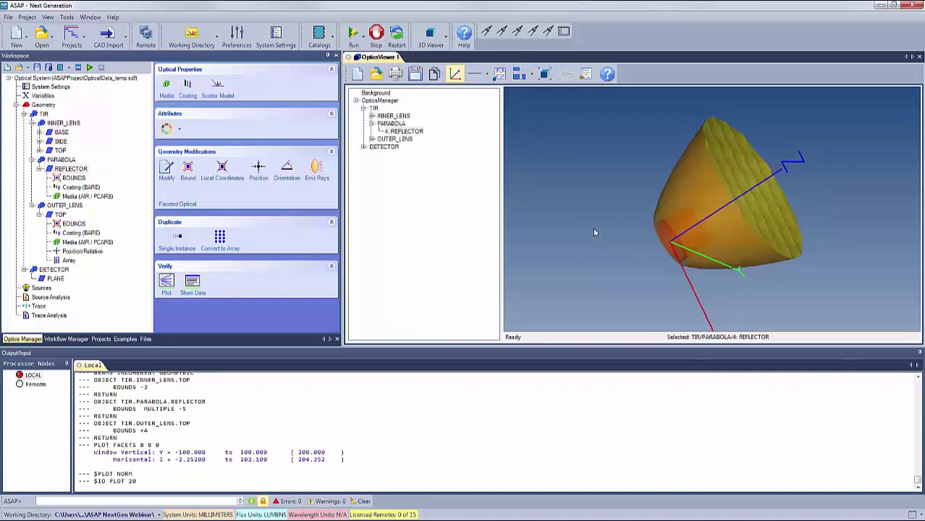
drag(595, 233, 628, 252)
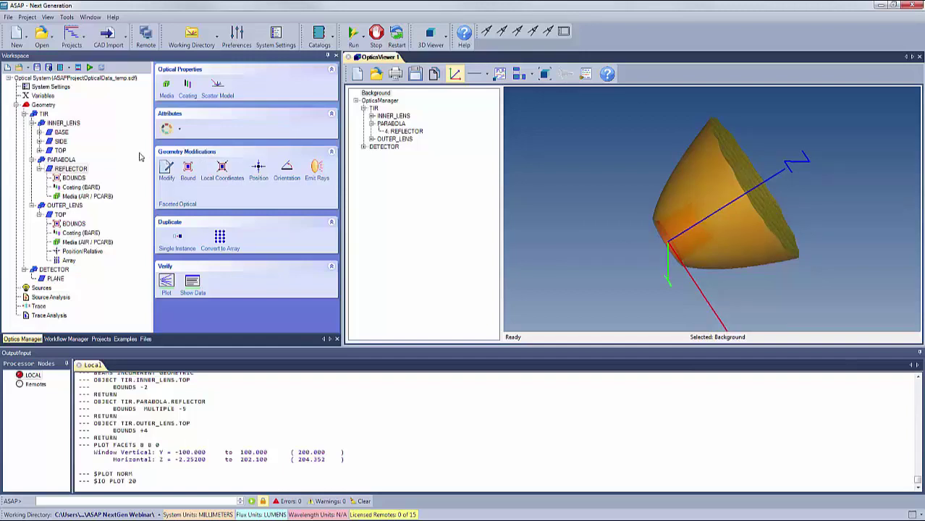
Step: Set the group color of the INNER_LENS branch to Goldenrod
click(58, 125)
click(180, 129)
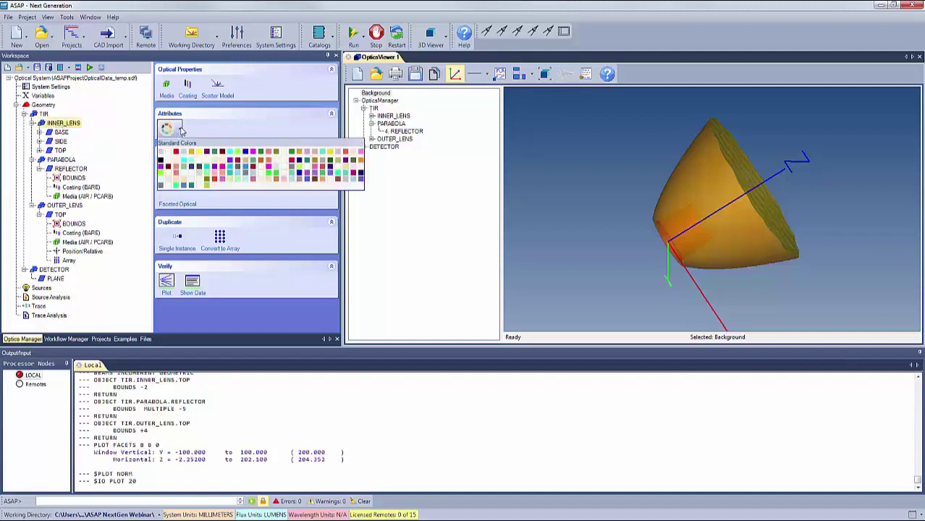
click(301, 154)
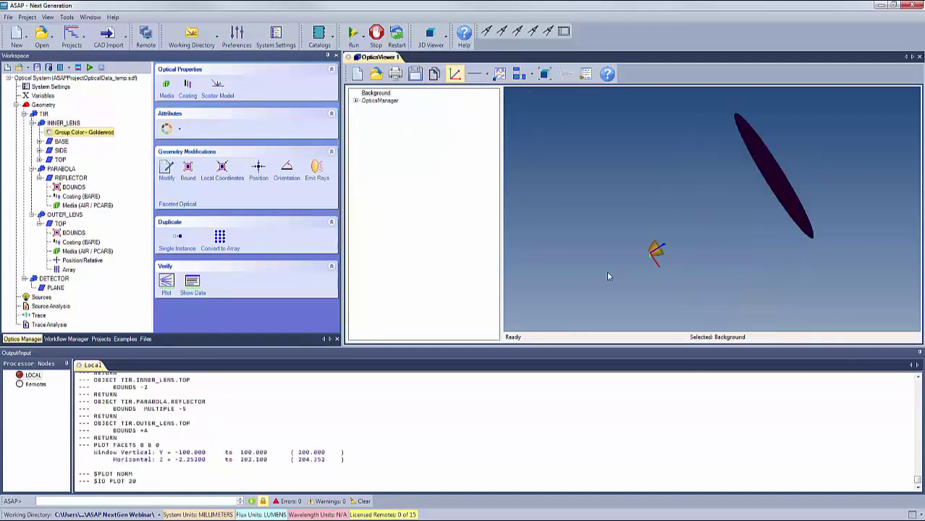
drag(608, 276, 623, 250)
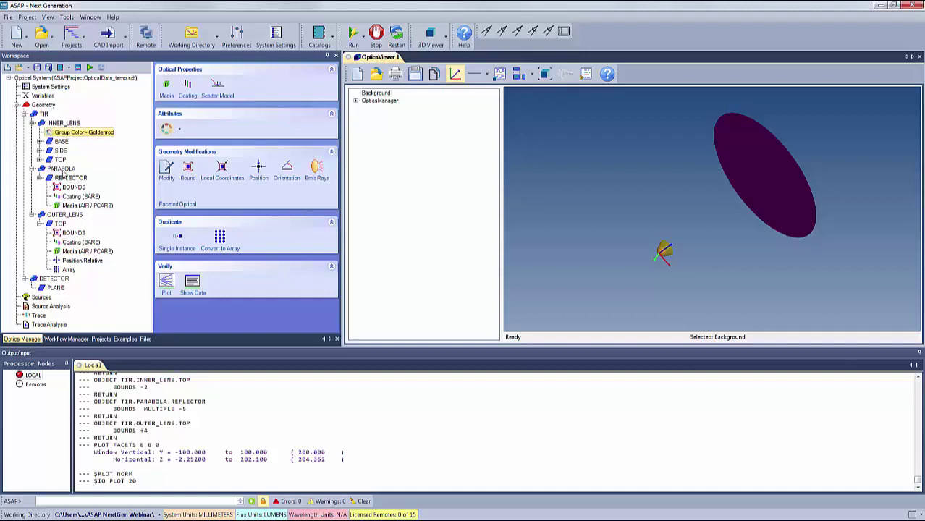
Step: Set the group color of the PARABOLA branch to Blue
click(63, 171)
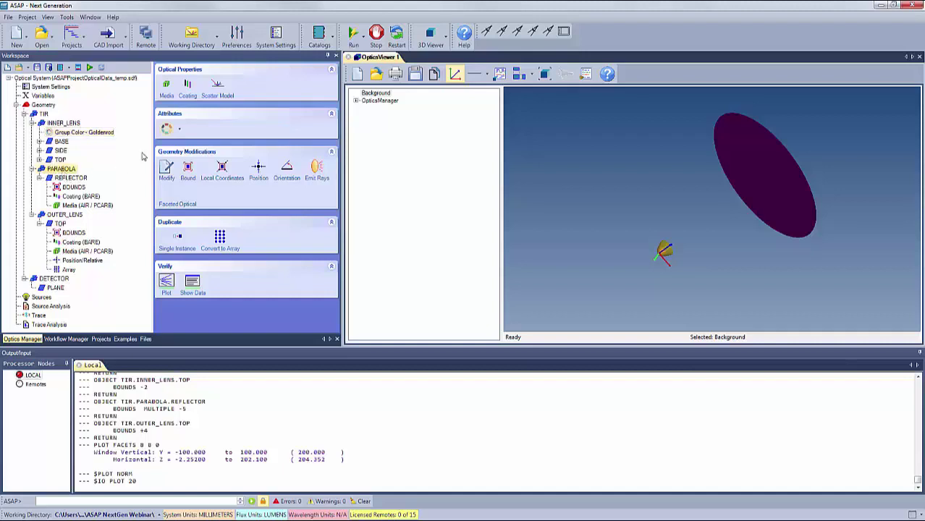
click(180, 130)
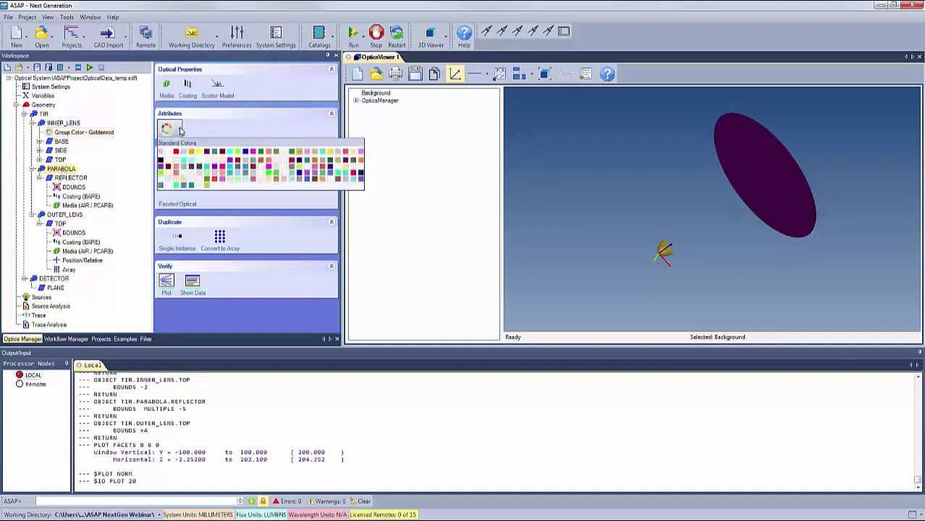
click(245, 152)
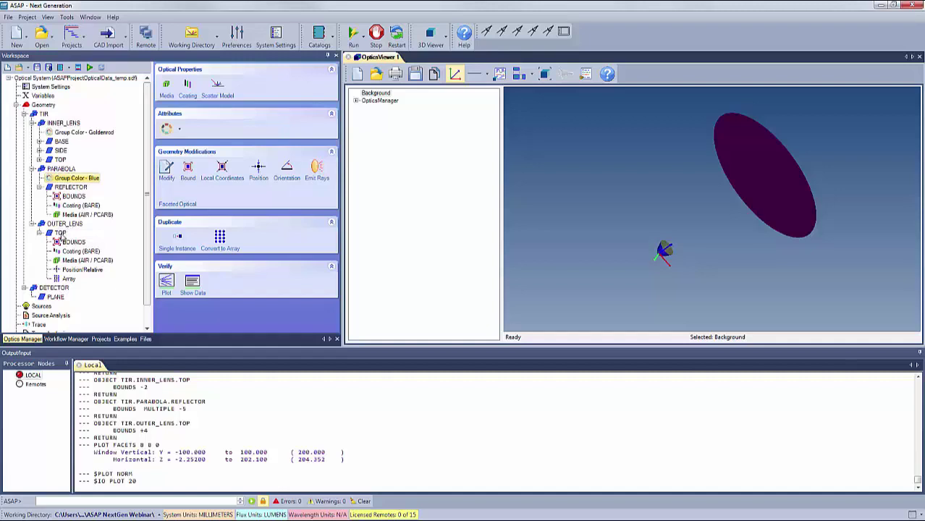
Step: Set the group color of the OUTER_LENS branch to Red
click(64, 224)
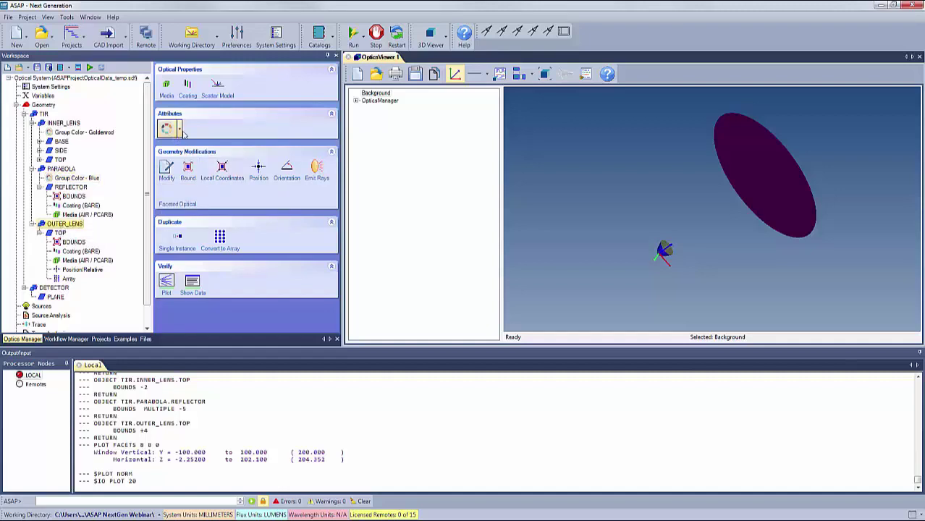
click(180, 129)
click(203, 176)
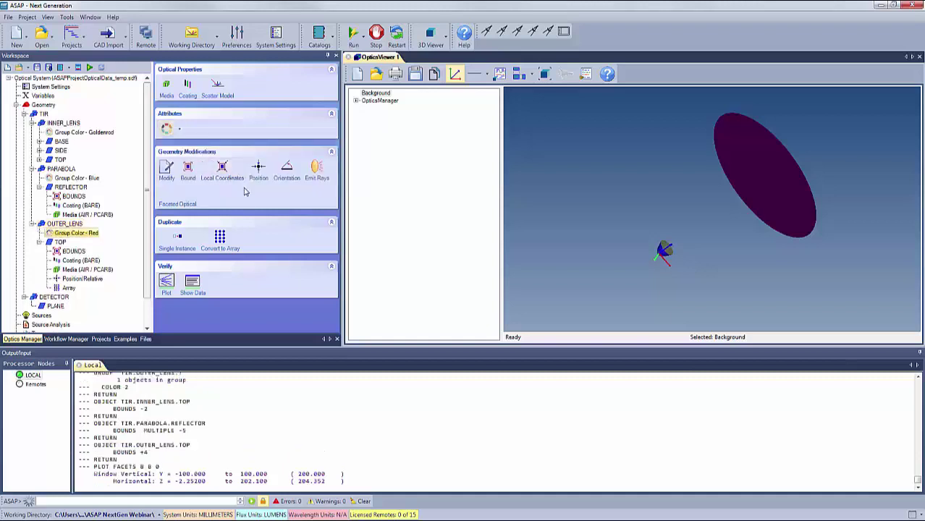
mouse_move(593, 241)
mouse_down()
mouse_move(549, 255)
mouse_move(632, 247)
mouse_move(591, 240)
mouse_up()
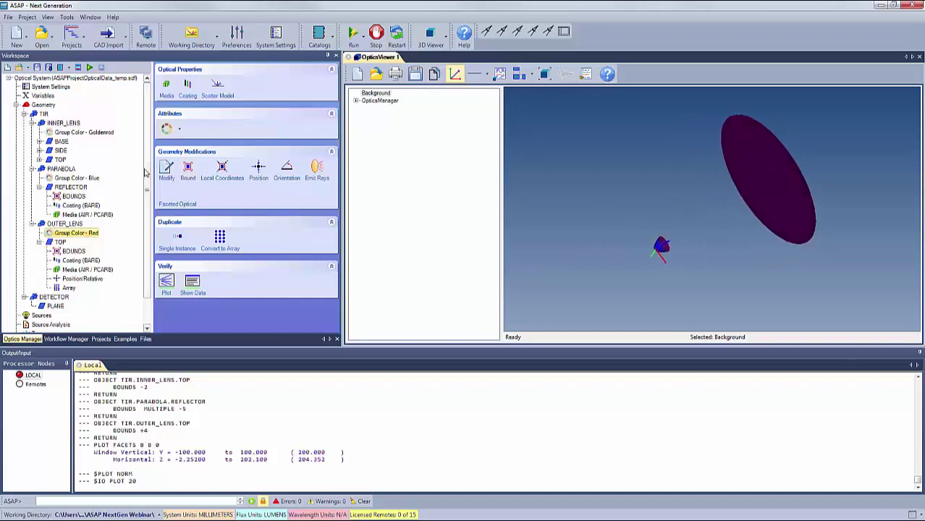
Step: Hide the detector's PLANE object by setting its object color to Hidden, and rotate the 3D view of the lens
scroll(151, 230, down, 1)
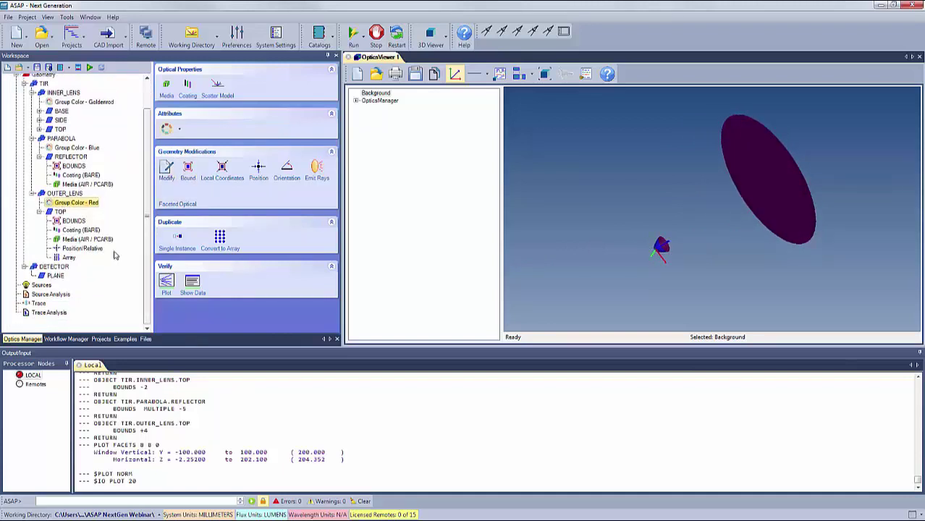
click(56, 276)
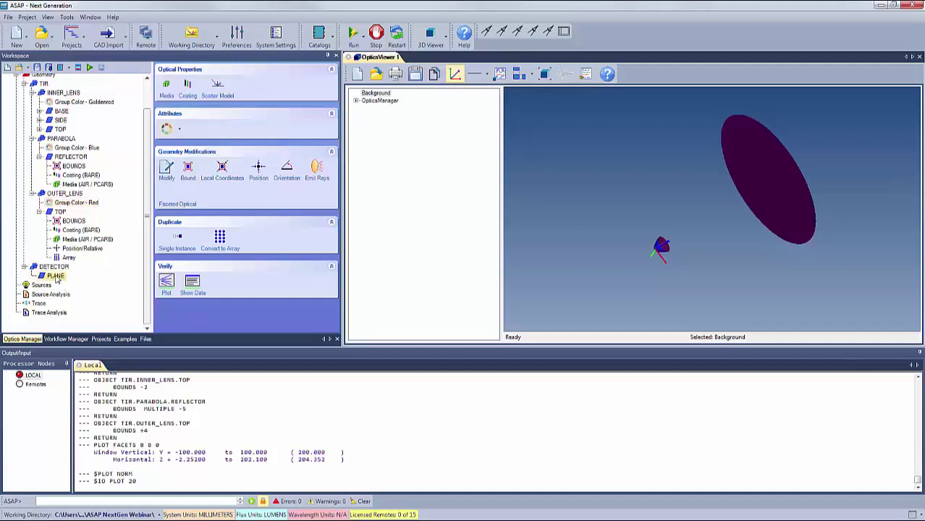
click(180, 129)
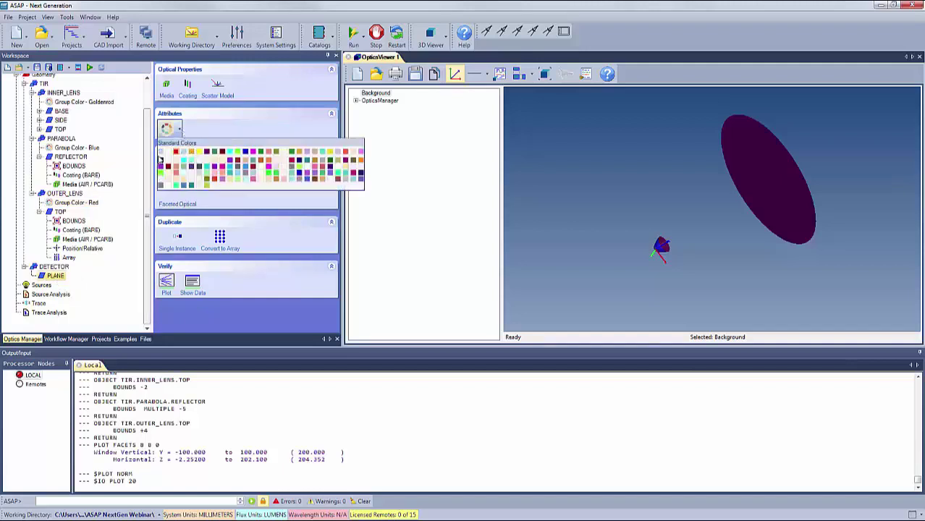
click(161, 154)
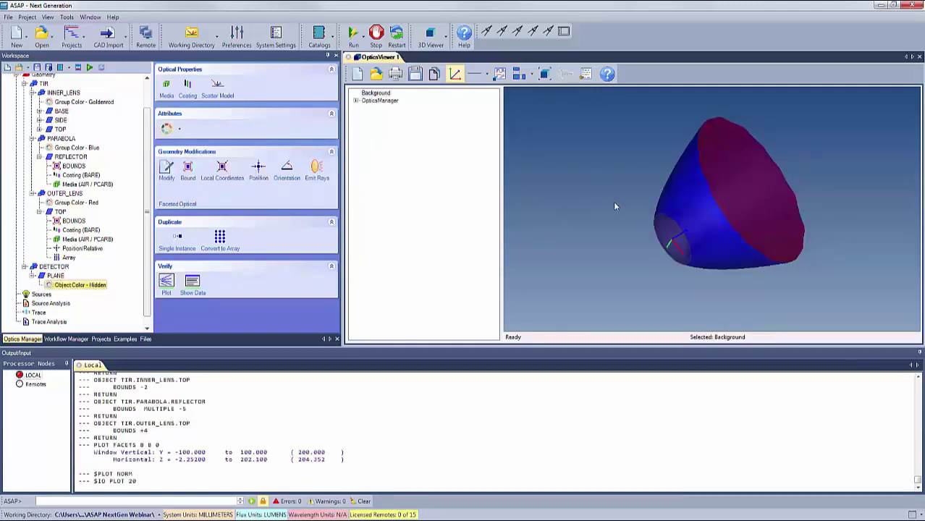
drag(614, 207, 557, 203)
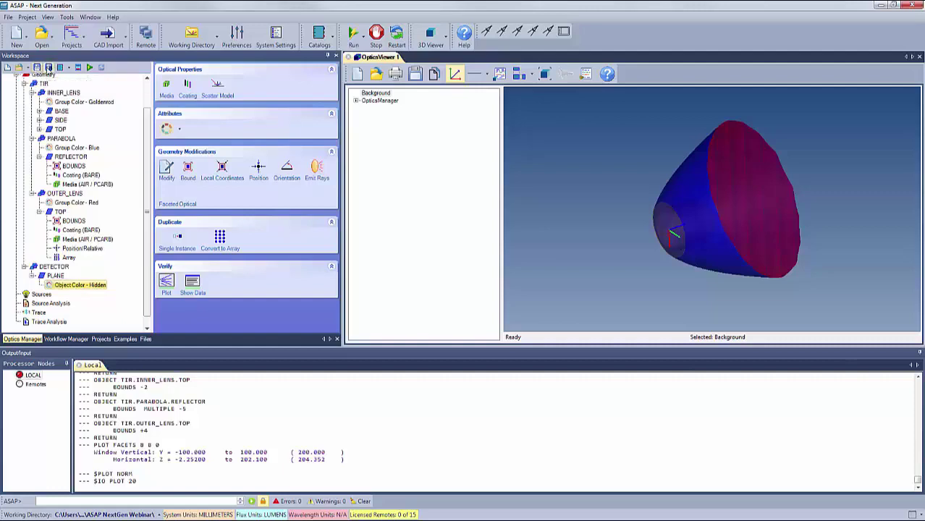
Step: Save the optical system as the geometry file TIR_LENS_ARRAY_DEMO in the ASAP NextGen Webinar folder
click(50, 68)
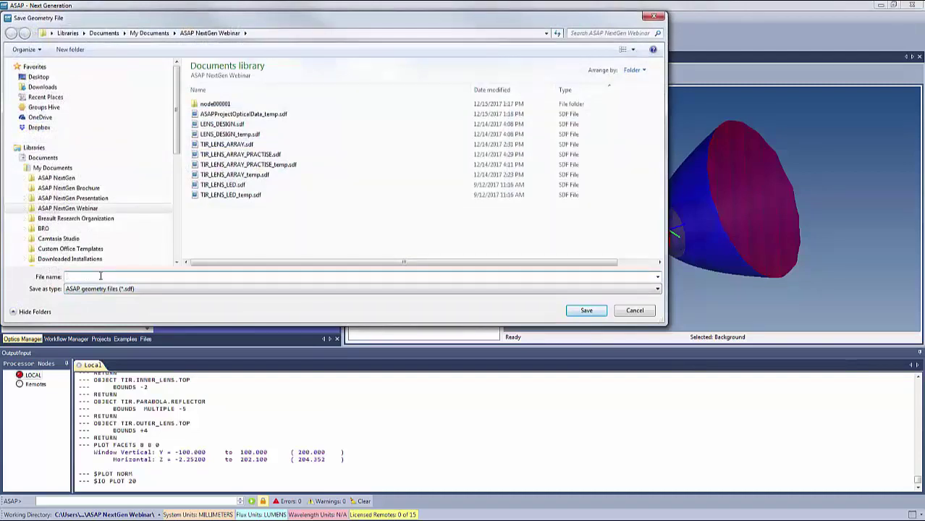
text(TIR)
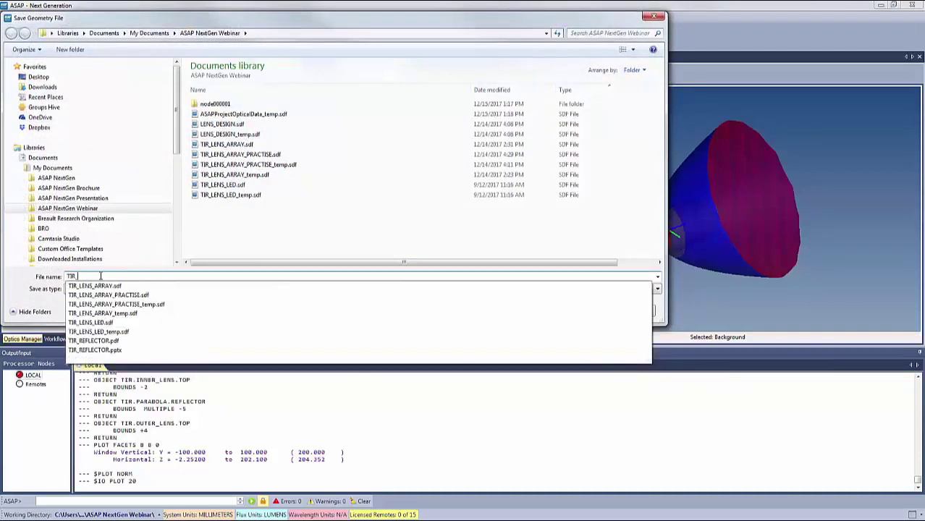
text(_LENS_ARRAY)
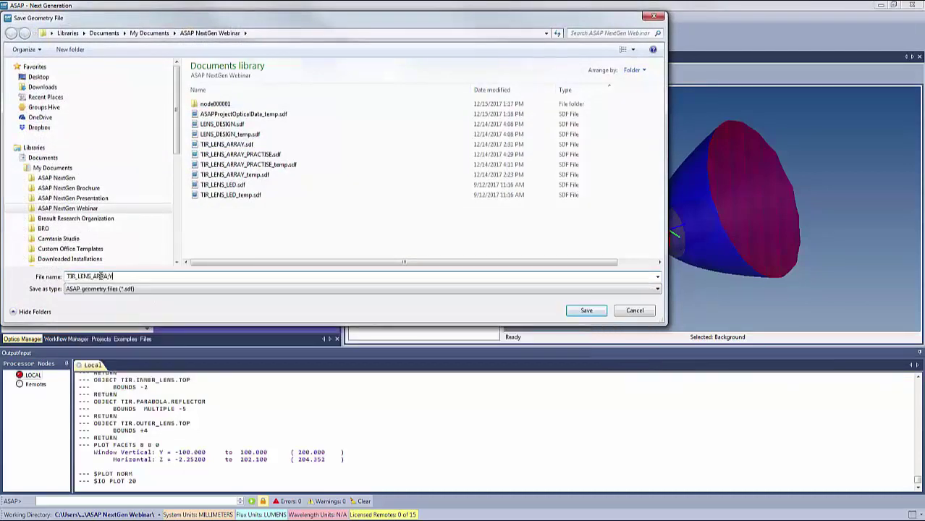
text(_)
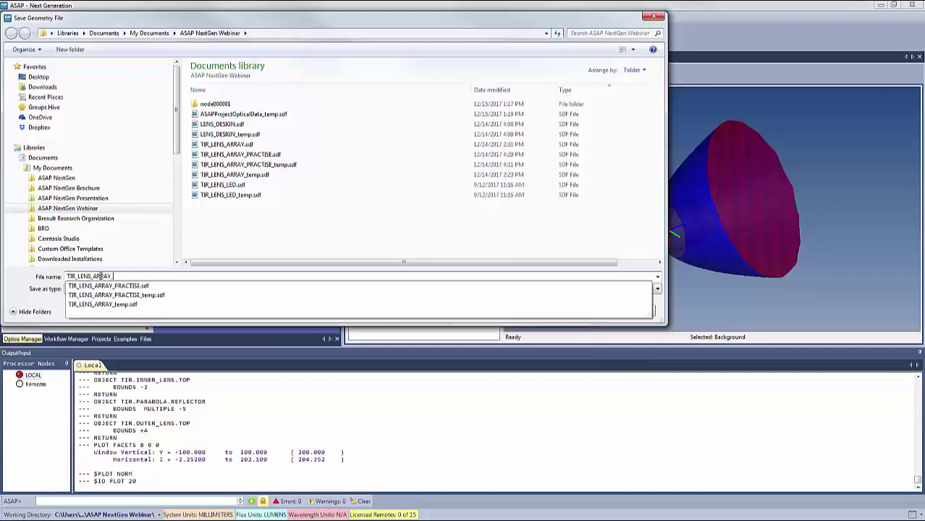
text(DEMO)
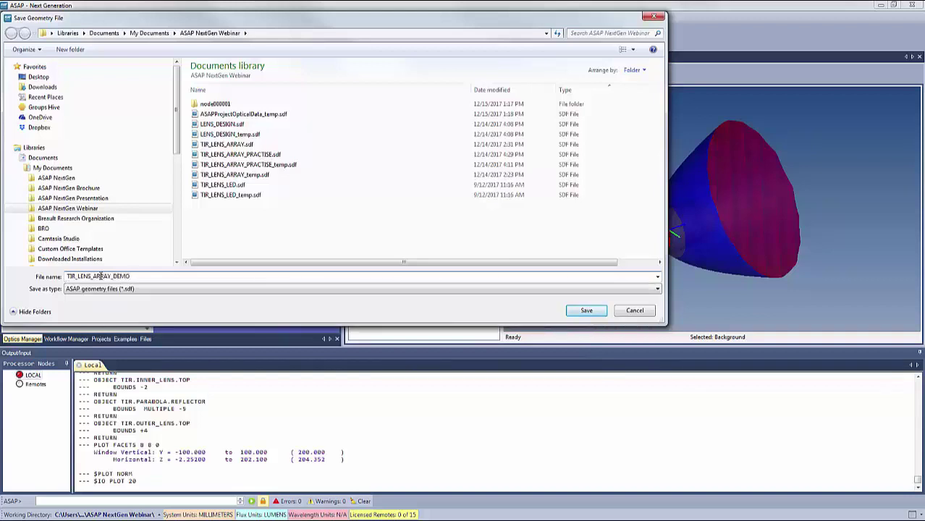
click(584, 310)
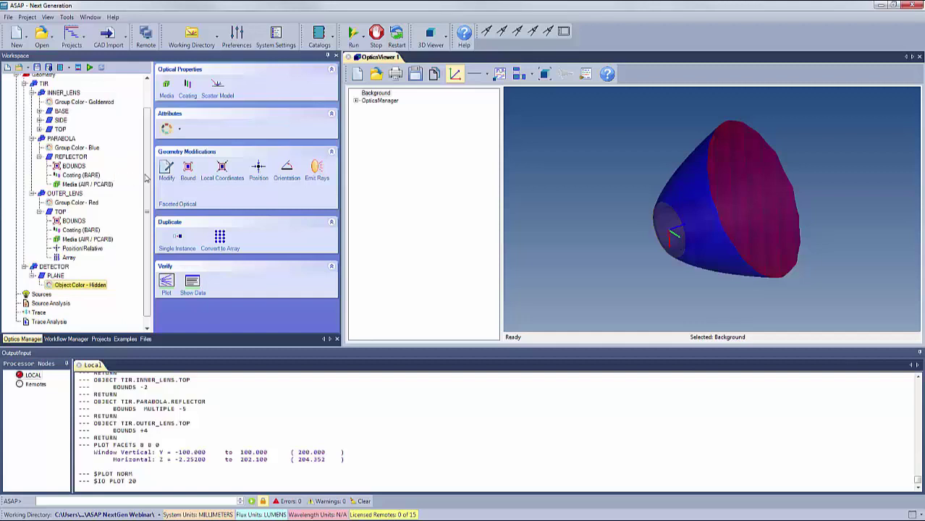
Step: Collapse the OUTER_LENS, PARABOLA, INNER_LENS and DETECTOR branches of the geometry tree
click(32, 194)
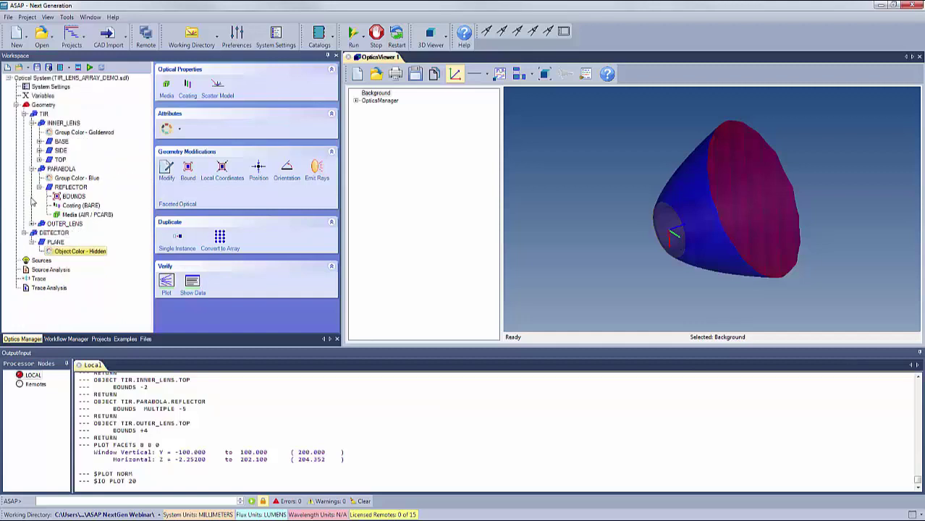
click(32, 169)
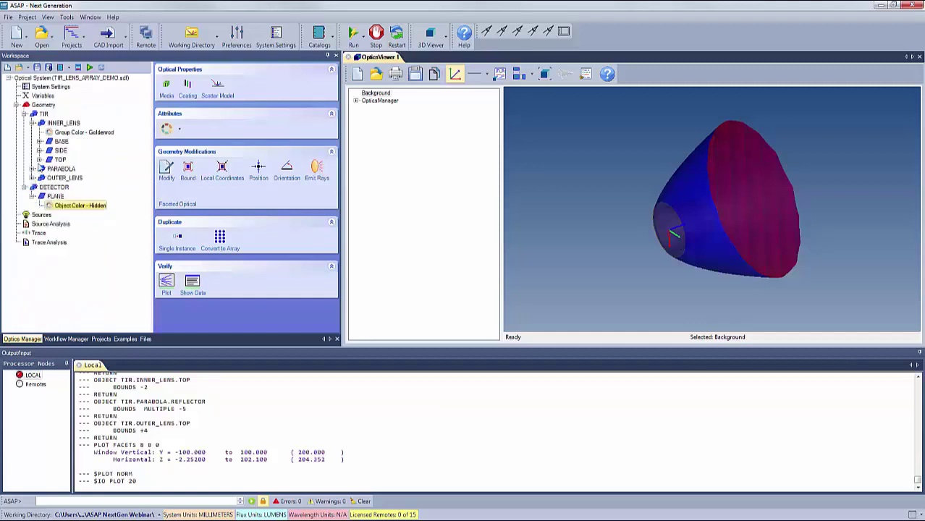
click(32, 124)
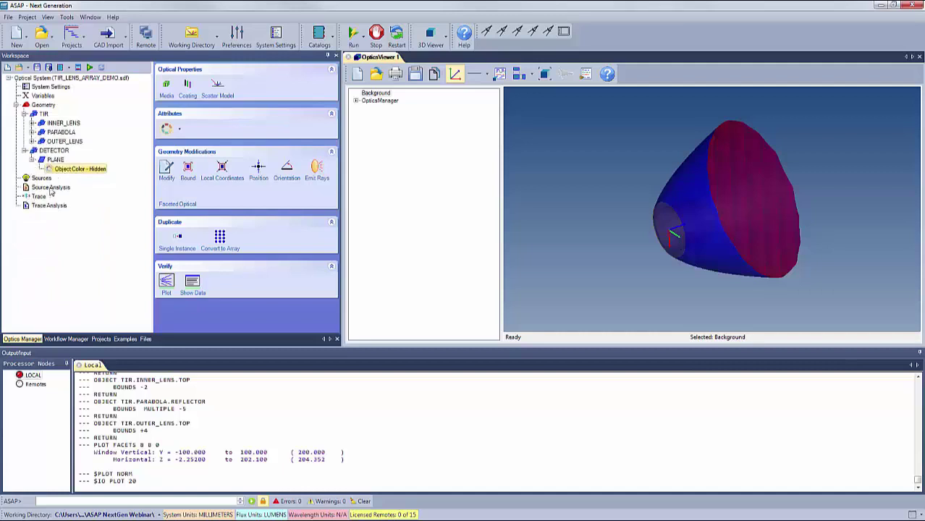
click(32, 160)
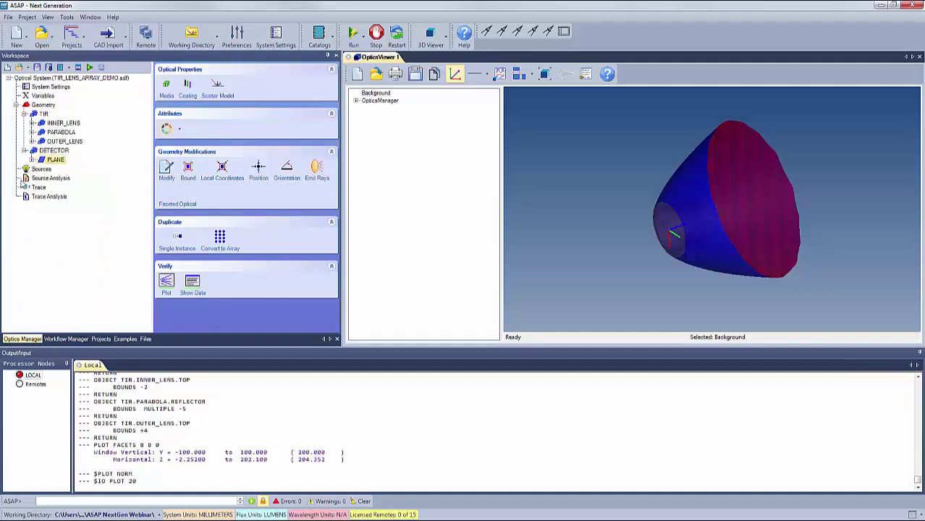
click(25, 150)
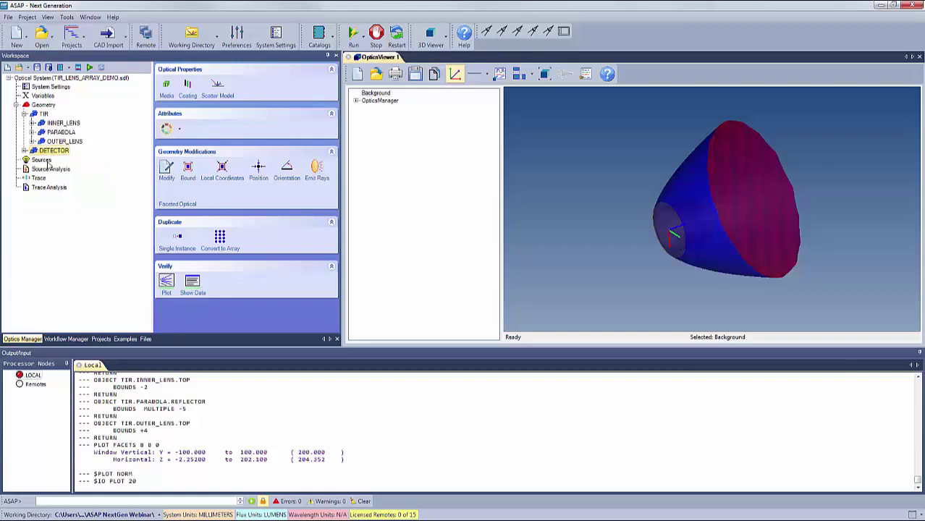
Step: Open the light sources catalog and browse its Arc, CCFL and Filament categories
click(43, 160)
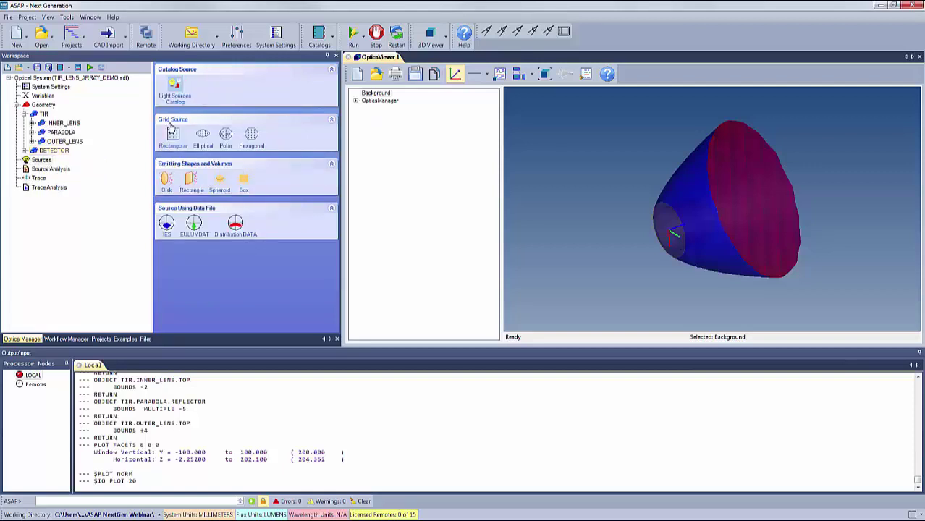
click(175, 89)
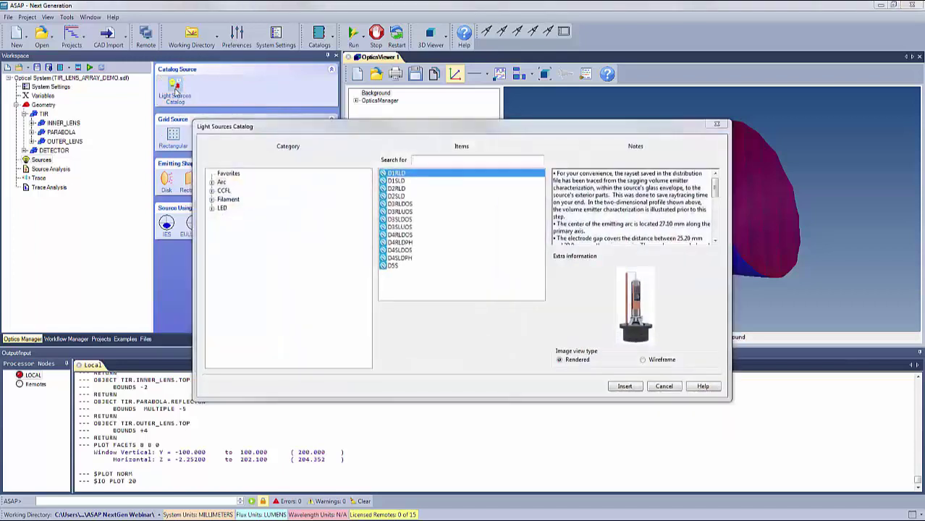
click(212, 184)
click(212, 183)
click(211, 192)
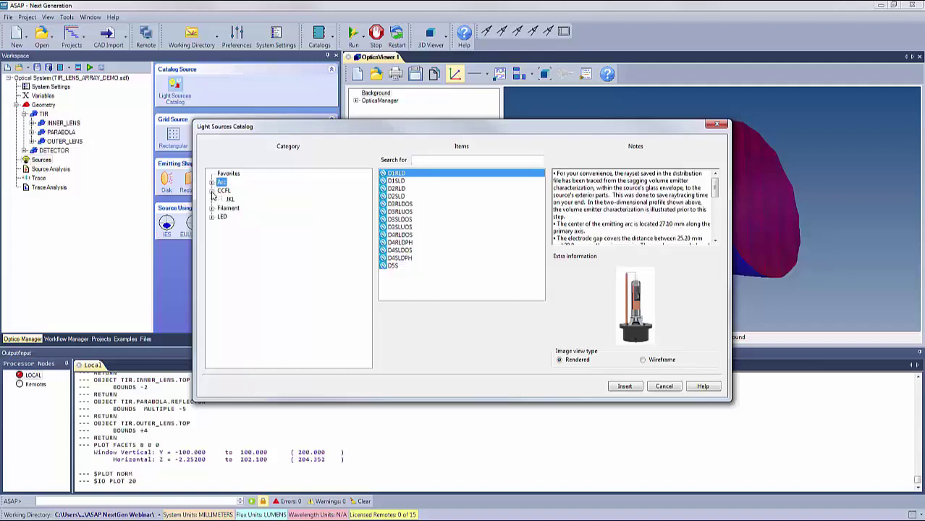
click(212, 209)
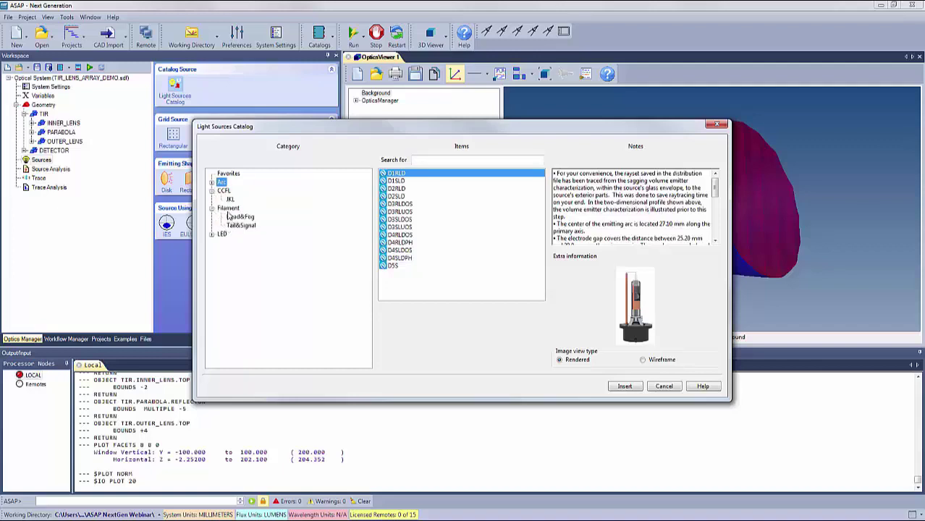
click(228, 209)
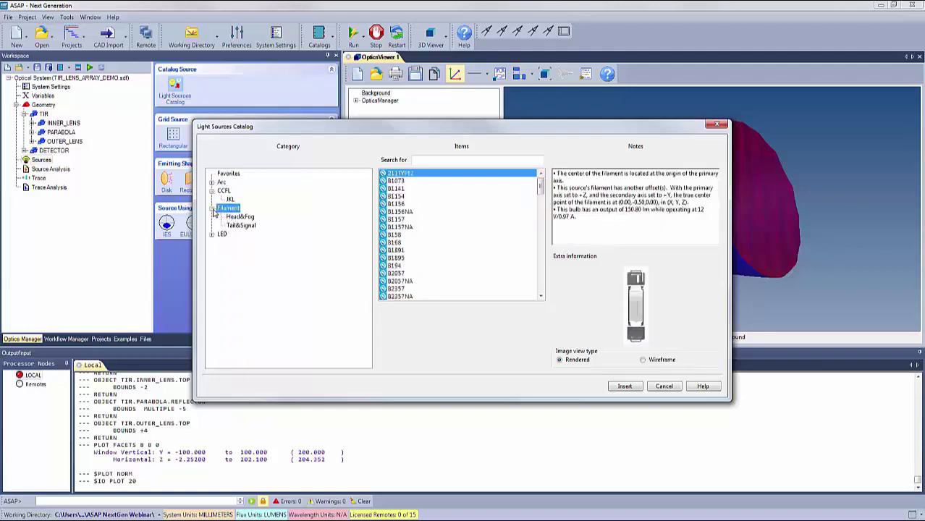
click(212, 209)
click(211, 191)
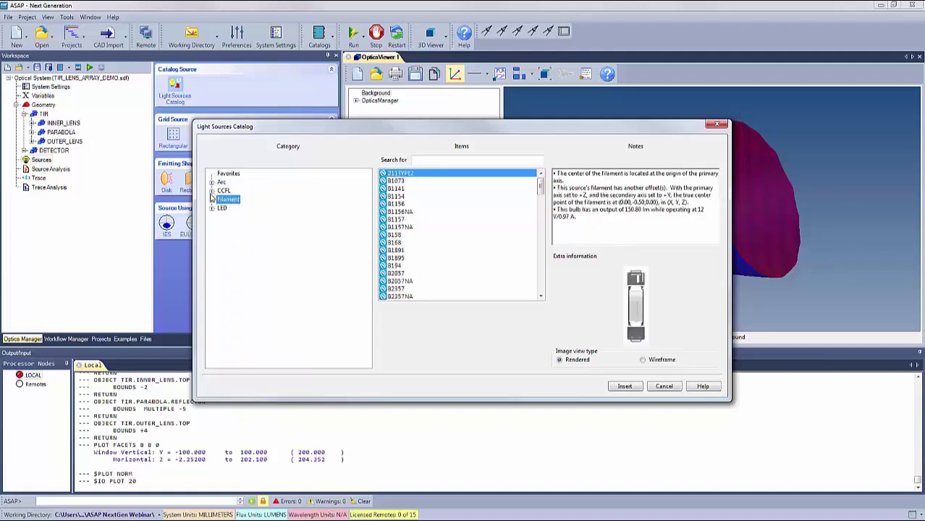
Step: Insert the SST_50_6500K LED from the Luminus items in the catalog's LED category
click(211, 208)
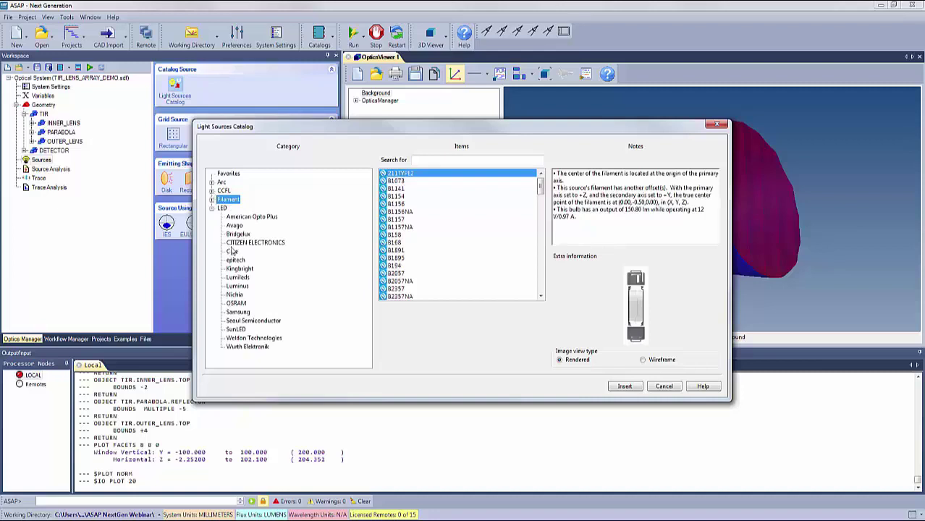
click(238, 287)
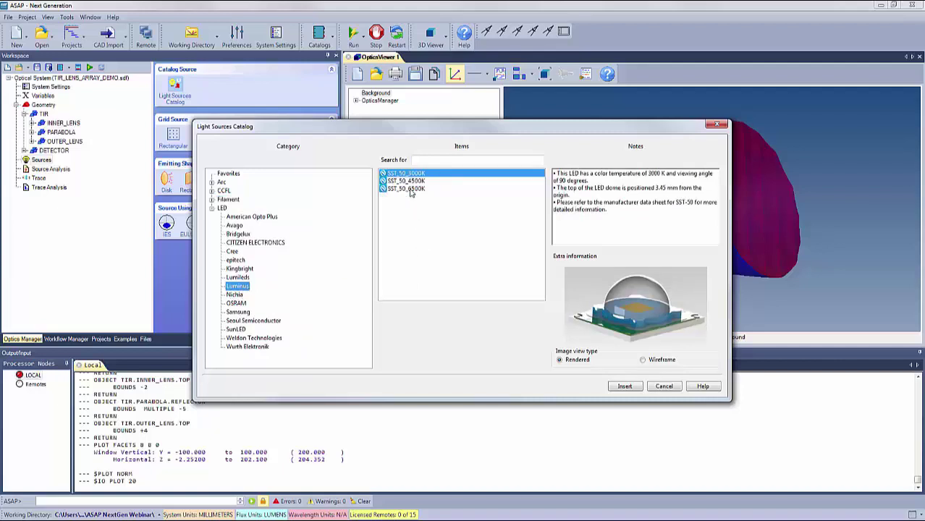
click(410, 190)
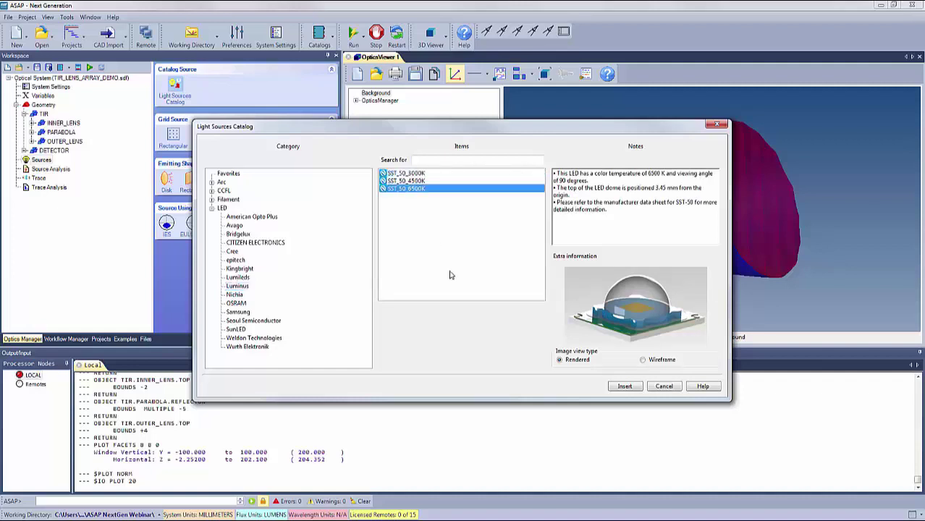
click(625, 386)
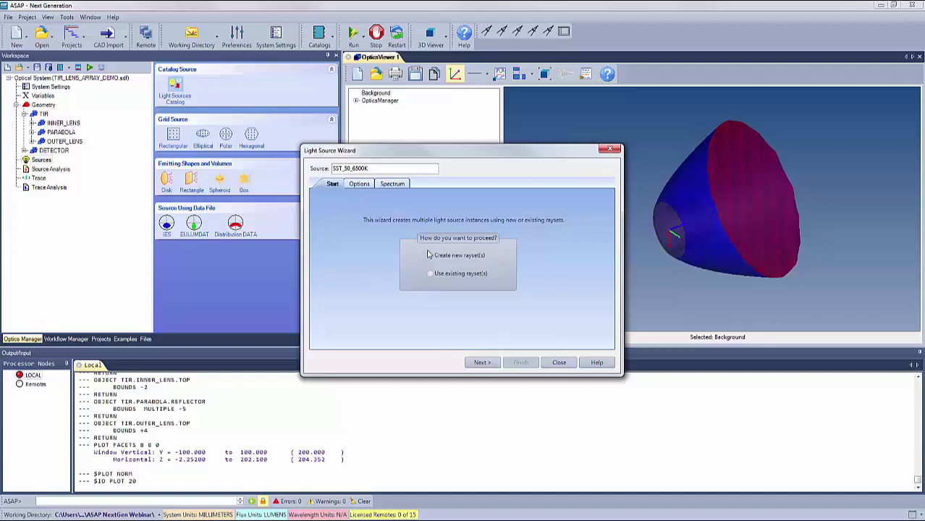
Step: Choose new raysets for the SST_50_6500K source in multiple-wavelengths mode with a rayset count of 1000000
click(481, 363)
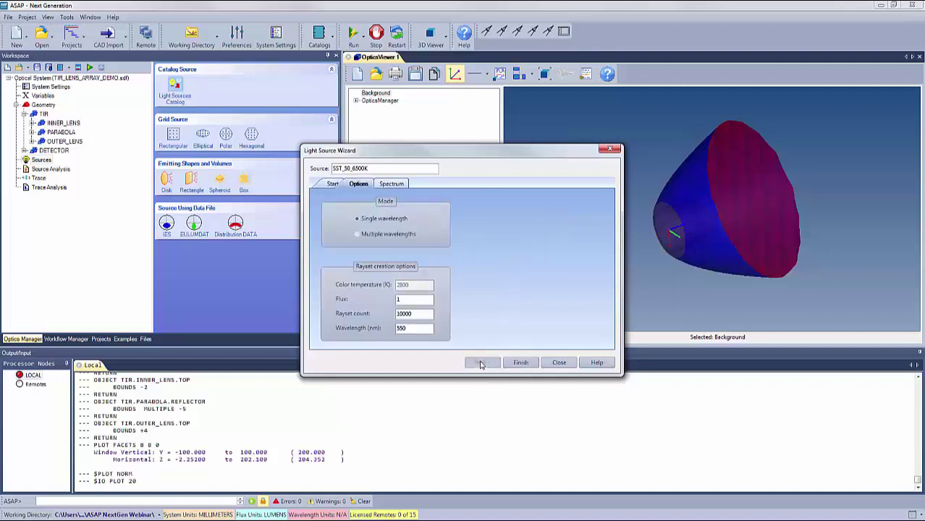
click(358, 236)
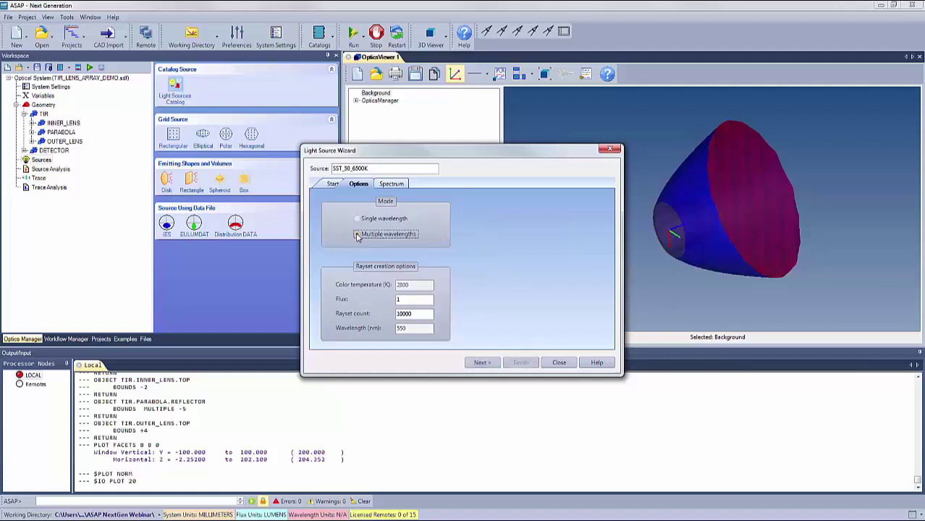
click(414, 314)
text(00)
click(481, 363)
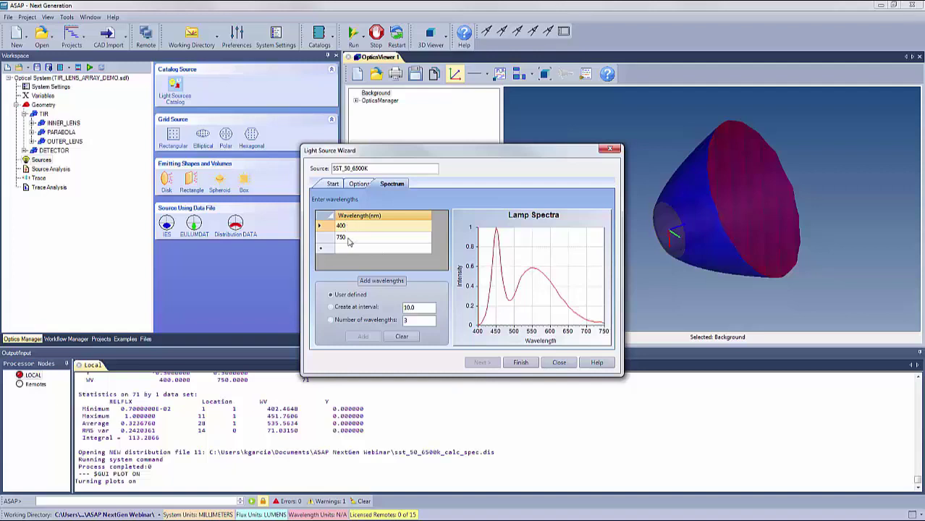
Step: Add 29 wavelengths between 400 and 750 nm to the source spectrum and generate the raysets
click(332, 321)
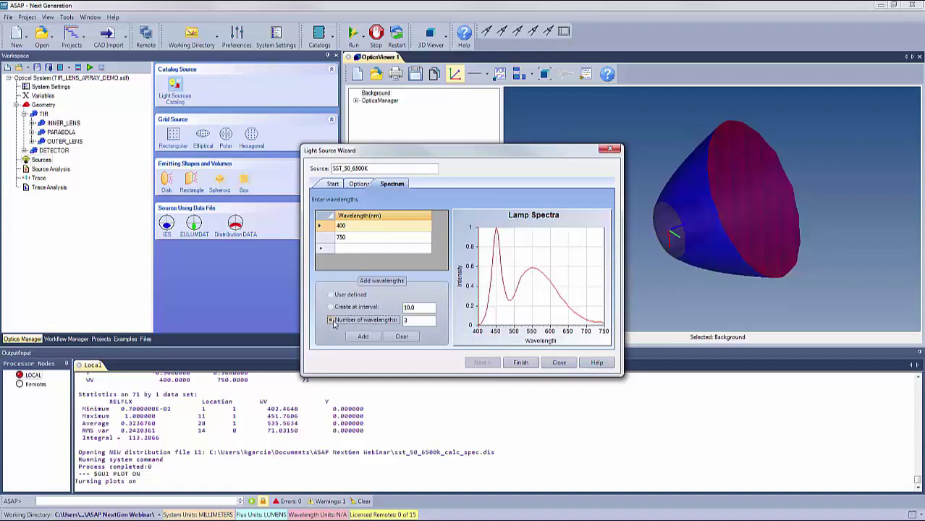
click(406, 321)
text(0)
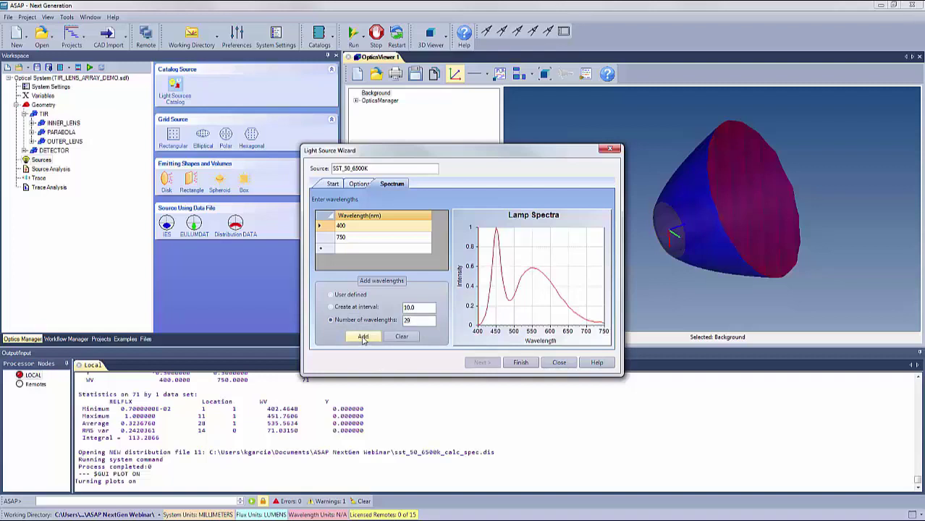
click(364, 337)
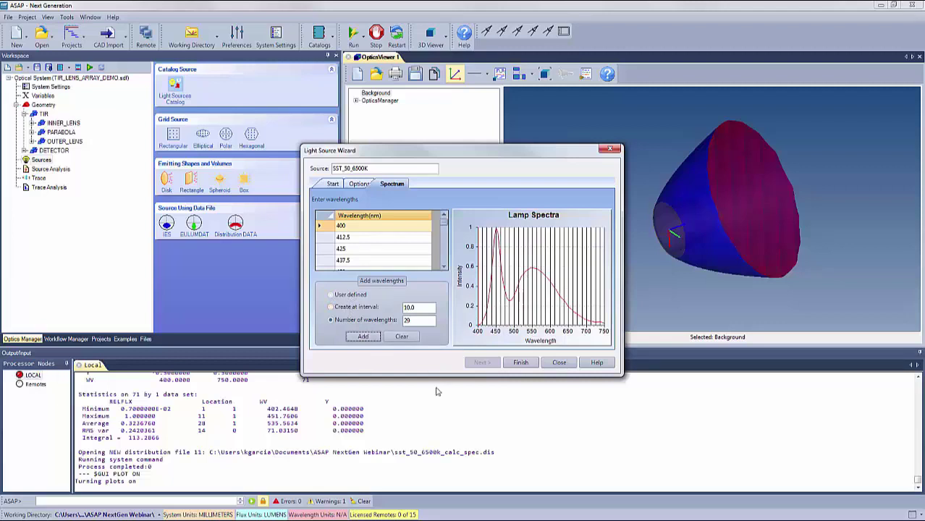
click(521, 364)
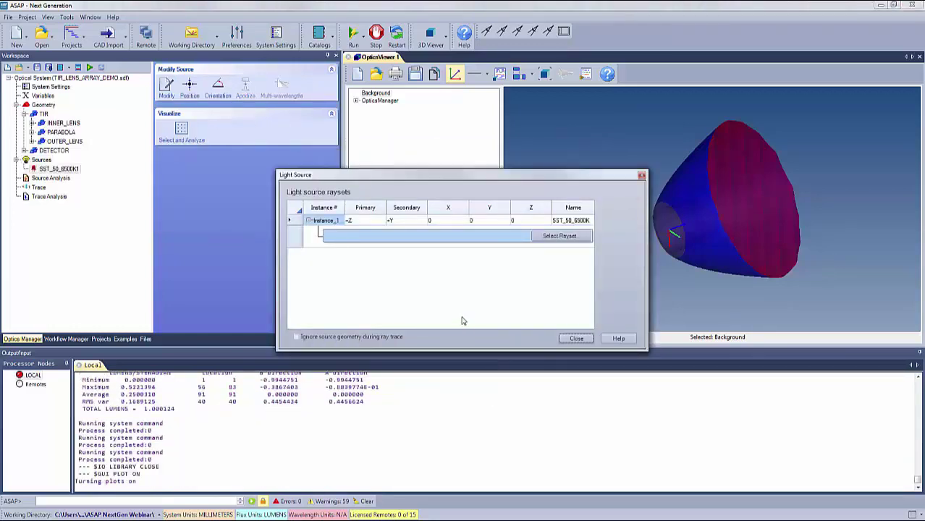
Step: Load all the generated SST_50_6500K rayset files, from 400 nm through 750 nm, into the light source's Instance_1
click(559, 236)
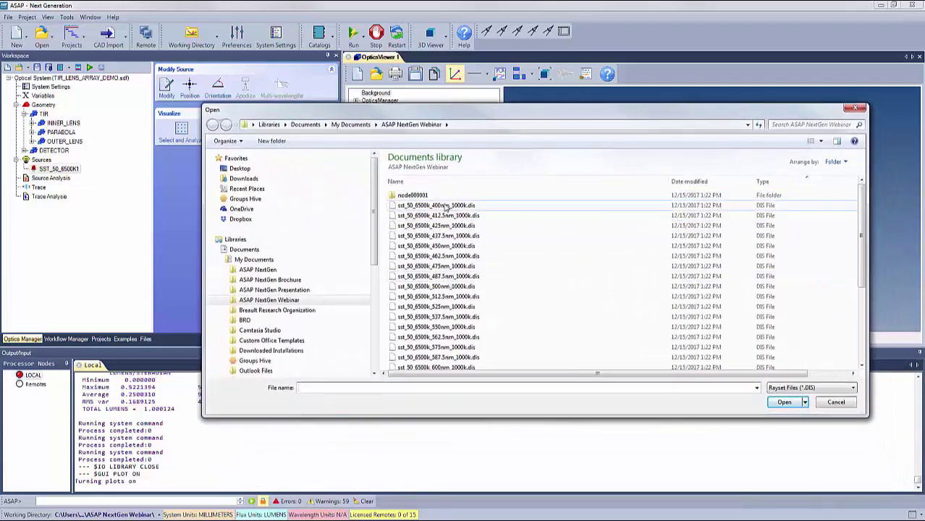
click(446, 206)
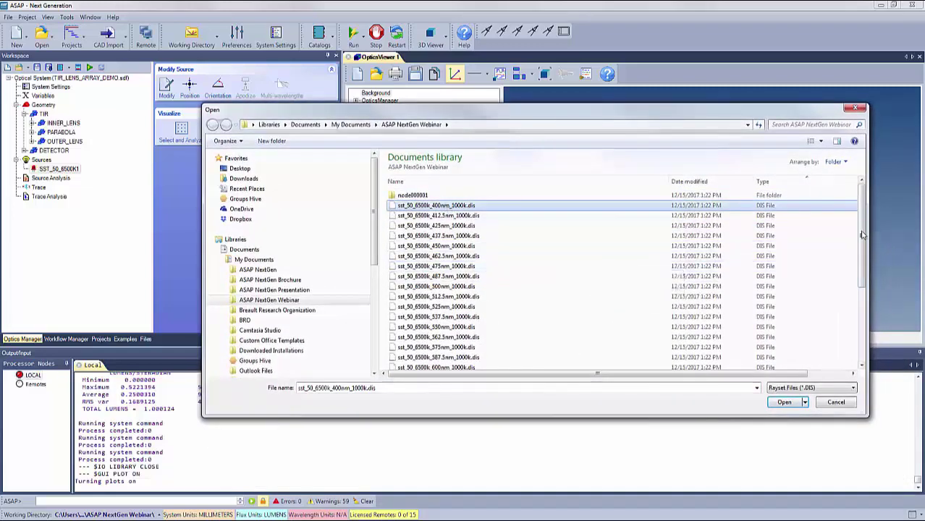
drag(861, 236, 862, 307)
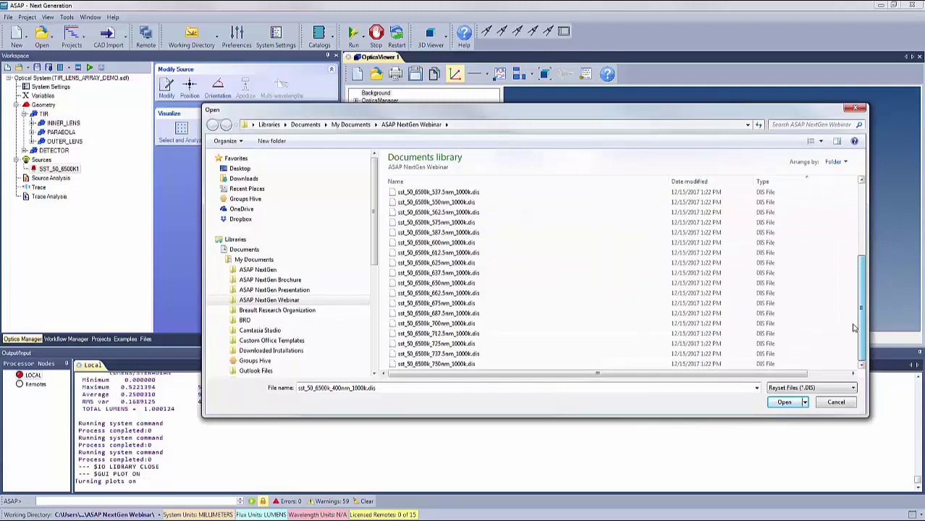
shift+click(447, 365)
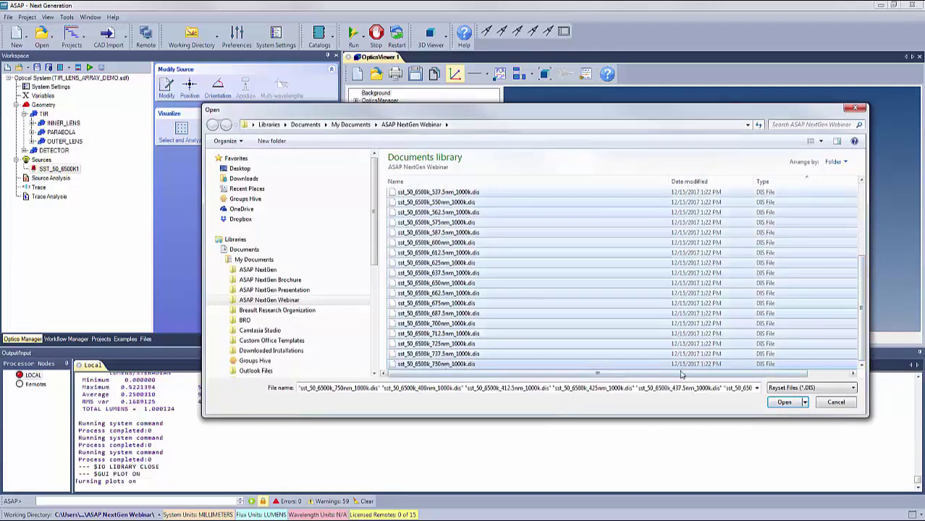
click(785, 403)
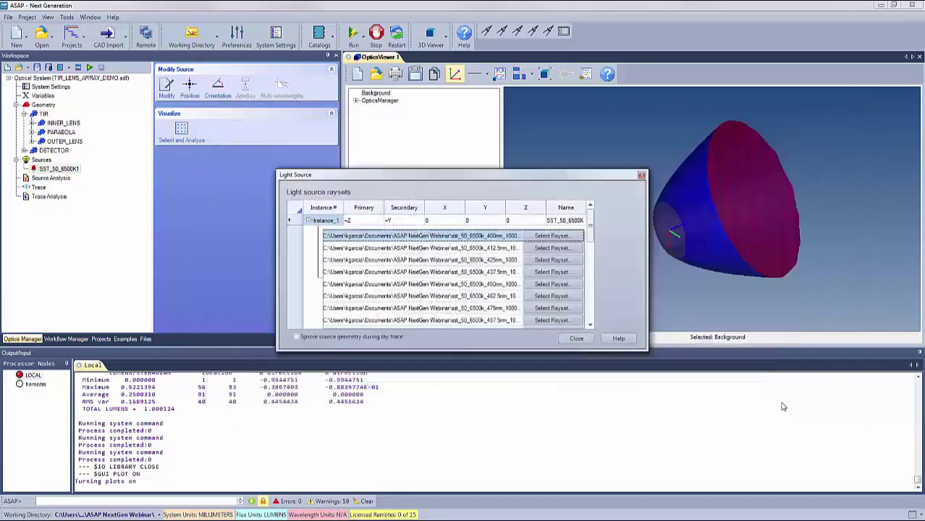
Step: Set the Z position of the light source's Instance_1 to 0.75 and insert the source into the model
click(512, 220)
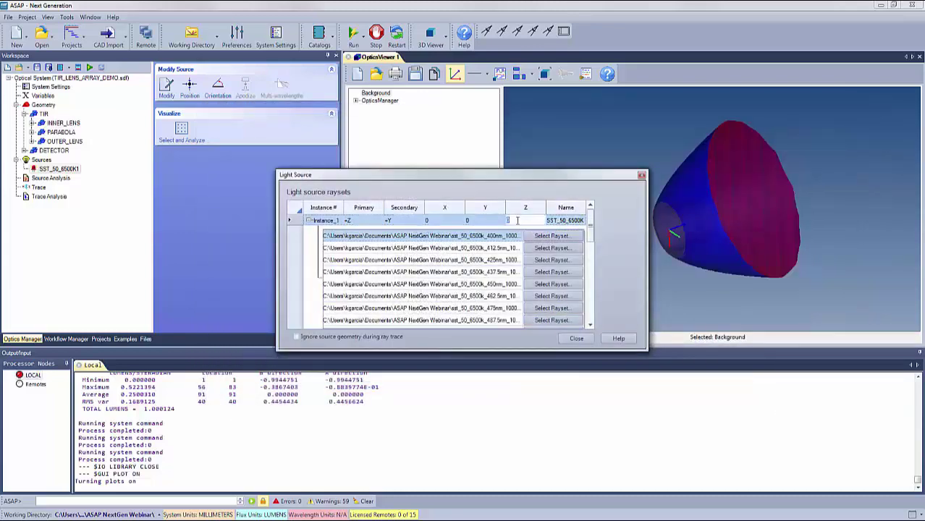
text(0.75)
key(BackSpace)
key(BackSpace)
key(BackSpace)
text(.75)
click(577, 340)
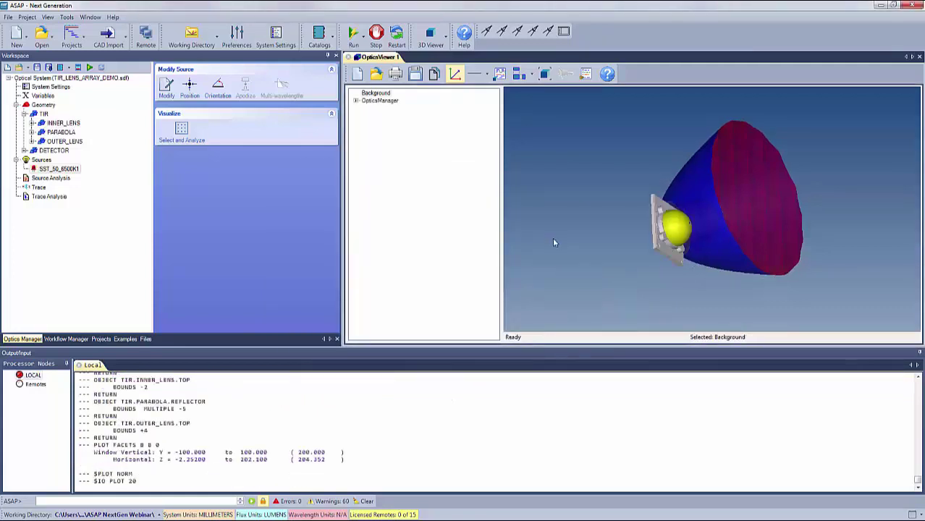
mouse_move(579, 249)
mouse_down()
mouse_move(652, 242)
mouse_move(515, 235)
mouse_move(607, 241)
mouse_move(570, 233)
mouse_up()
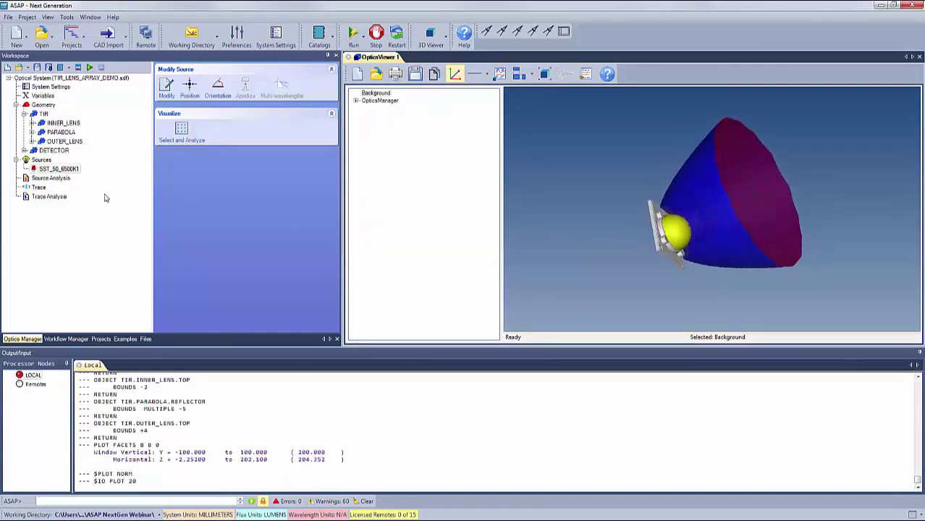
Step: Add the All statistics to the source analysis and start defining a Luminous Intensity (cosine) analysis
click(38, 180)
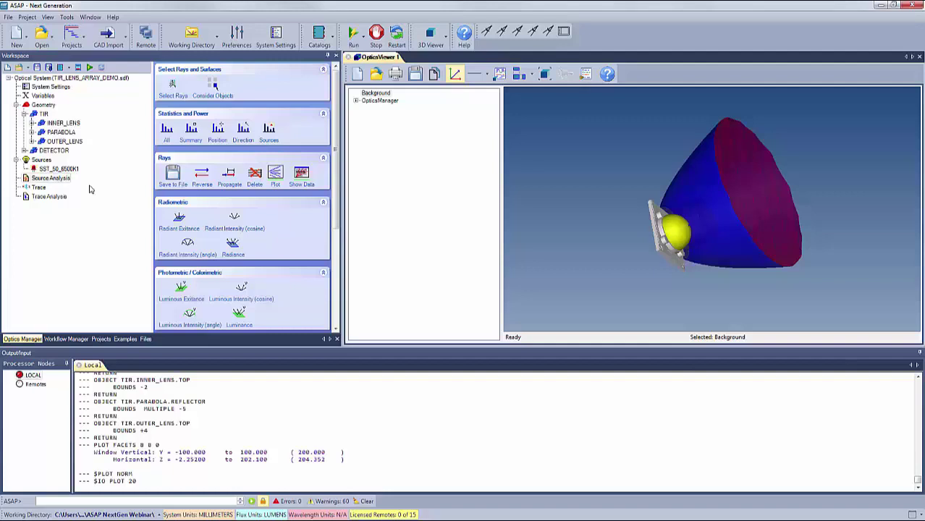
click(167, 134)
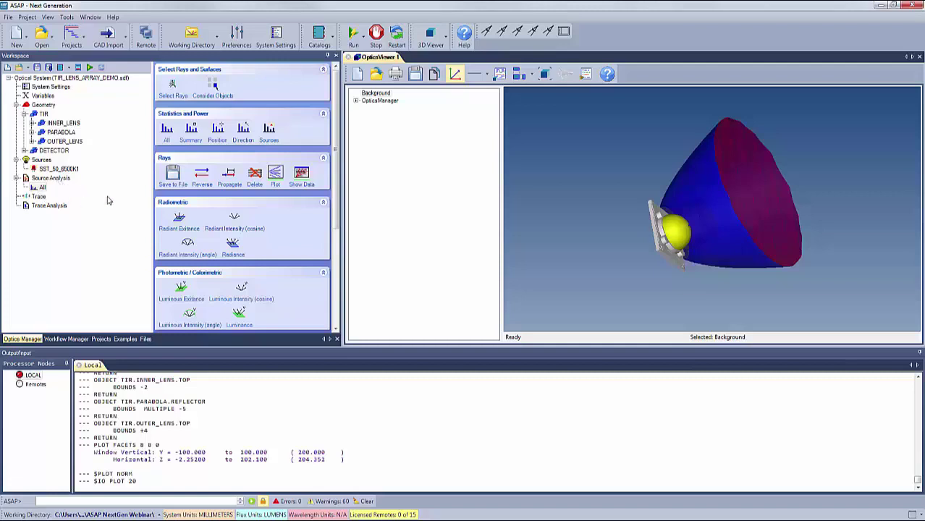
drag(336, 163, 335, 245)
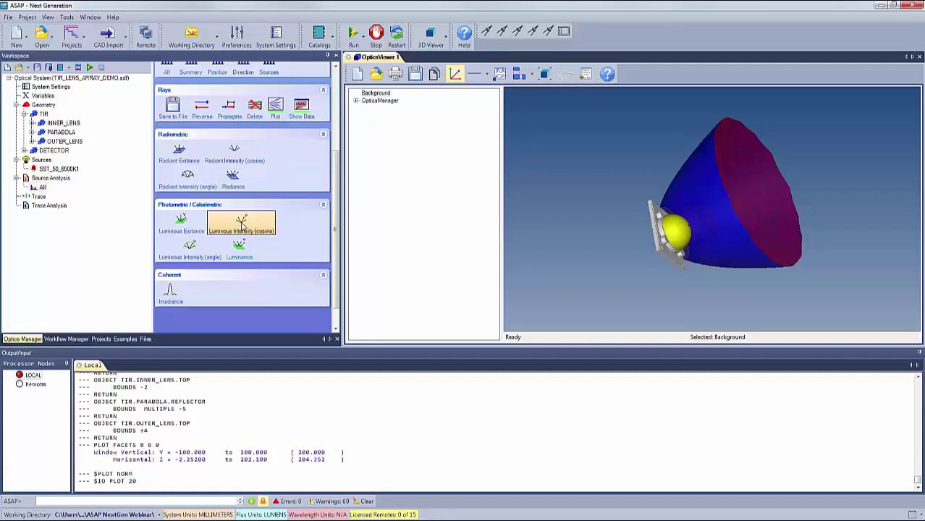
click(241, 224)
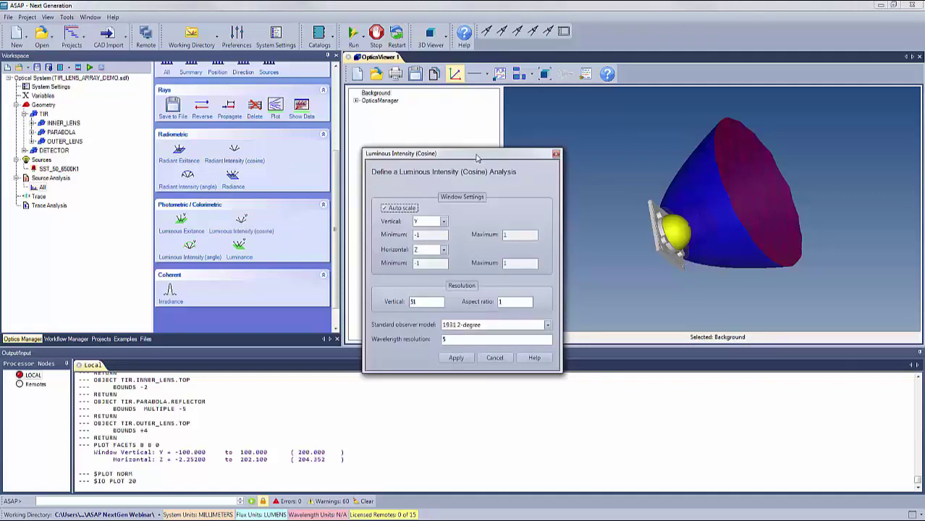
drag(459, 160, 463, 160)
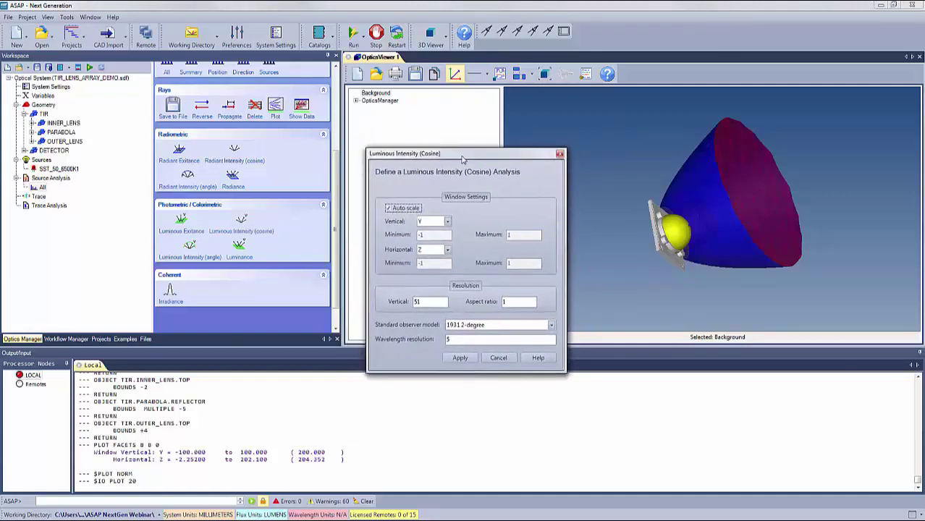
Step: Turn off auto scaling and set the vertical Y window of the cosine analysis from -0.9 to 0.9
click(388, 208)
key(Tab)
key(Tab)
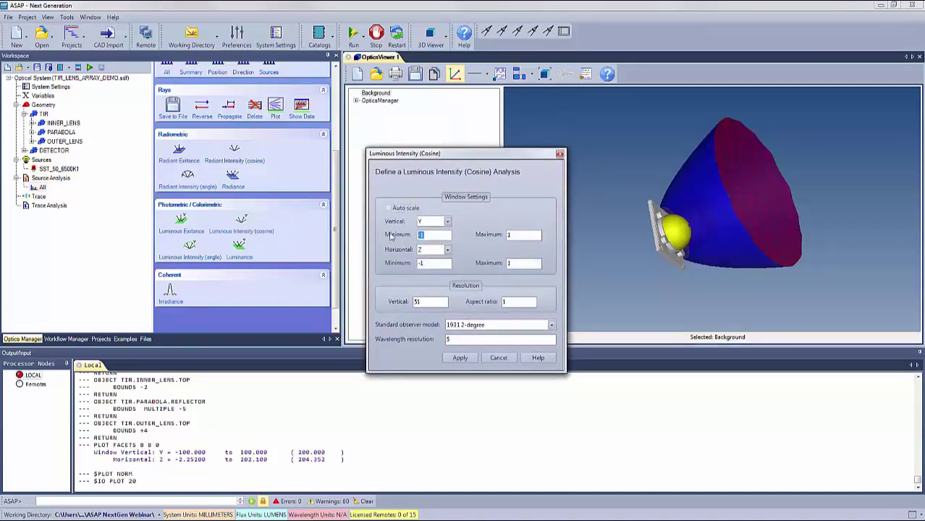
text(0)
key(BackSpace)
text(-0.5)
double_click(507, 236)
text(0.9)
Step: Set the cosine analysis's horizontal axis to X with a window from -0.9 to 0.9, and add the analysis
click(447, 251)
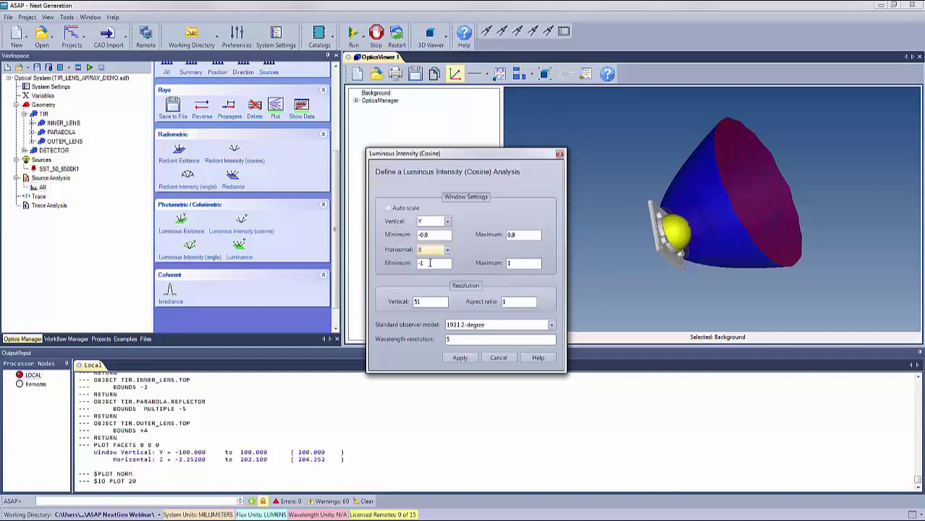
click(426, 260)
key(Tab)
text(-0.9)
key(Tab)
text(0.9)
click(461, 358)
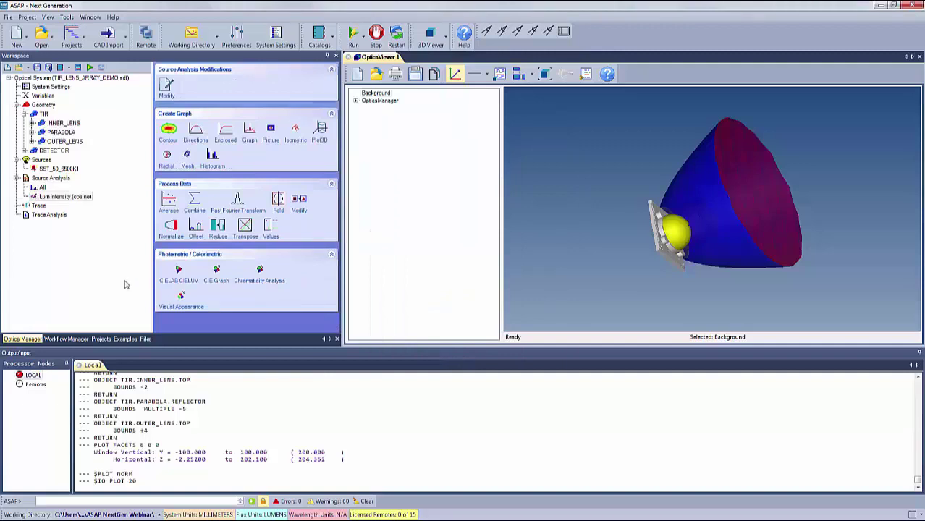
Step: Add a Tristimulus Y chromaticity analysis and an isometric graph under the Luminous Intensity (cosine) analysis
click(72, 198)
click(260, 274)
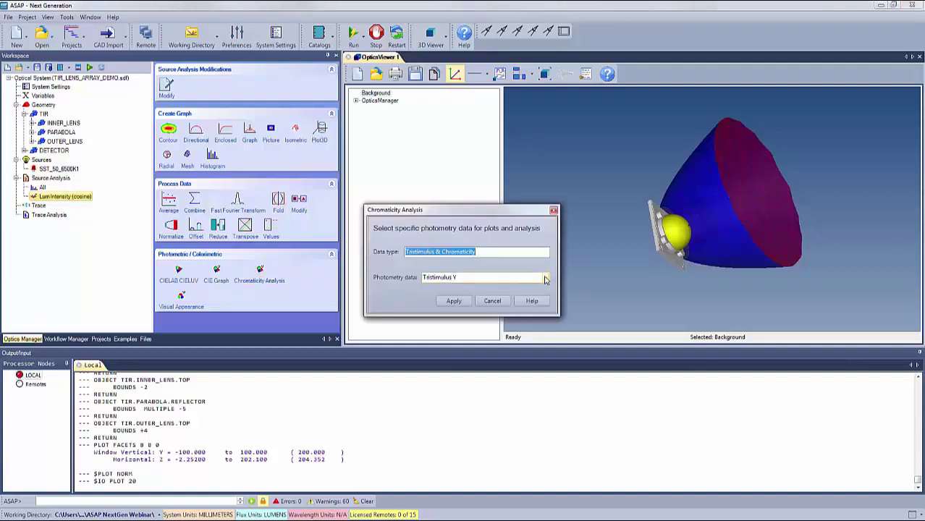
click(545, 278)
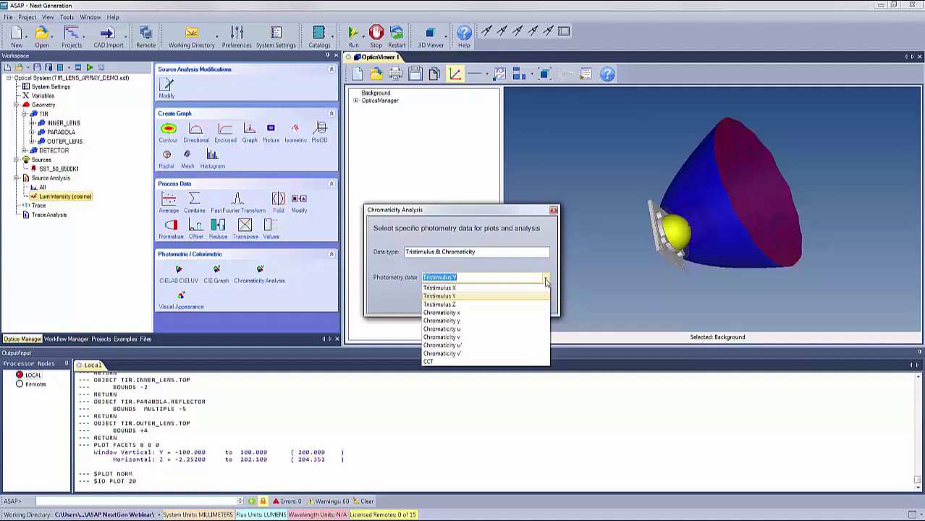
click(454, 298)
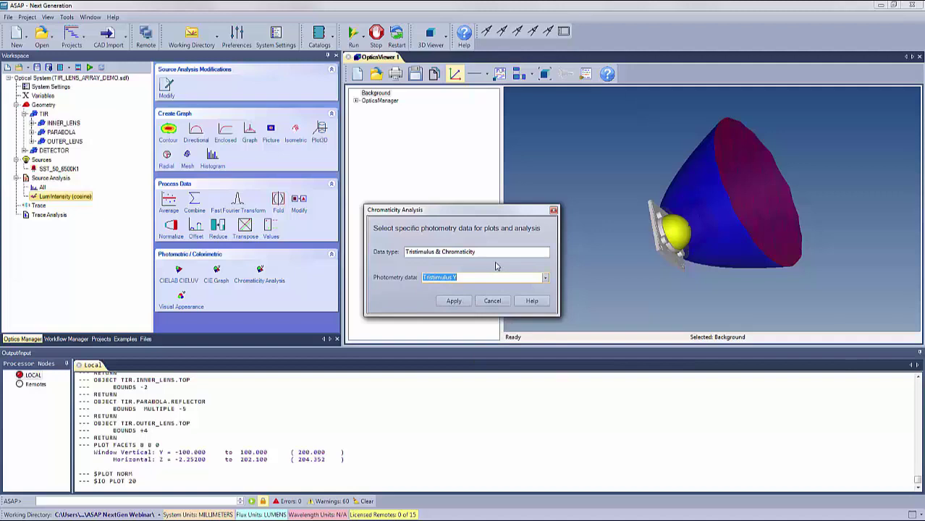
click(455, 302)
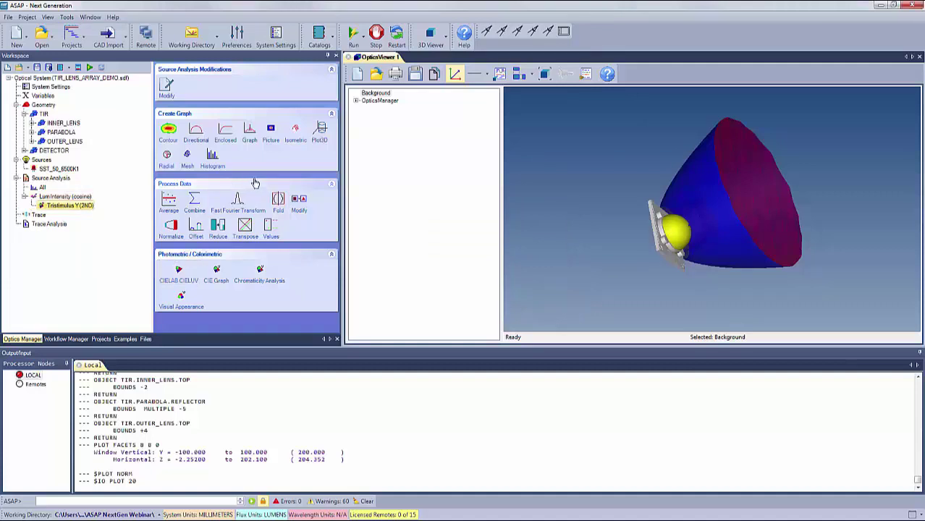
click(296, 132)
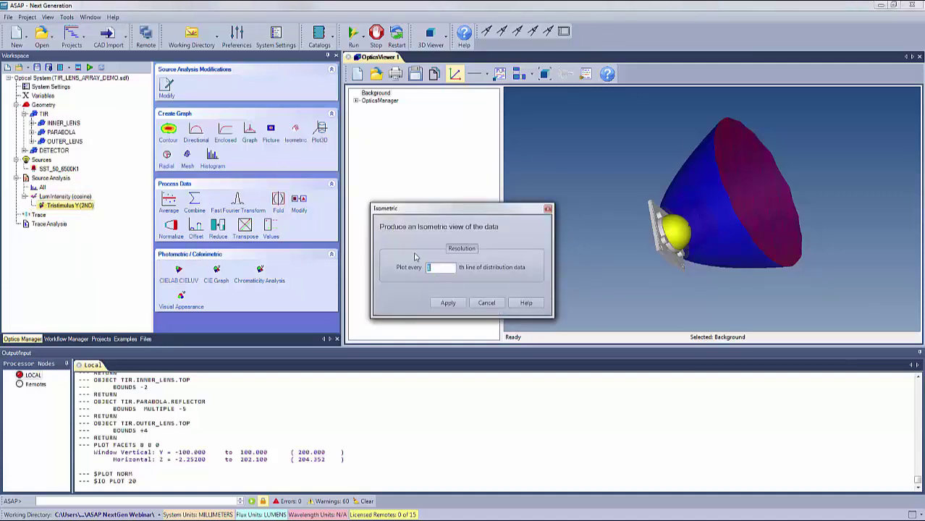
click(448, 304)
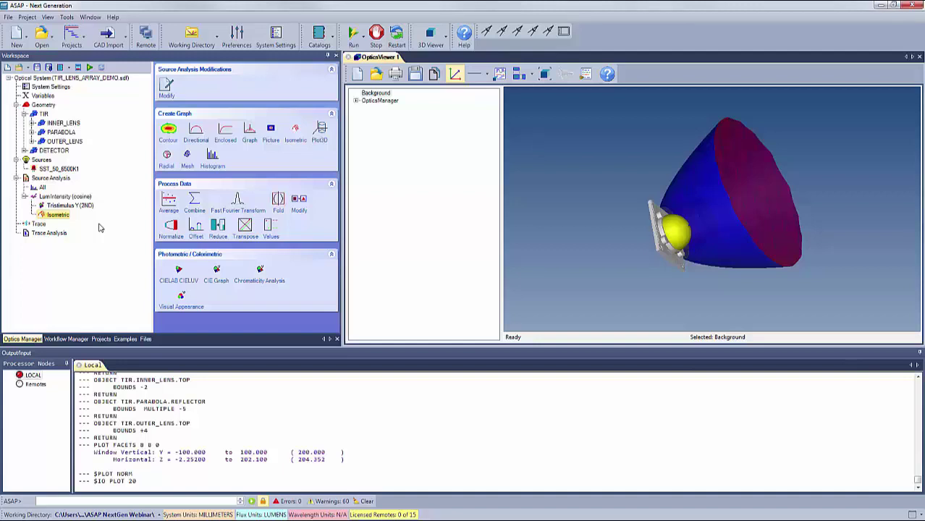
Step: Add a Luminous Intensity (angle) source analysis with polar axis X, 90 zenith subdivisions, azimuth maximum 180 degrees and 90 azimuth subdivisions
click(52, 179)
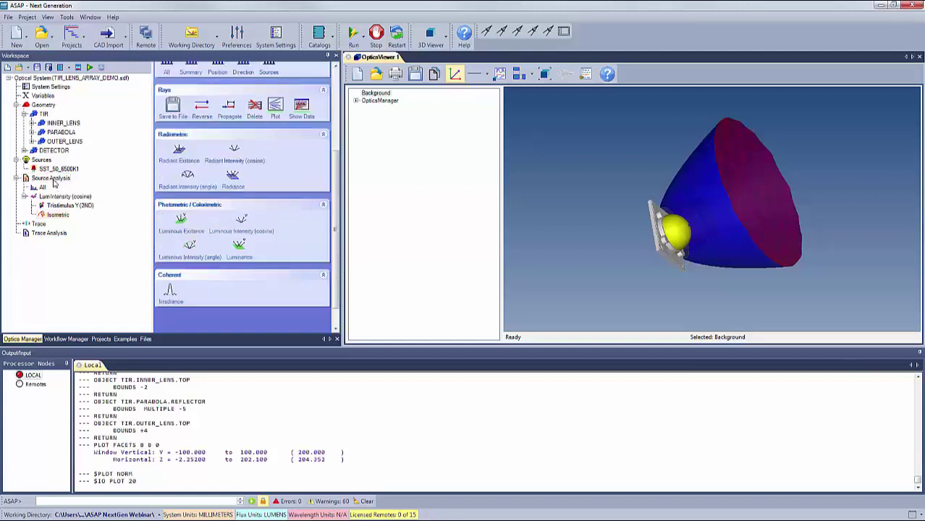
click(190, 249)
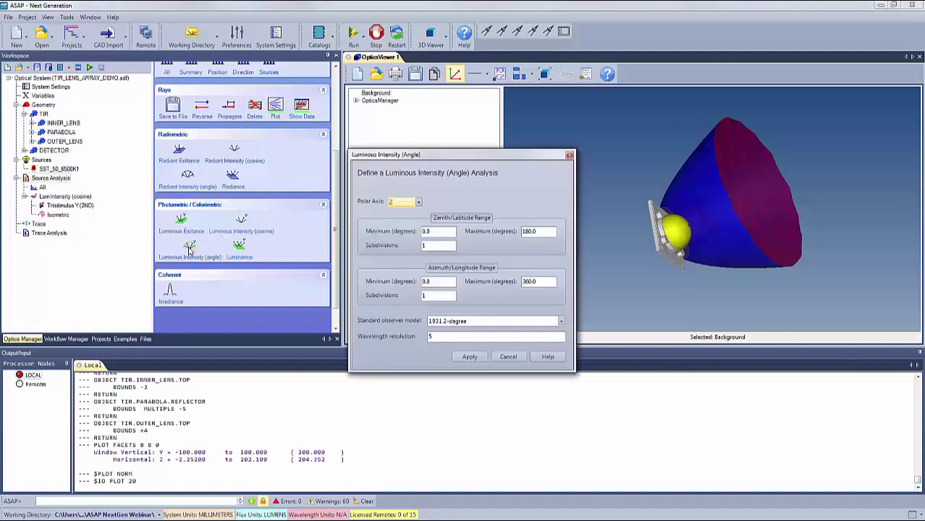
click(418, 203)
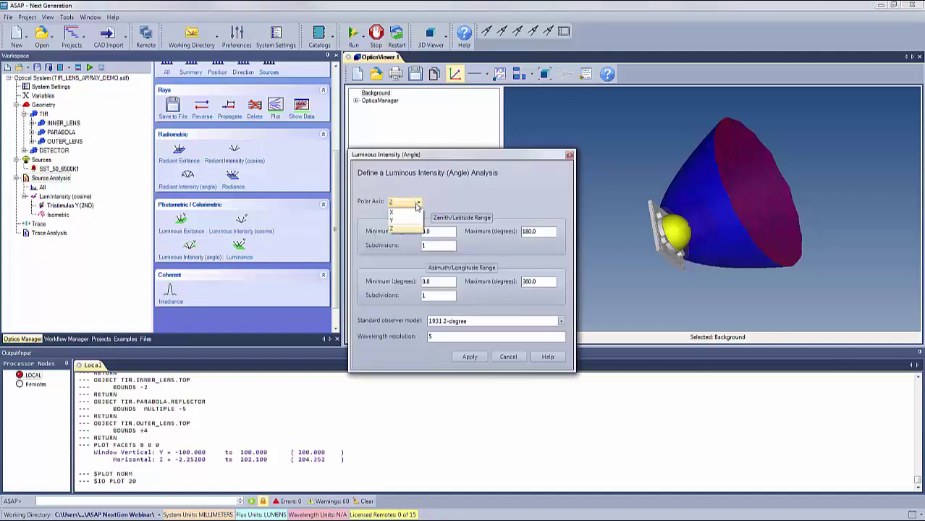
click(395, 212)
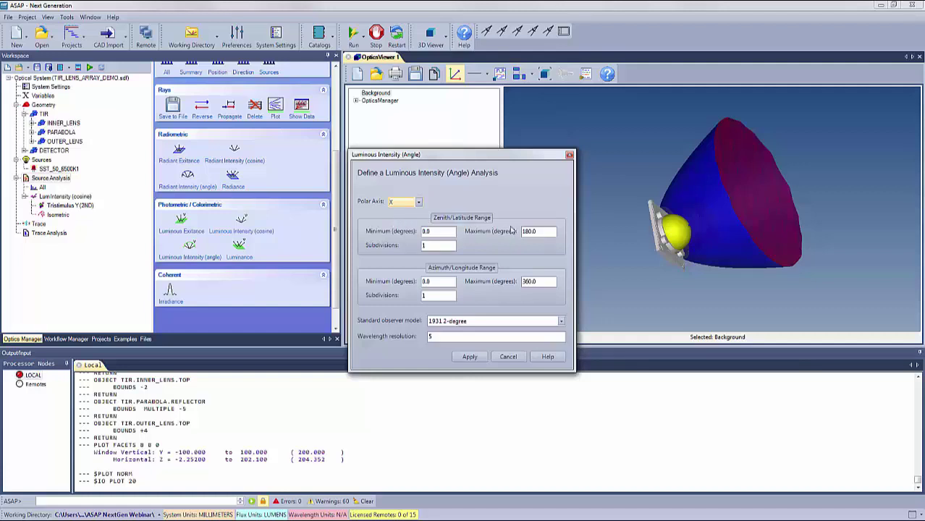
double_click(430, 246)
text(90)
drag(541, 282, 505, 282)
text(180)
drag(431, 297, 417, 299)
text(90)
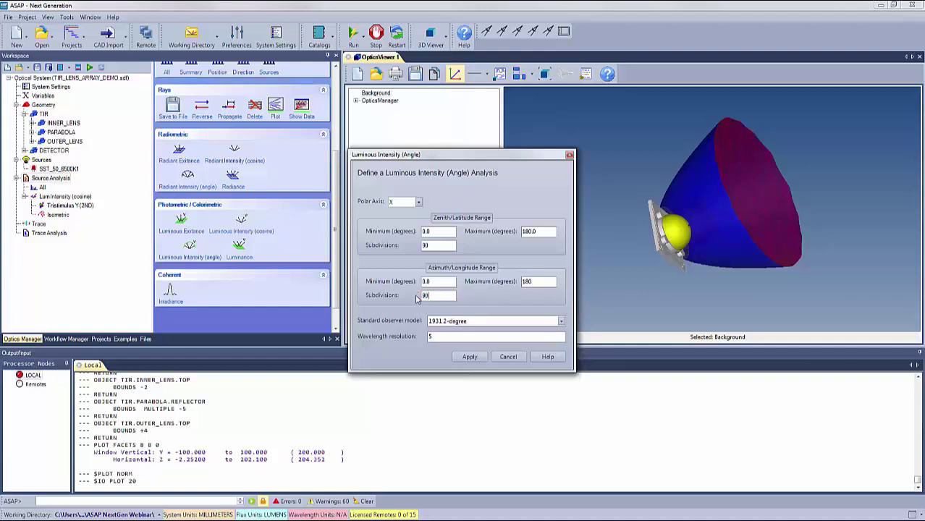
click(469, 357)
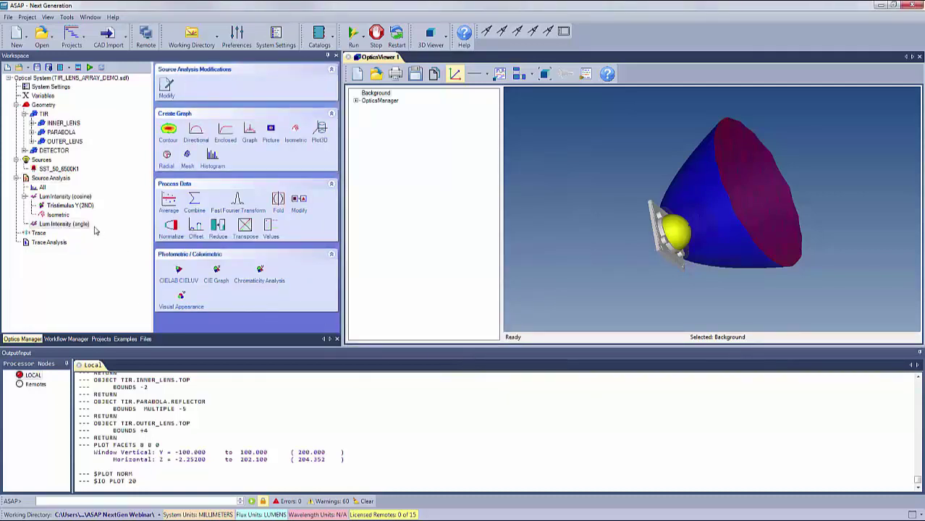
Step: Add a Tristimulus Y chromaticity analysis and an isometric graph under the Luminous Intensity (angle) analysis
click(261, 273)
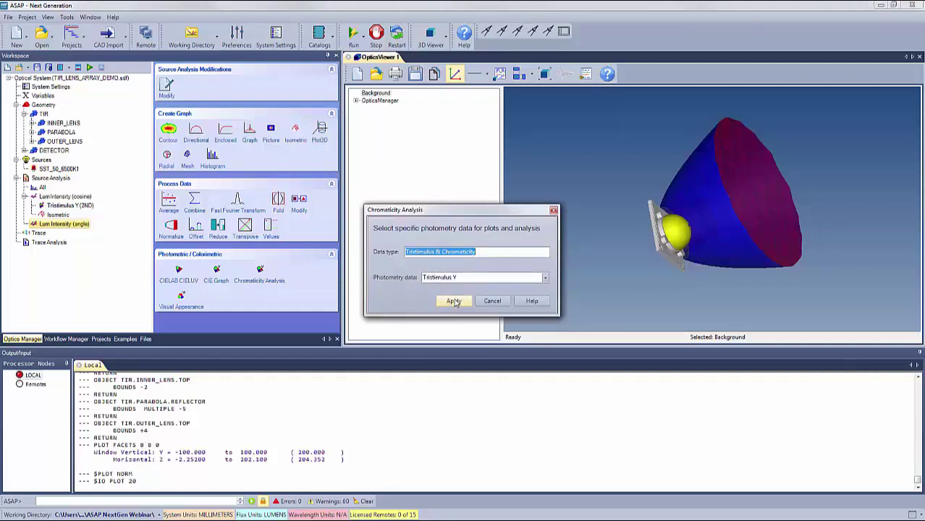
click(454, 302)
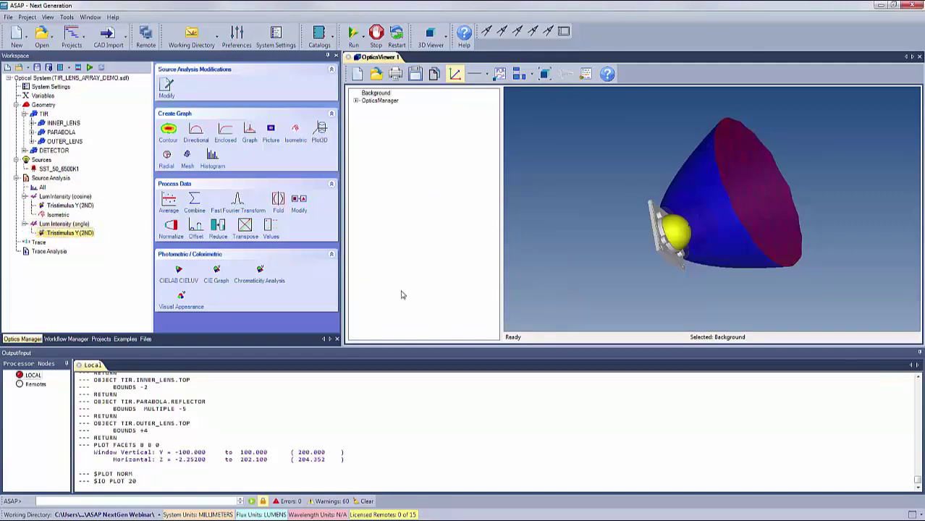
click(294, 136)
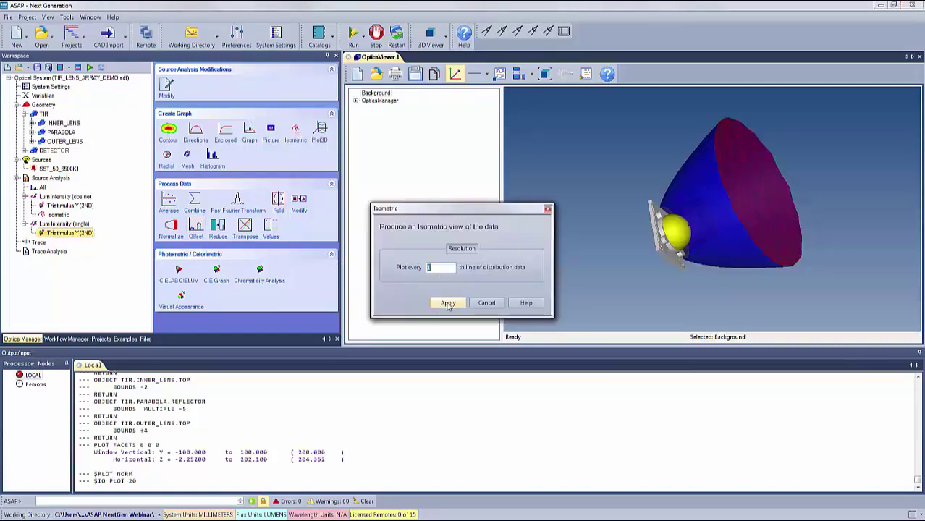
click(448, 304)
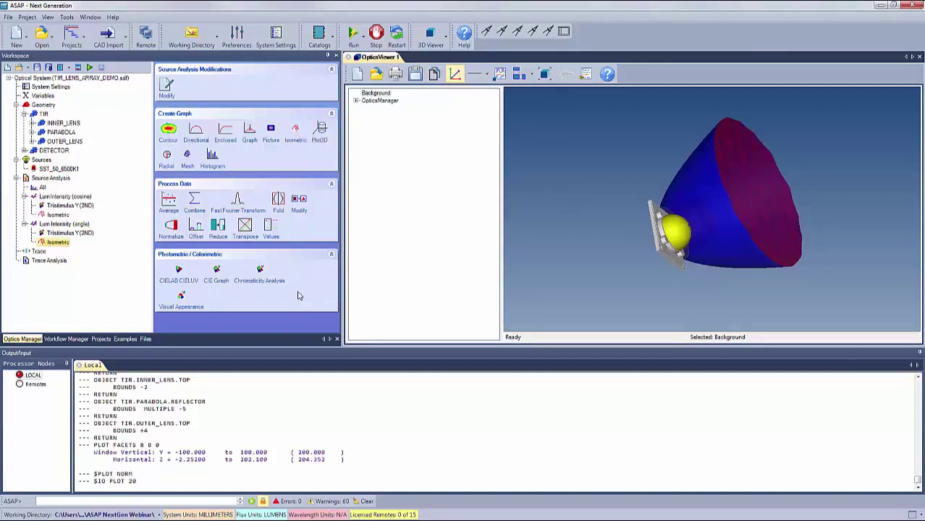
Step: Add a CIE Graph and a Visual Appearance plot to the angle analysis and save the optical system document
click(217, 274)
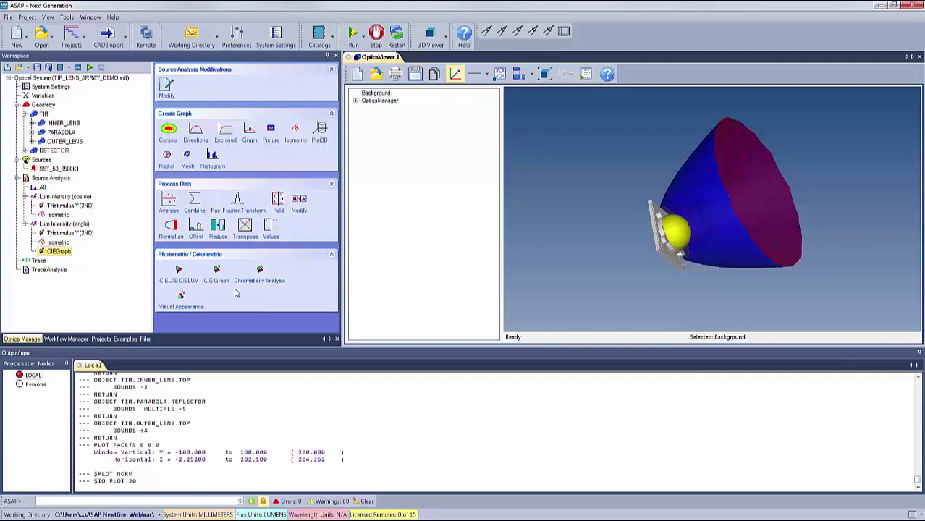
click(181, 301)
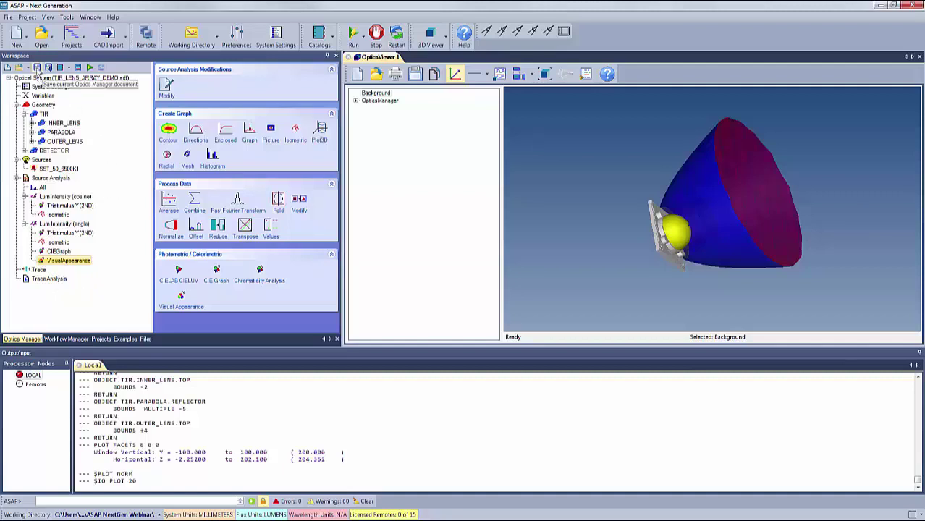
click(37, 68)
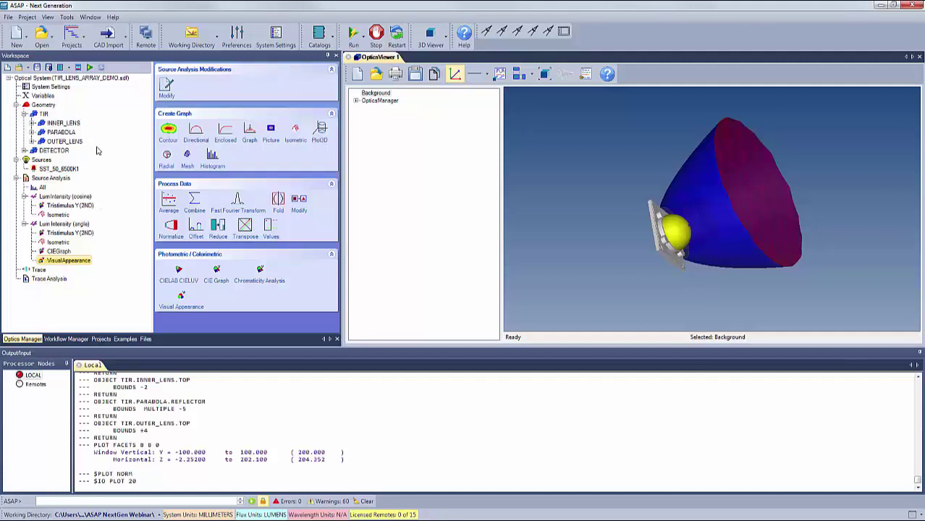
Step: Restart the session with the console output cleared and run the TIR_LENS_ARRAY_DEMO optical system
click(396, 34)
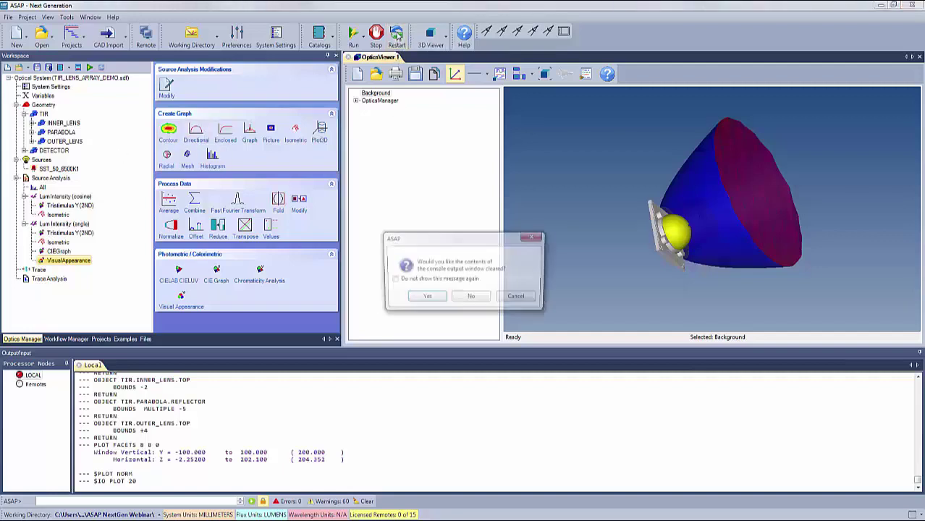
click(426, 298)
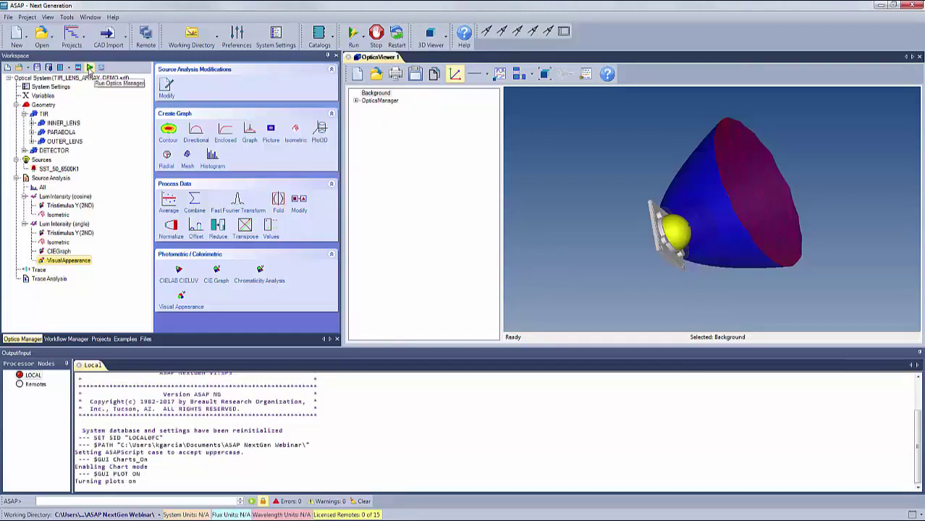
click(90, 68)
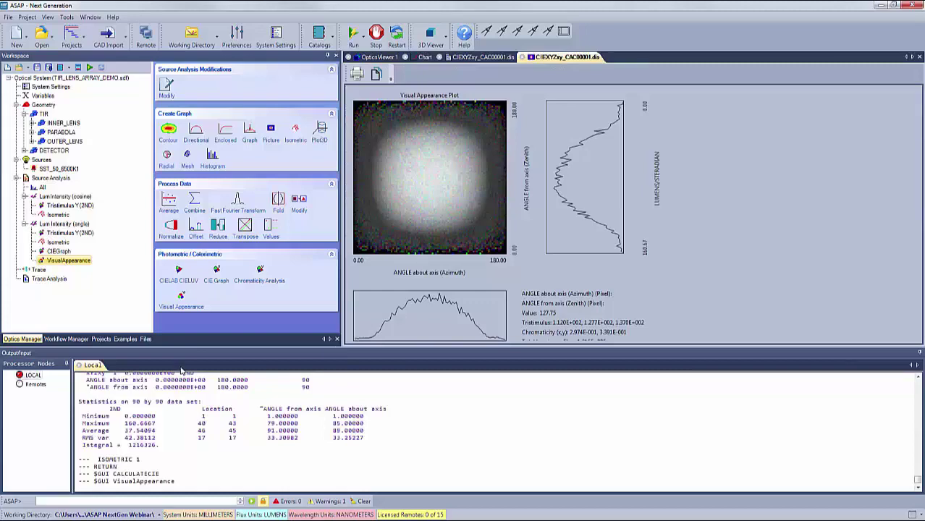
Step: Review the console output for the source's flux, position and direction statistics and the chromaticity analysis results
scroll(168, 432, up, 10)
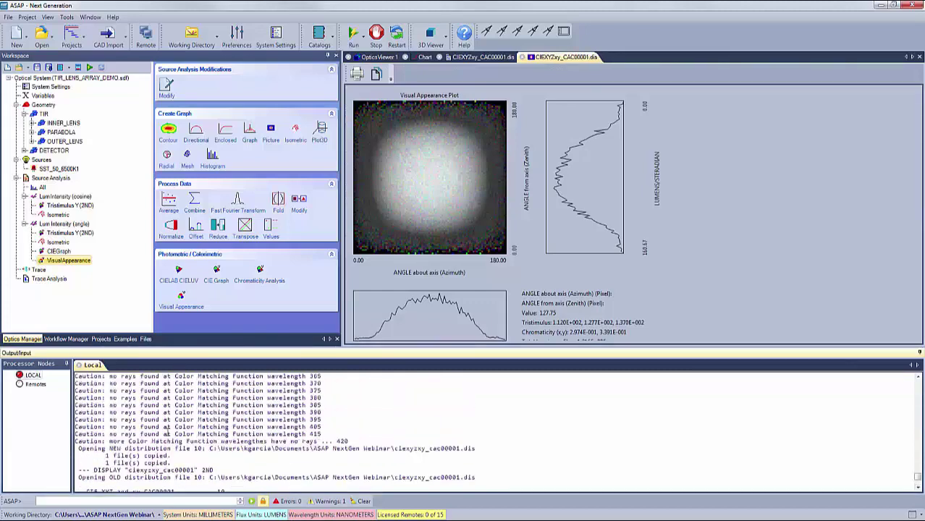
scroll(167, 433, down, 3)
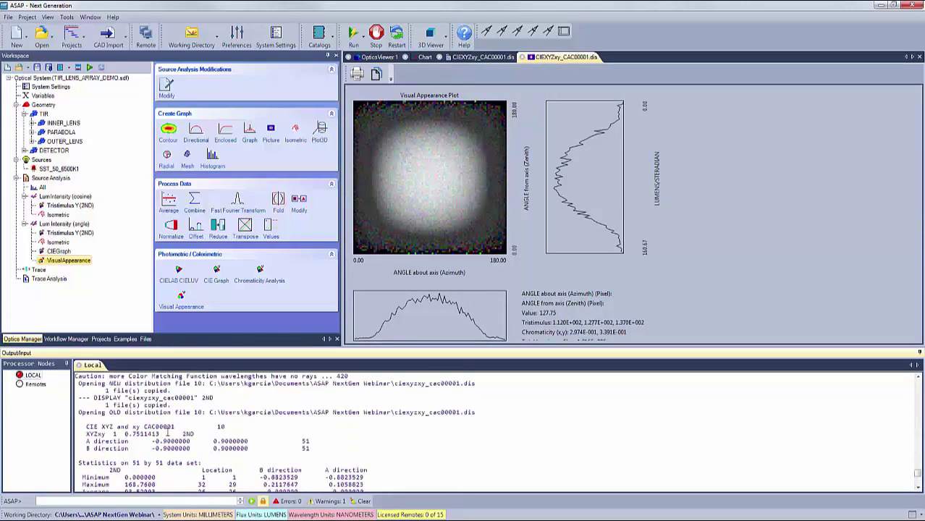
scroll(168, 432, up, 10)
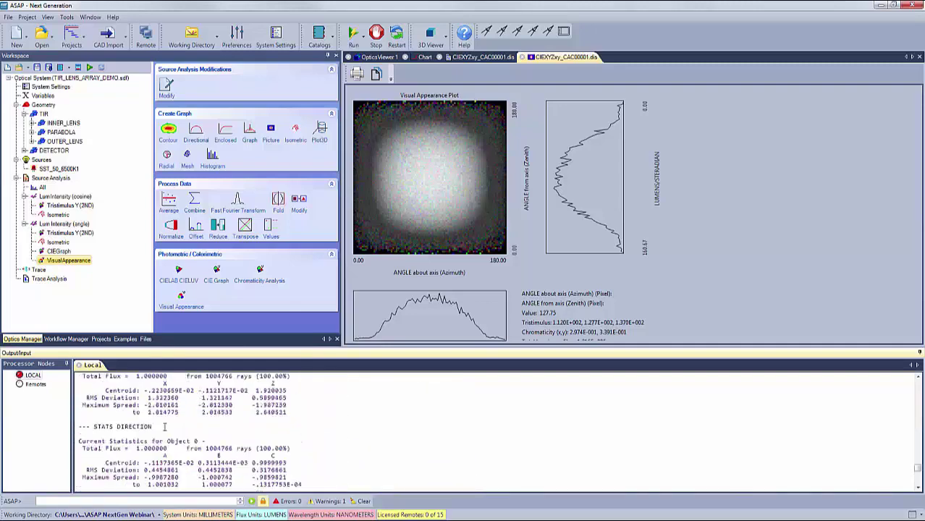
scroll(165, 428, up, 3)
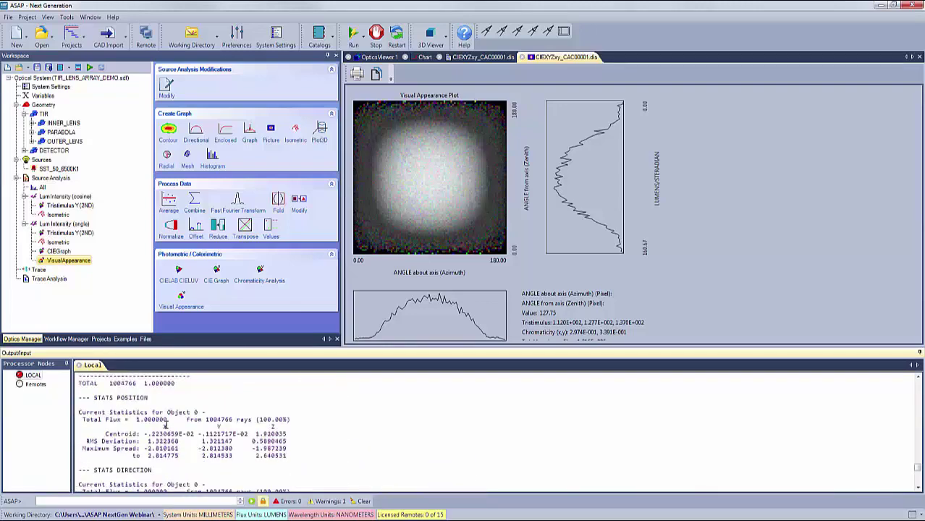
scroll(166, 427, down, 1)
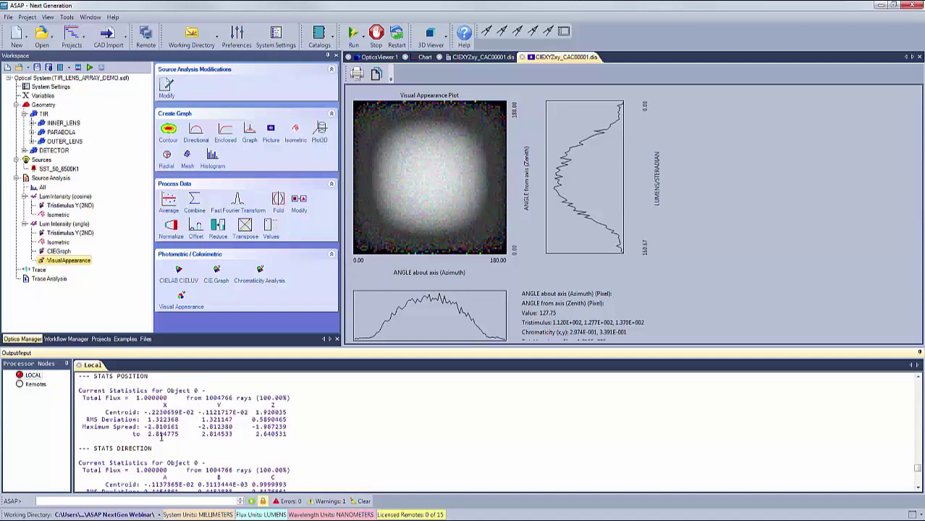
scroll(188, 427, down, 3)
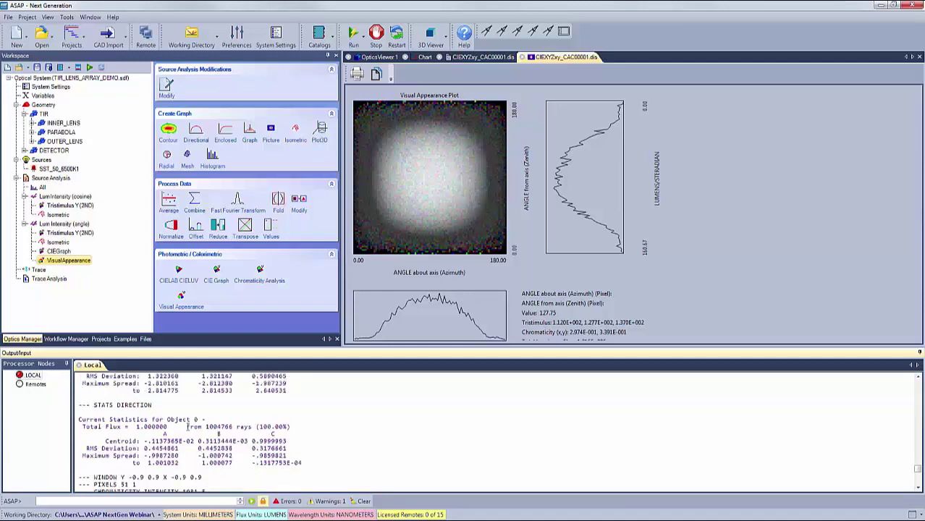
scroll(185, 420, up, 3)
scroll(164, 409, down, 10)
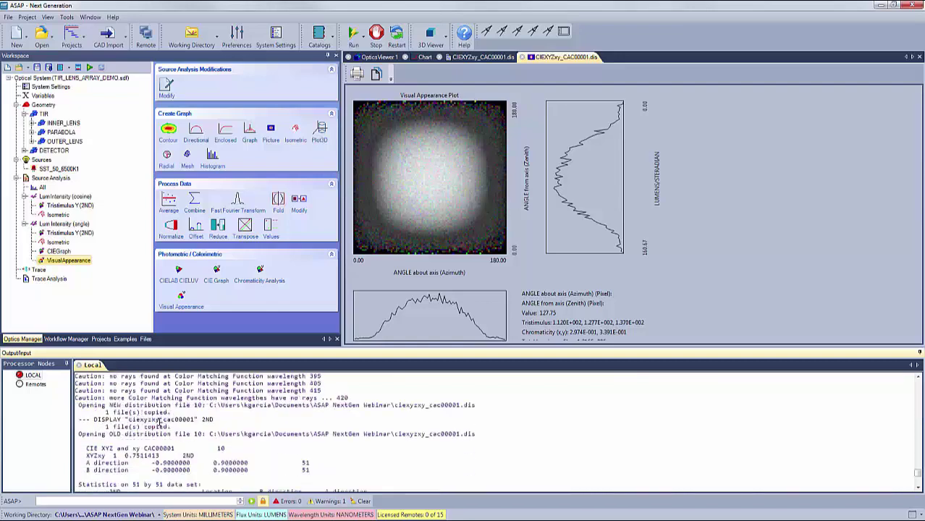
scroll(159, 420, down, 4)
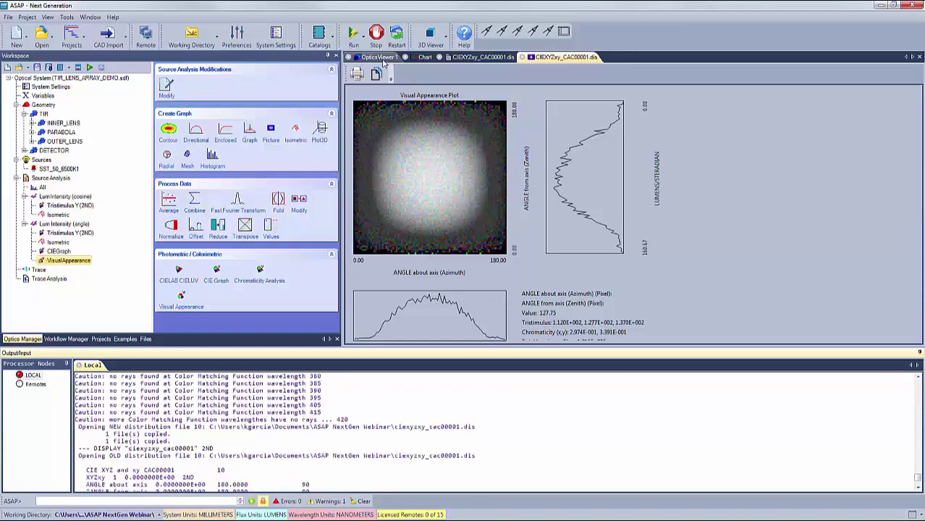
Step: Examine the isometric charts of both intensity analyses, the CIE chromaticity diagram and the Visual Appearance plot
click(426, 57)
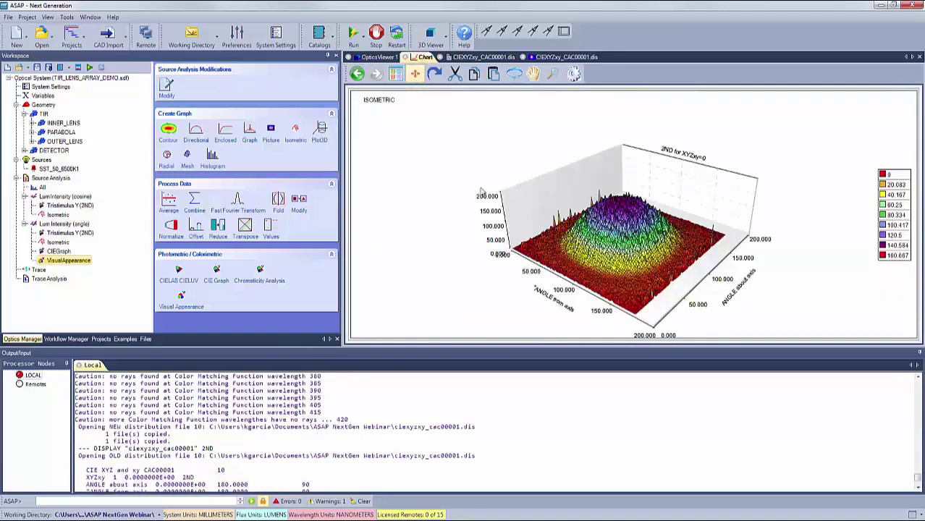
click(357, 75)
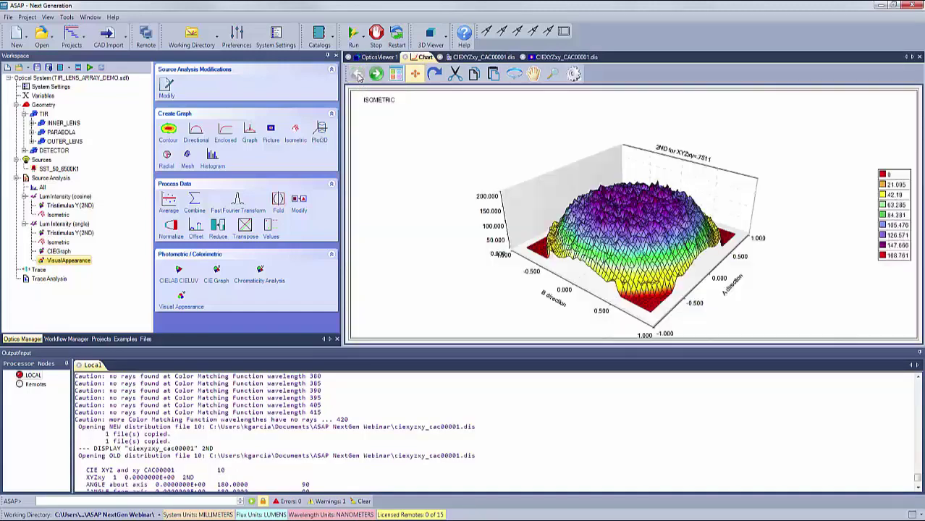
click(375, 74)
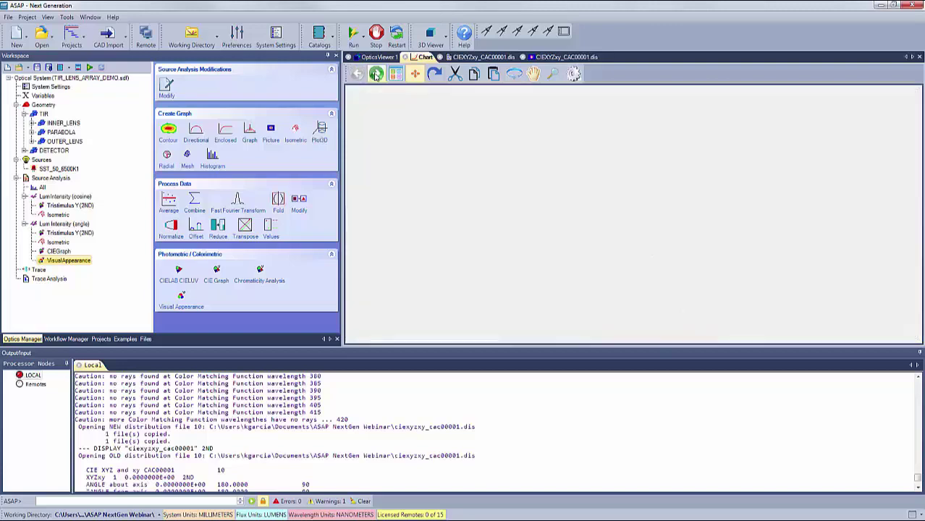
click(472, 57)
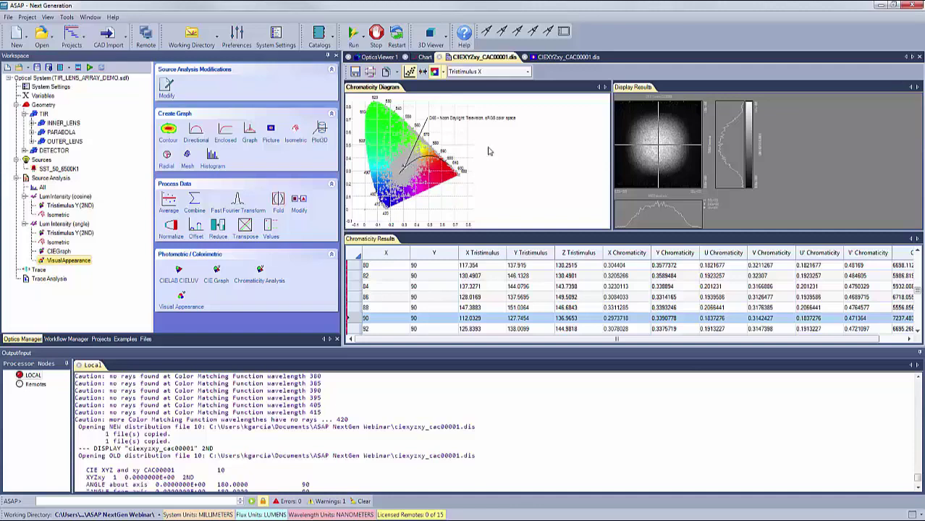
click(571, 58)
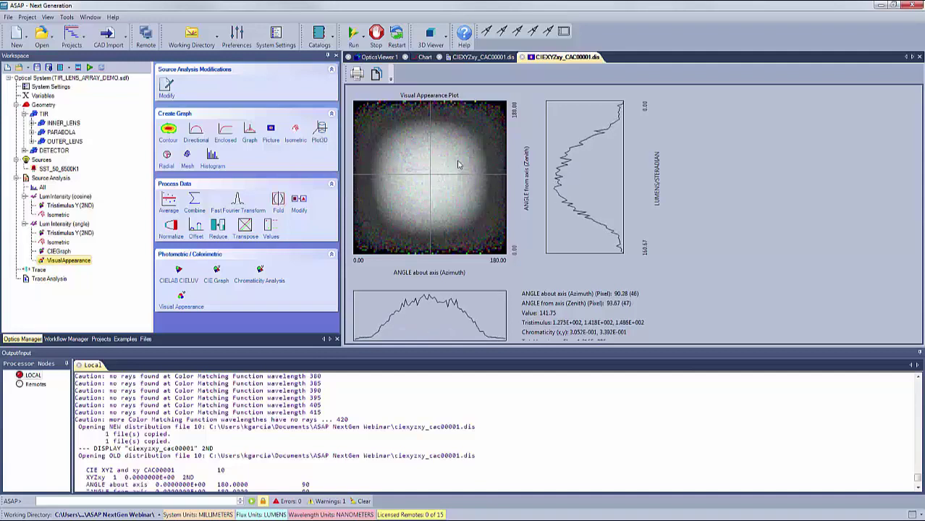
Step: Bring up the commands for arranging the open result windows
click(90, 17)
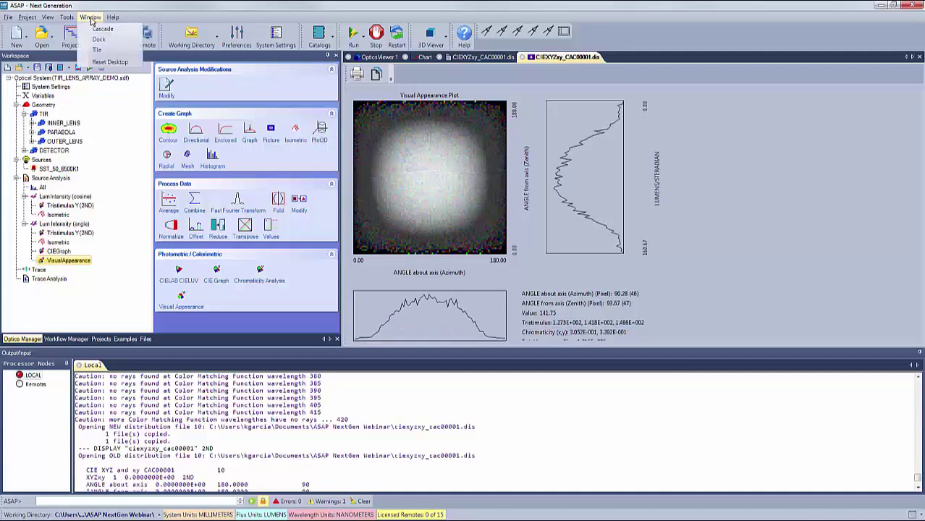
Step: Tile the viewer, chart and result windows for side-by-side viewing, and dock them back together
click(99, 50)
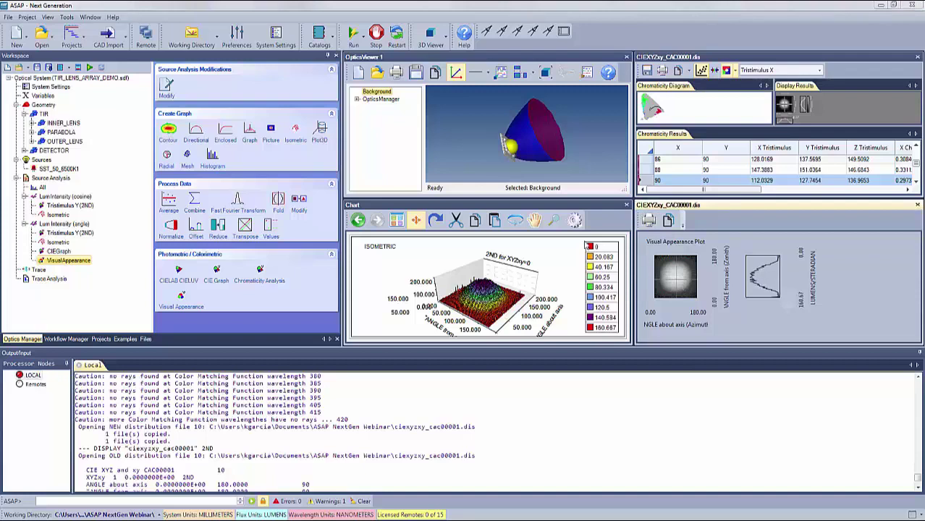
click(89, 18)
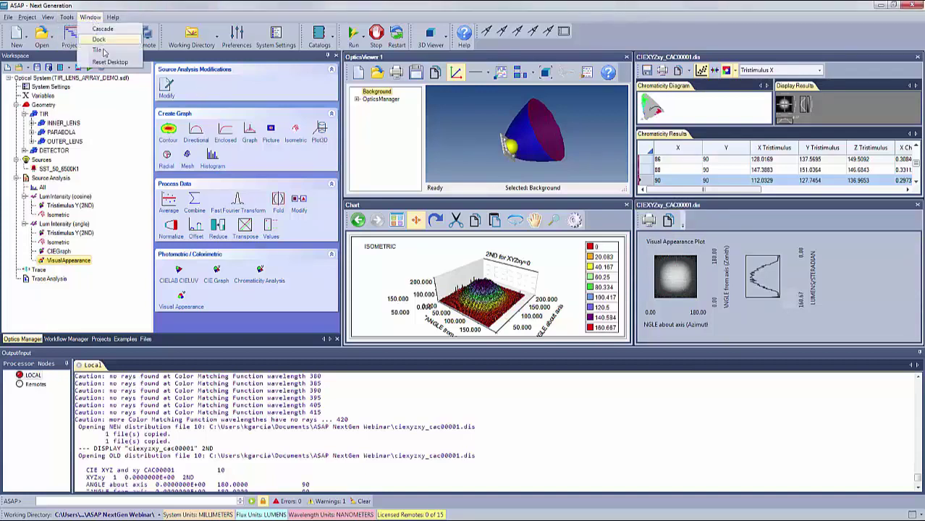
click(99, 40)
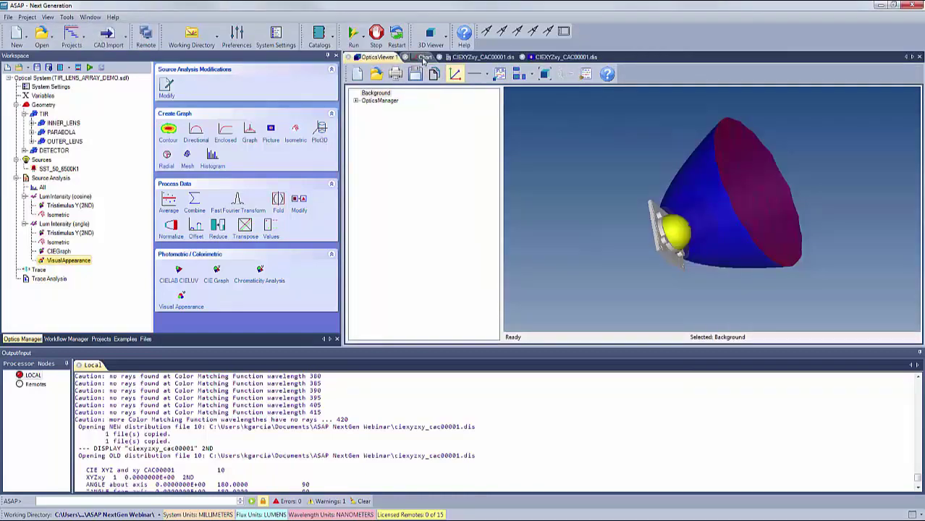
Step: Review the CIE chromaticity results and the visual appearance plot
click(485, 57)
click(485, 58)
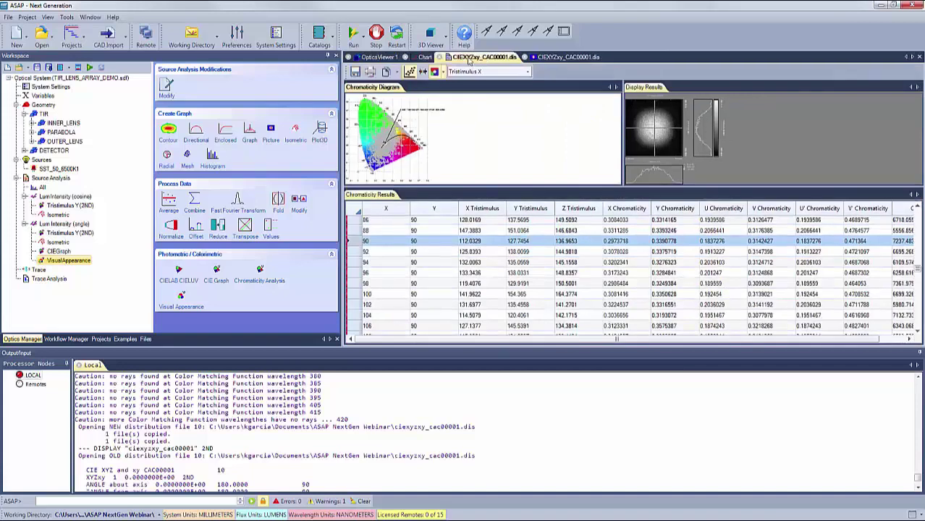
click(553, 59)
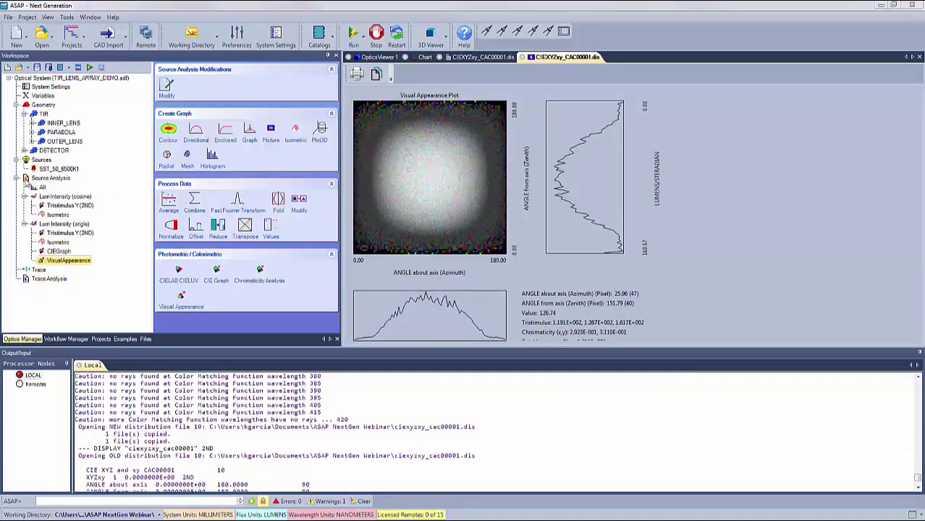
Step: Insert a trace that plots every 10000th ray together with the geometry, titled SYSTEM RAY TRACE
click(17, 178)
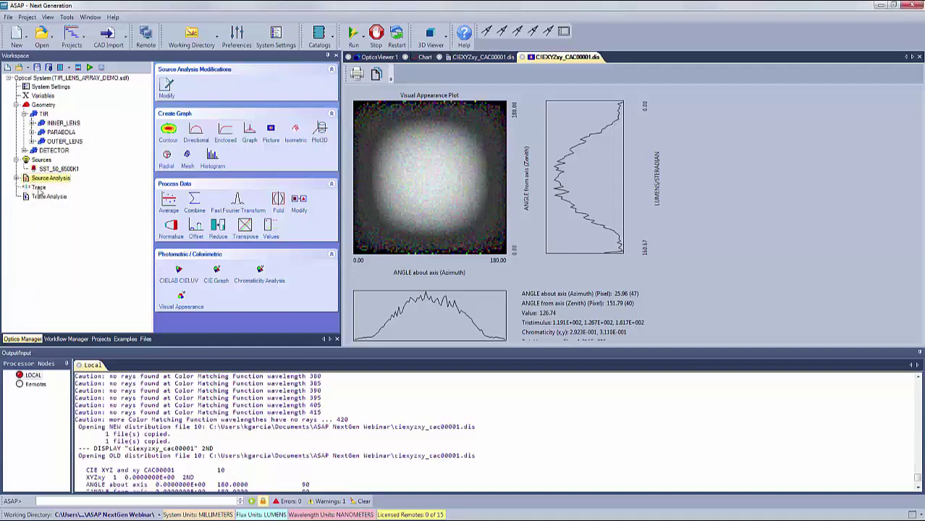
click(40, 189)
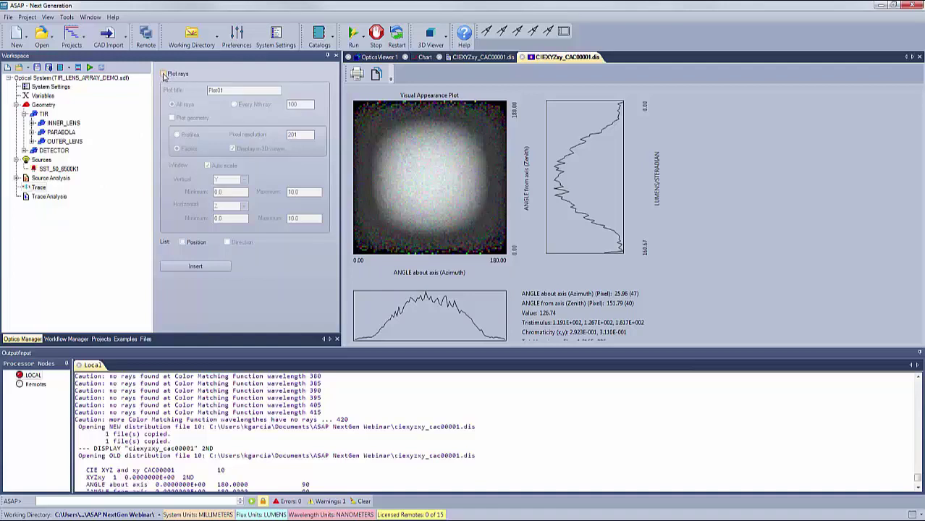
click(164, 75)
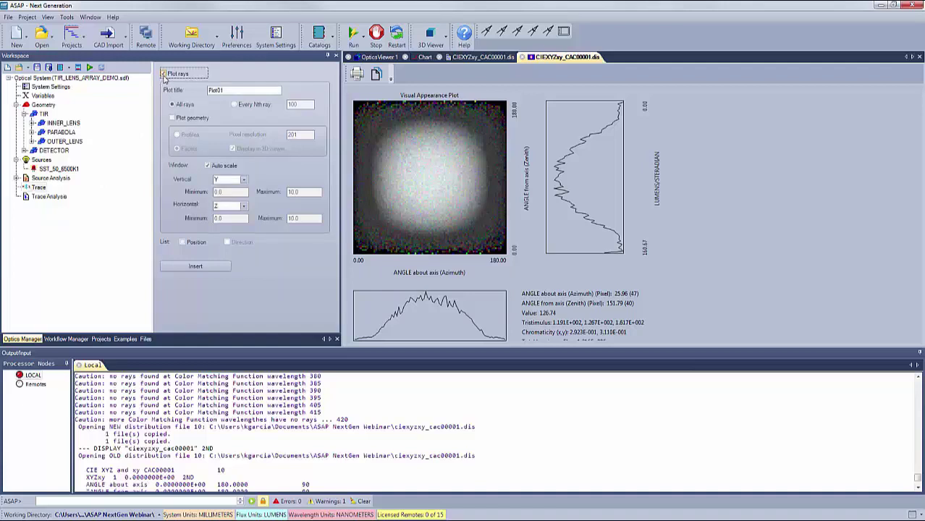
double_click(216, 90)
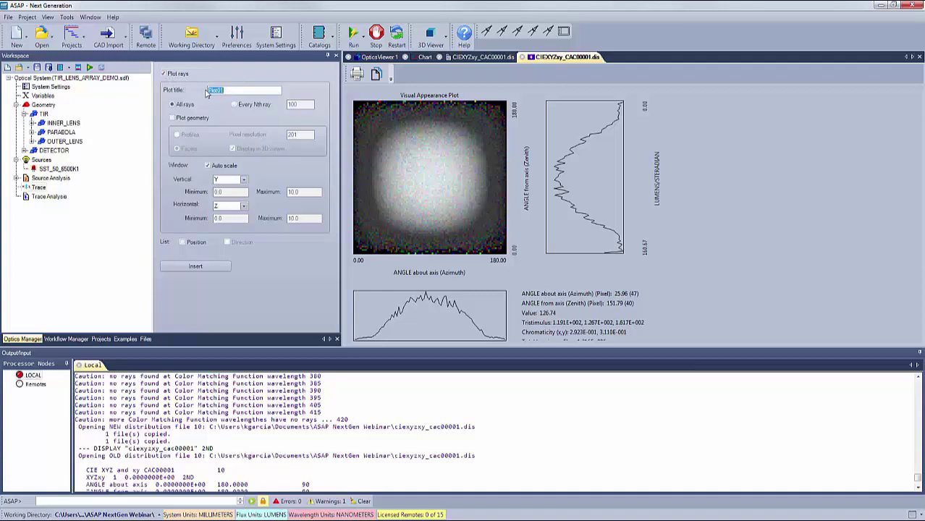
text(SYSTEM RAY TRACE)
click(233, 104)
click(298, 105)
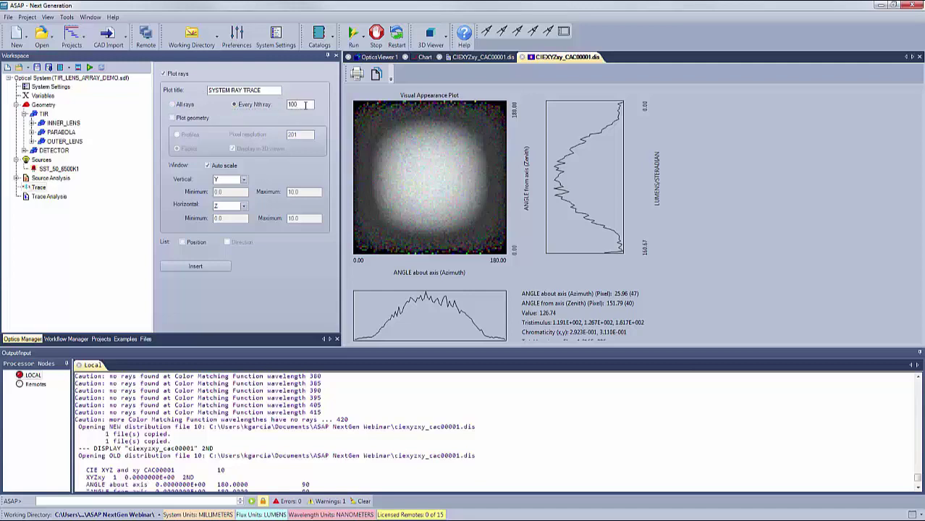
text(00)
click(173, 119)
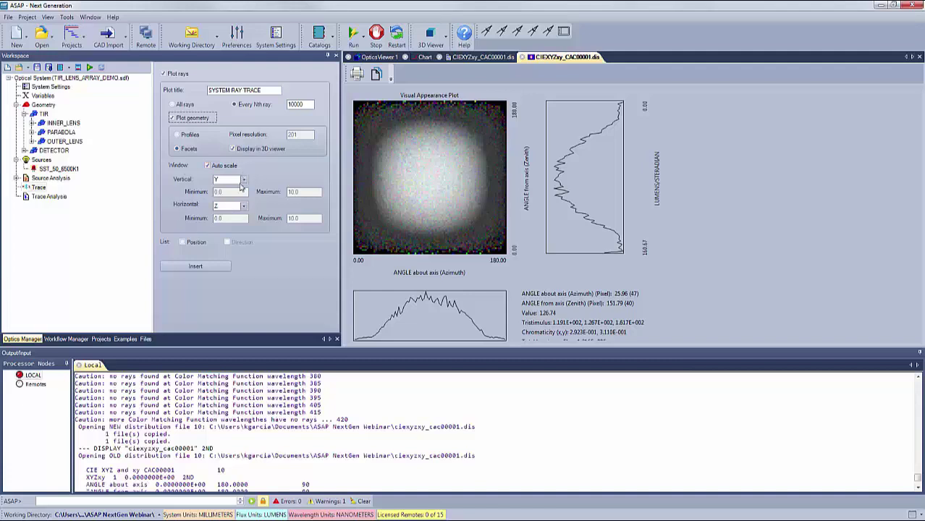
click(194, 267)
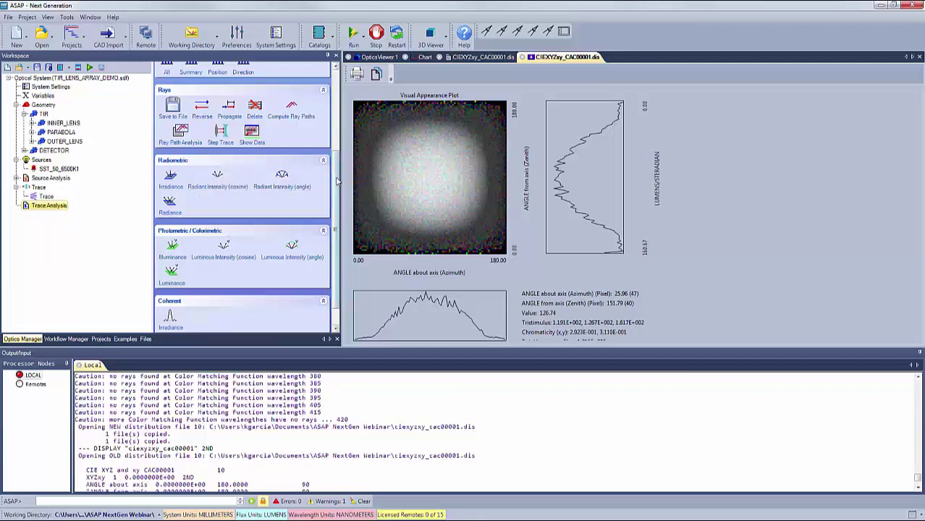
Step: Restrict the trace analysis to the DETECTOR.PLANE surface by considering only that object
scroll(340, 128, up, 1)
scroll(340, 128, up, 1)
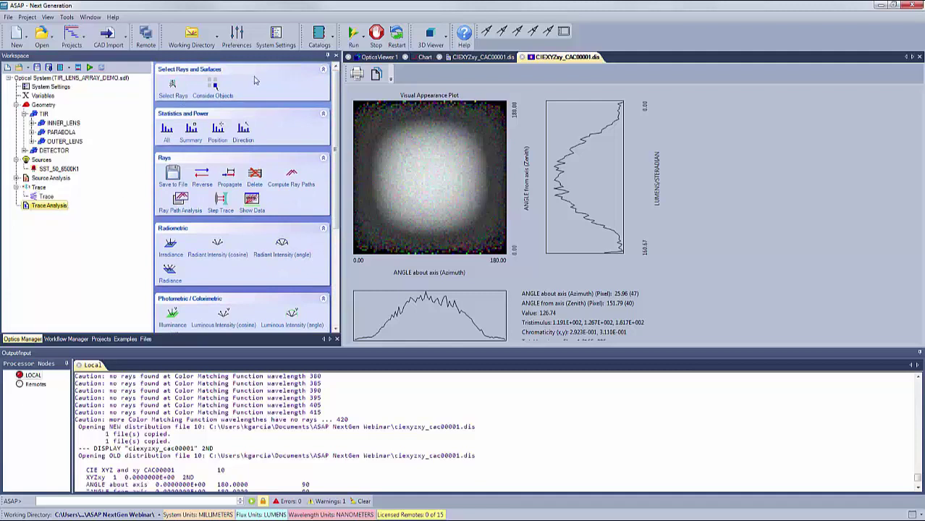
click(214, 87)
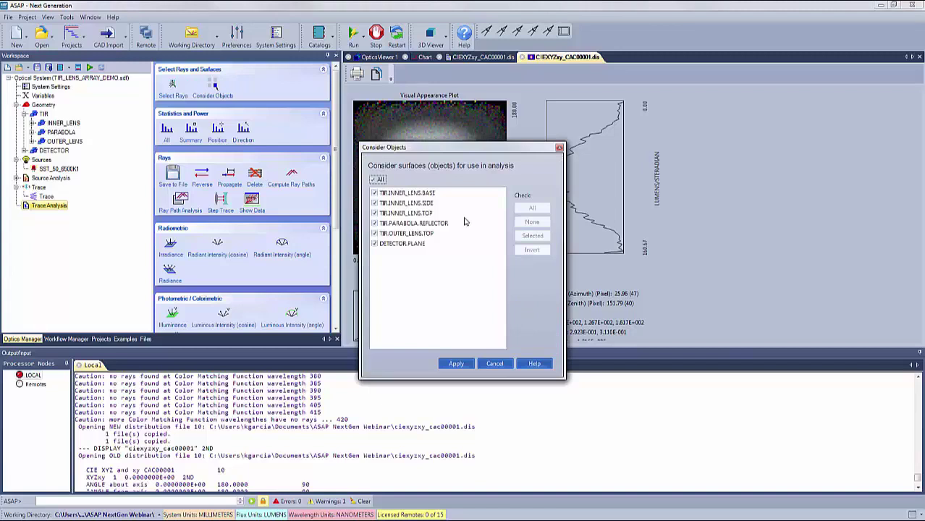
click(375, 180)
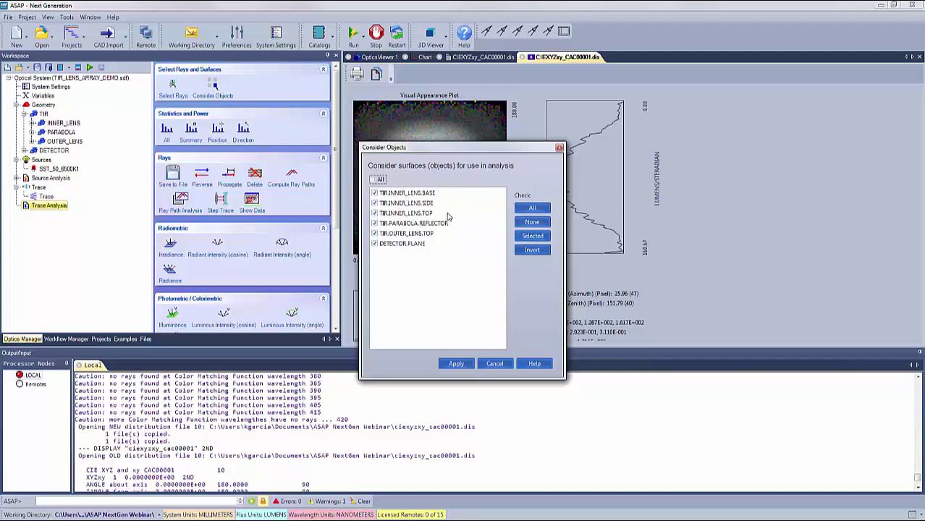
click(532, 222)
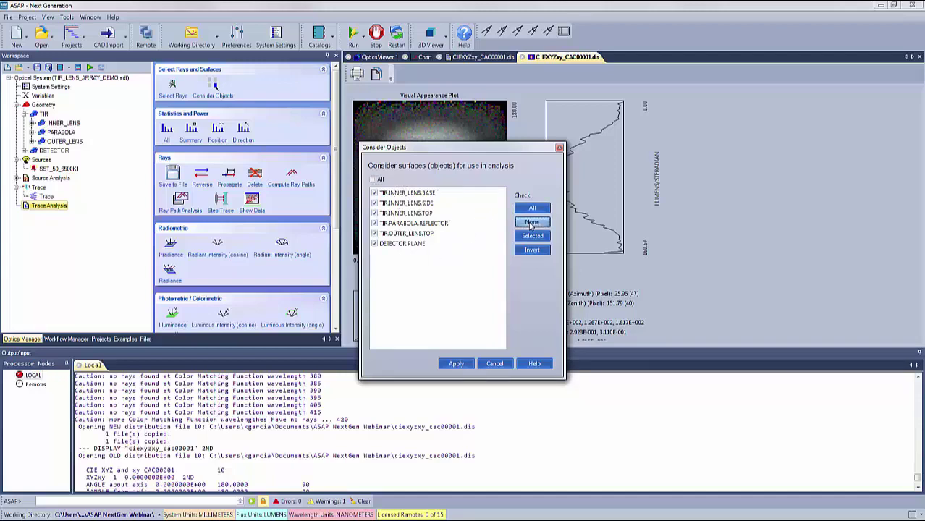
click(375, 245)
click(457, 364)
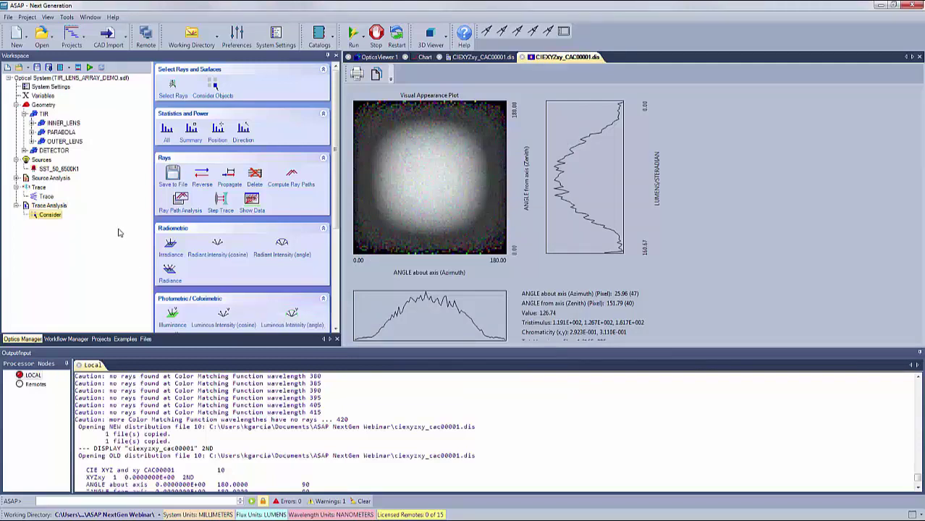
Step: Define an irradiance analysis without auto scale, with the vertical Y axis ranging from -75 to 75
click(174, 249)
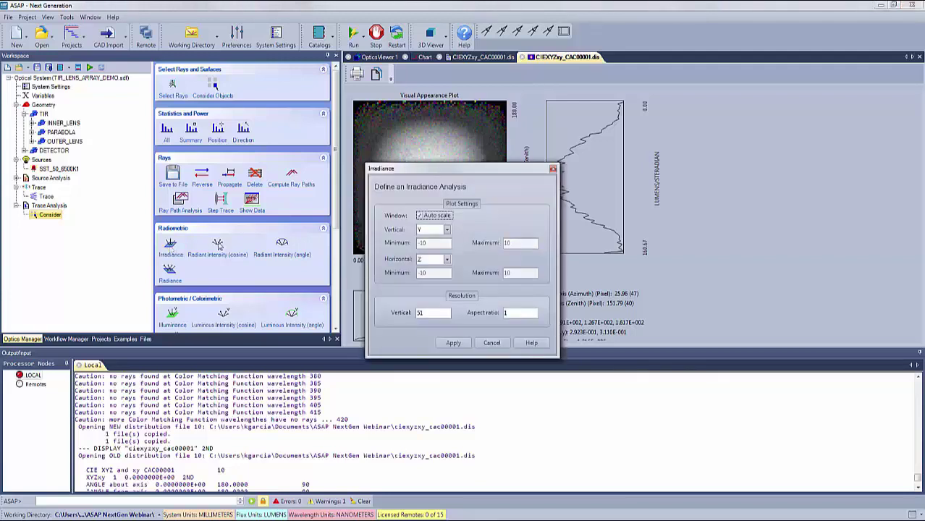
drag(437, 171, 417, 170)
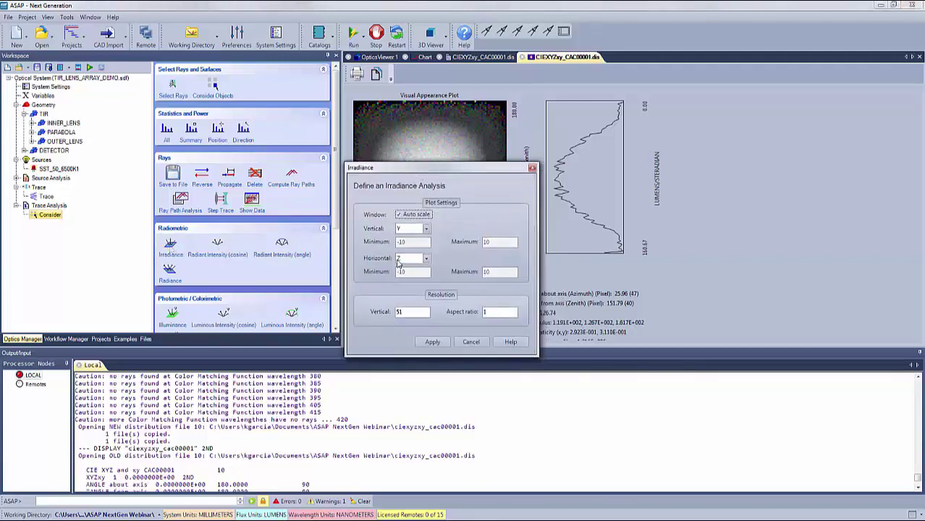
click(399, 215)
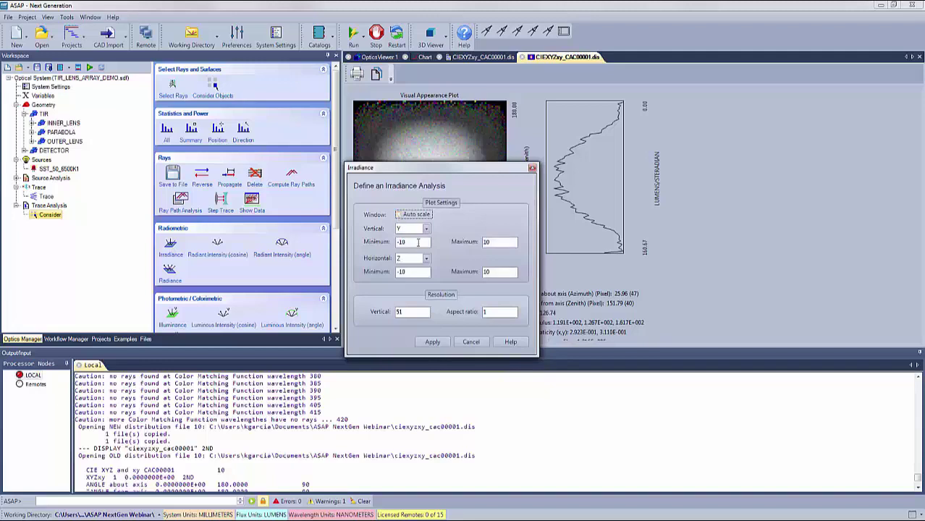
click(405, 242)
text(-75)
click(491, 241)
text(75)
Step: Set the irradiance horizontal axis to X with a range of -75 to 75, and apply the analysis
click(414, 259)
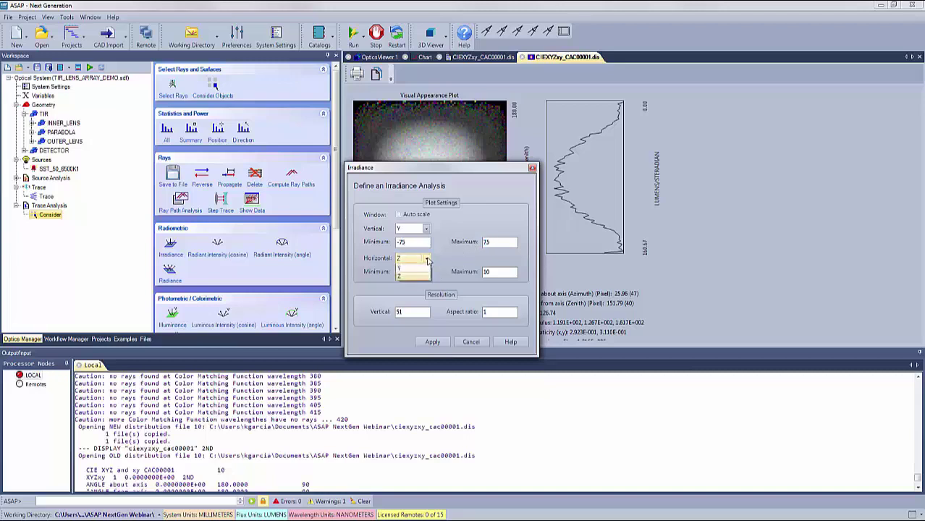
click(410, 269)
click(408, 273)
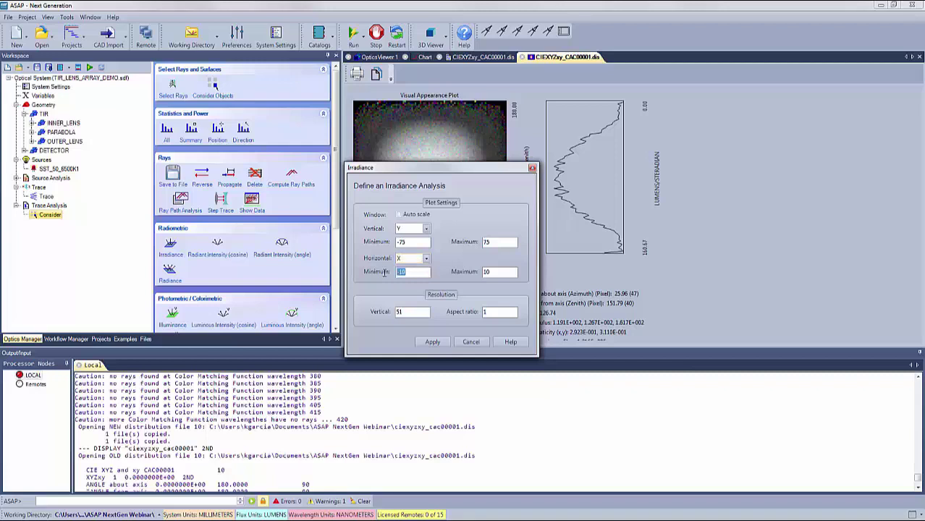
text(-75)
key(Tab)
text(75)
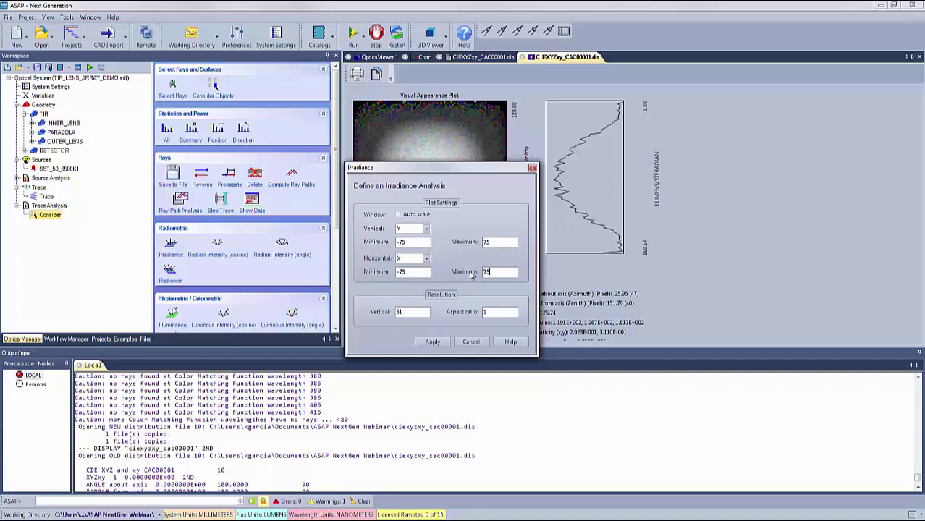
click(432, 342)
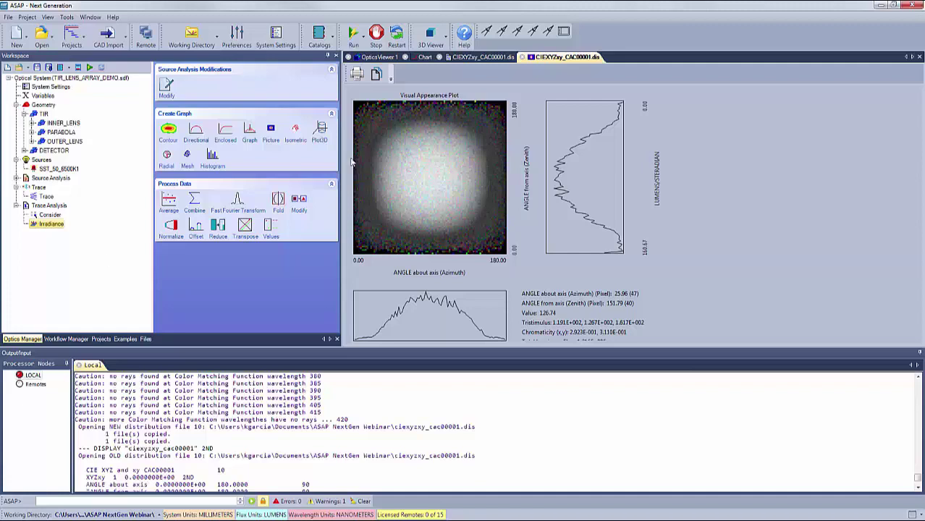
Step: Add a contour plot titled IRRADIANCE CONTOUR to the irradiance analysis, writing it to the 3D vector file
click(383, 57)
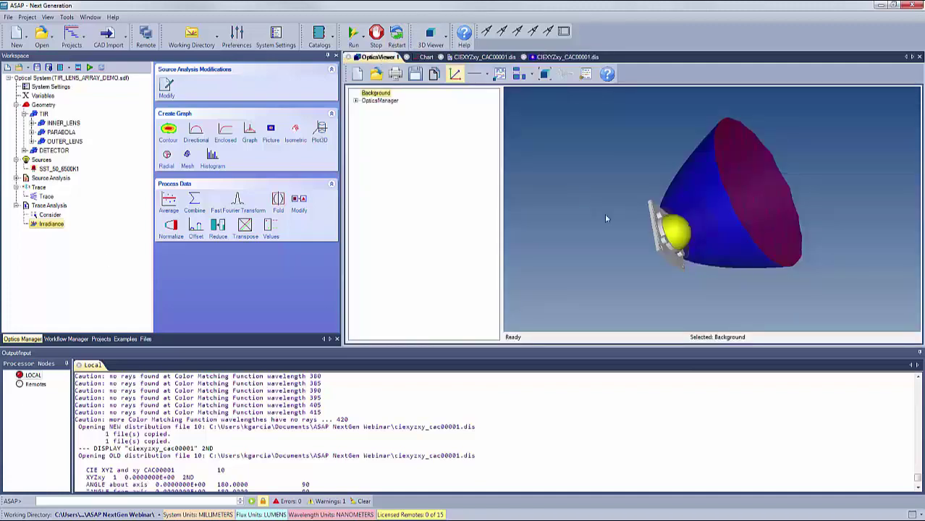
mouse_move(605, 213)
mouse_down()
mouse_move(593, 225)
mouse_move(639, 221)
mouse_move(613, 224)
mouse_up()
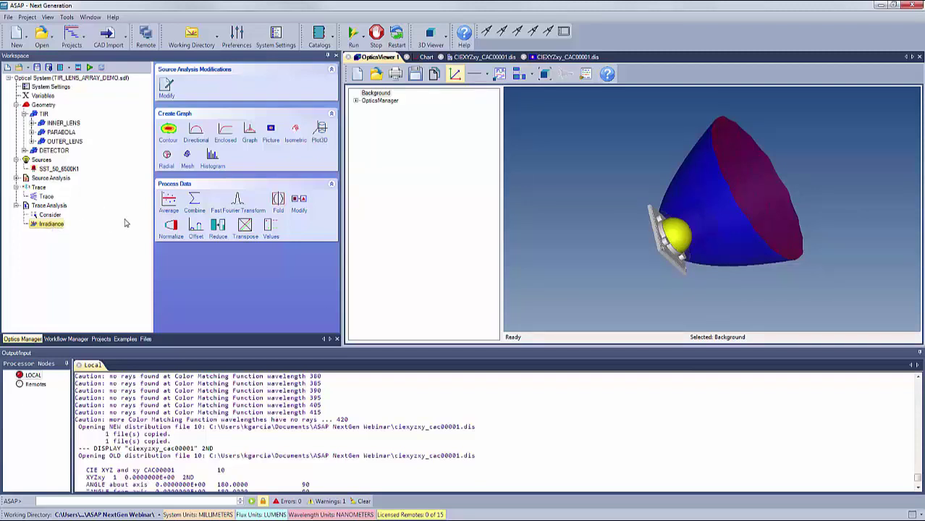
click(169, 131)
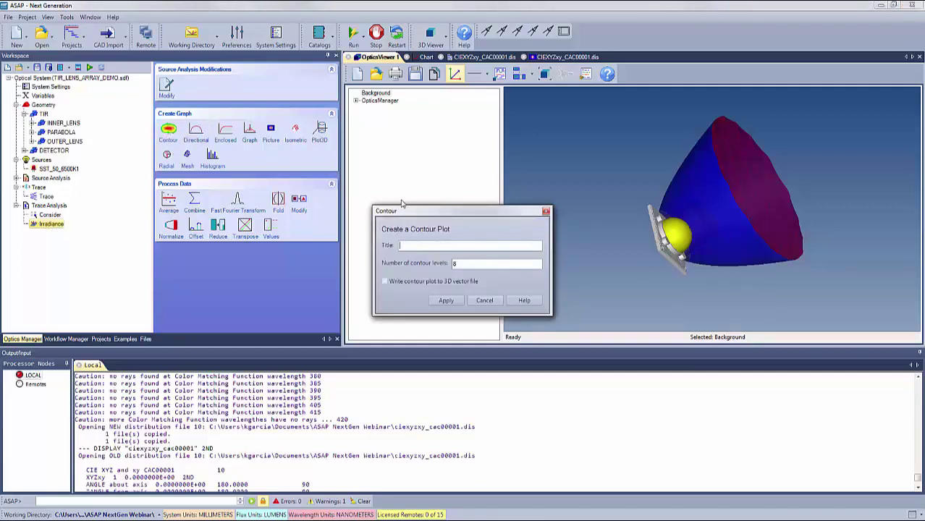
text(IRRADIANCE CONTOUR)
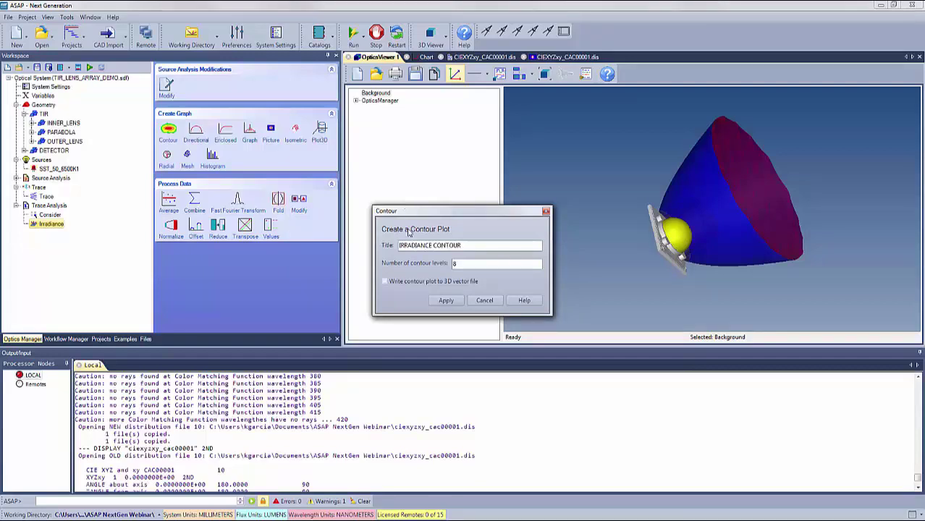
click(386, 282)
click(446, 301)
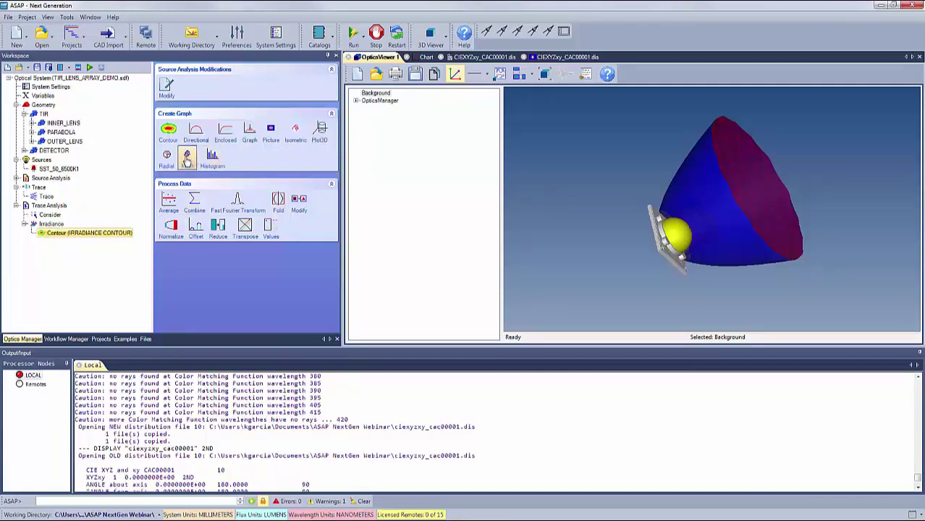
Step: Add a mesh of the irradiance distribution with display of the 3-D vector file enabled
click(187, 158)
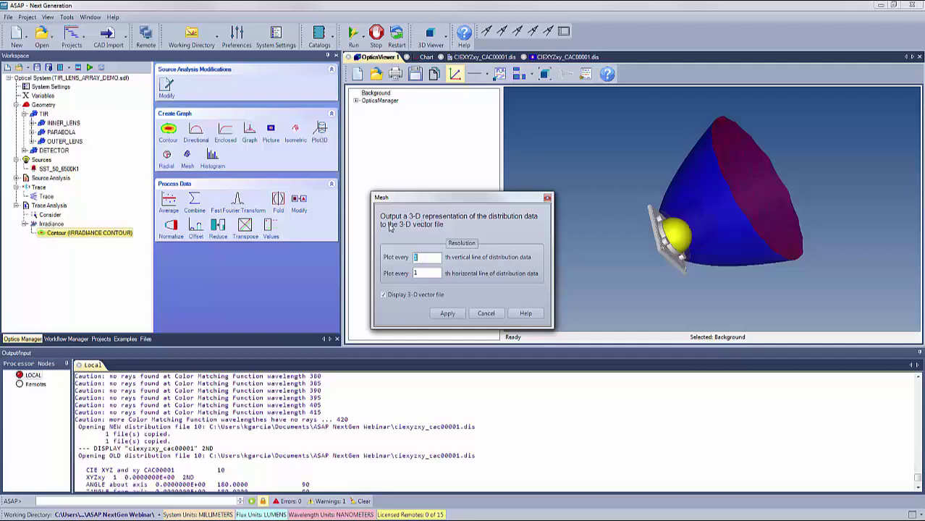
click(384, 296)
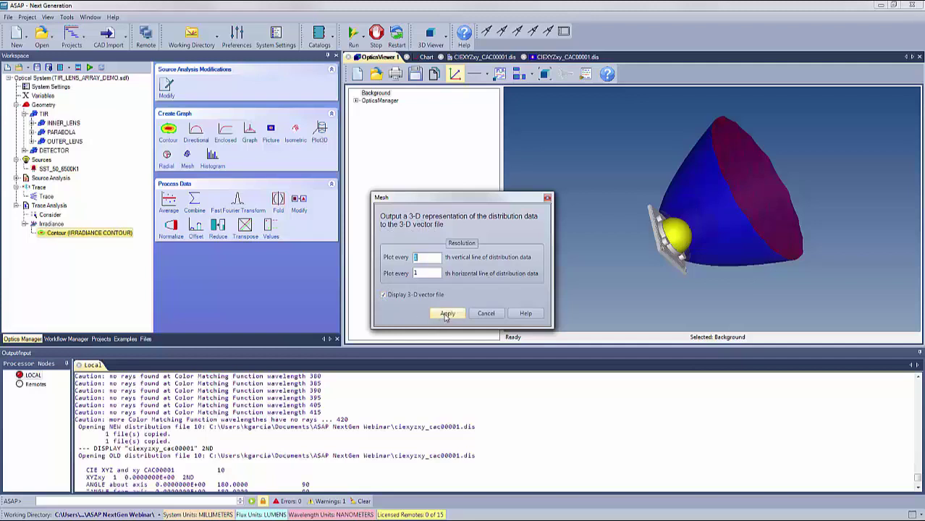
click(447, 315)
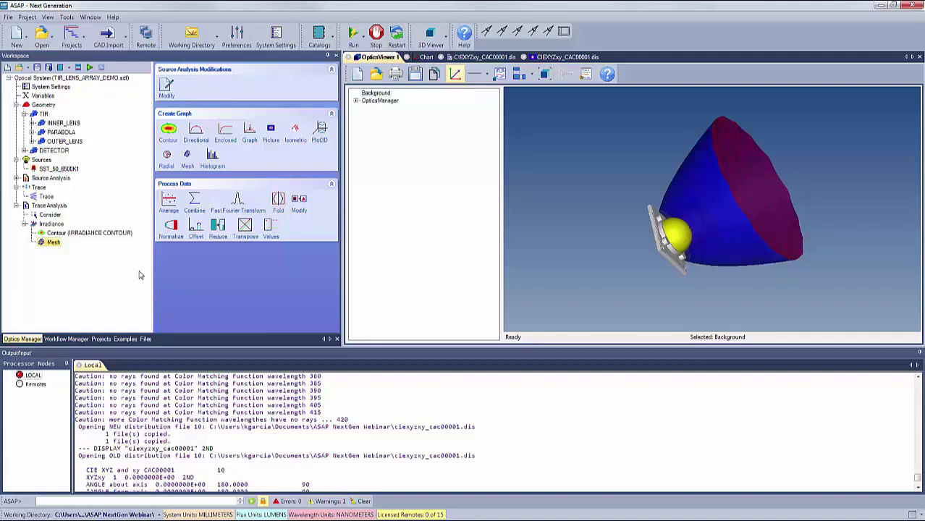
Step: Start an illuminance analysis under Trace Analysis without auto scale, with the vertical Y axis ranging from -75 to 75
click(48, 207)
scroll(338, 174, down, 3)
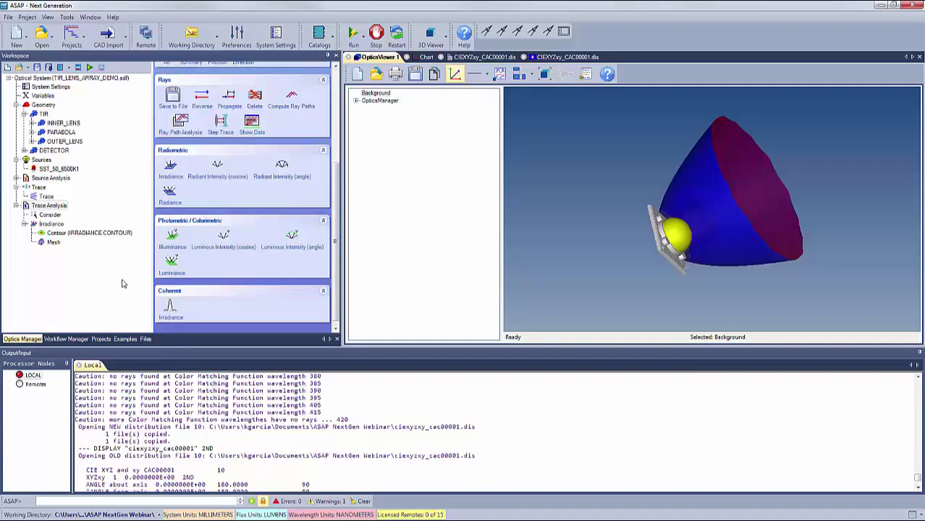
click(172, 239)
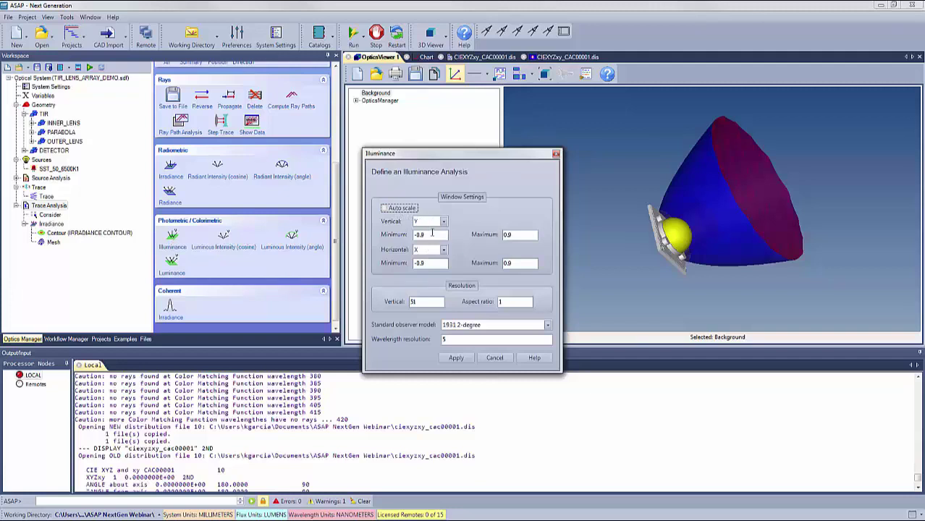
click(402, 207)
key(Tab)
key(Tab)
text(-75)
key(Tab)
text(75)
Step: Set the illuminance analysis's horizontal X range to -75 to 75
key(Tab)
key(Tab)
text(-)
double_click(518, 264)
text(75)
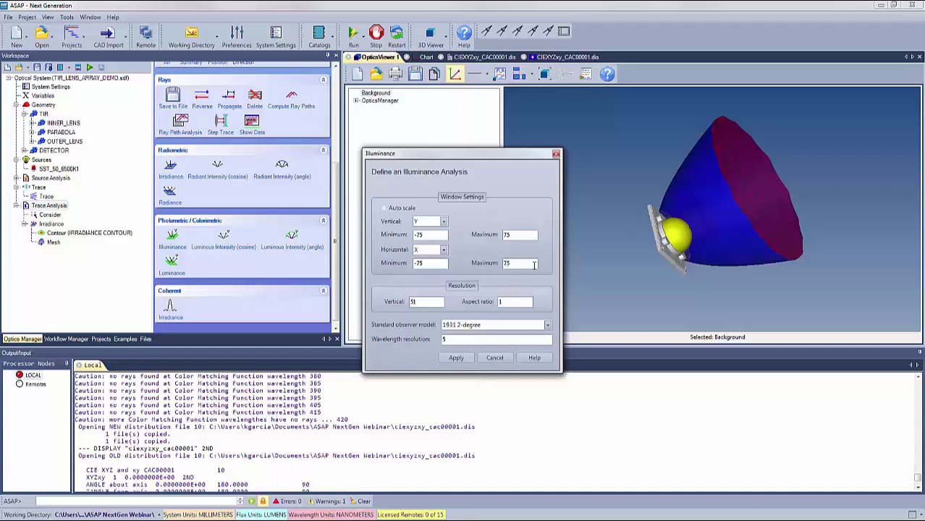
Step: Accept the illuminance analysis definition and add a chromaticity analysis of Tristimulus Y data to it
click(456, 358)
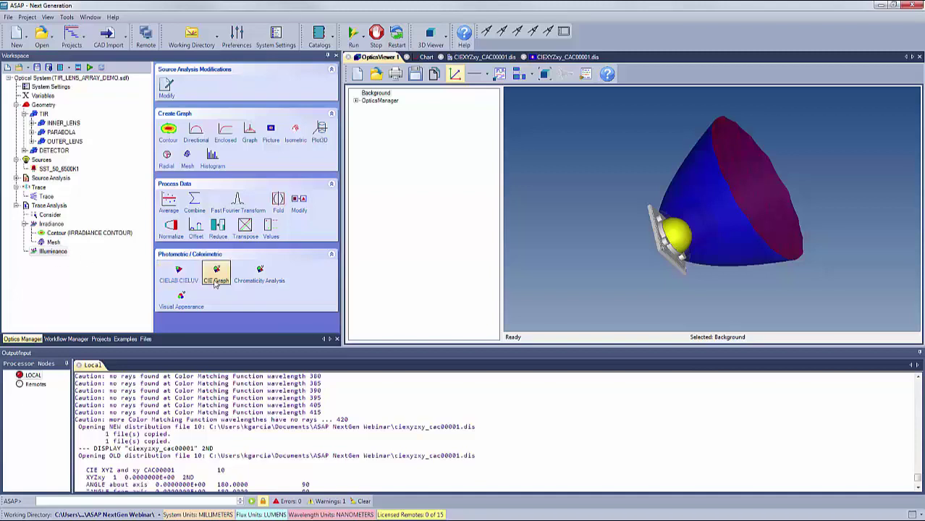
click(261, 275)
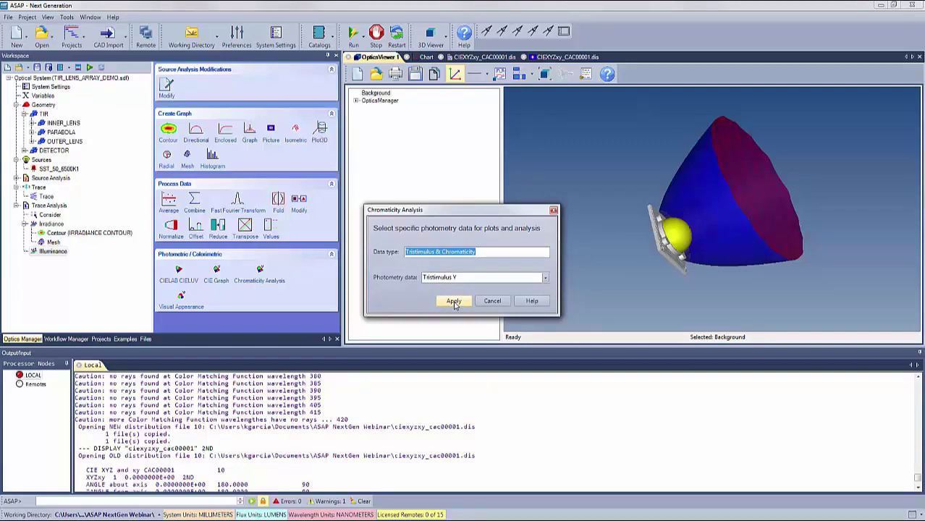
click(454, 302)
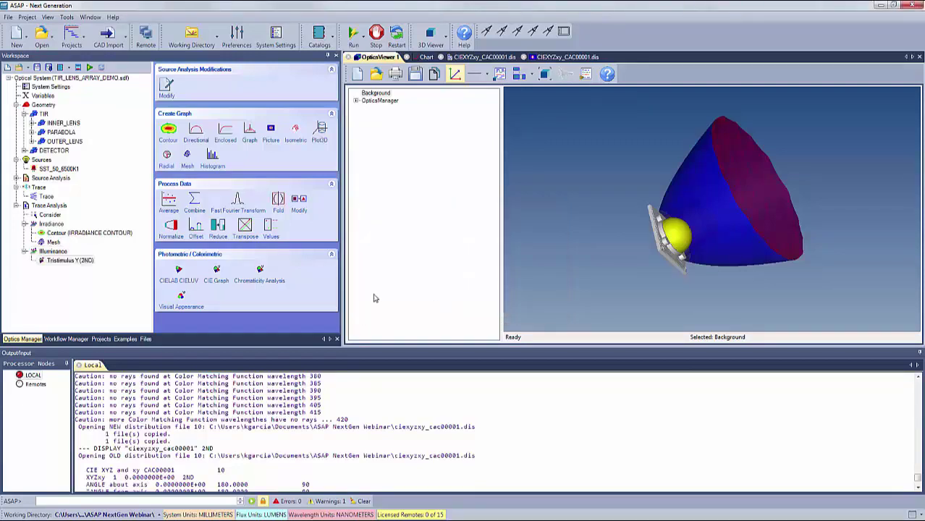
Step: Add an isometric view, a CIE graph and a visual appearance plot to the illuminance analysis
click(294, 138)
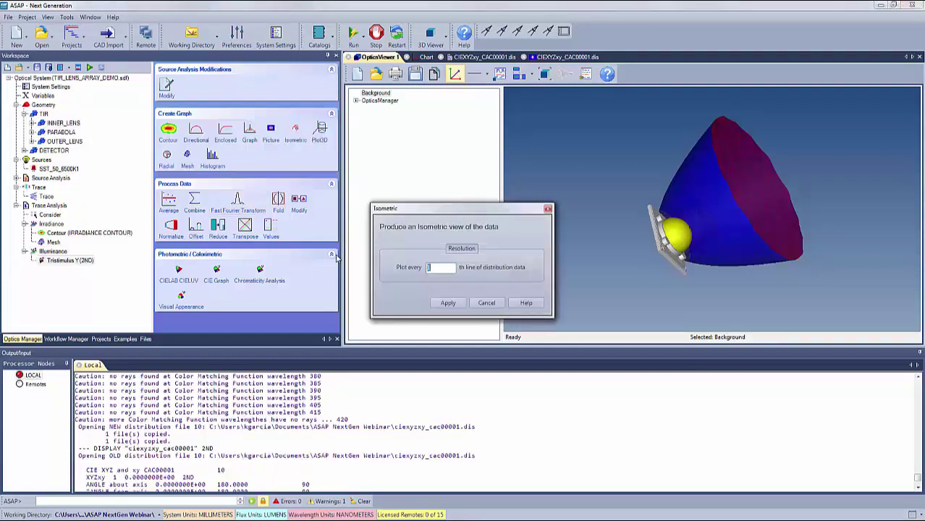
click(448, 304)
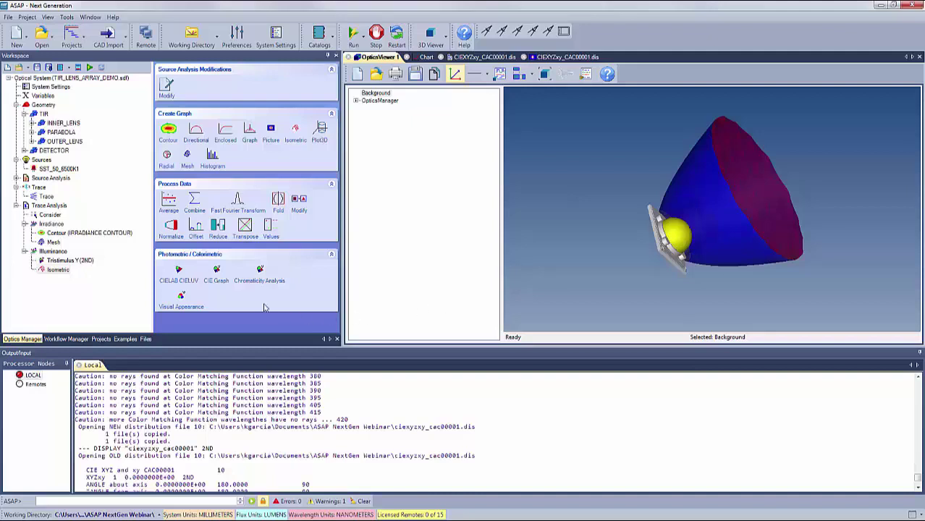
click(216, 275)
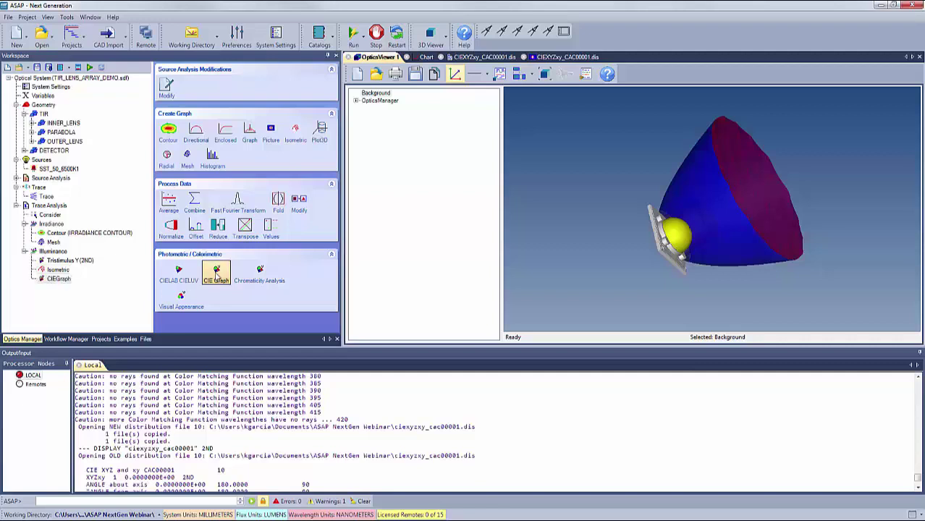
click(181, 299)
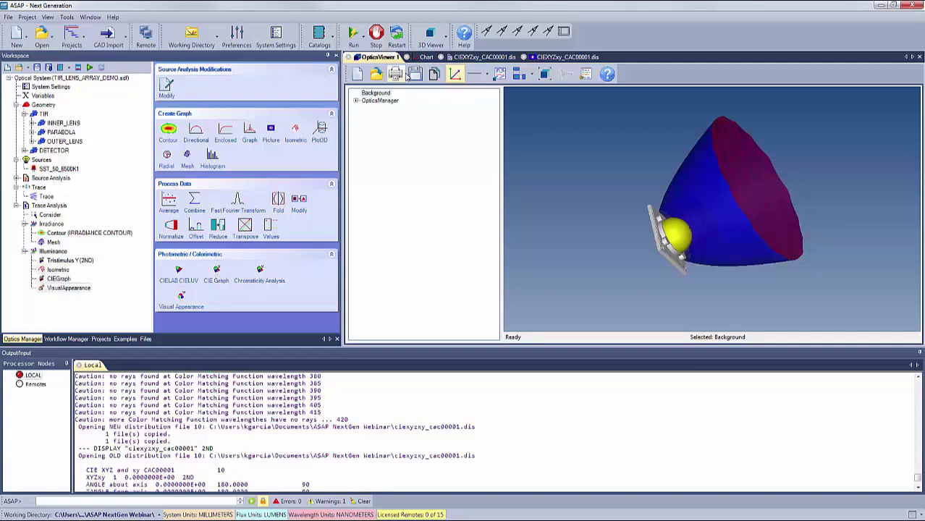
Step: Close the old chart and both CIEXYZxy_CAC00001.dis result windows, leaving only the 3D view of the optics
click(407, 58)
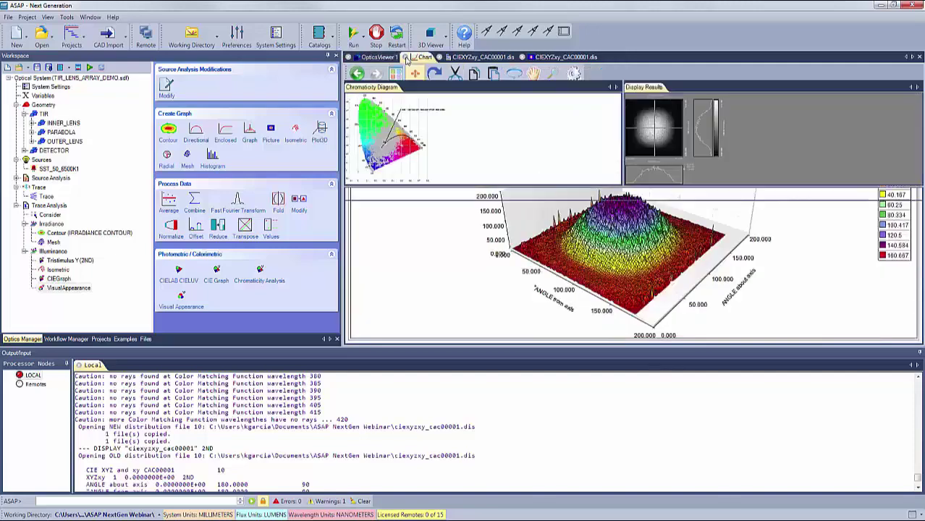
click(406, 58)
click(407, 58)
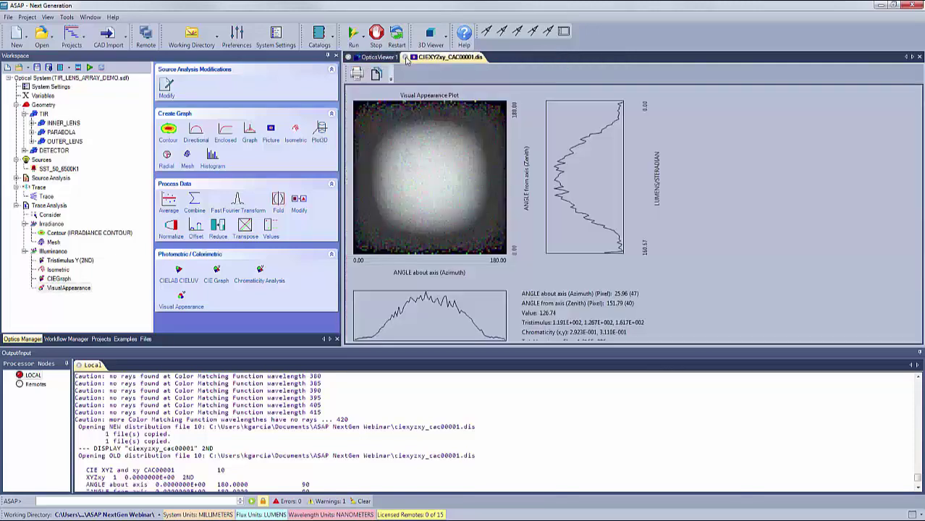
click(407, 58)
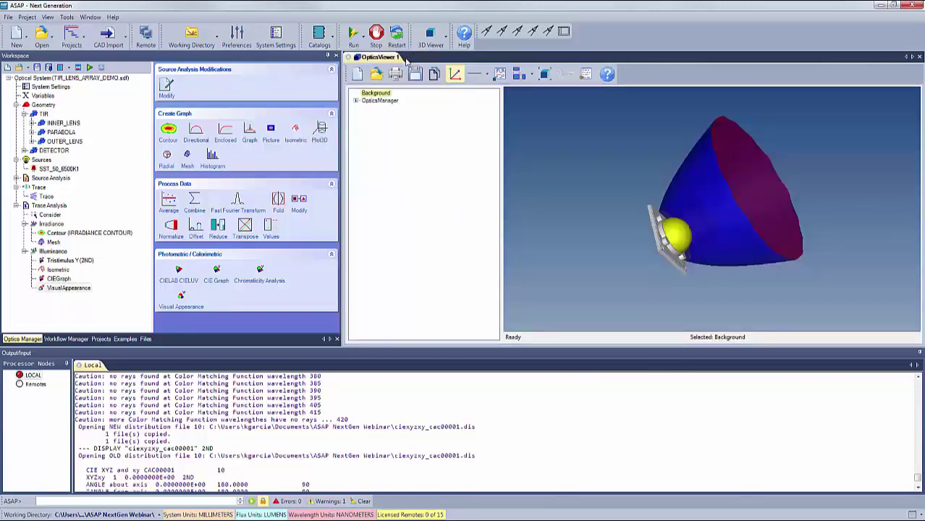
Step: Restart the session with the console output cleared and run the complete optical system
click(396, 35)
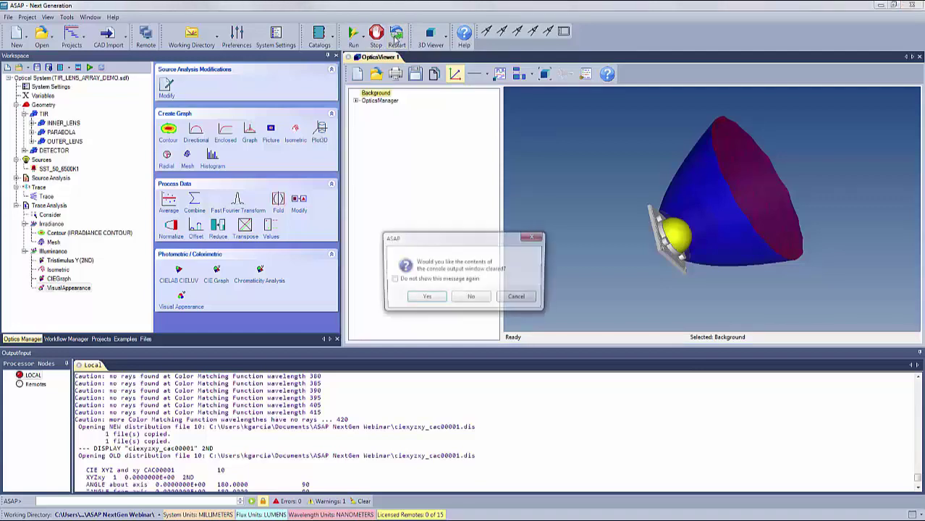
click(427, 297)
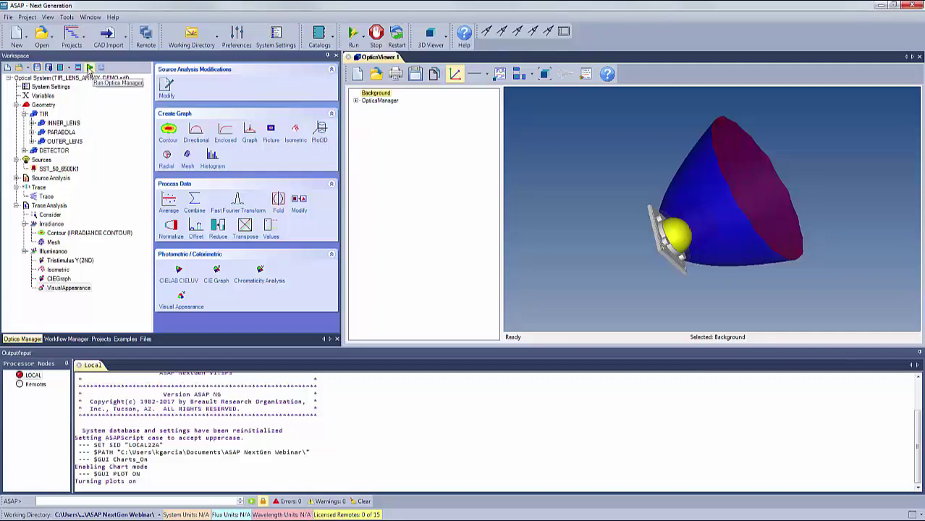
click(89, 66)
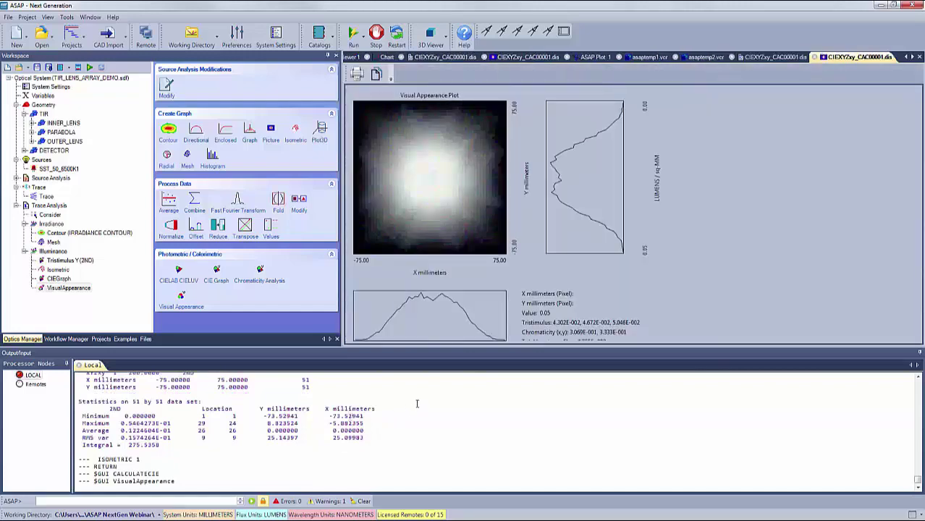
Step: Review the run's charts one by one, from the source isometric plots through the irradiance contour to the illuminance isometric view
click(386, 57)
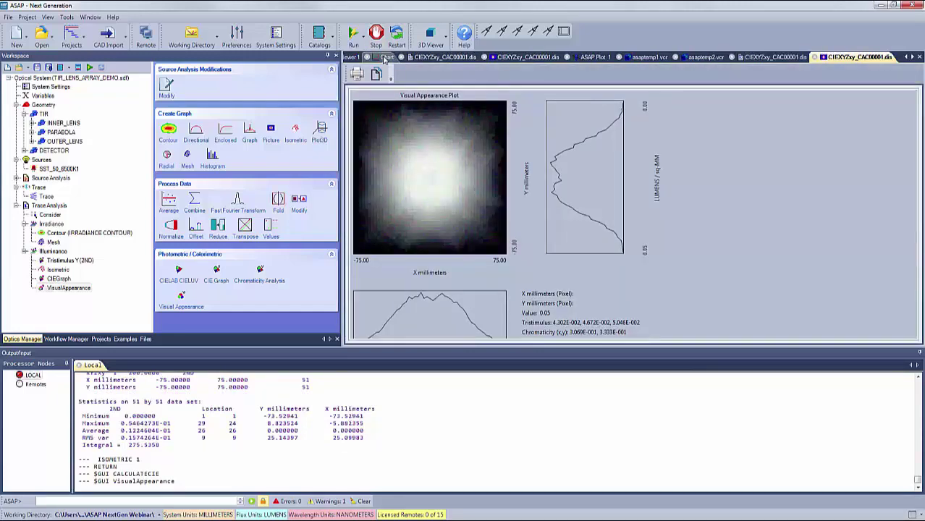
click(358, 74)
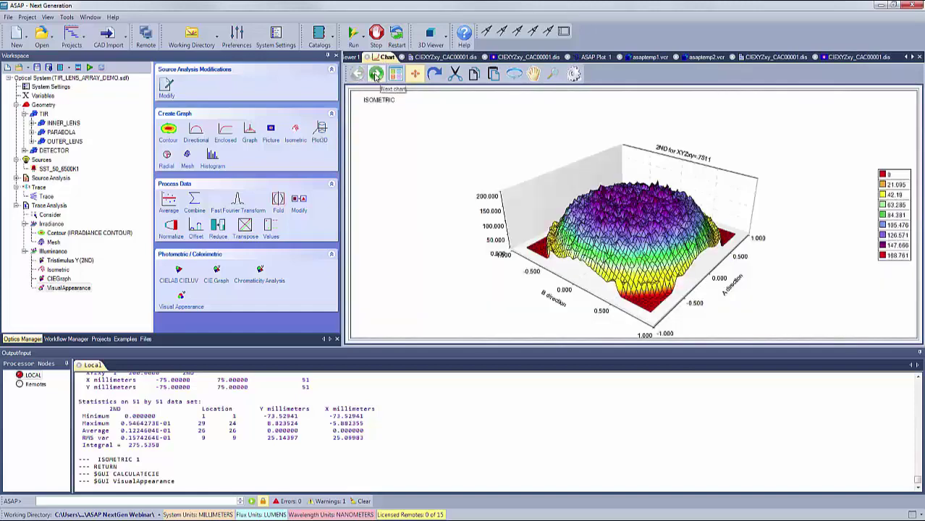
click(376, 74)
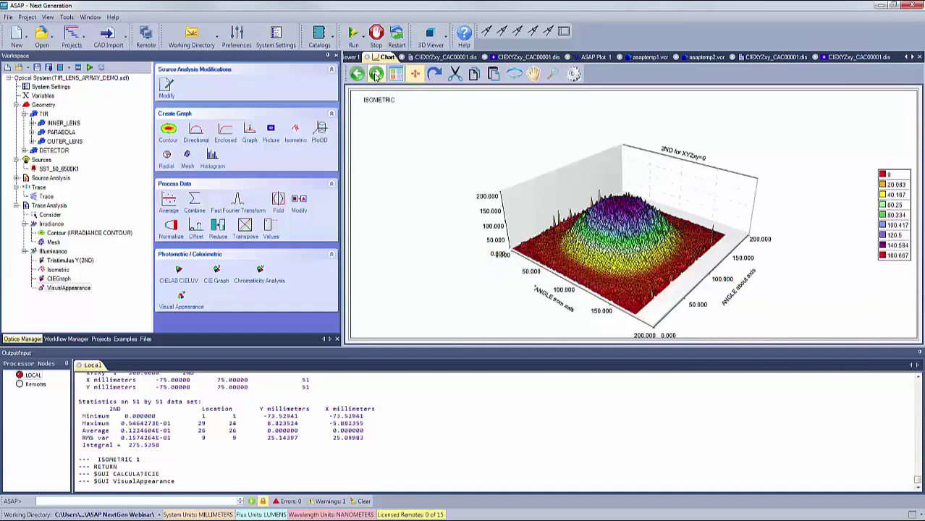
click(376, 74)
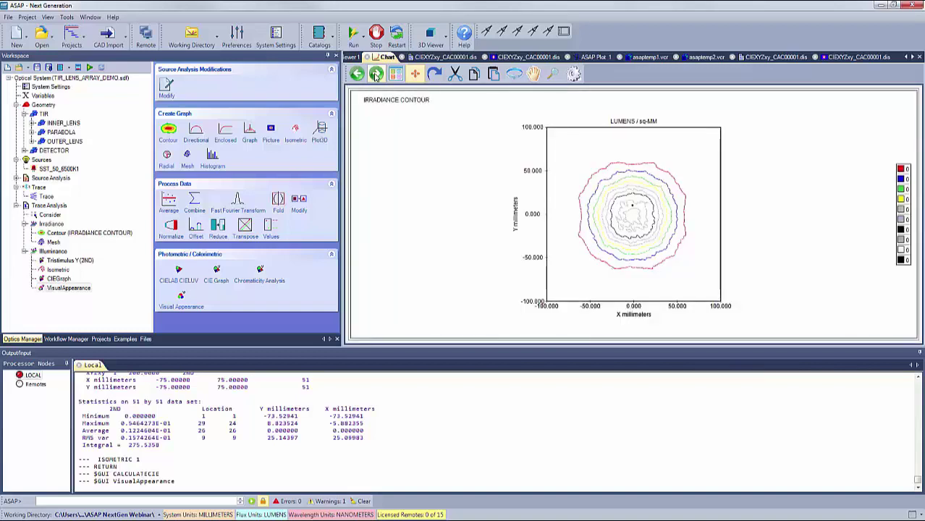
click(376, 74)
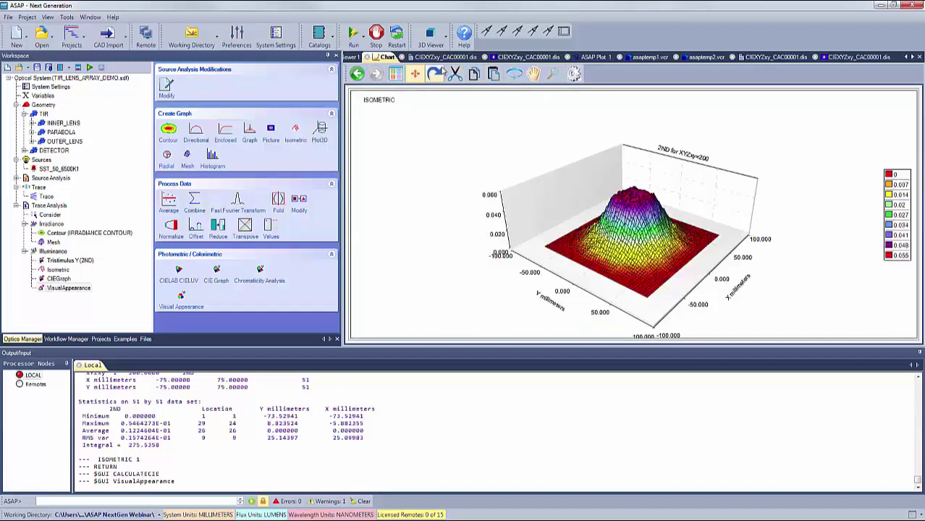
Step: Examine the source chromaticity results, its visual appearance plot, the system ray trace plot and the 3D rays in asaptemp1.vcr
click(443, 57)
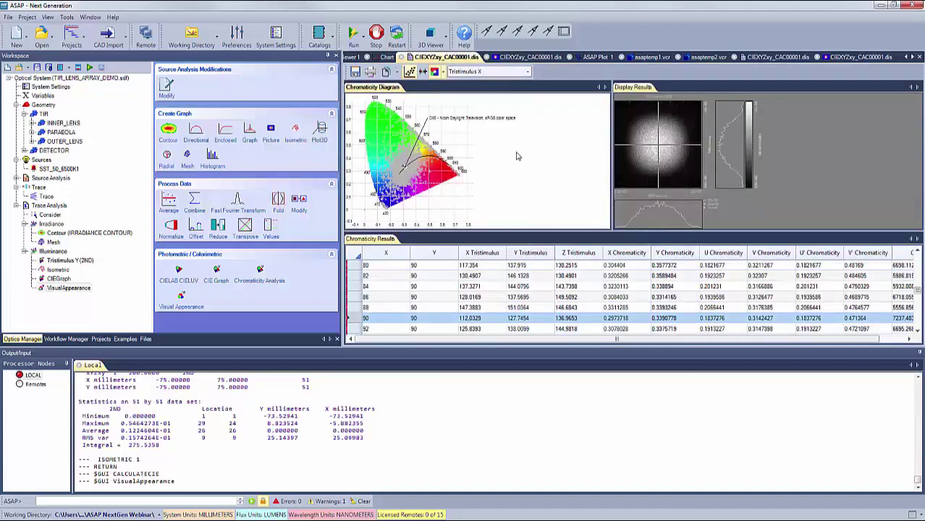
click(528, 57)
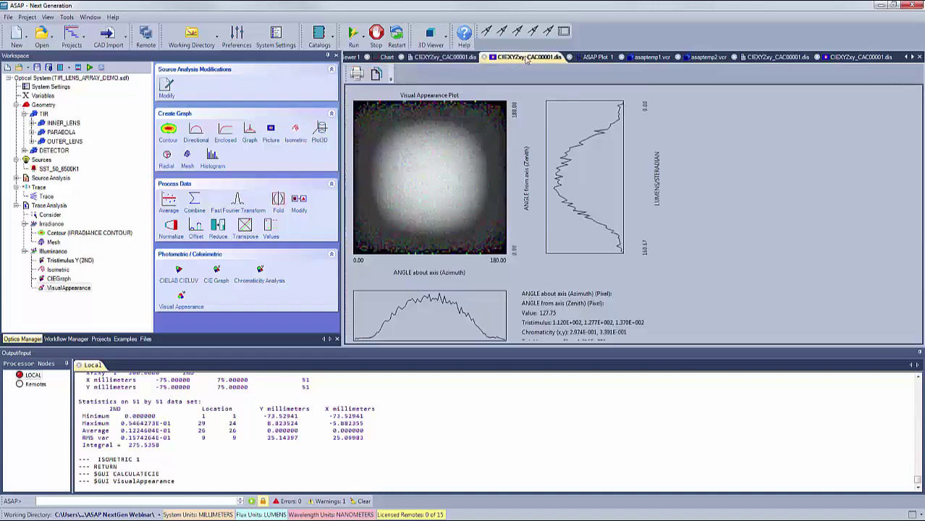
click(595, 57)
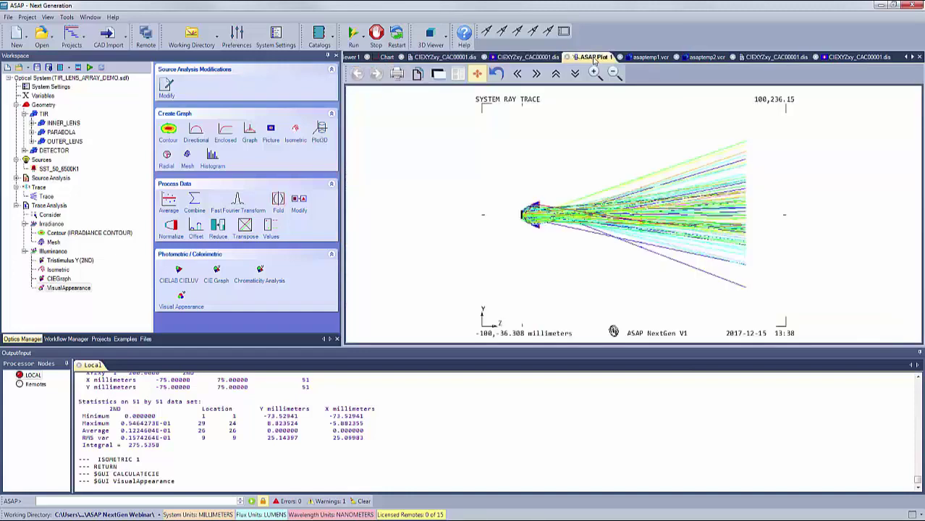
click(648, 58)
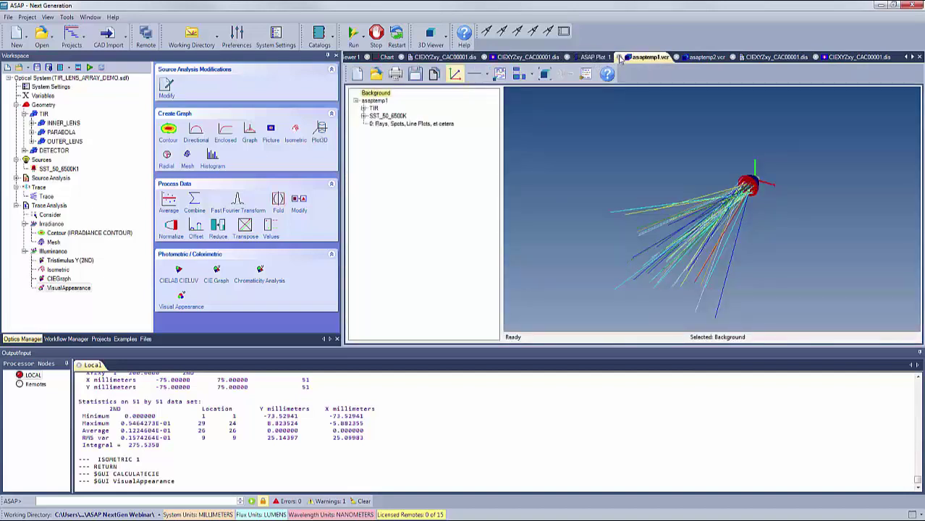
Step: Close asaptemp1.vcr and examine the rays, irradiance contour and mesh in asaptemp2.vcr from several angles
click(620, 57)
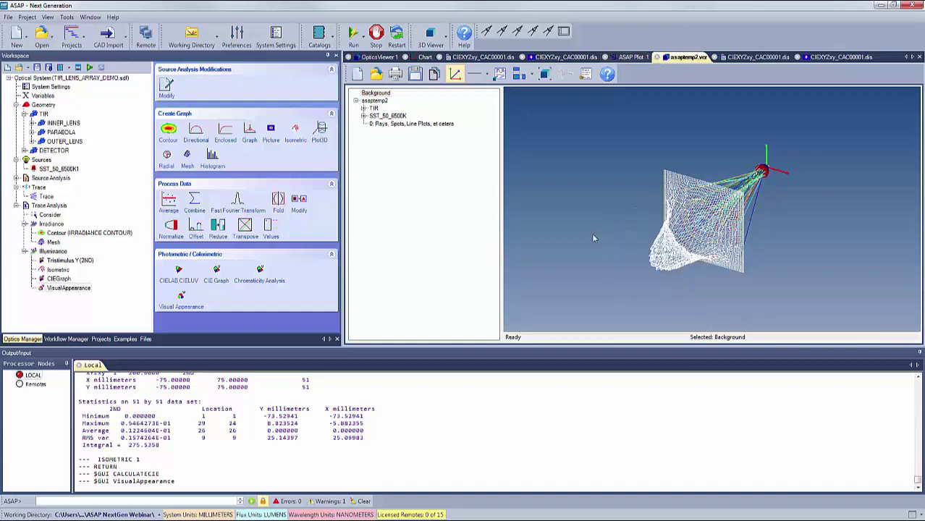
drag(592, 233, 733, 217)
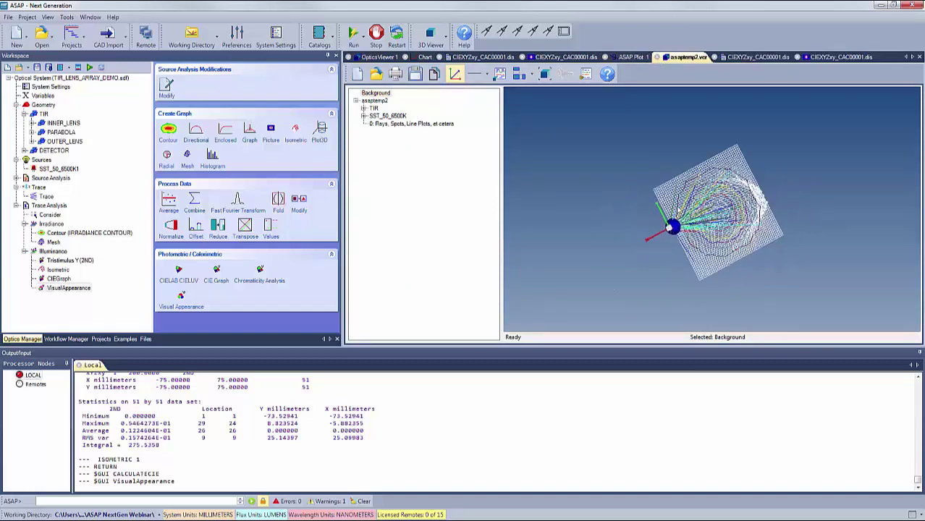
scroll(733, 218, up, 5)
scroll(719, 226, up, 8)
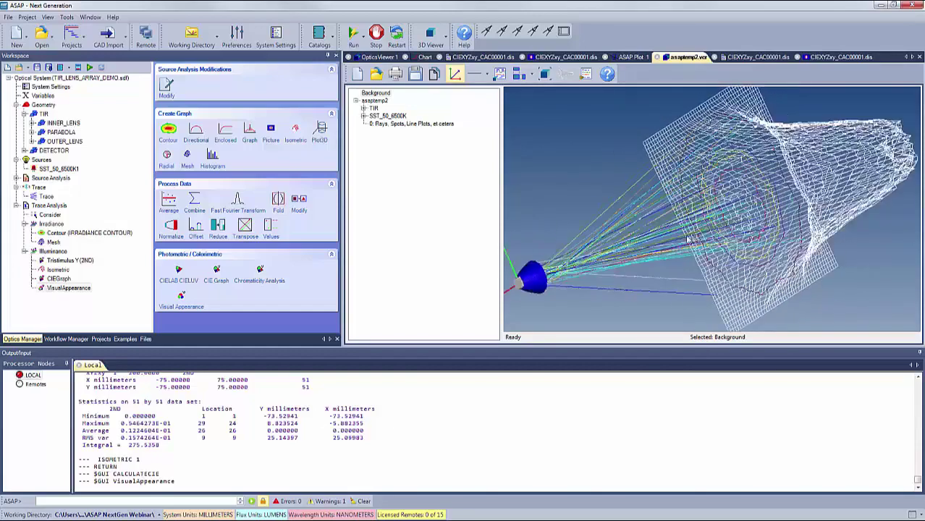
scroll(649, 246, down, 8)
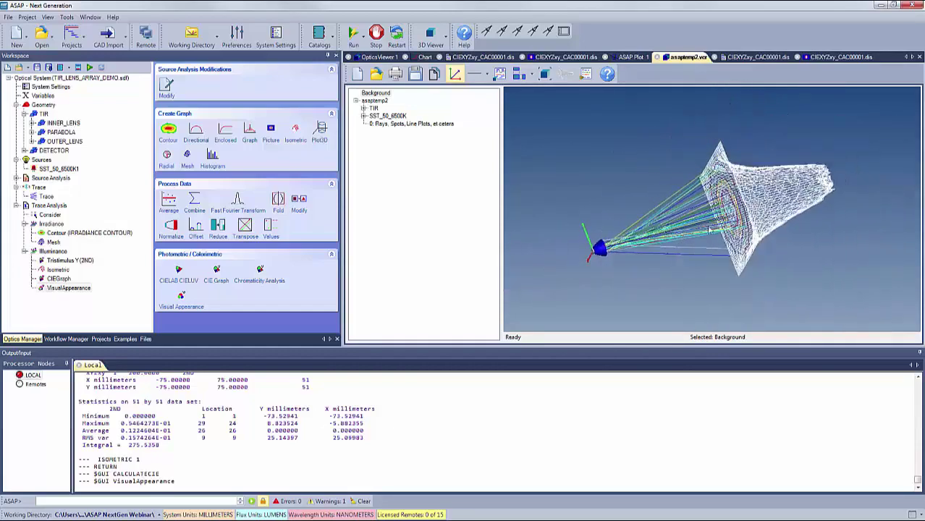
drag(649, 246, 740, 133)
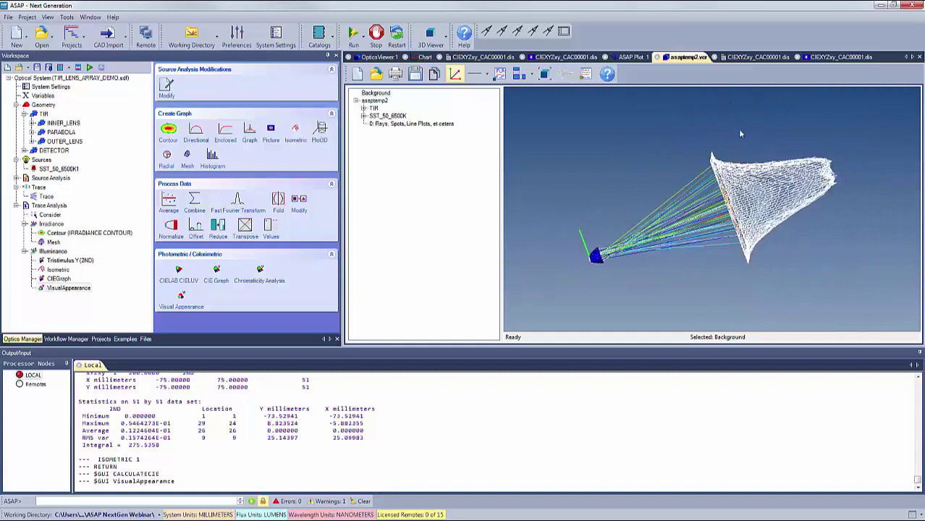
Step: In the illuminance chromaticity results, compare the diagram's reduced and full color gamut and select D65 as the reference illuminant
click(753, 57)
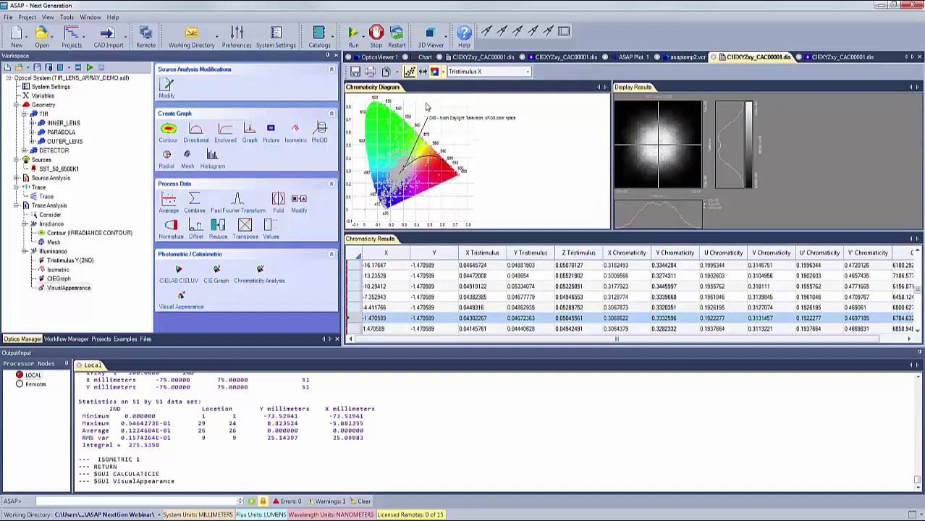
click(424, 72)
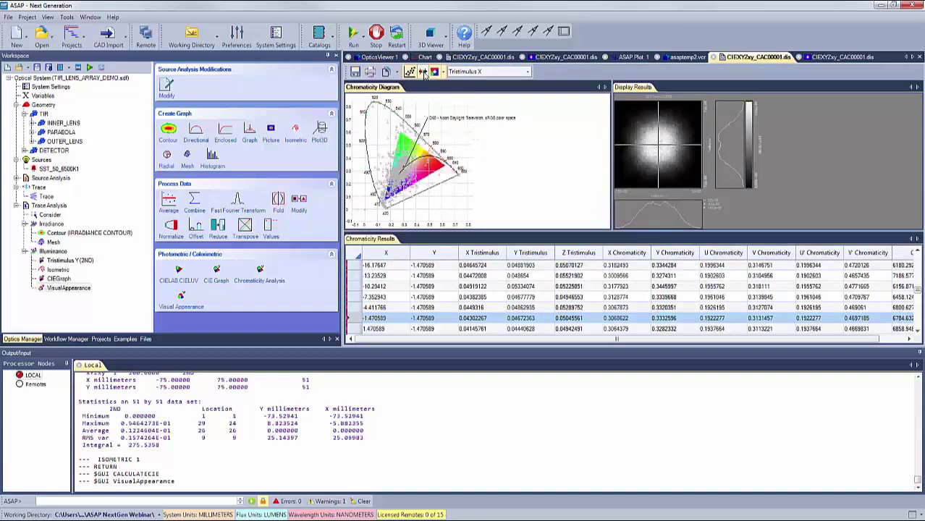
click(423, 72)
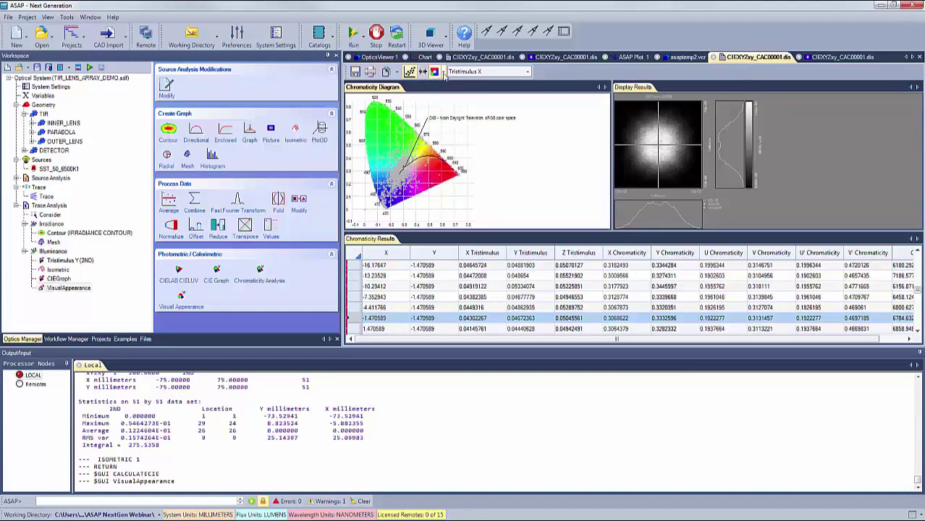
click(443, 73)
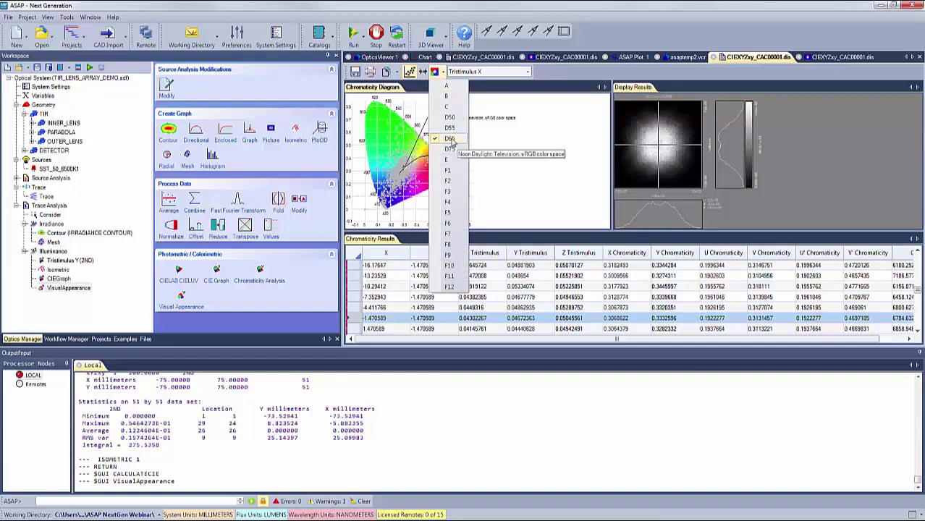
click(450, 139)
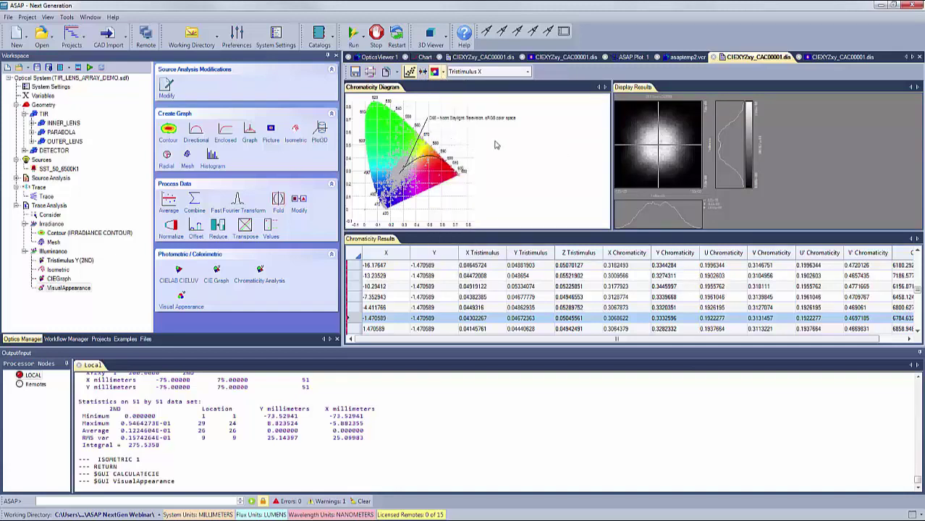
Step: Probe points near the centre of the illuminance distribution and inspect the corresponding chromaticity results table
click(664, 147)
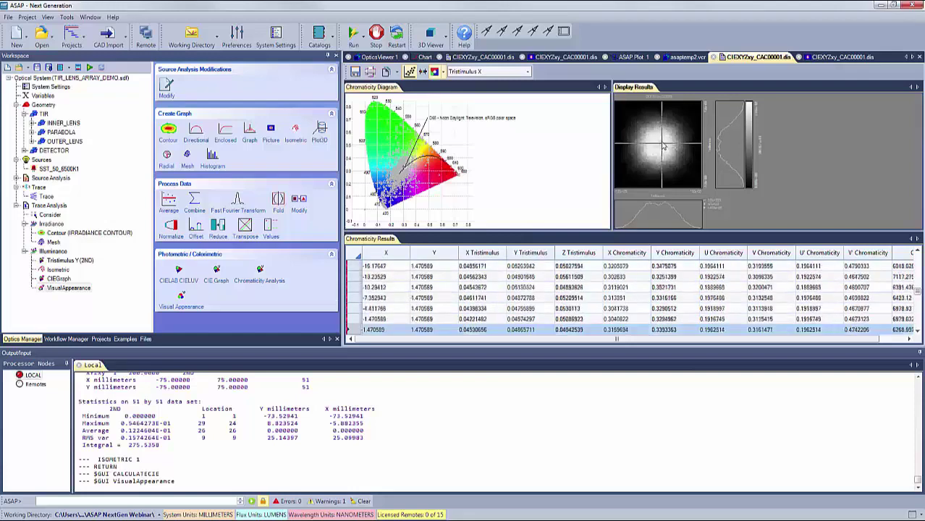
mouse_move(663, 147)
mouse_down()
mouse_move(657, 140)
mouse_move(661, 149)
mouse_up()
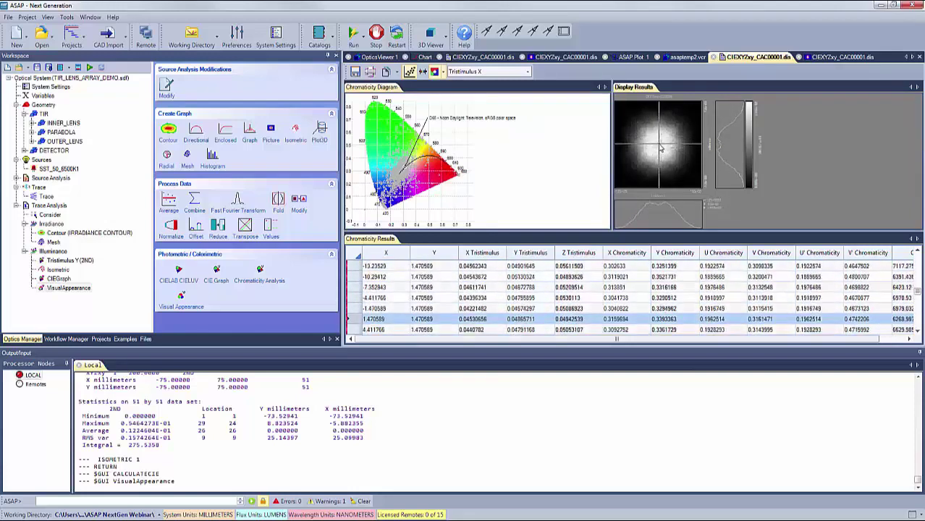
click(449, 289)
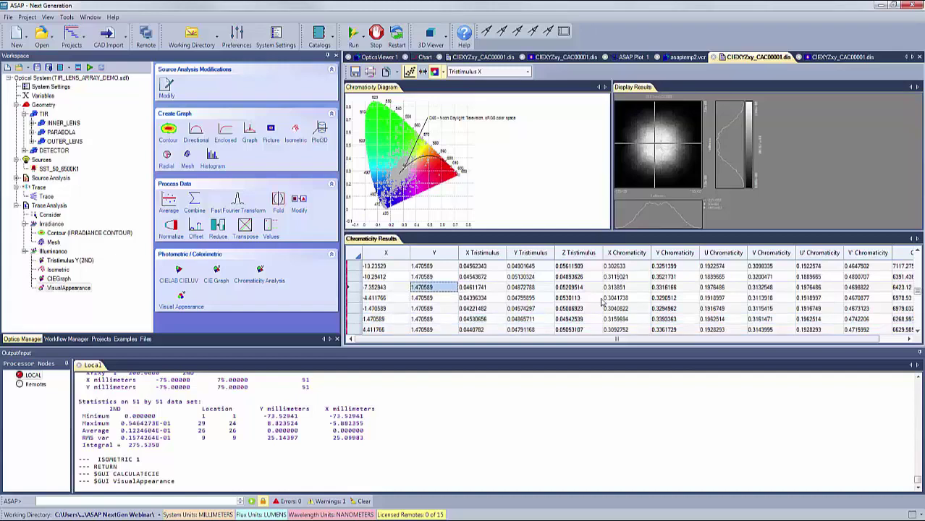
Step: Check the remaining columns of the illuminance chromaticity table and view the corresponding visual appearance plot
drag(590, 343, 617, 342)
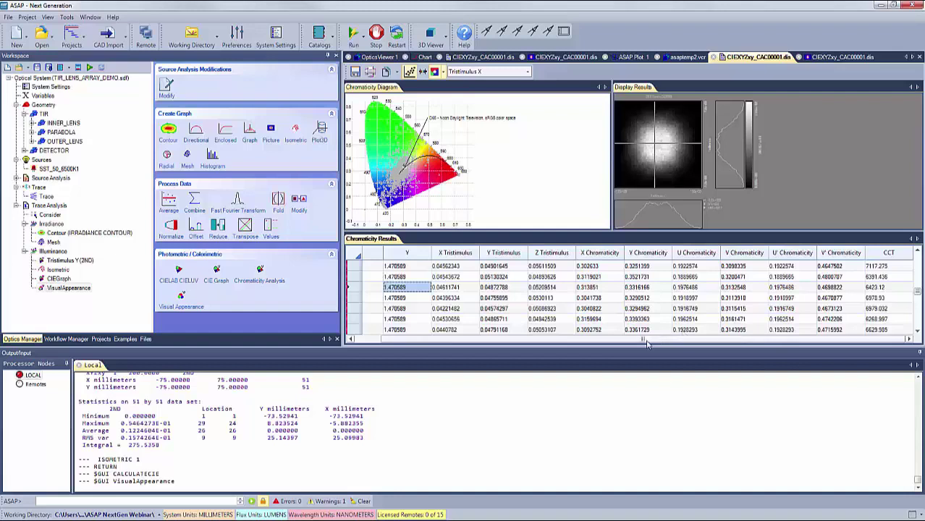
drag(648, 343, 596, 343)
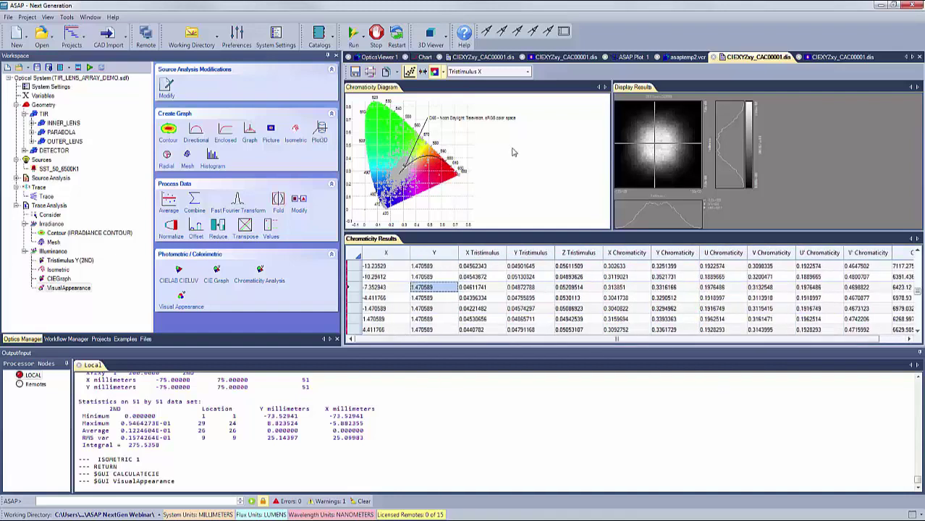
click(840, 57)
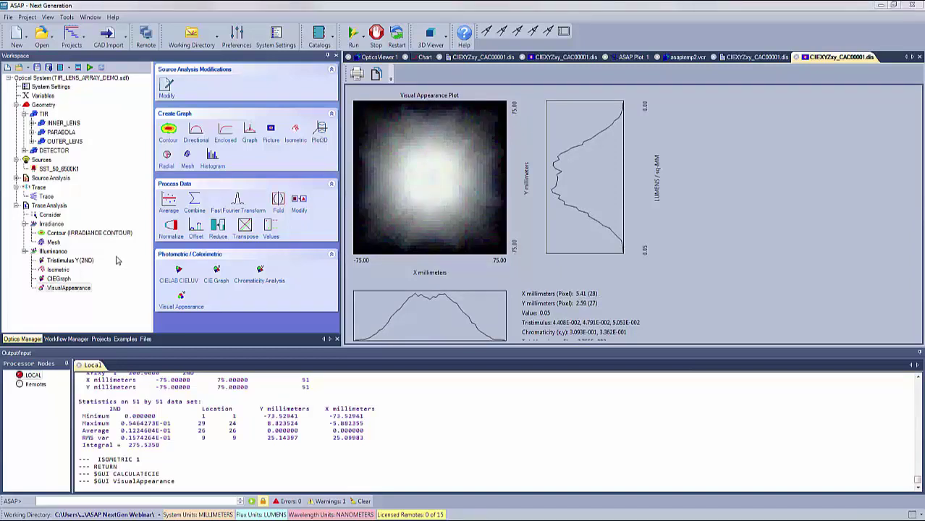
Step: Generate the INR script from the optical system and review its system settings, geometry, source definition and trace analysis commands
click(78, 69)
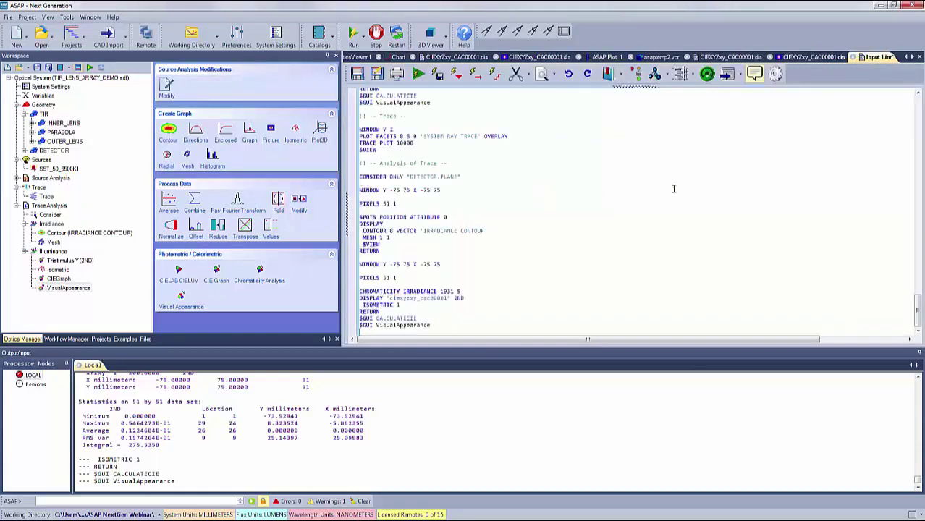
drag(919, 313, 918, 108)
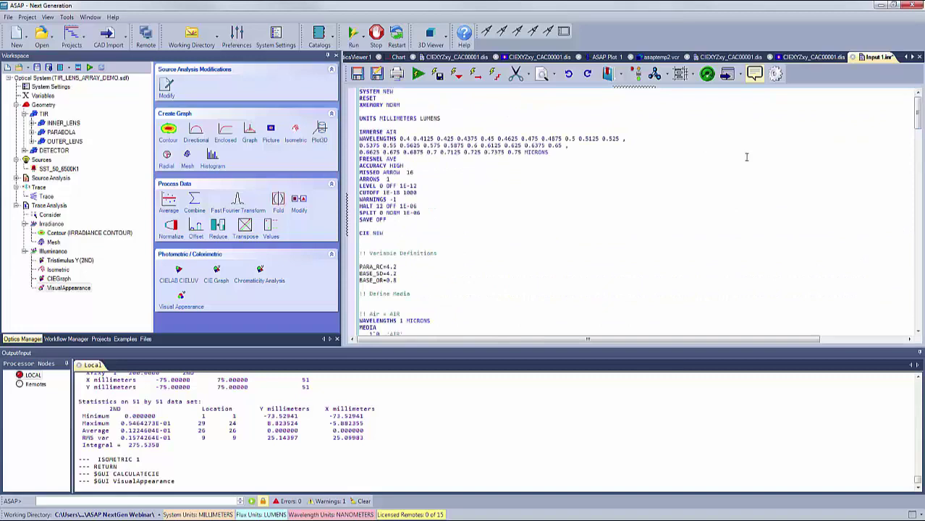
scroll(474, 179, down, 15)
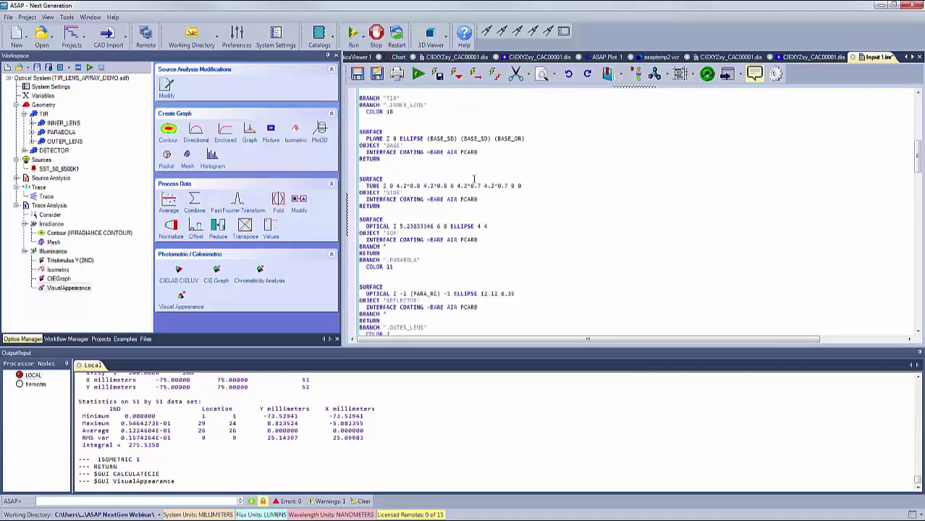
scroll(475, 179, down, 15)
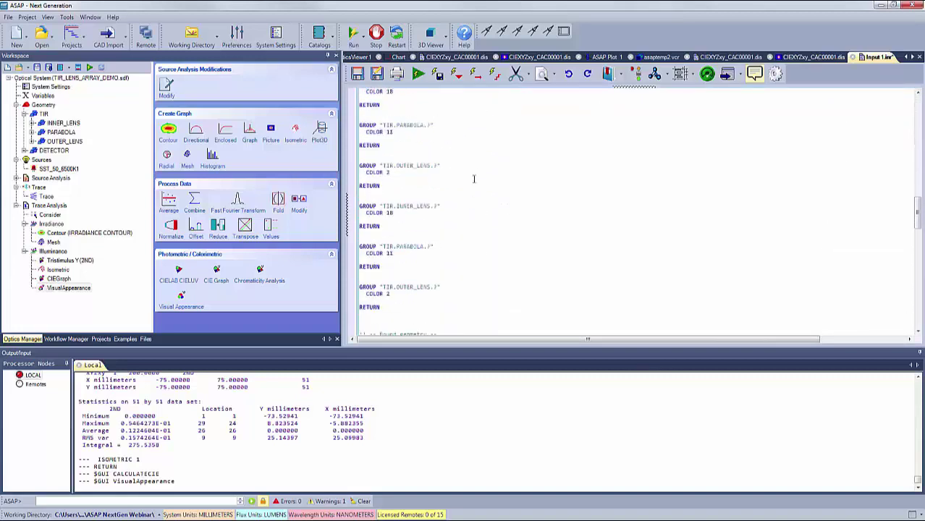
scroll(474, 178, down, 5)
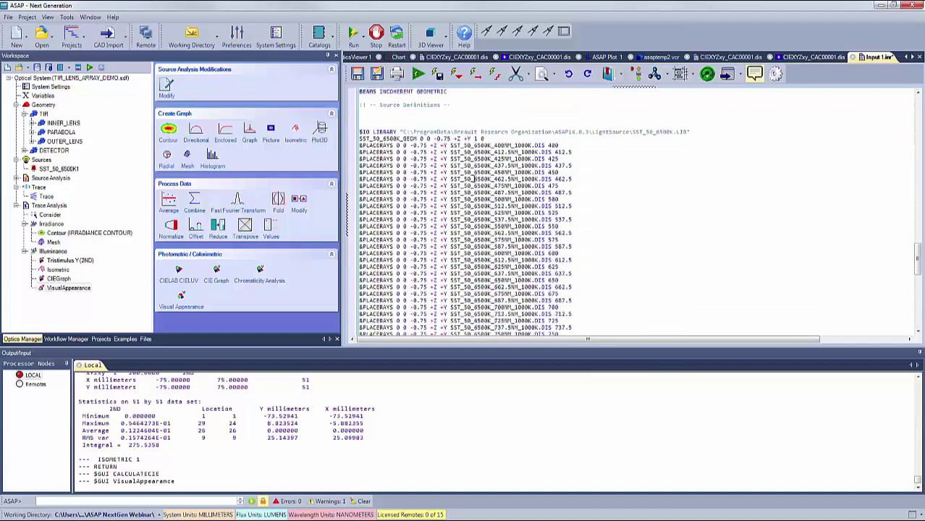
scroll(475, 179, up, 10)
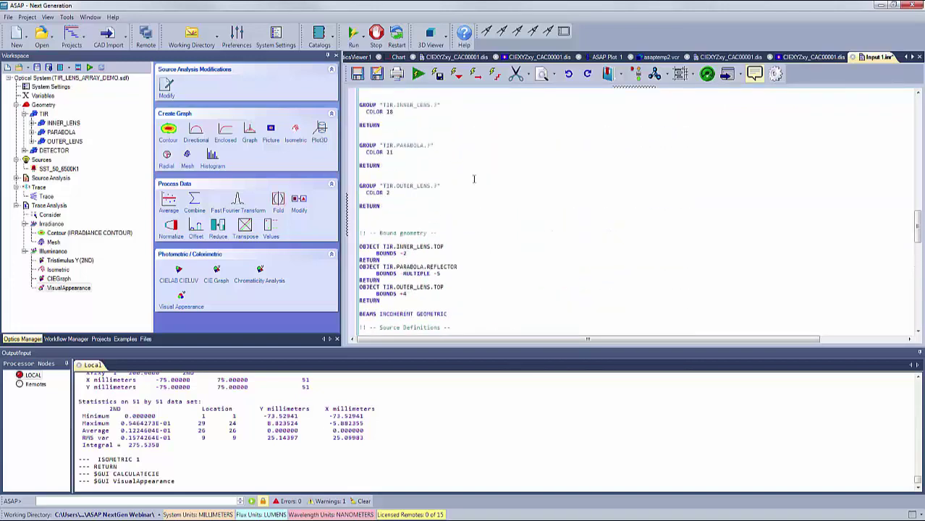
scroll(474, 179, up, 10)
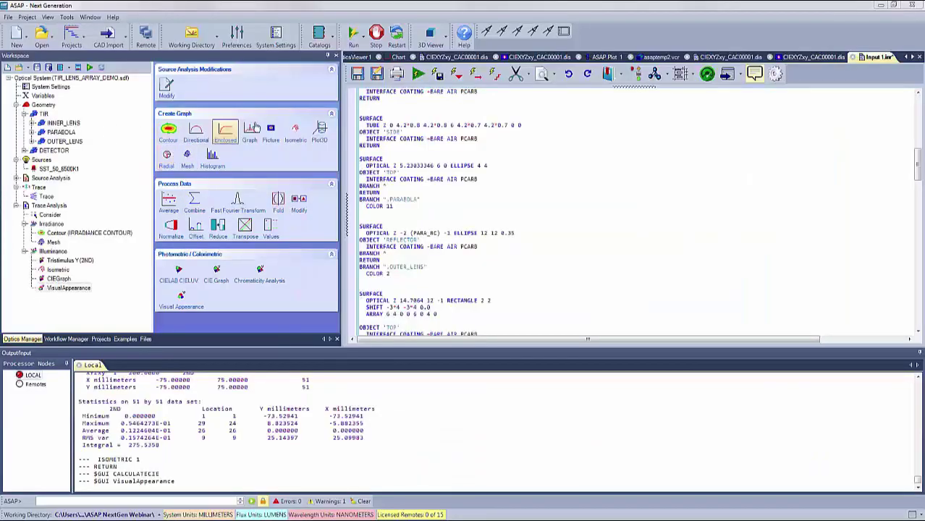
Step: Close all open viewer, result and script windows, and restart the session with the console output cleared
click(378, 58)
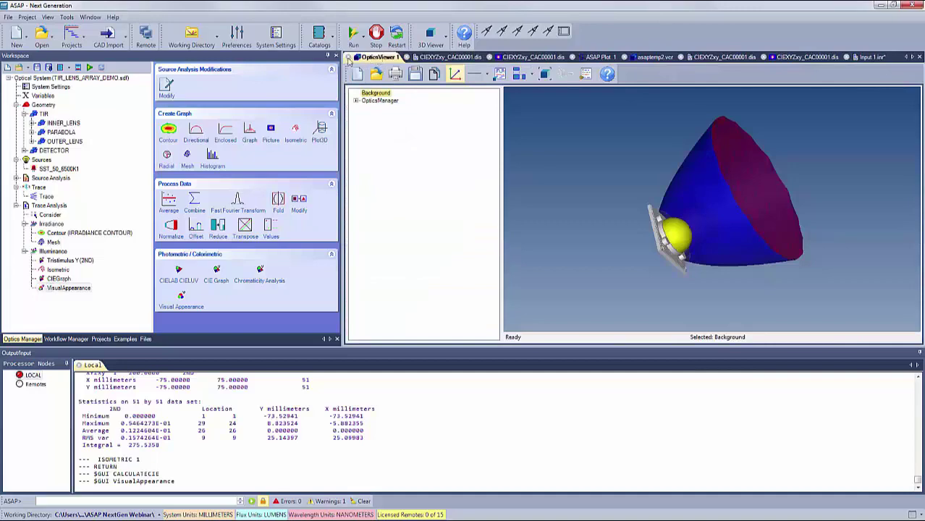
click(348, 58)
click(348, 58)
click(349, 58)
click(348, 58)
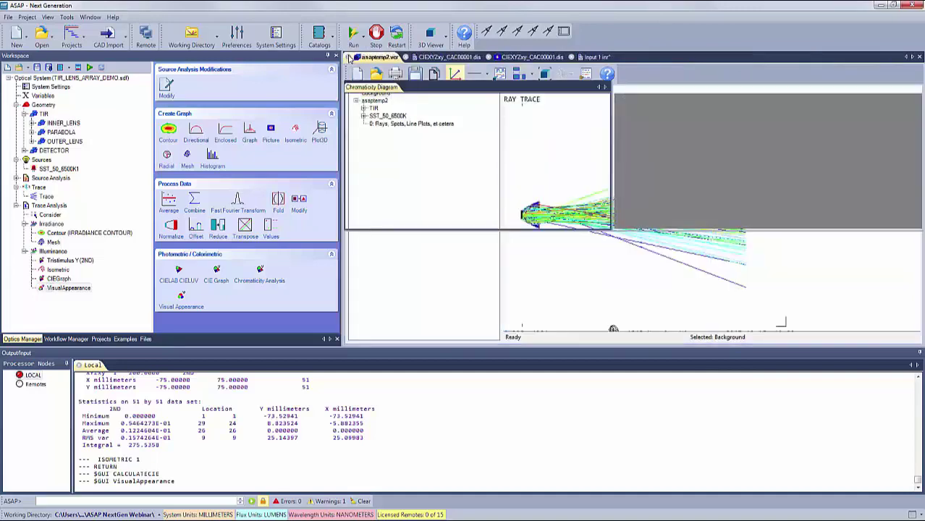
click(348, 58)
click(348, 58)
click(348, 58)
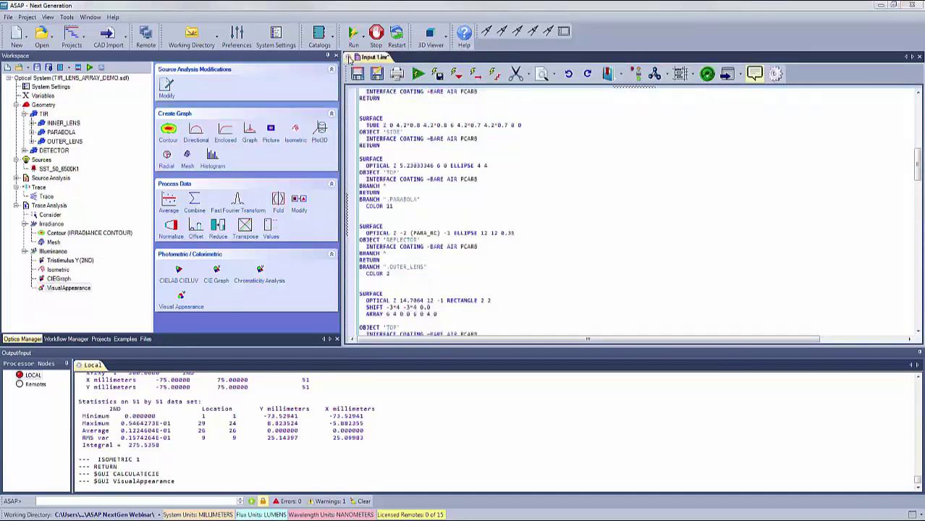
click(348, 58)
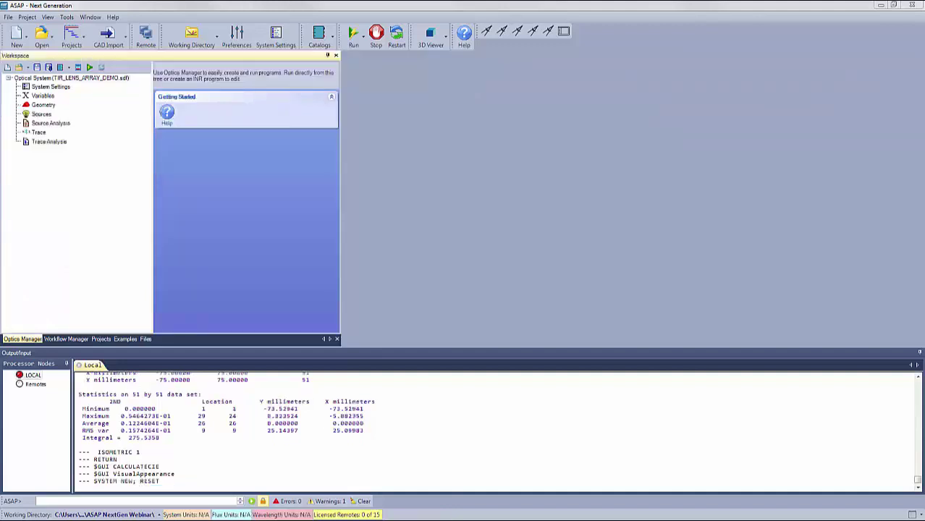
click(397, 33)
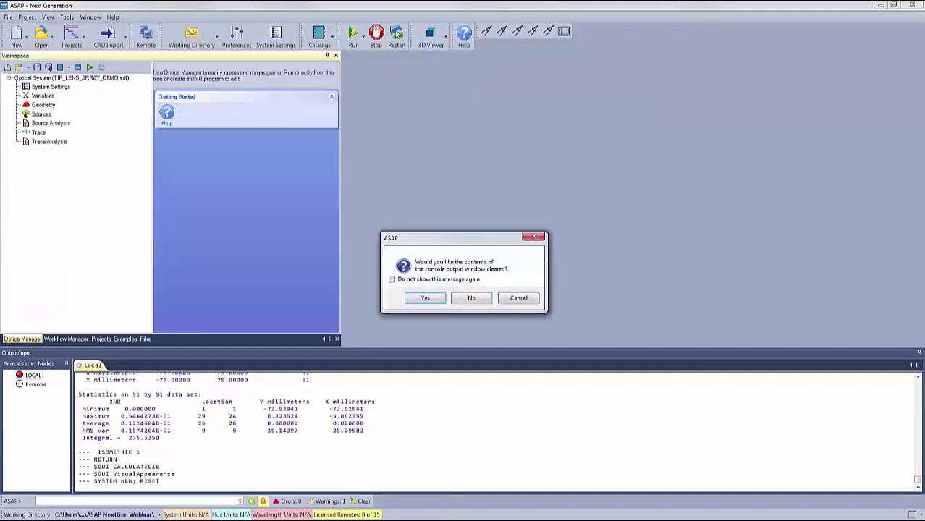
click(427, 299)
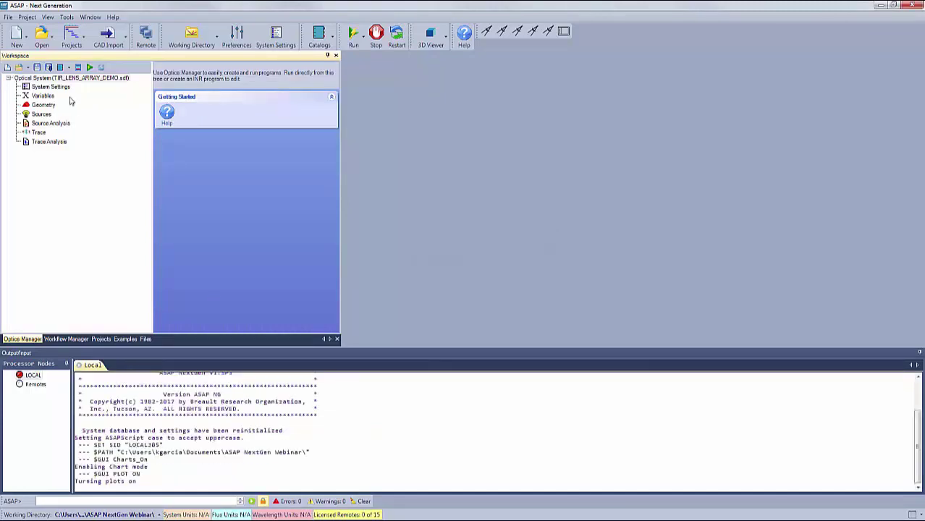
click(38, 105)
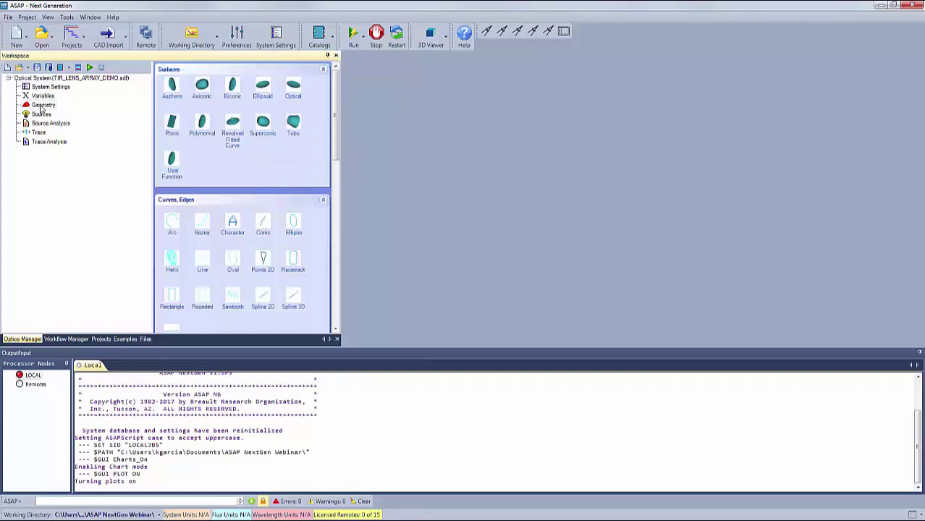
right_click(41, 107)
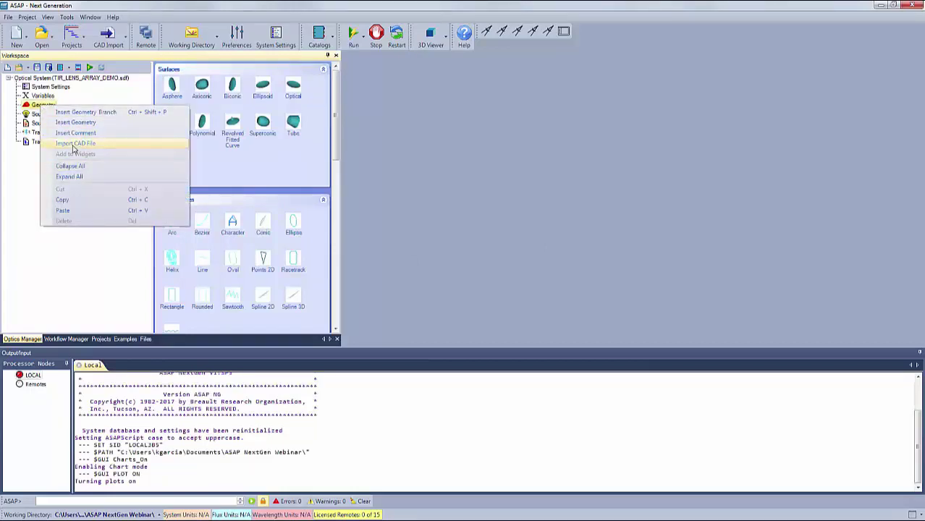
click(29, 245)
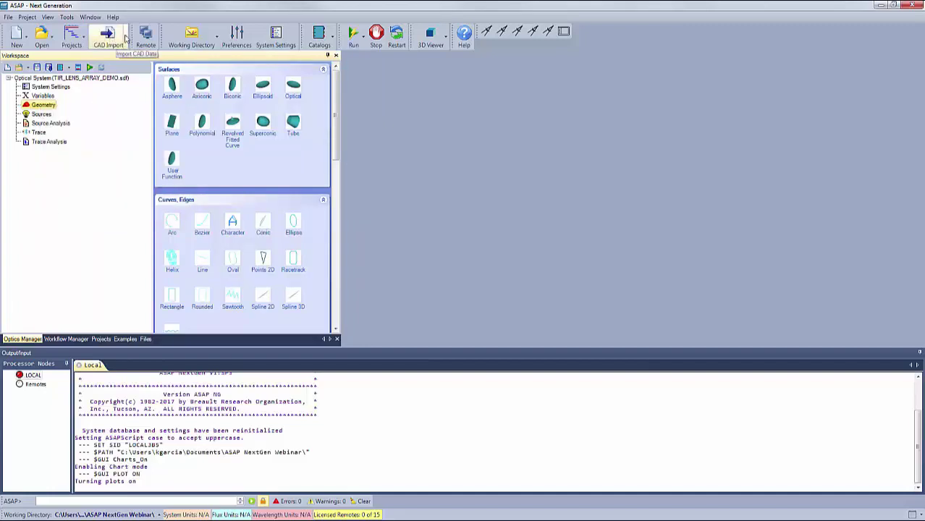
click(126, 38)
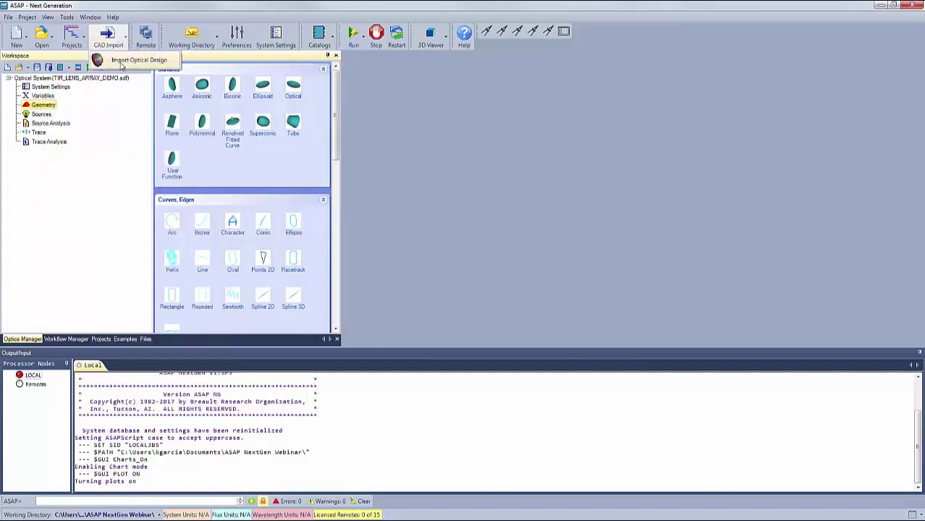
click(126, 5)
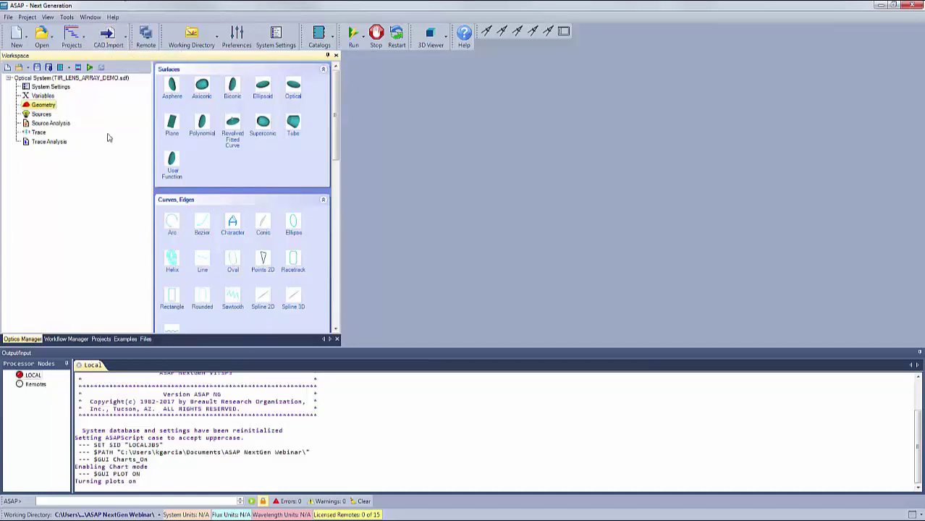
Step: Import the CAD file Reflect.igs into the system geometry, accepting the current CAD import preferences
right_click(44, 108)
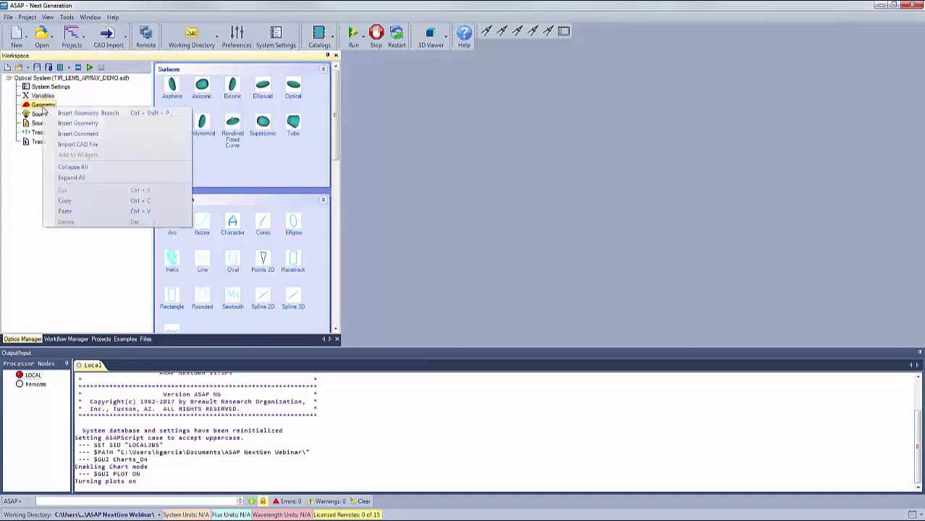
click(82, 144)
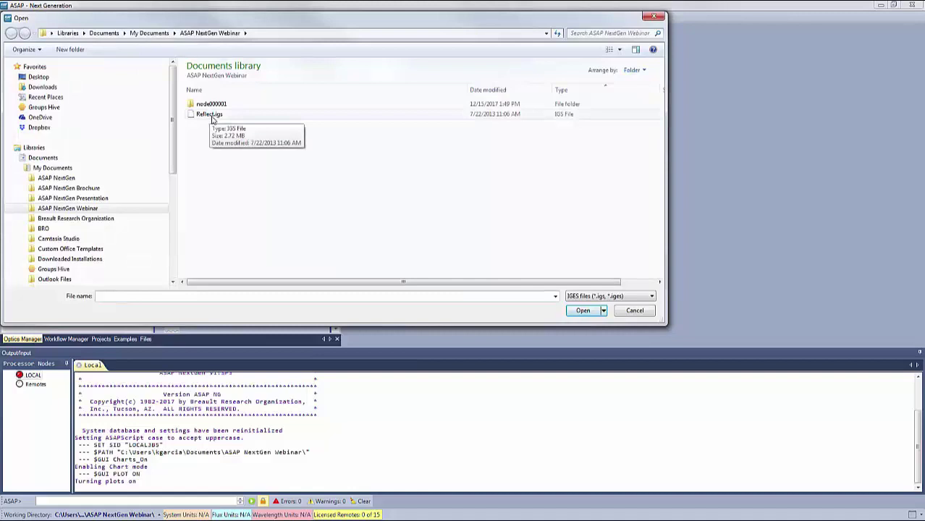
click(210, 114)
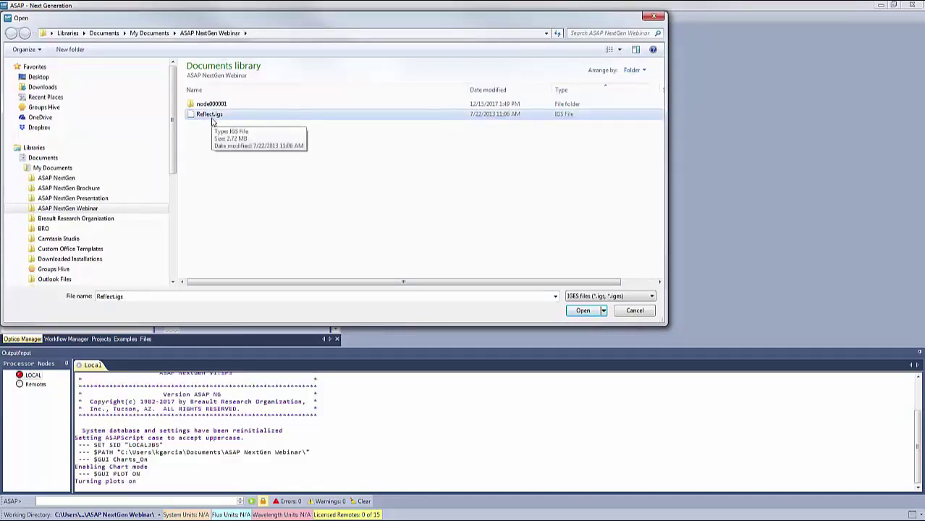
click(585, 312)
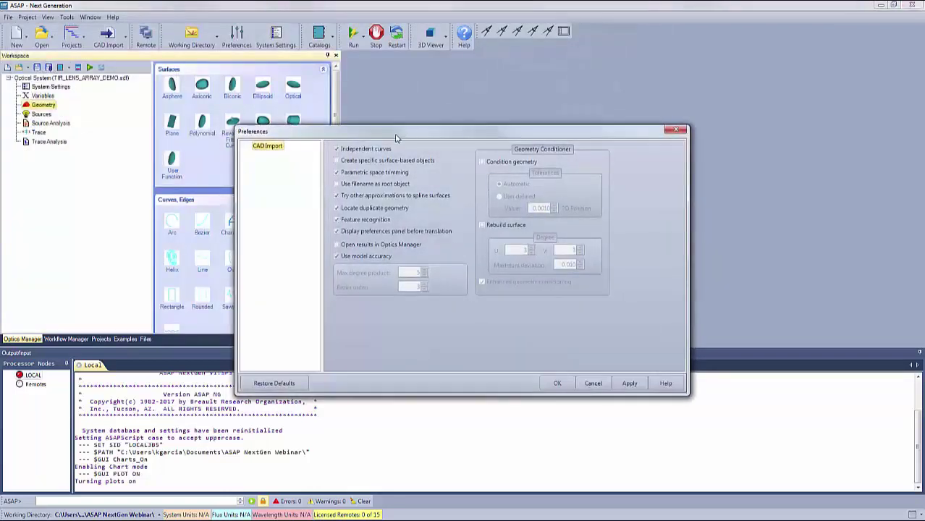
drag(399, 138, 387, 110)
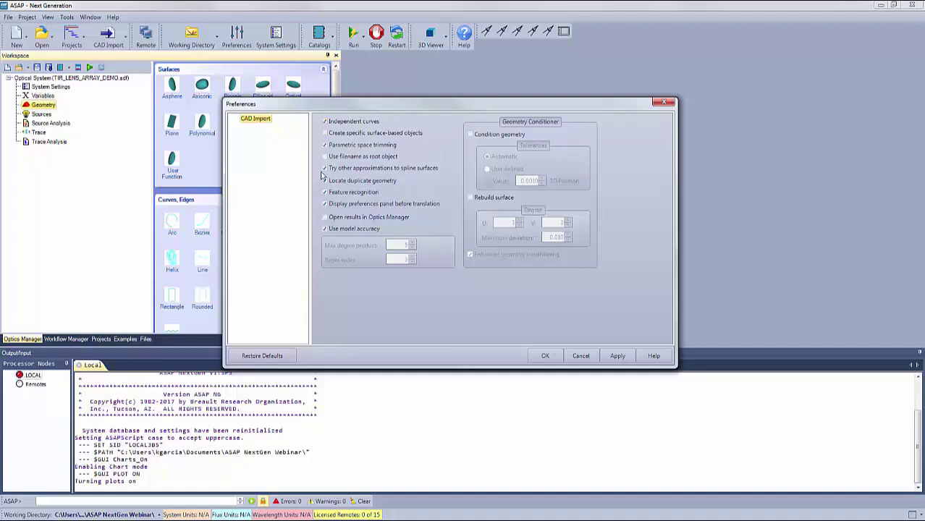
click(426, 151)
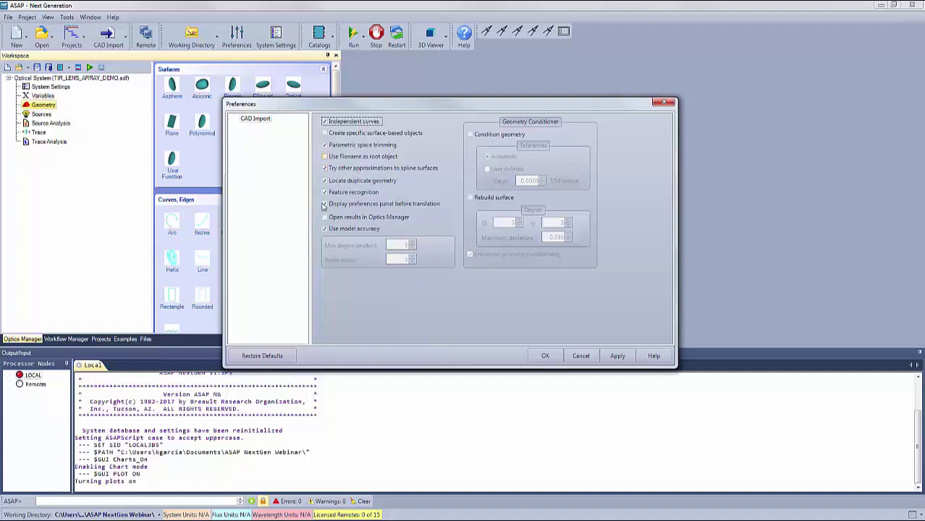
click(544, 356)
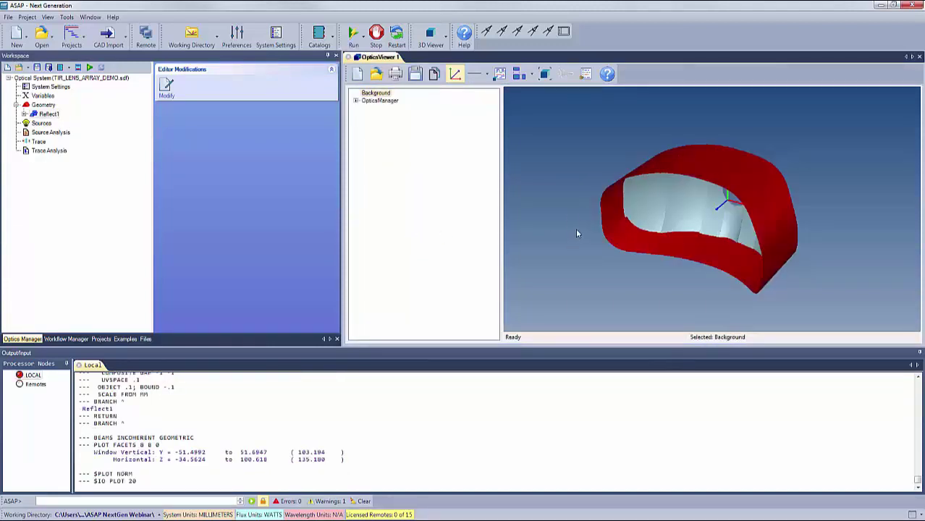
Step: Inspect the inside of the imported reflector, select facet TrimSrf 53 in the 3D view and examine the geometry tree
drag(576, 228, 648, 223)
click(669, 191)
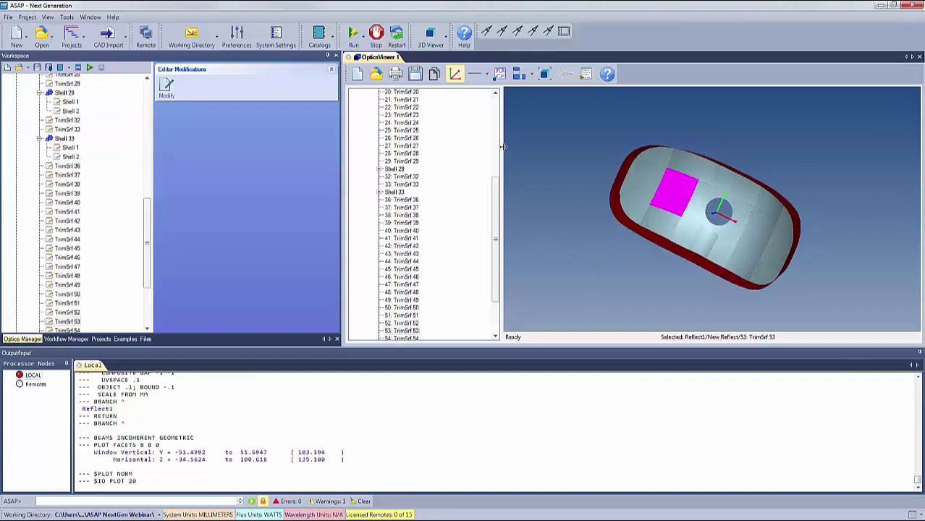
drag(501, 147, 446, 149)
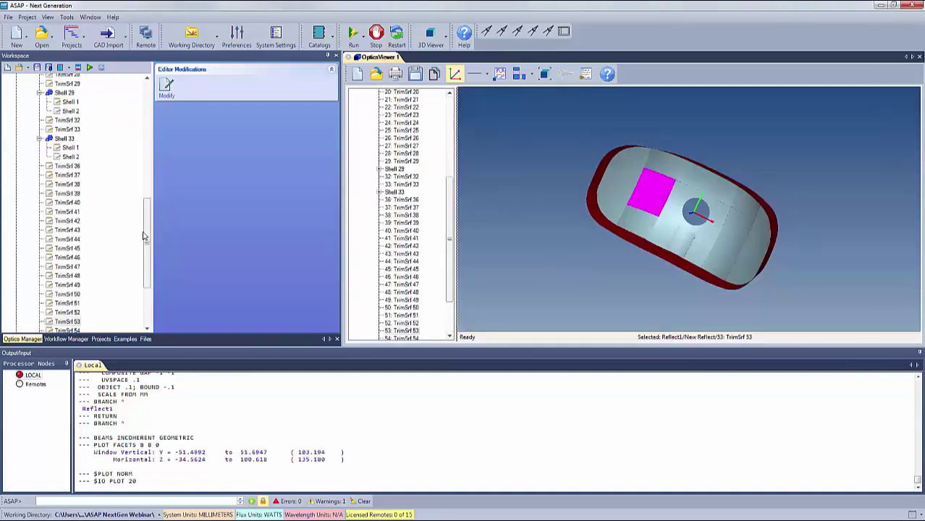
drag(147, 242, 156, 108)
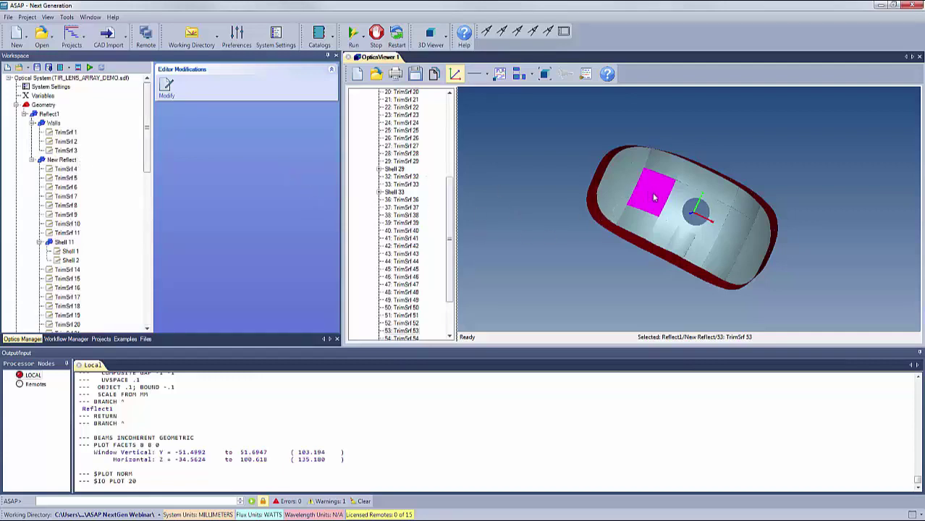
mouse_move(146, 147)
mouse_down()
mouse_move(149, 272)
mouse_move(156, 134)
mouse_up()
Step: Assign the ideal Perfectly Reflecting coating to the New Reflect geometry group, with coating options set to None
click(61, 160)
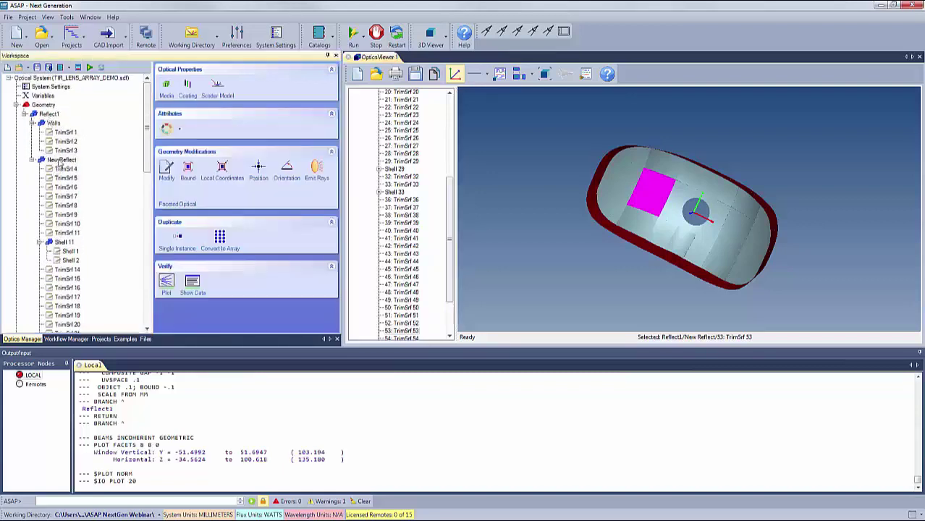
click(187, 88)
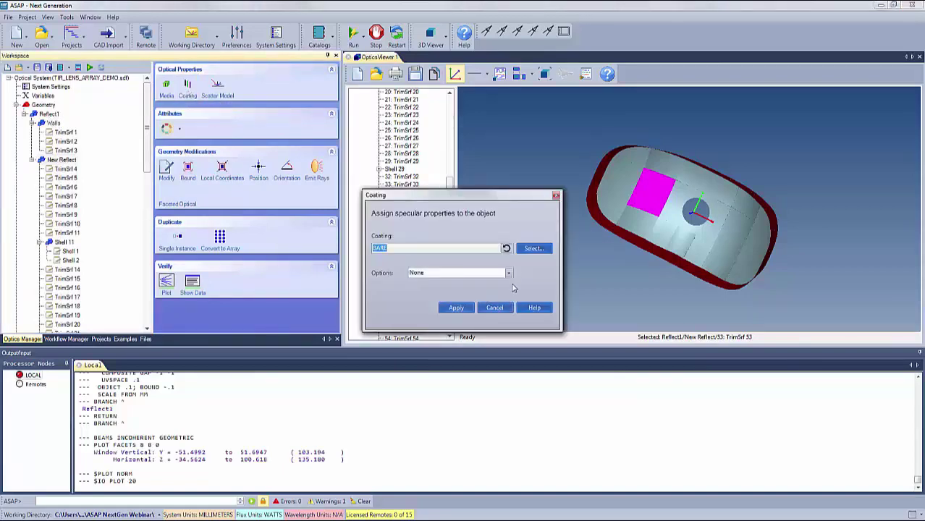
click(532, 249)
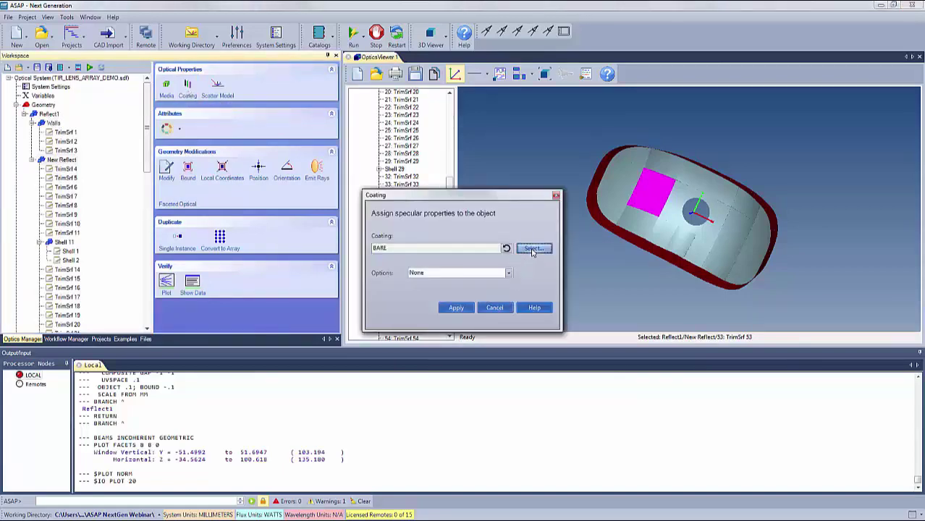
click(212, 200)
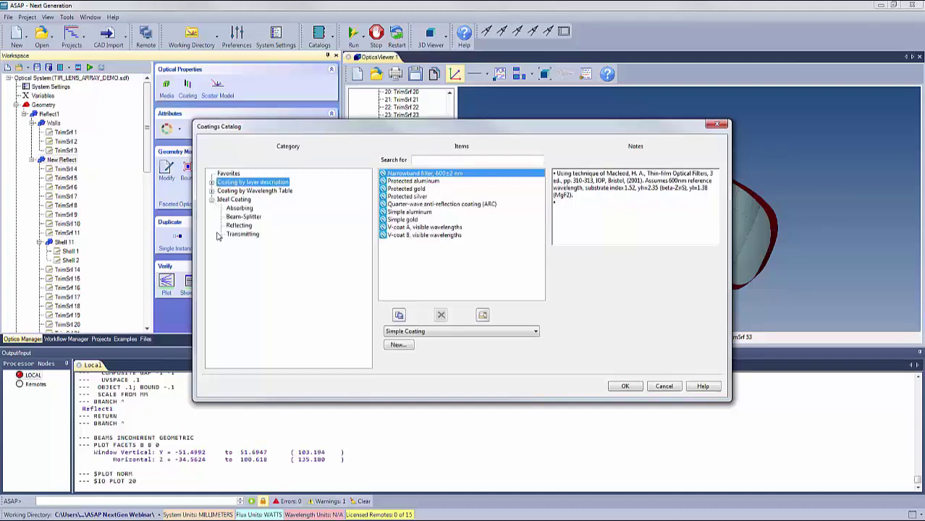
click(239, 226)
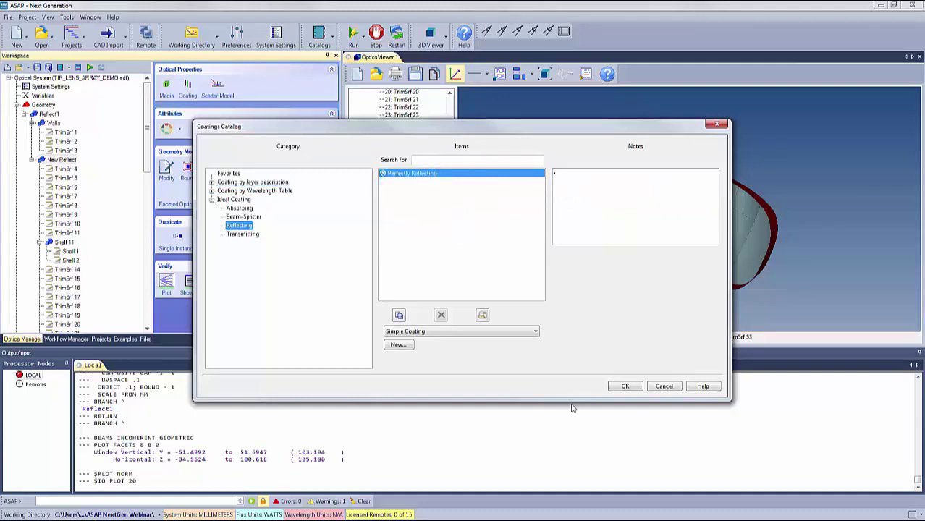
click(624, 387)
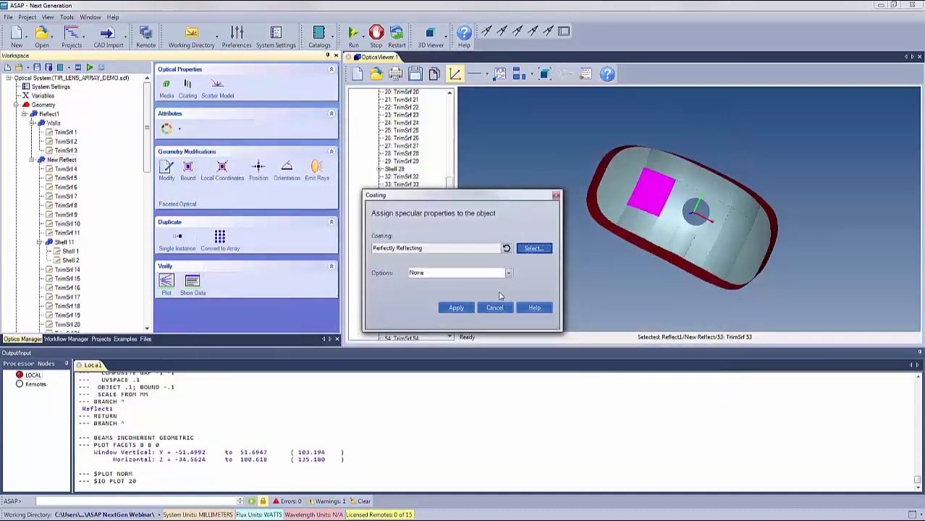
click(455, 308)
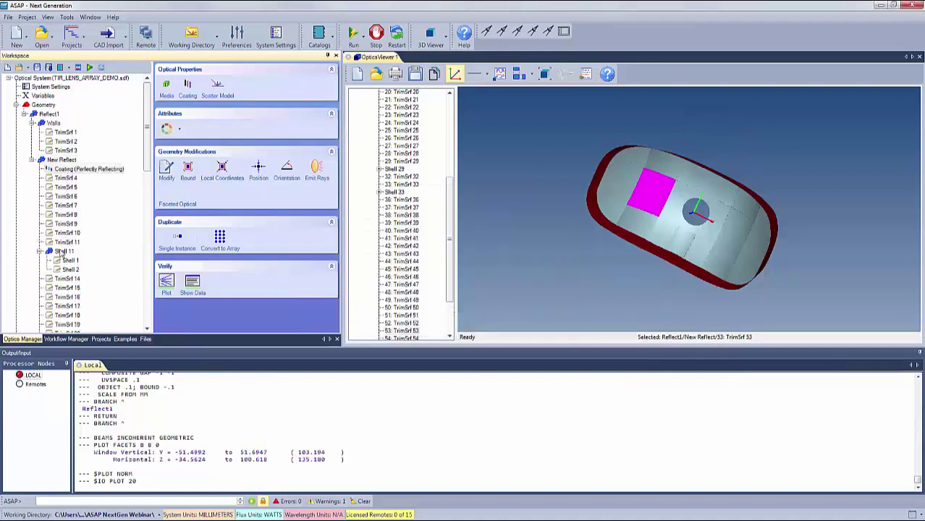
Step: Look through the remaining New Reflect facets in the geometry tree and inspect the sub-shells of Shell 33
drag(148, 139, 152, 274)
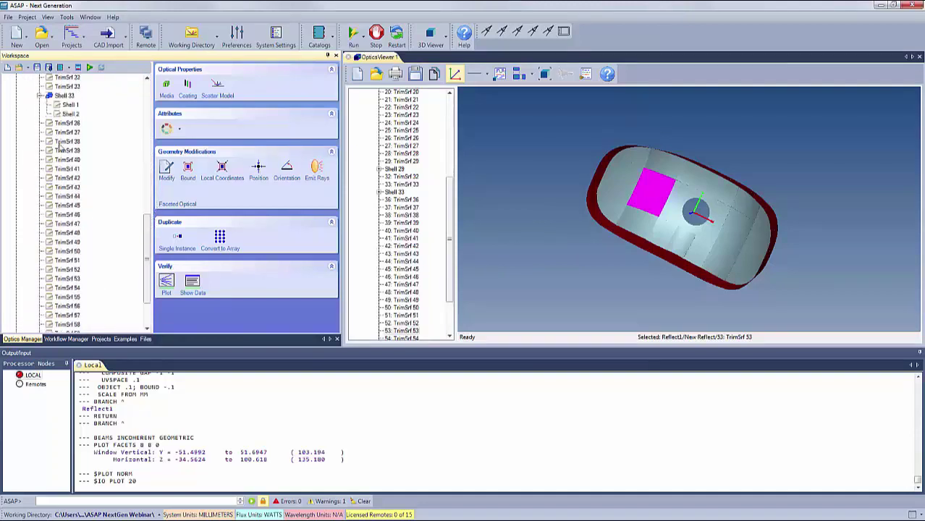
click(70, 114)
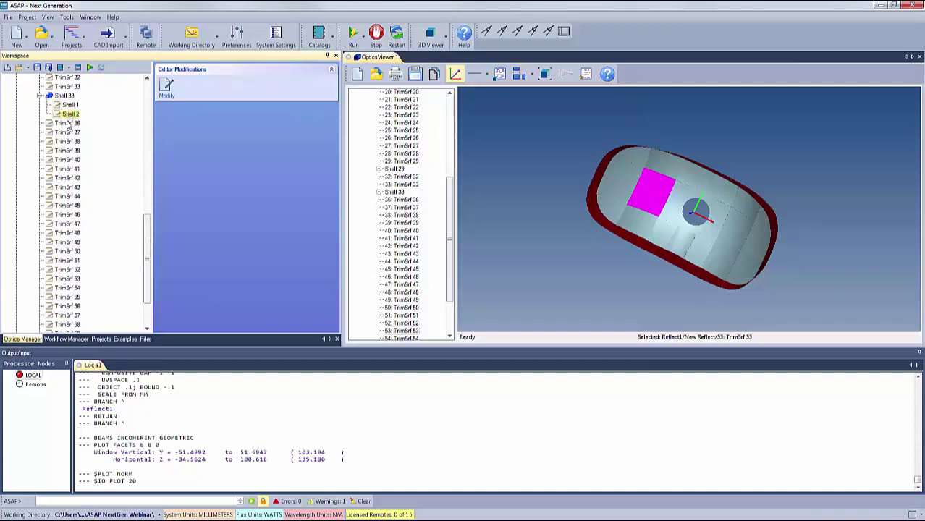
click(70, 105)
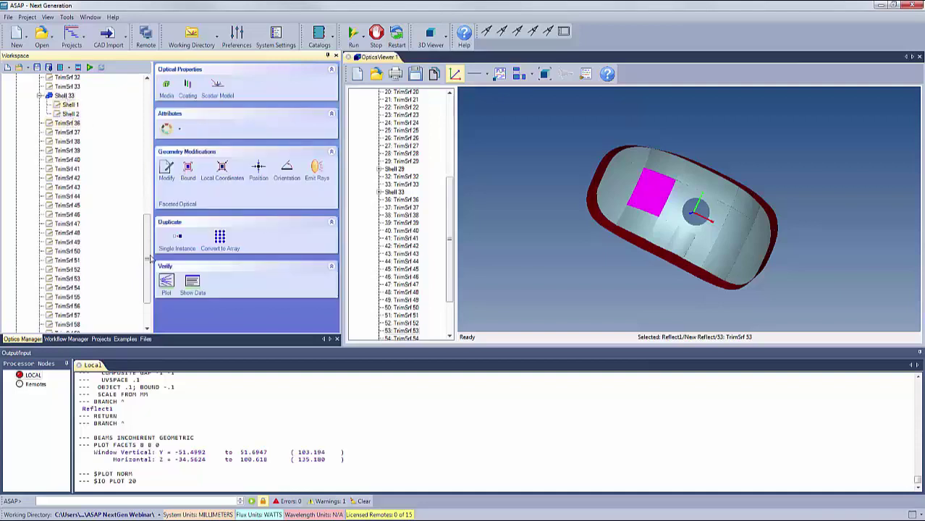
Step: Generate the INR script from the coated reflector system and review its system settings and coating definition
drag(149, 258, 145, 111)
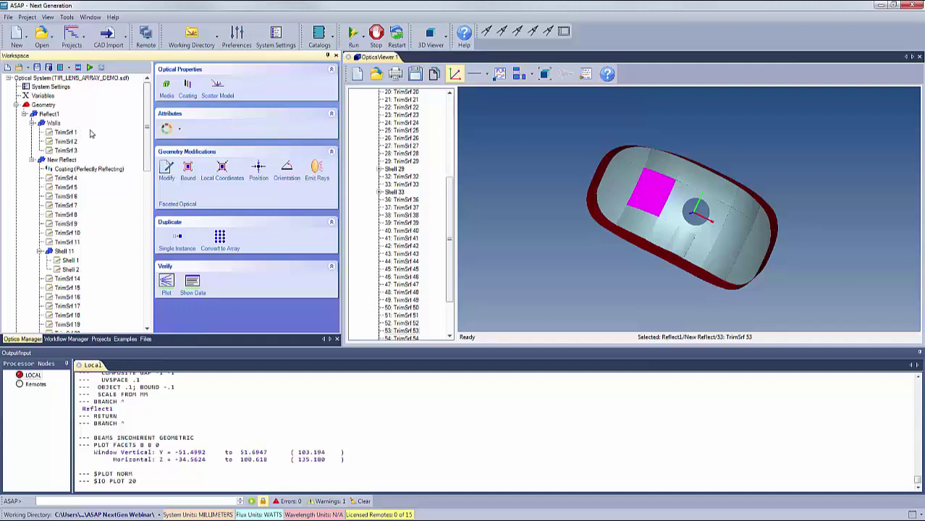
click(79, 67)
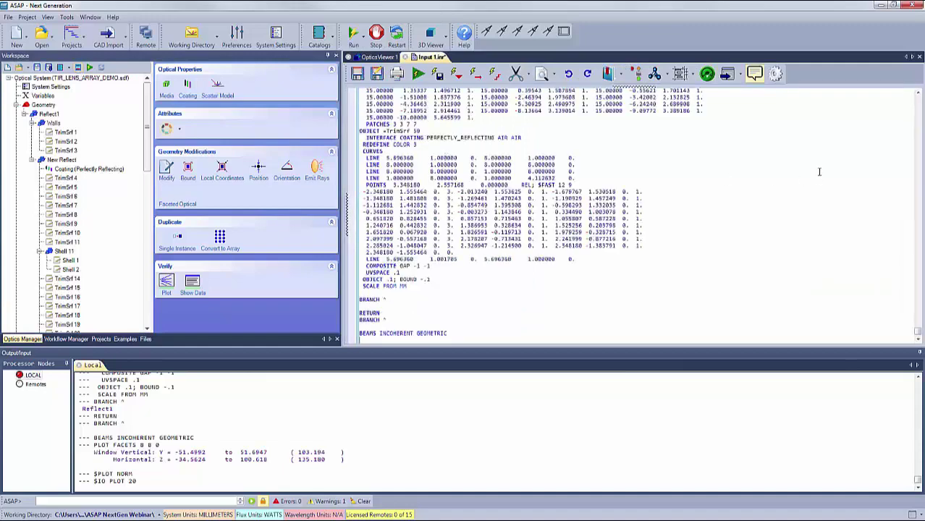
drag(919, 338, 919, 99)
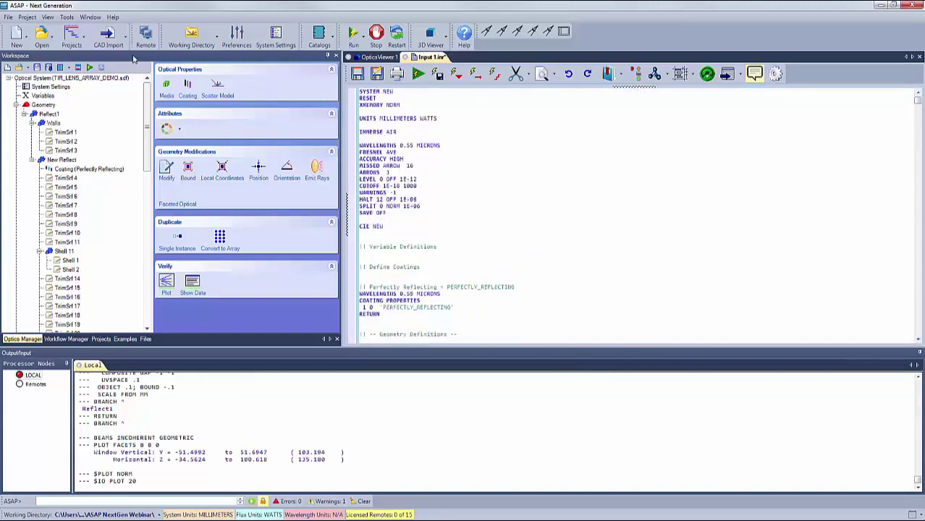
Step: Import the CAD file Reflect.igs as a separate INR script, accepting the current CAD import preferences, and look over the script
click(108, 37)
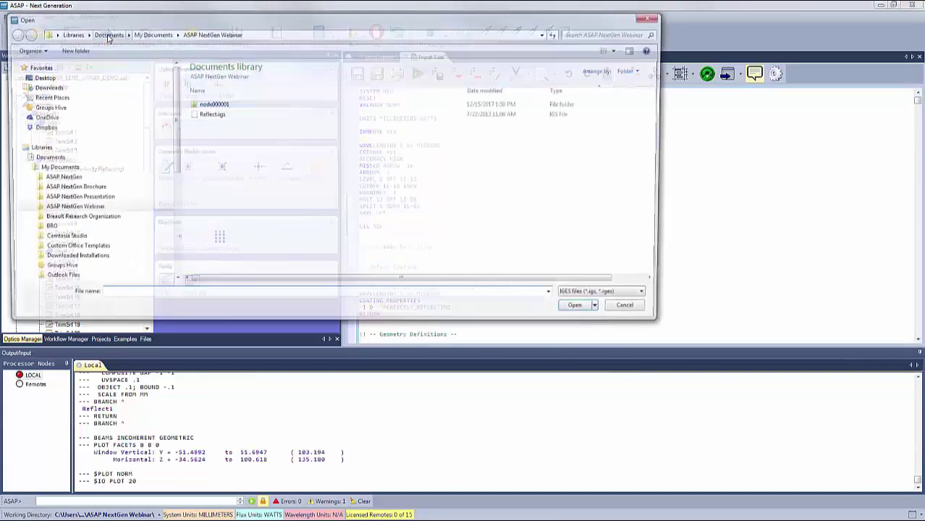
click(211, 116)
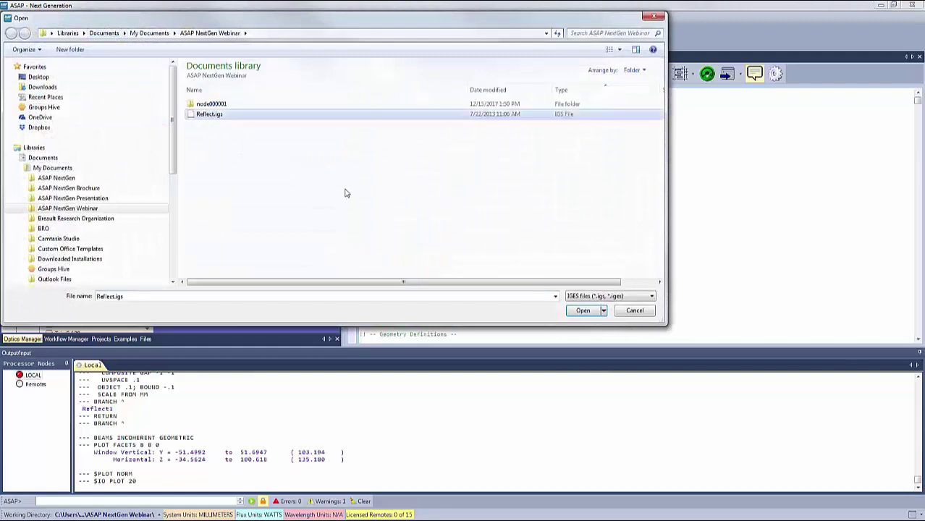
click(581, 309)
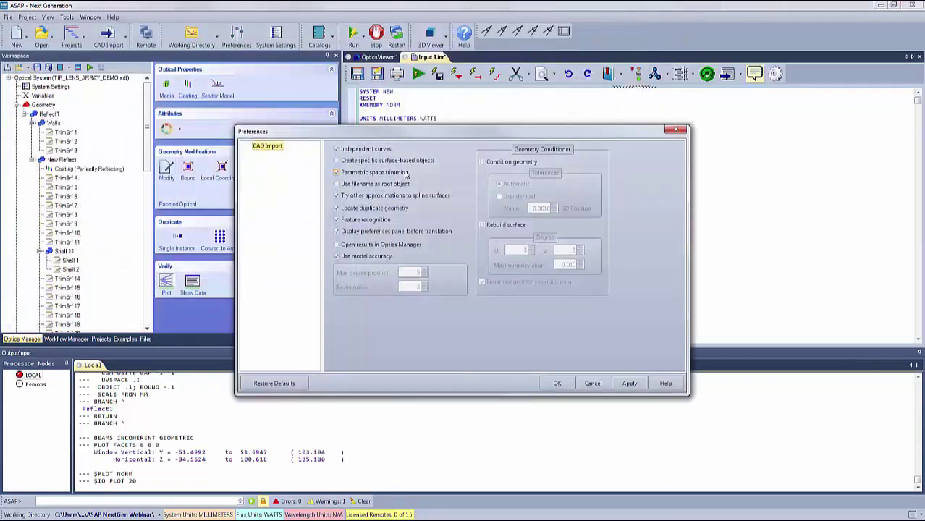
click(556, 383)
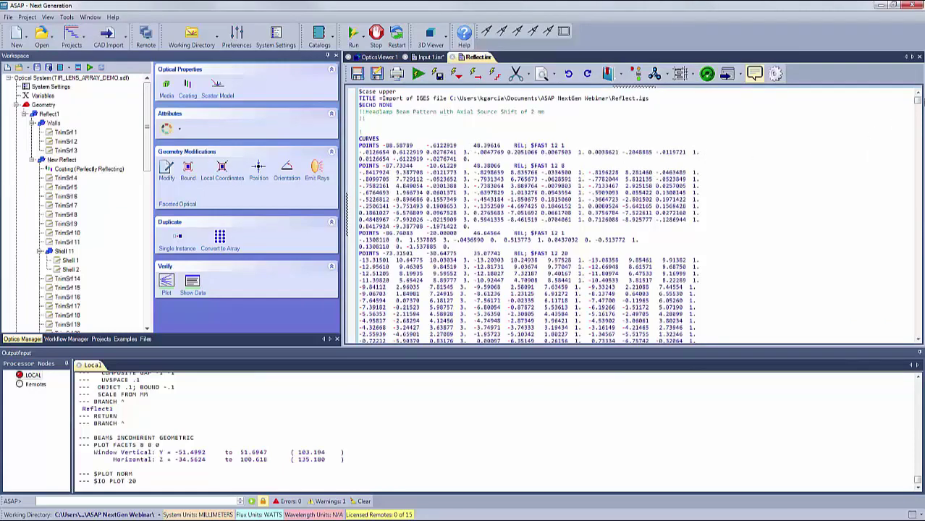
mouse_move(918, 101)
mouse_down()
mouse_move(919, 158)
mouse_move(918, 98)
mouse_up()
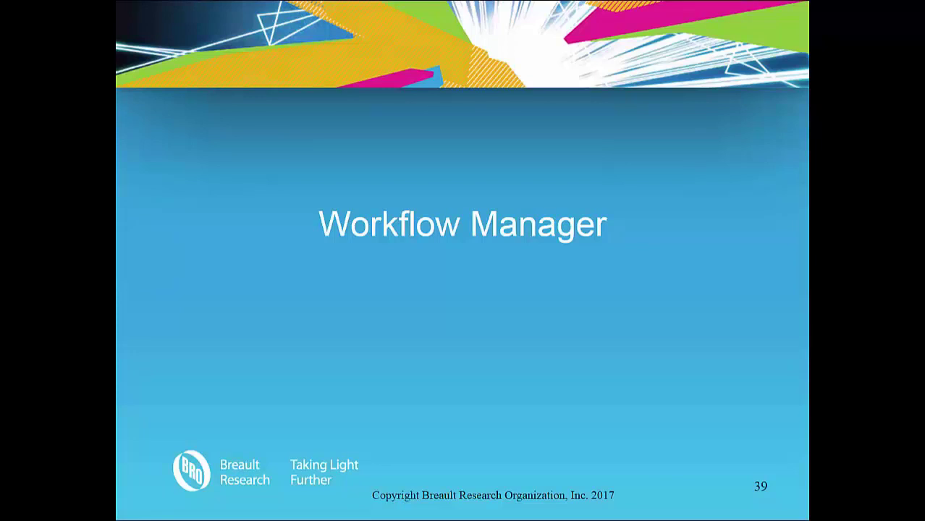
key(Right)
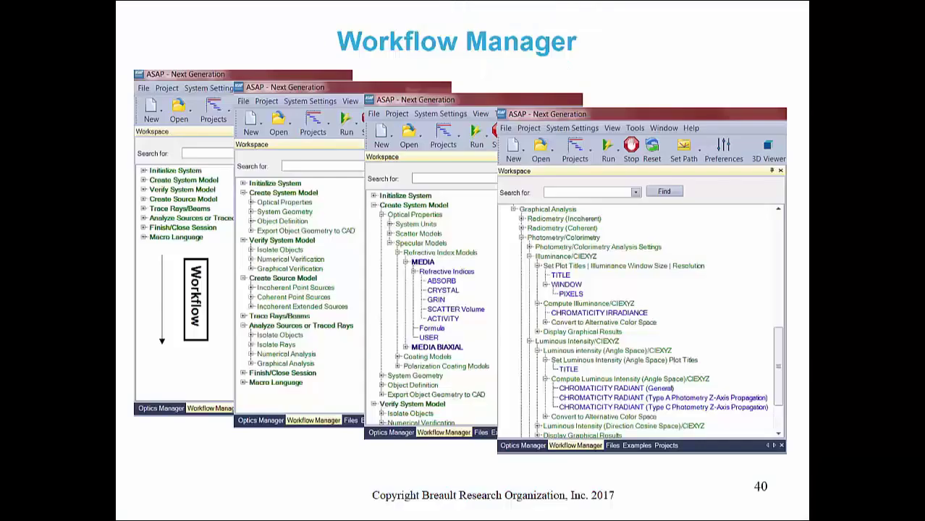
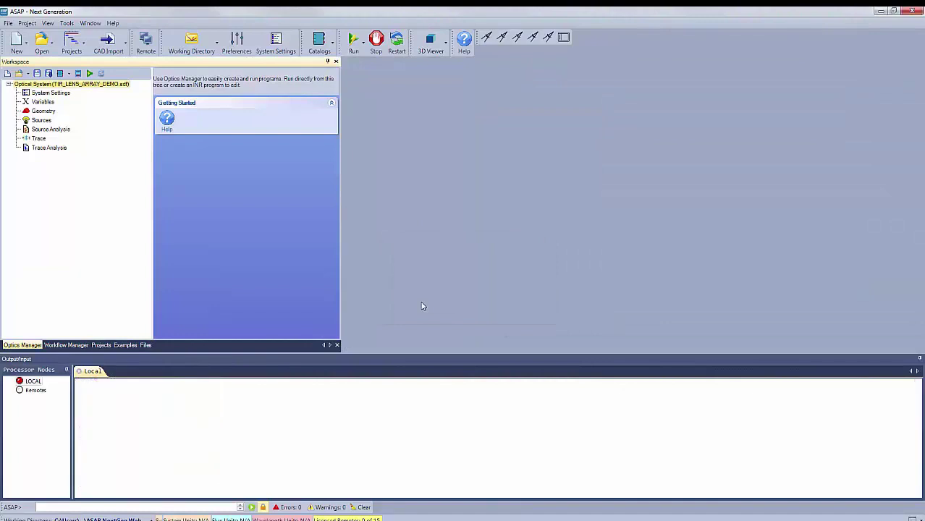
Step: Open the optical system file LENS_DESIGN.sdf and view the singlet lens and detector from another angle in 3D
double_click(29, 85)
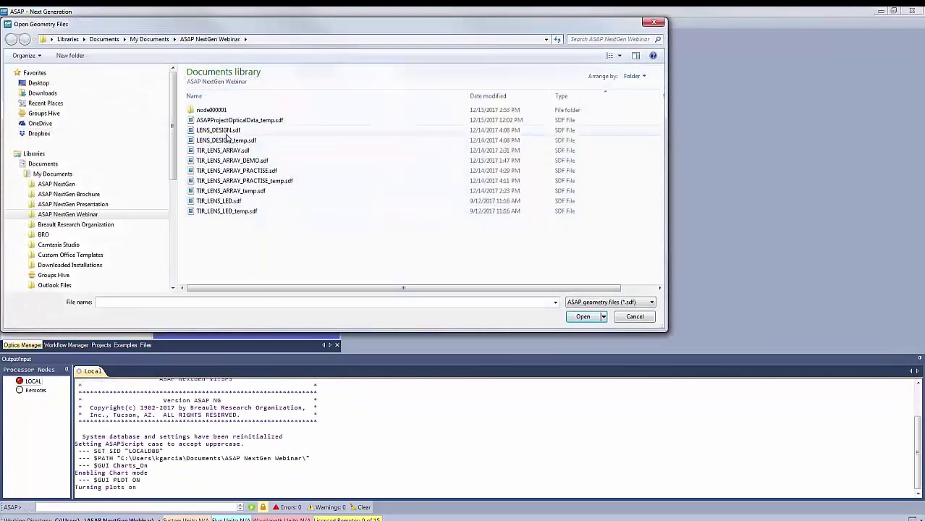
click(221, 131)
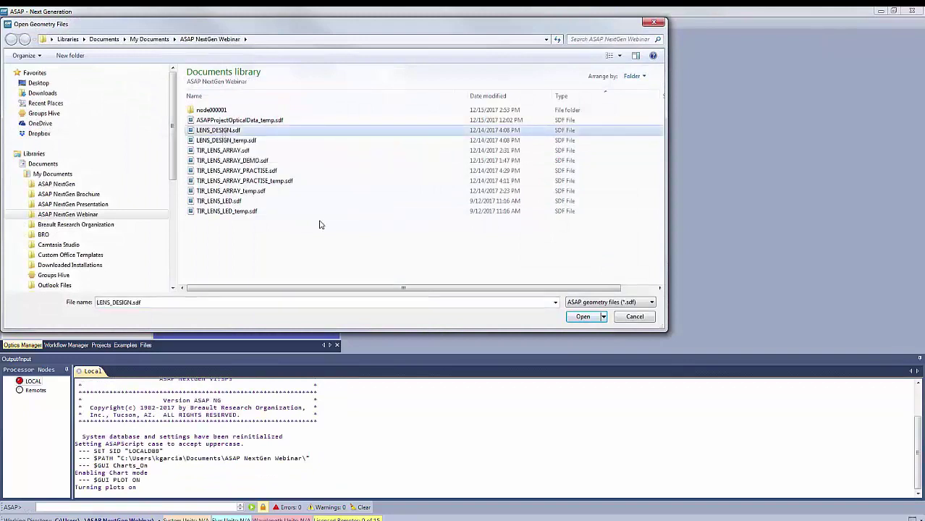
click(583, 317)
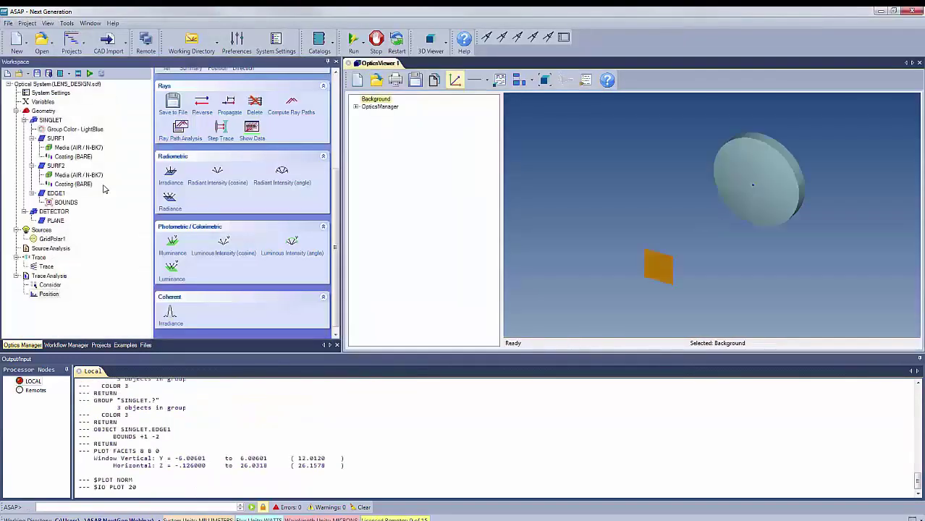
drag(553, 220, 612, 230)
Step: Review the custom variable names and formulas defined for the lens design, leaving them unmodified
click(42, 102)
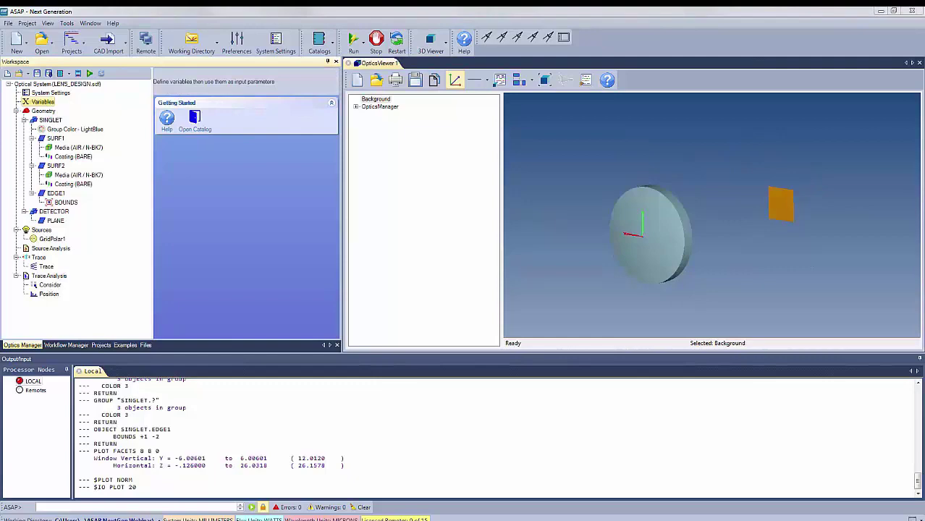
double_click(42, 102)
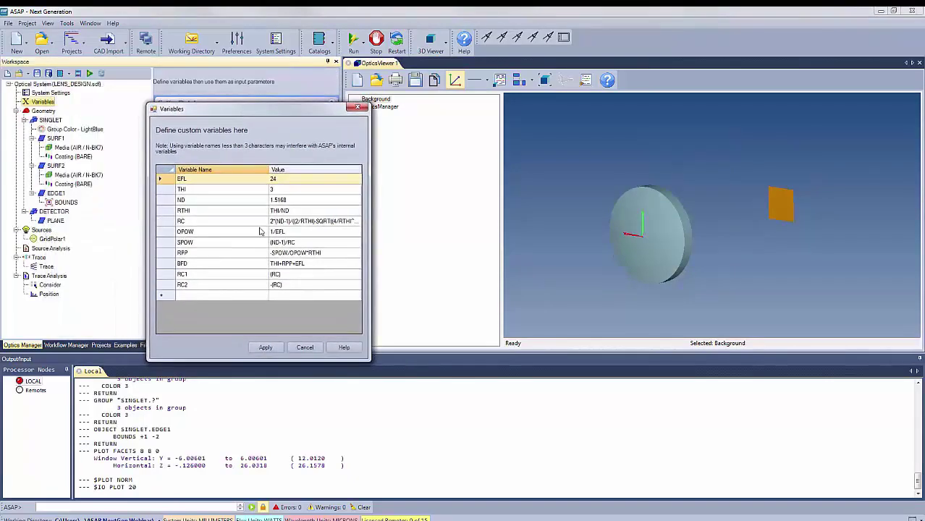
click(306, 347)
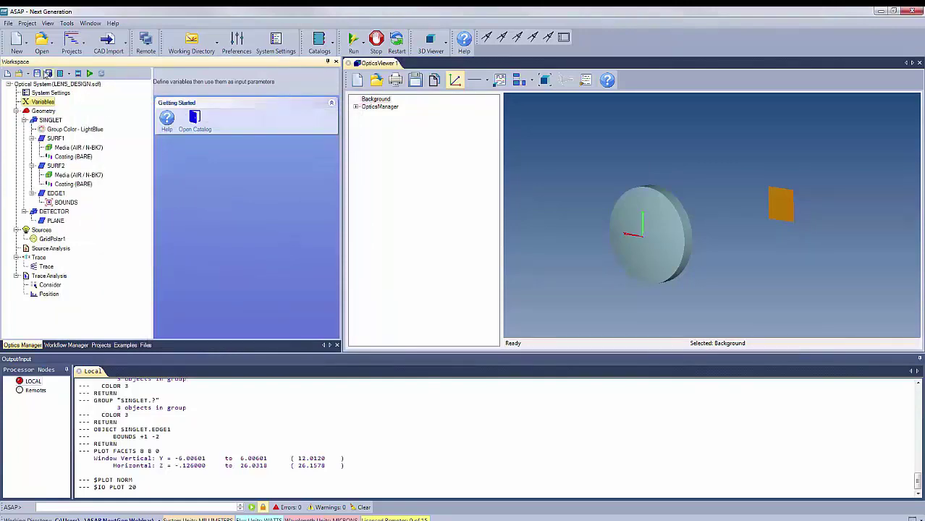
Step: Open the script LENS_DESIGN.INR and review its variable, media, source, geometry and ray-trace analysis sections
click(42, 42)
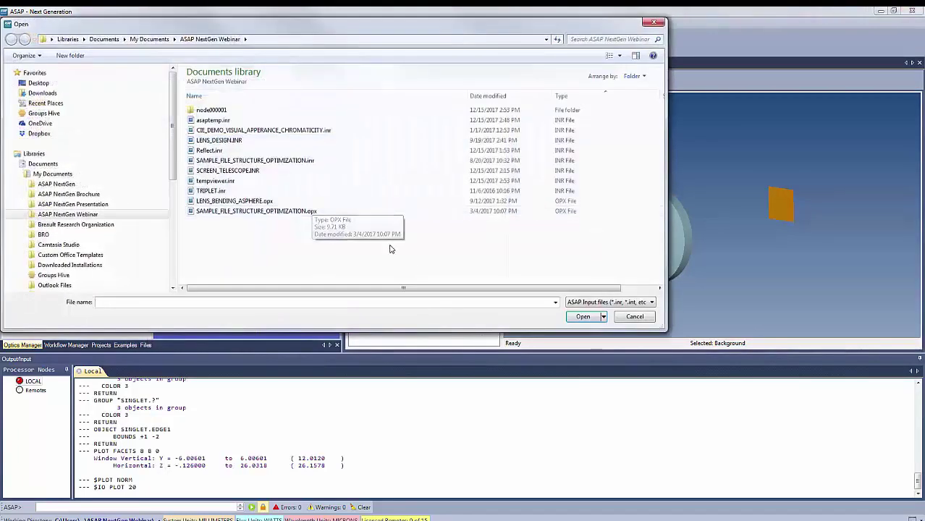
click(218, 140)
click(582, 316)
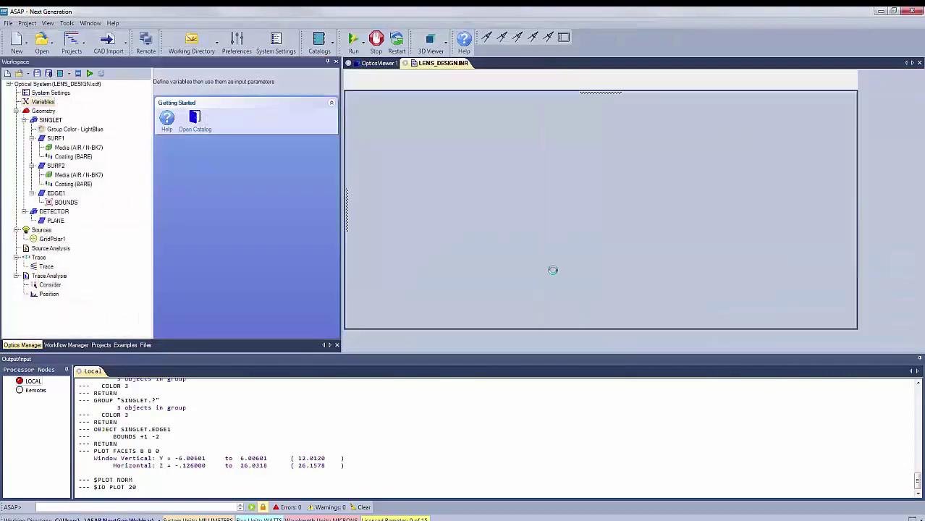
scroll(486, 152, down, 8)
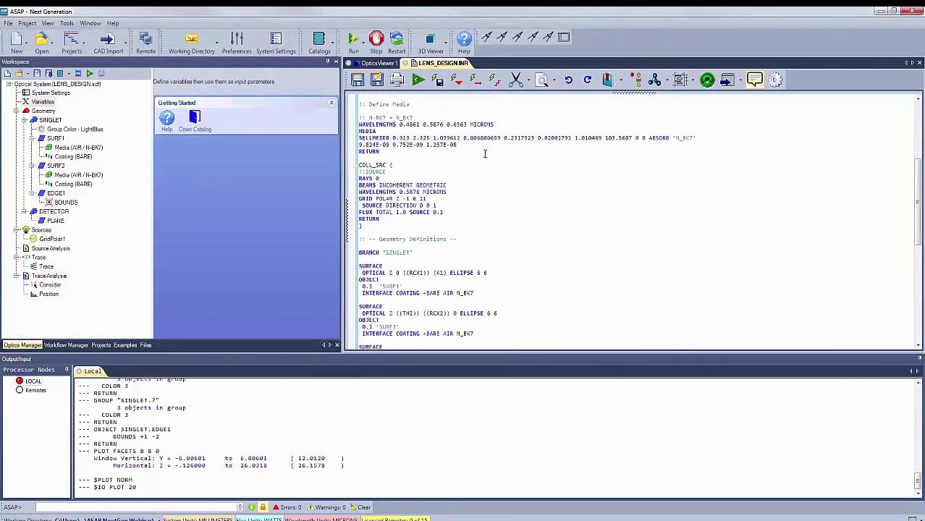
scroll(486, 153, up, 8)
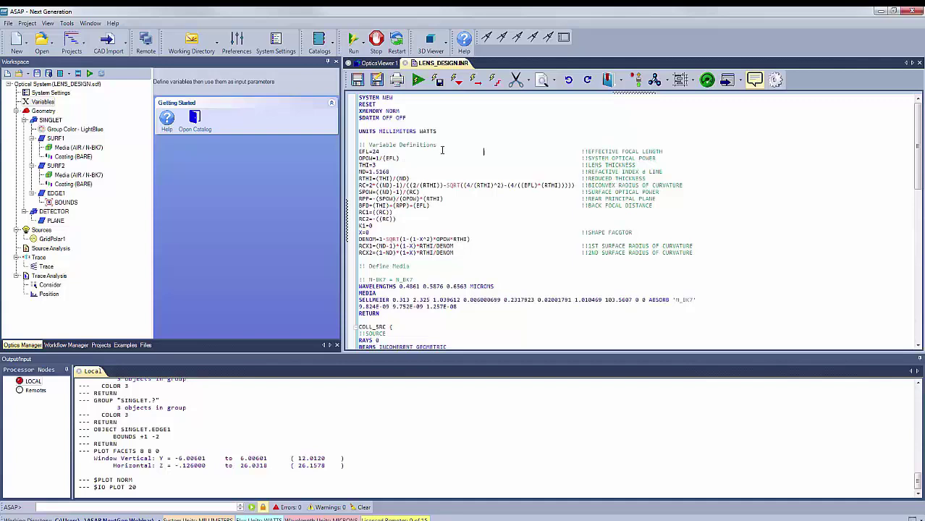
scroll(443, 149, down, 6)
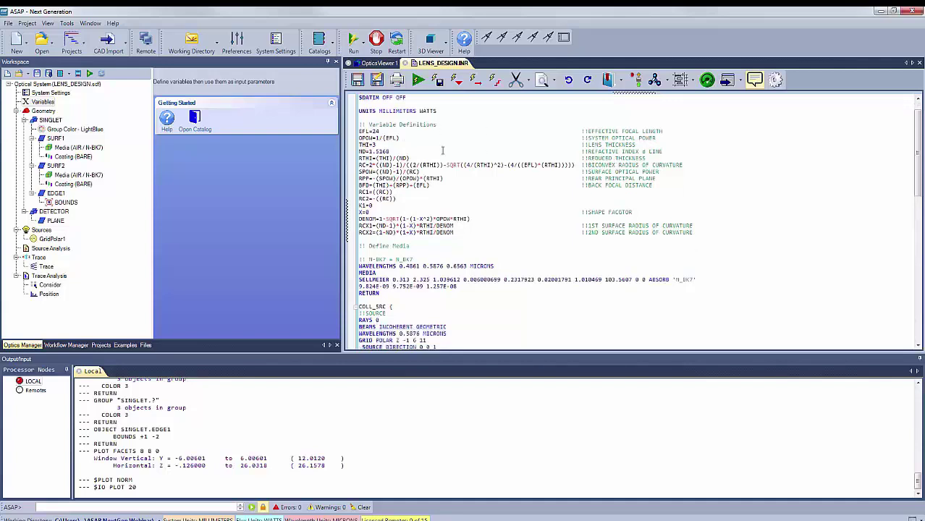
scroll(443, 149, down, 7)
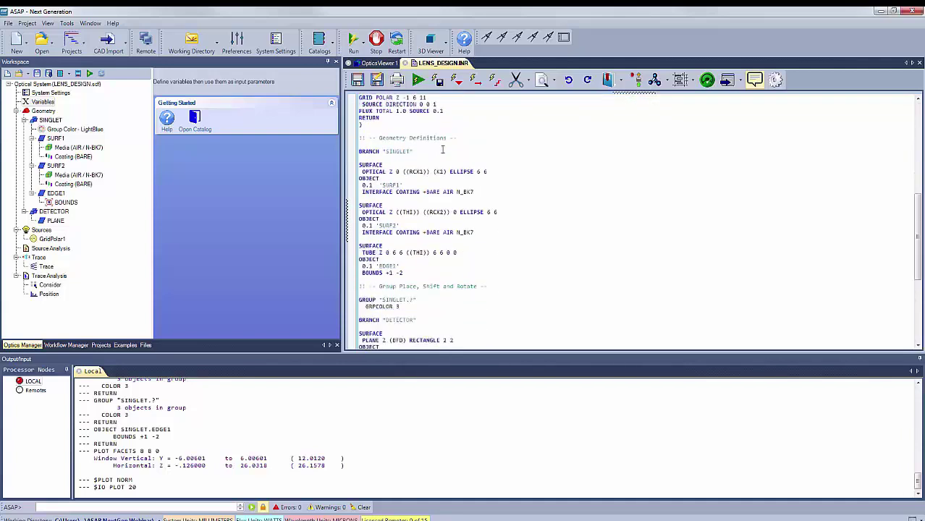
scroll(443, 149, down, 8)
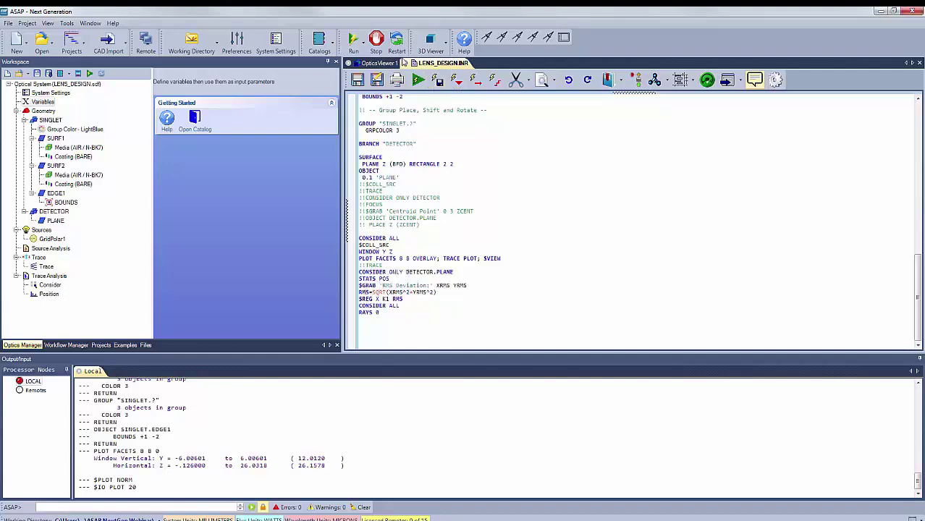
Step: Restart the session and clear the contents of the output window
click(397, 41)
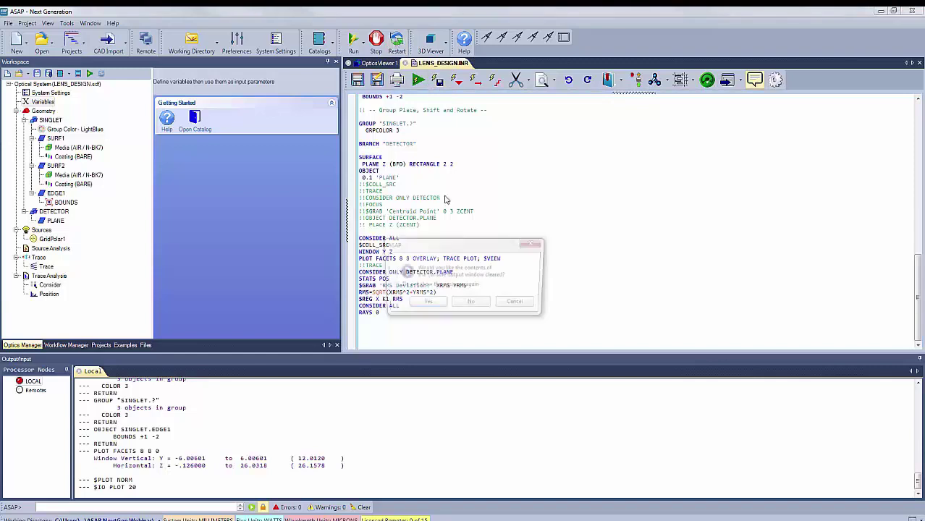
click(425, 304)
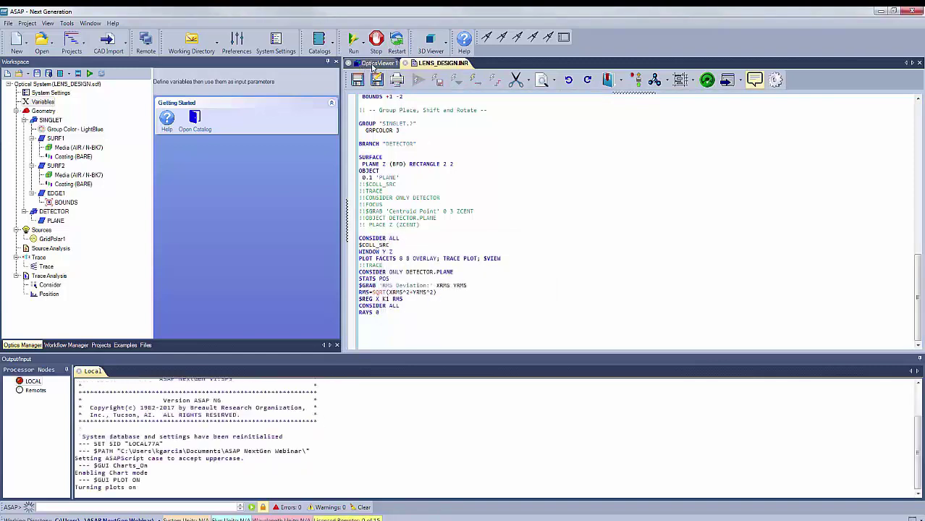
Step: Close the 3D optics viewer, run the LENS_DESIGN.INR script, and inspect the resulting ray-trace plot before returning to the script
click(370, 63)
click(349, 64)
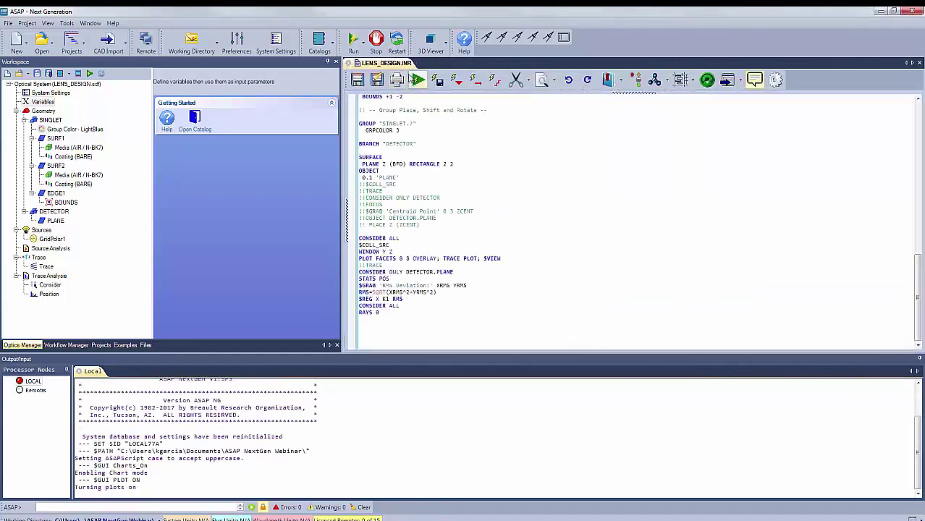
click(418, 81)
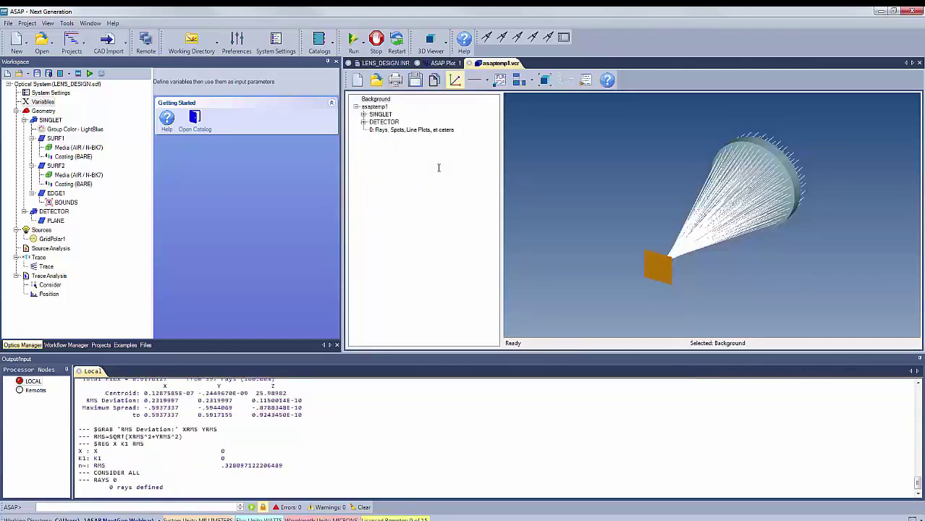
click(440, 64)
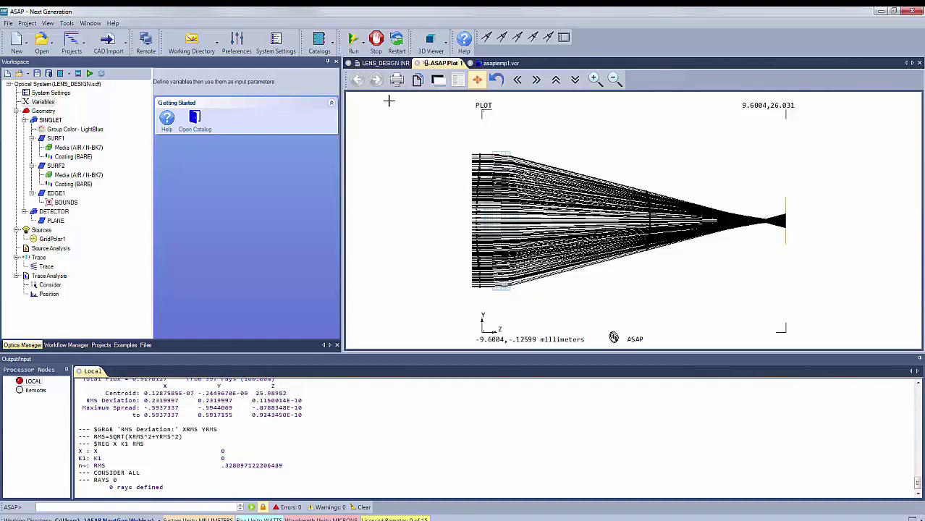
click(384, 64)
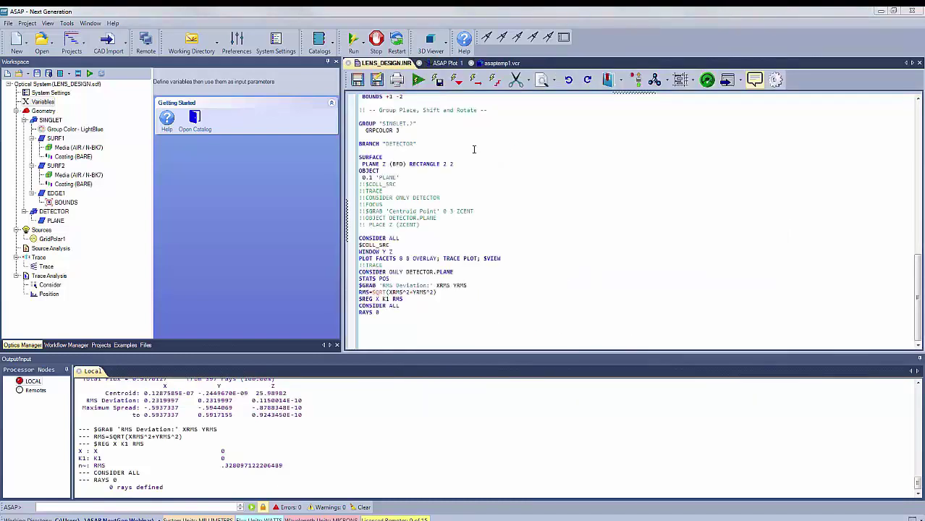
Step: Start an optimization setup for the script titled LENS DESIGN DEMO, keeping Downhill Simplex as the optimization method
click(708, 81)
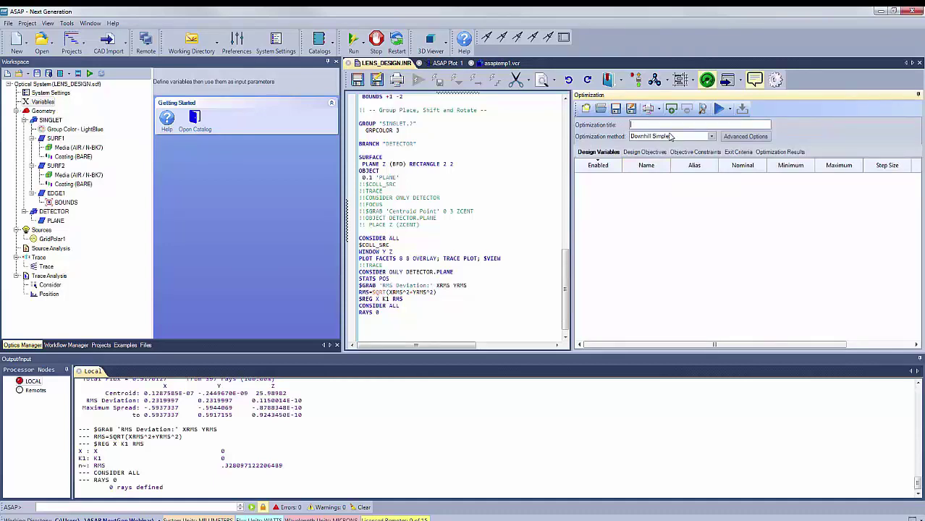
text(LENS DESIGN DEMO)
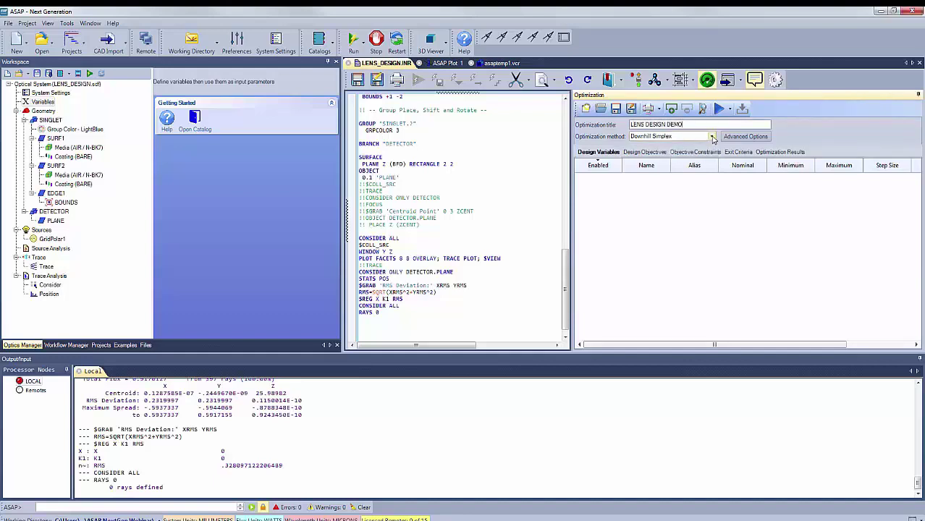
click(713, 137)
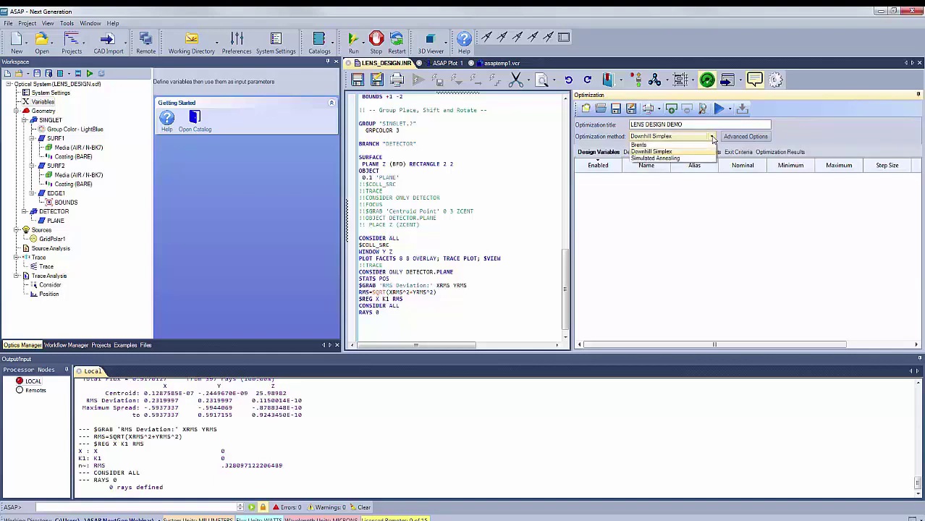
click(713, 137)
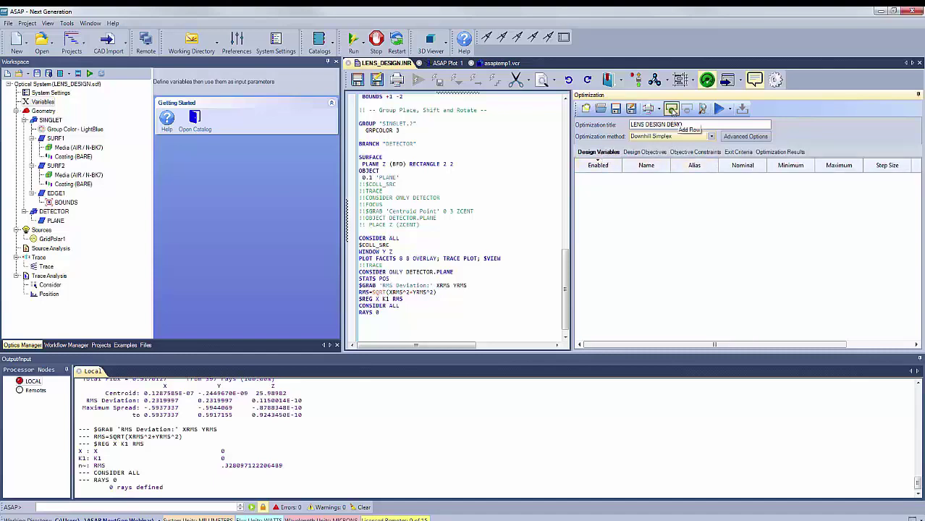
Step: Add K1 as an enabled design variable with a minimum of -3 and a maximum of 1
click(672, 109)
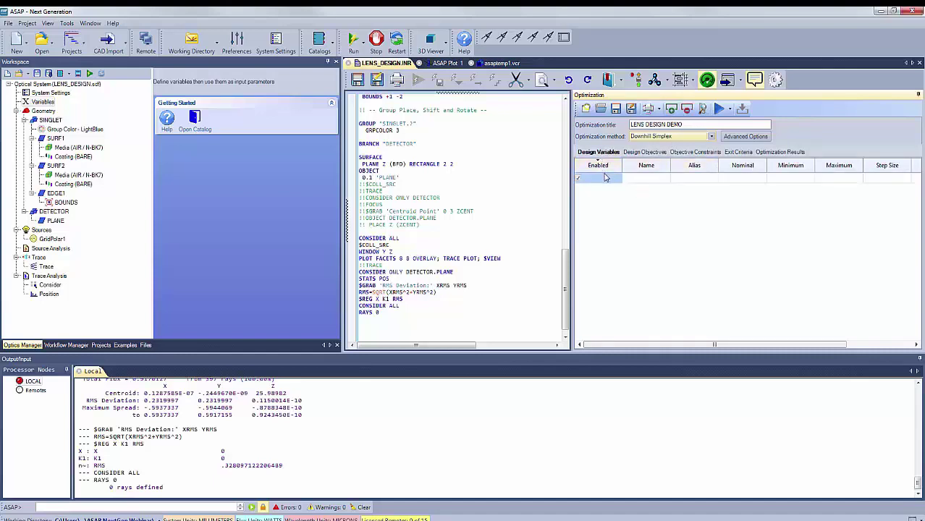
click(644, 180)
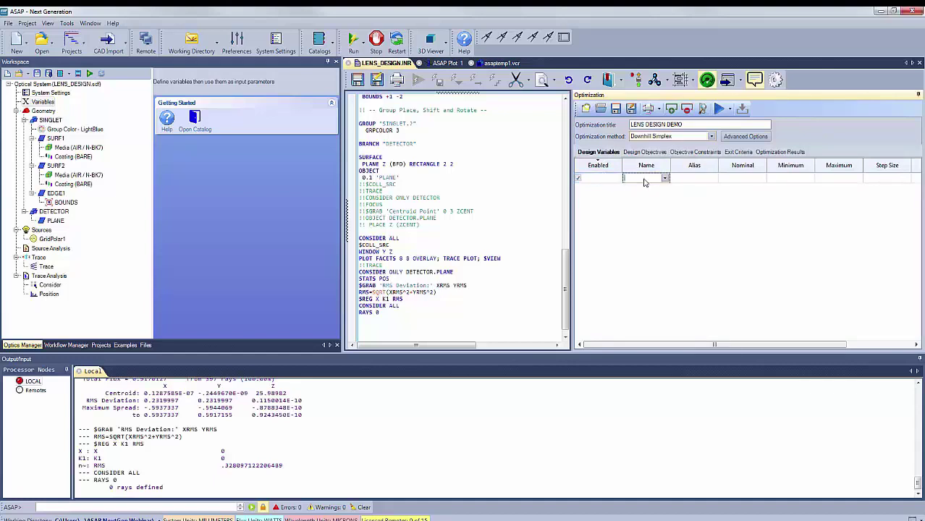
click(666, 180)
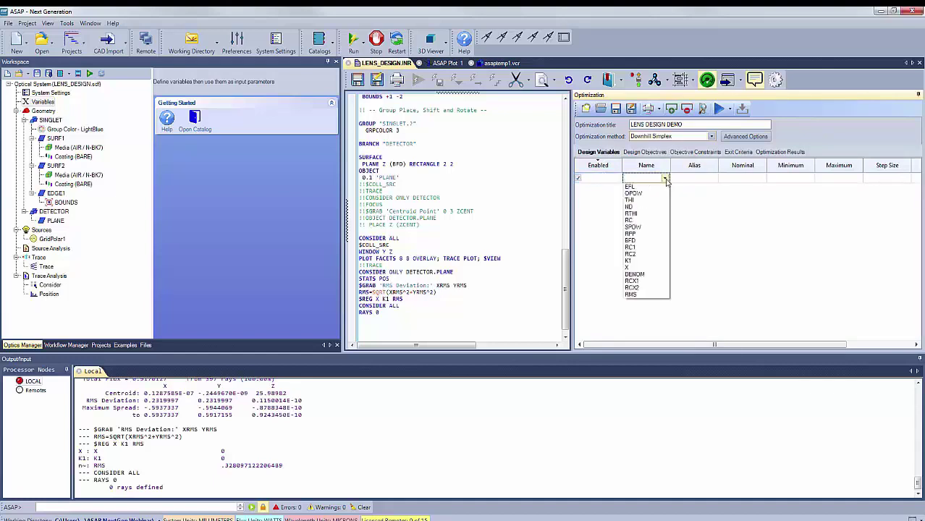
click(650, 263)
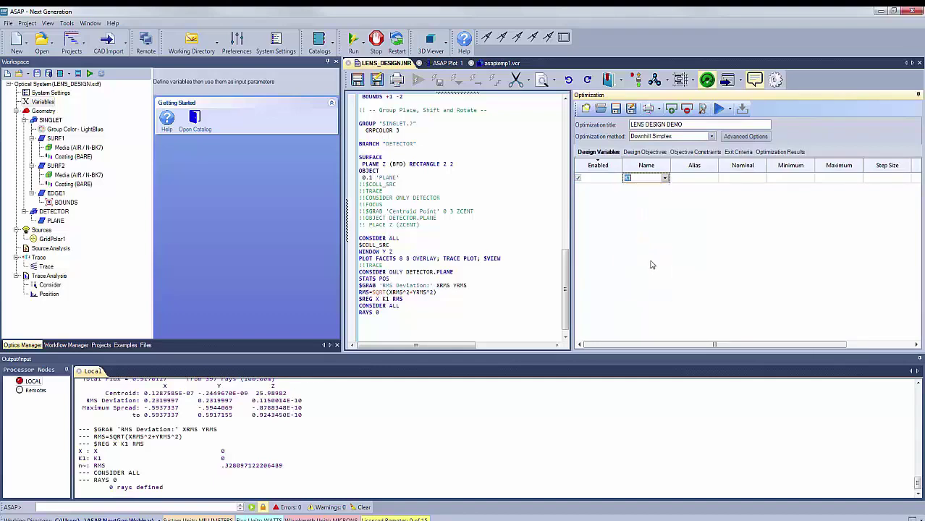
click(688, 182)
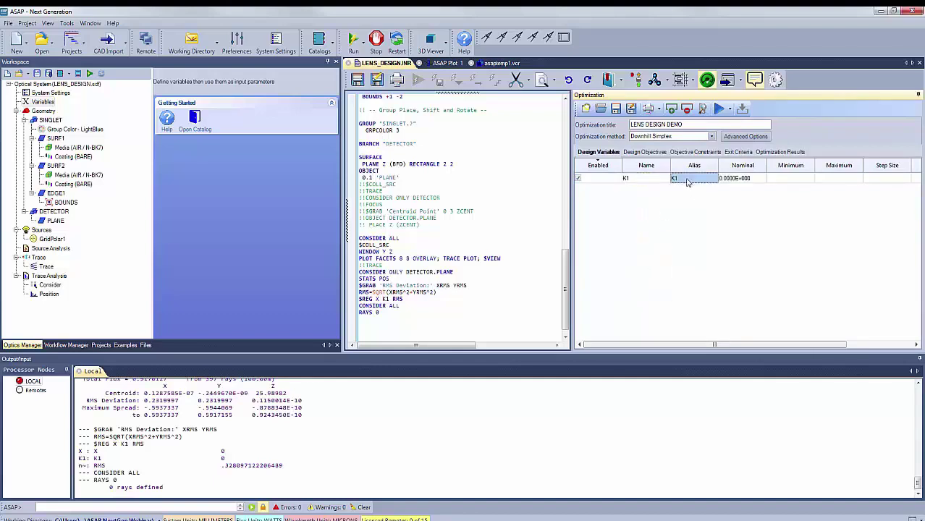
click(688, 182)
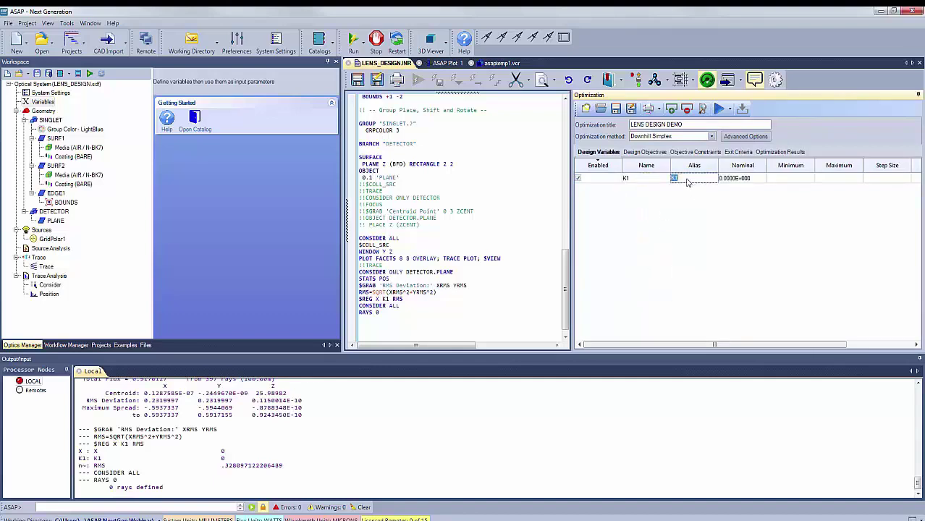
click(780, 180)
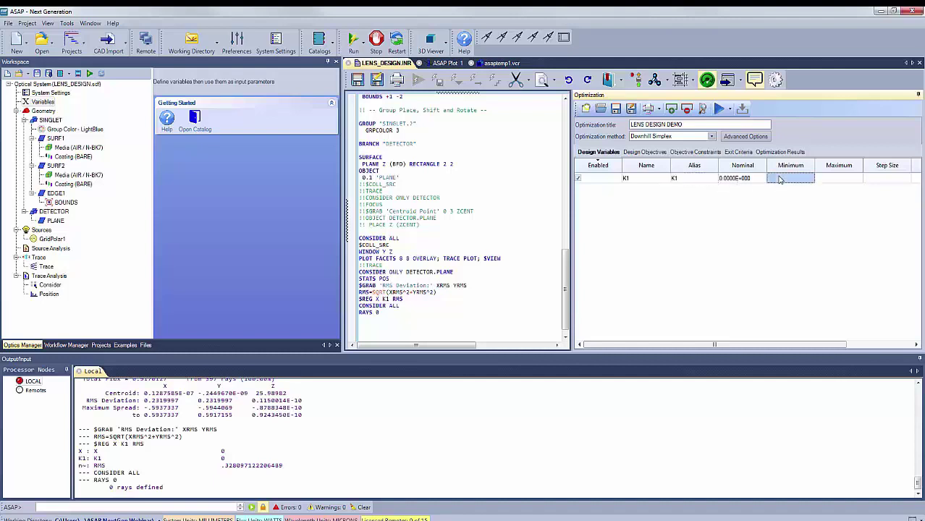
click(794, 177)
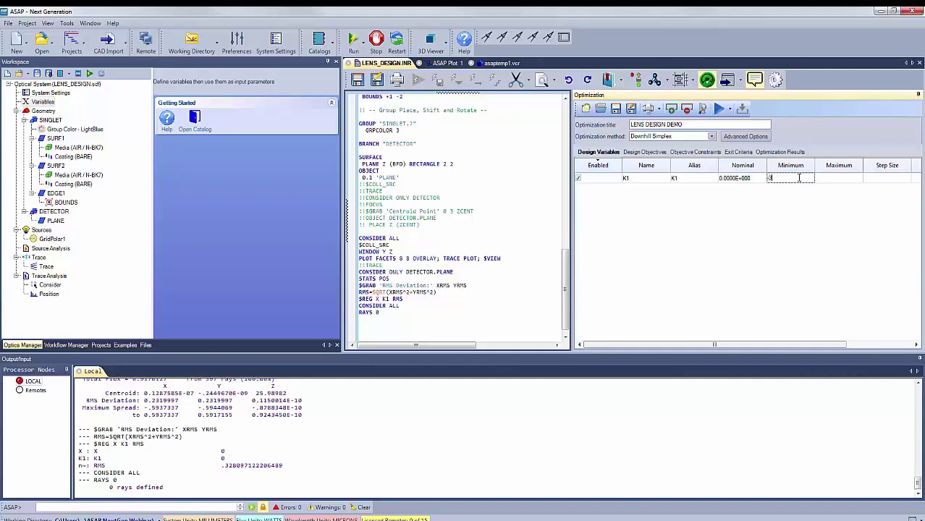
click(837, 181)
click(836, 181)
text(1)
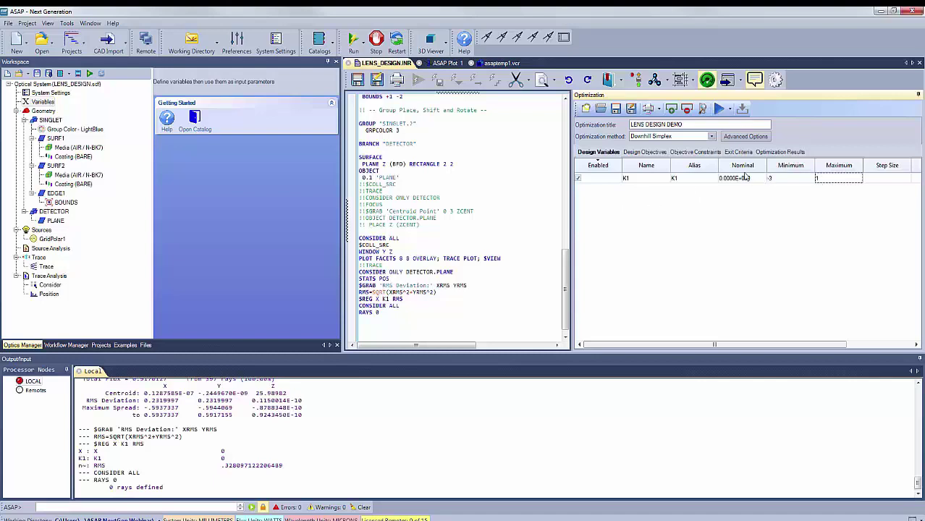
click(876, 181)
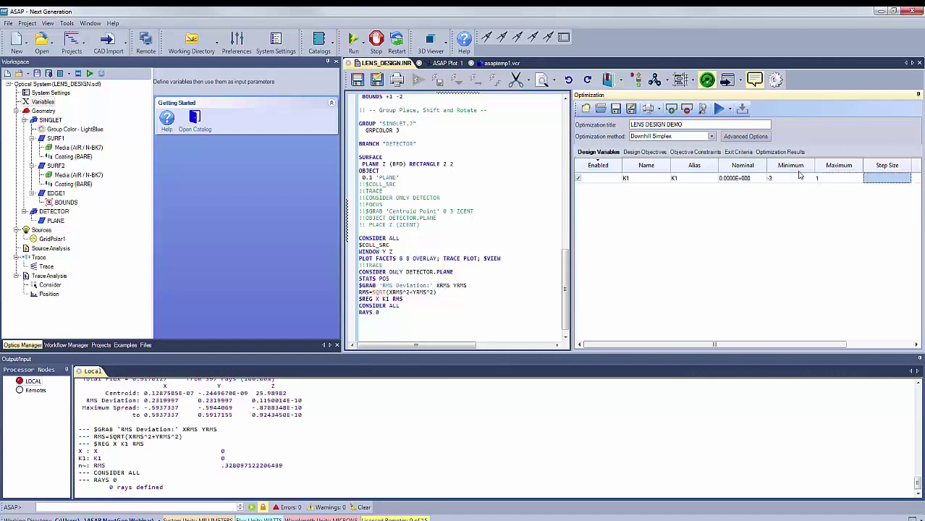
Step: Add X as a second design variable with a minimum of -3 and a maximum of 3
click(671, 109)
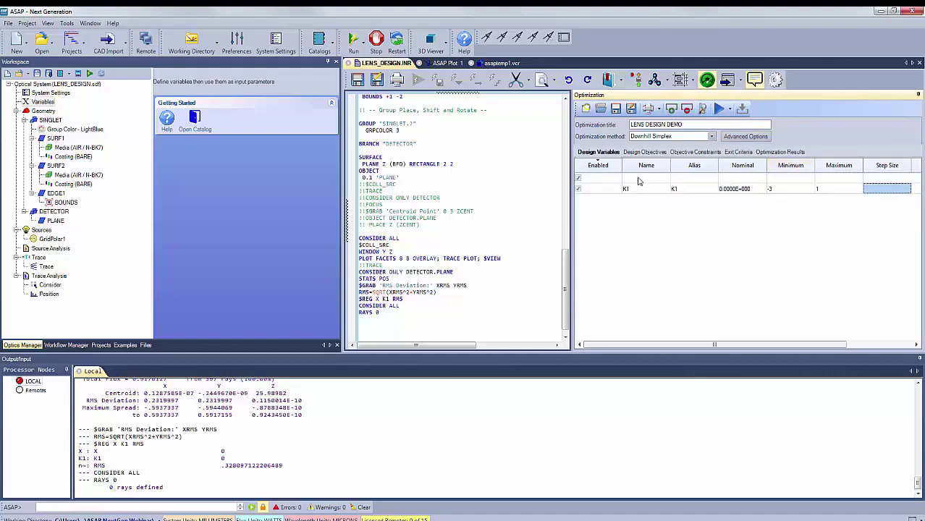
click(664, 180)
click(665, 178)
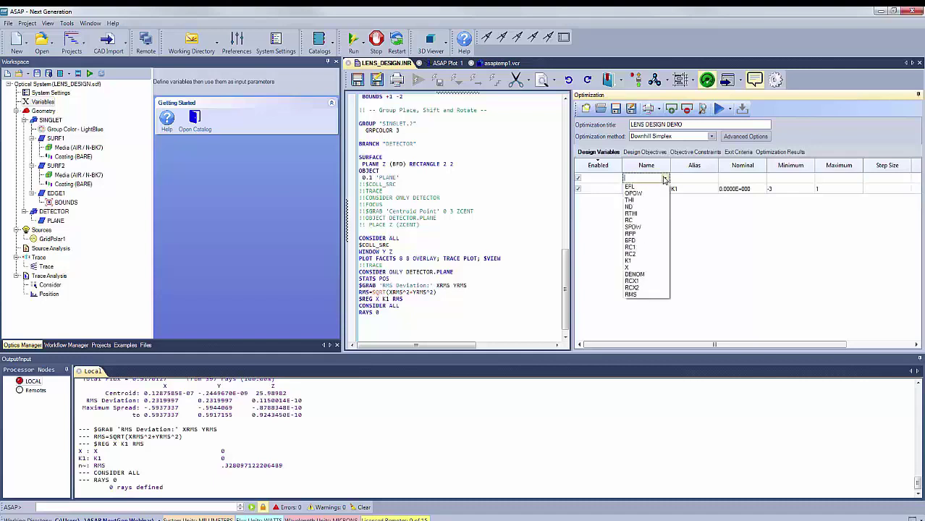
click(629, 268)
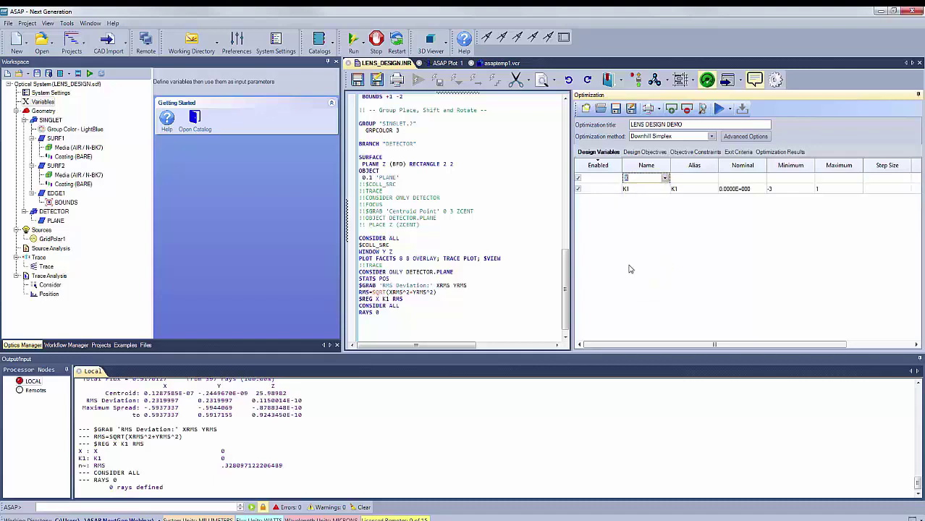
click(692, 180)
click(775, 178)
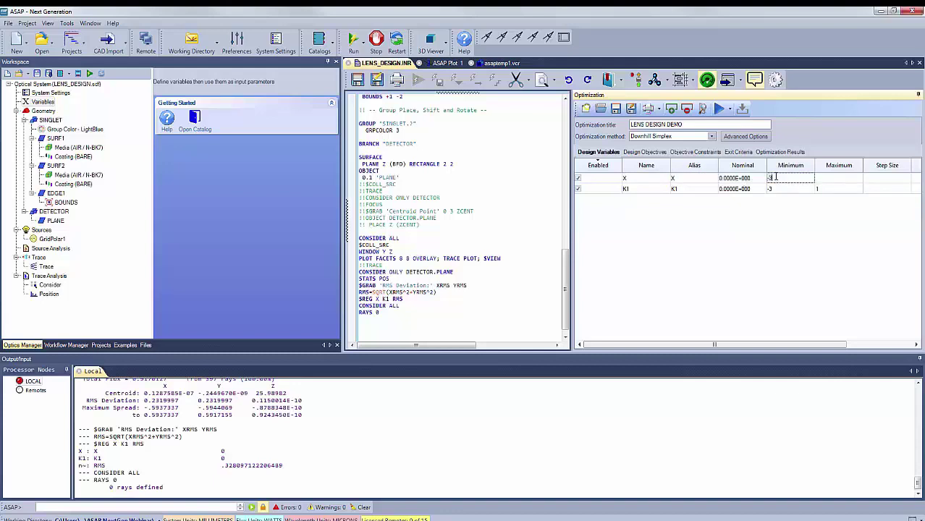
click(833, 181)
text(3)
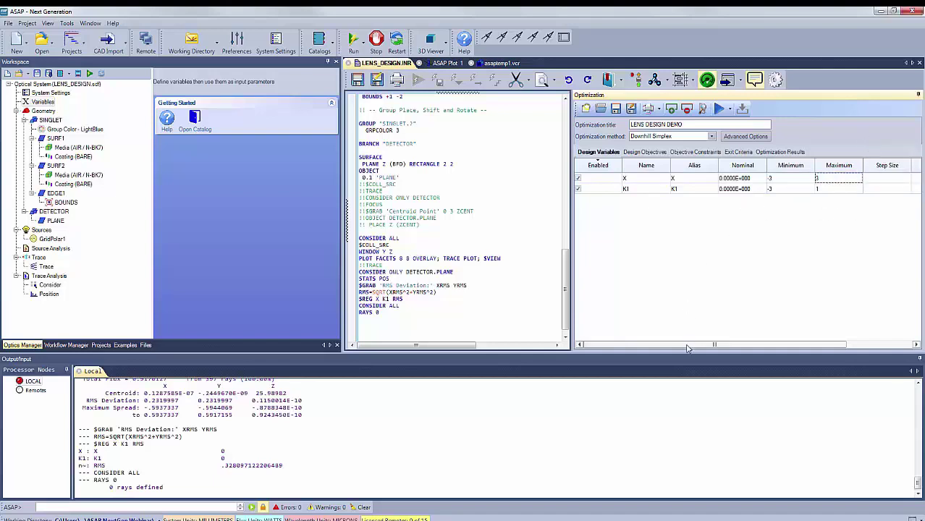
drag(687, 349, 662, 335)
Step: Add RMS as a design objective with a target of 0.0 and a weight of 1.0
click(645, 153)
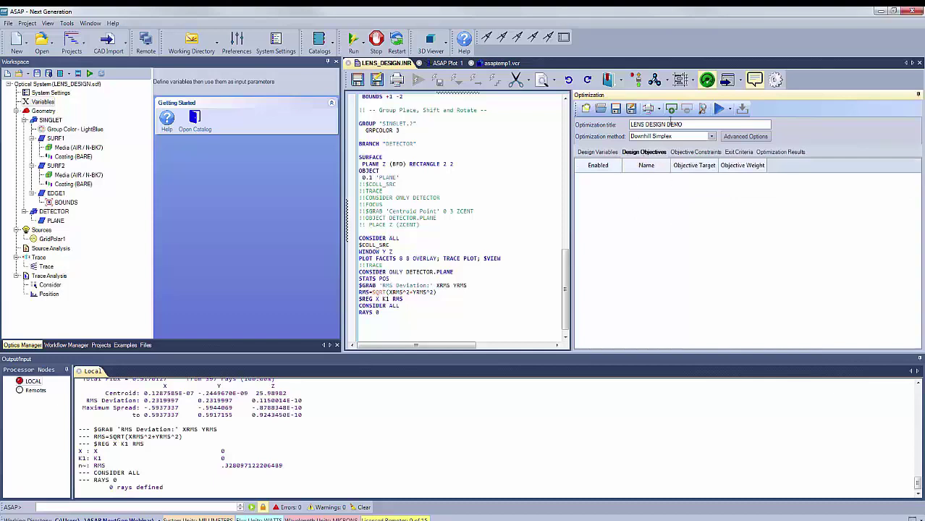
click(672, 109)
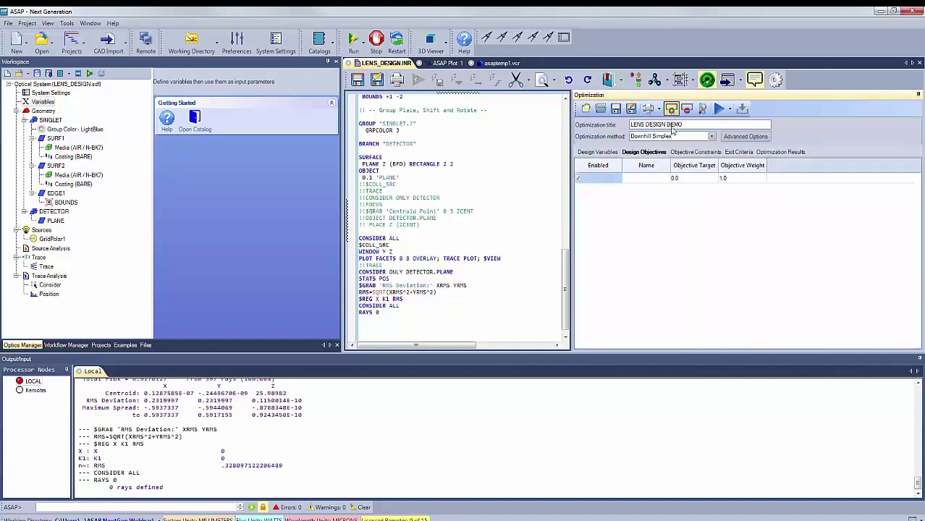
click(659, 181)
click(664, 178)
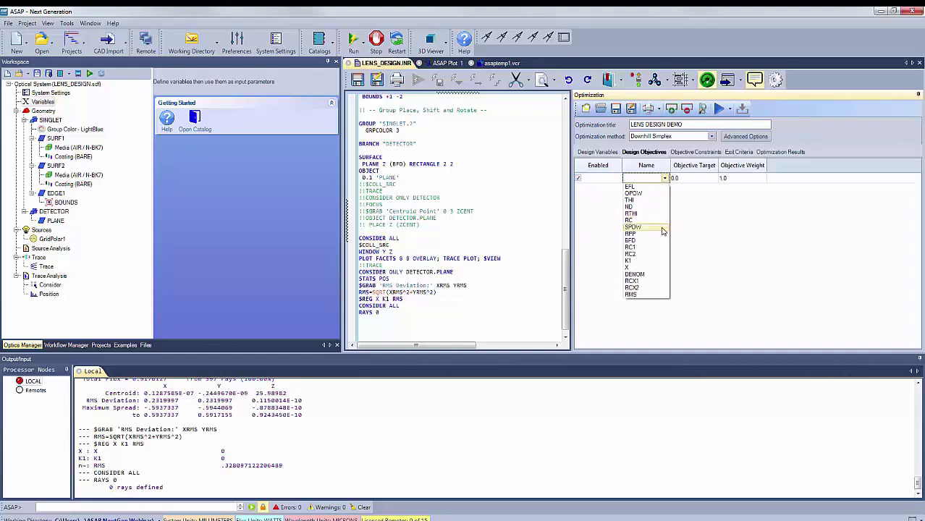
click(632, 295)
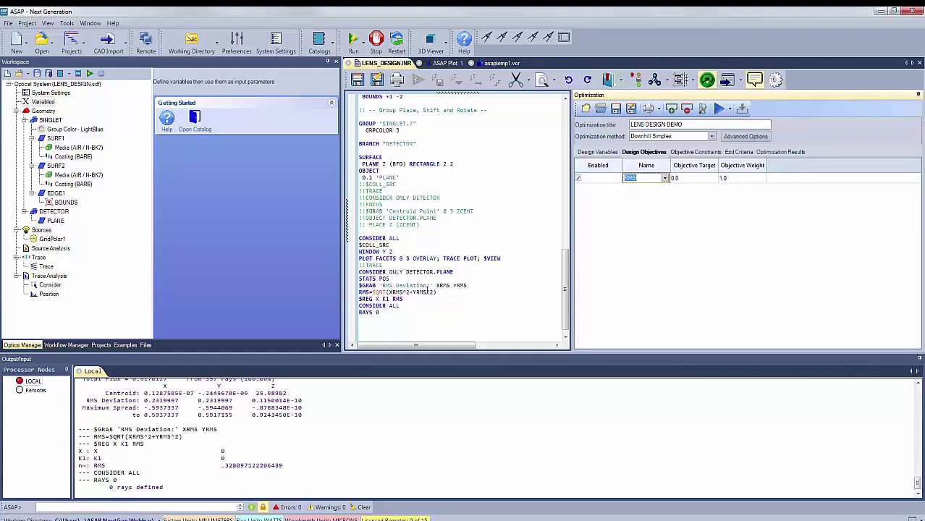
Step: Adjust the limit on the number of trial solutions in the exit criteria, and bring up the optimization results
click(693, 153)
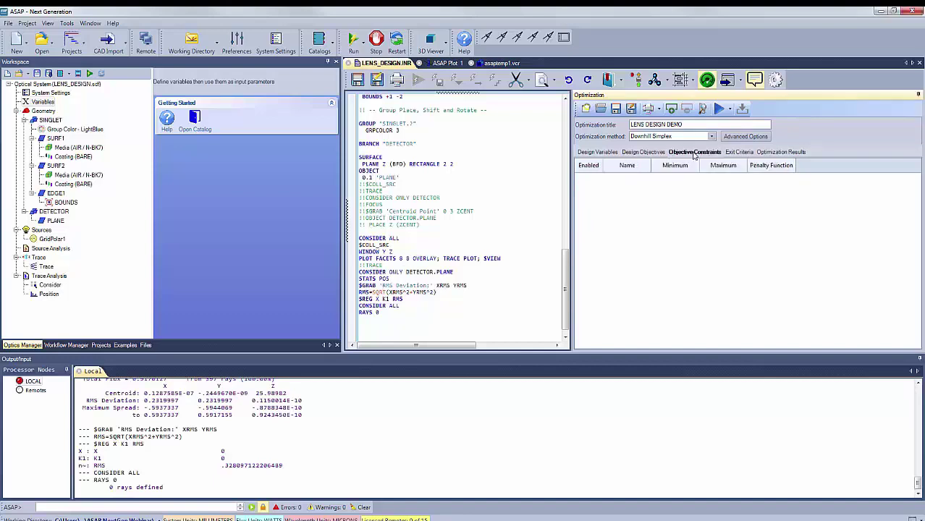
click(738, 153)
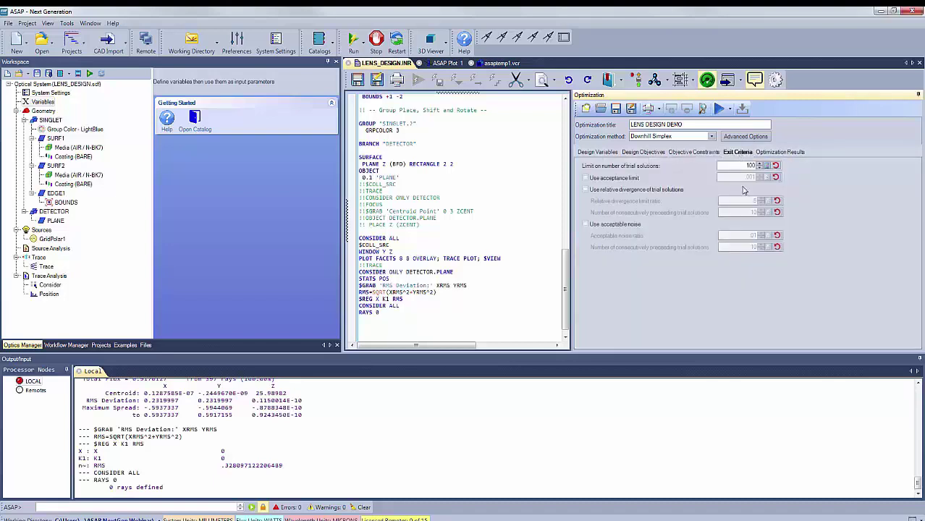
double_click(751, 165)
click(785, 153)
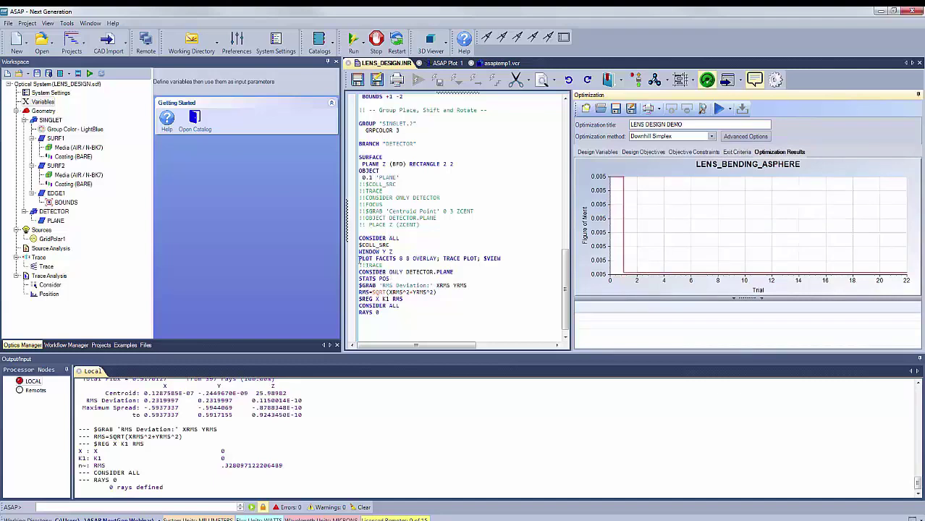
Step: Comment out the PLOT FACETS line in the script with !! and uncomment the TRACE command below it
text(!!)
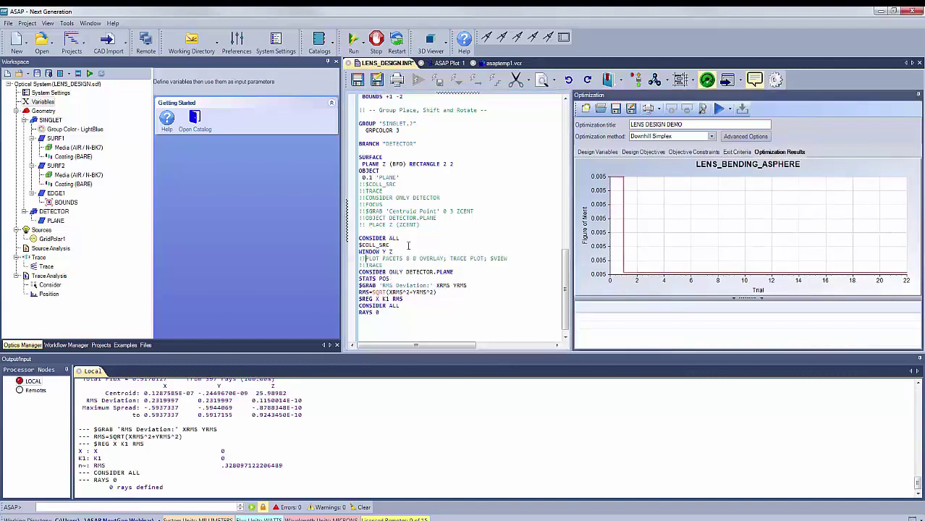
key(Down)
key(BackSpace)
key(BackSpace)
Step: Restart the session with the output window cleared, and run the lens design optimization through its allowed trials
click(397, 41)
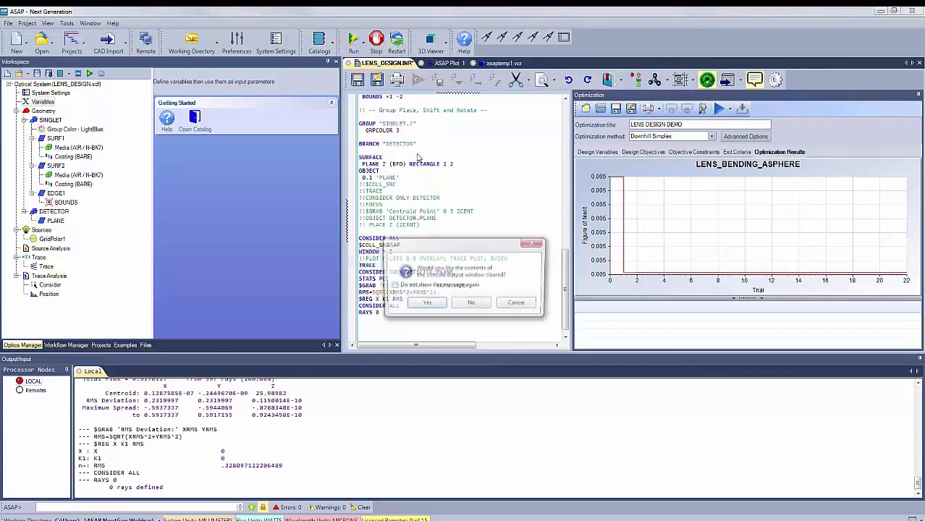
click(423, 305)
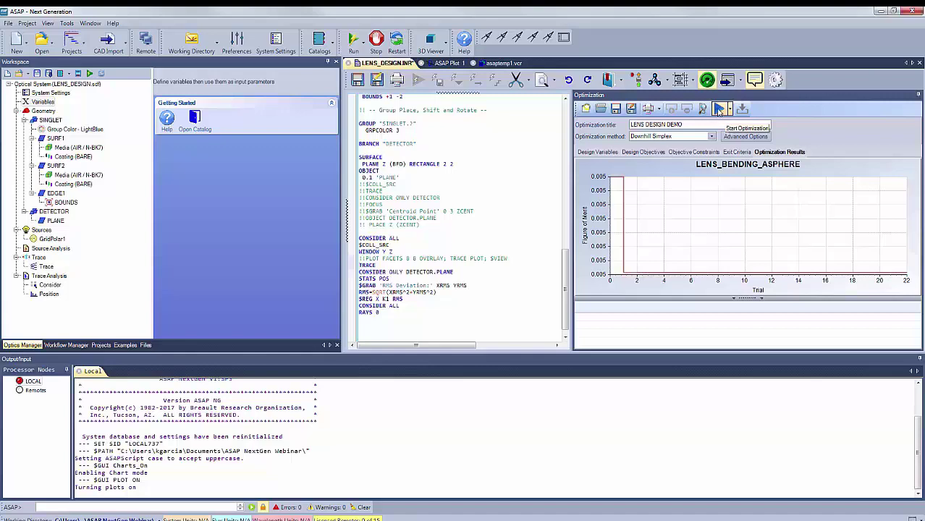
click(719, 109)
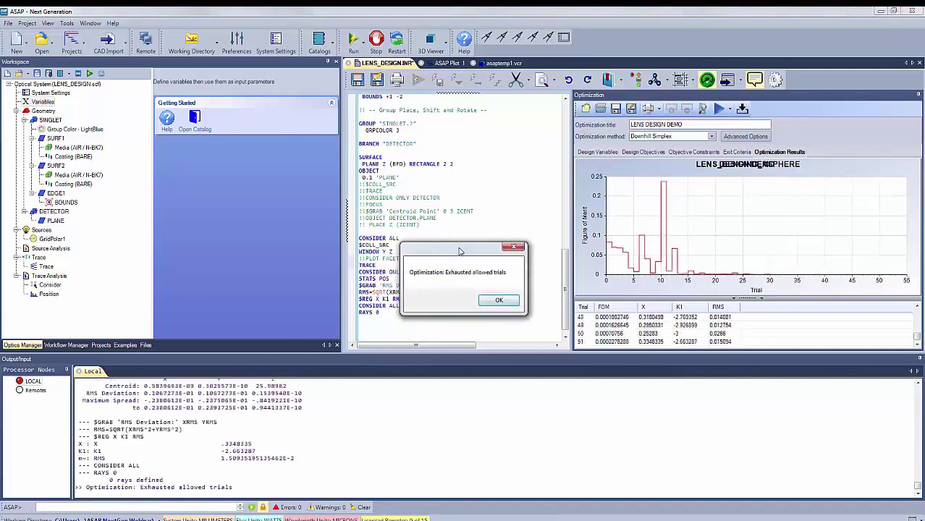
drag(459, 251, 473, 235)
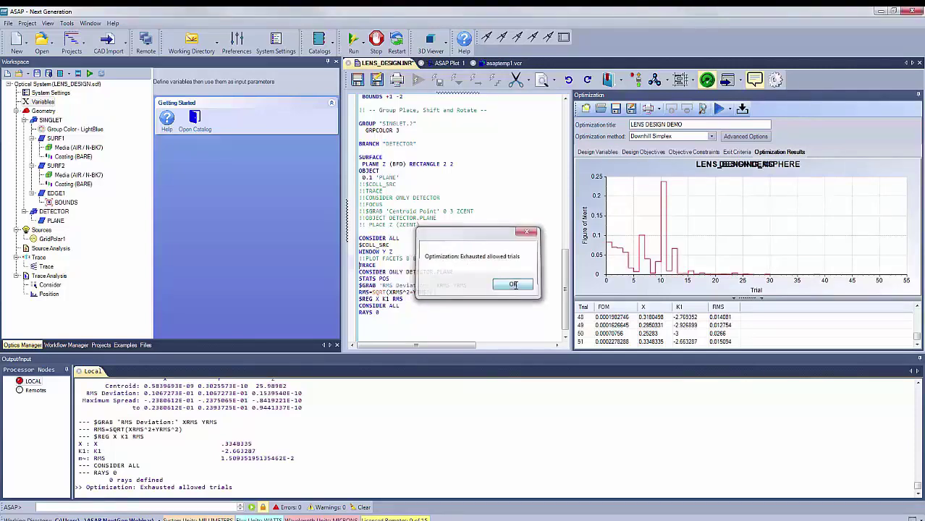
Step: Dismiss the exhausted-trials message and save the optimized system into the script, giving K1=-2.926899 and X=0.2950331
click(513, 286)
drag(568, 288, 568, 142)
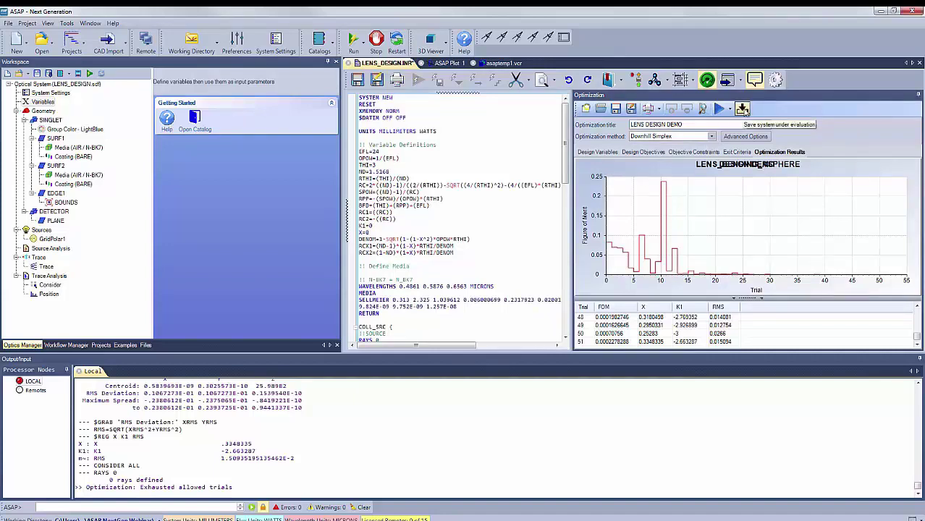
click(742, 109)
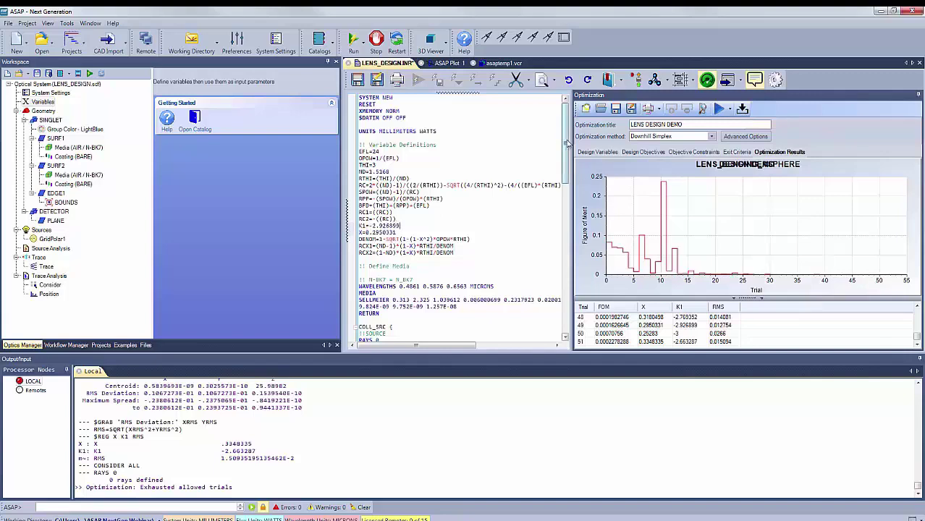
Step: Uncomment the PLOT FACETS line in the LENS_DESIGN script and comment out the TRACE command below it with !!
drag(565, 148, 566, 292)
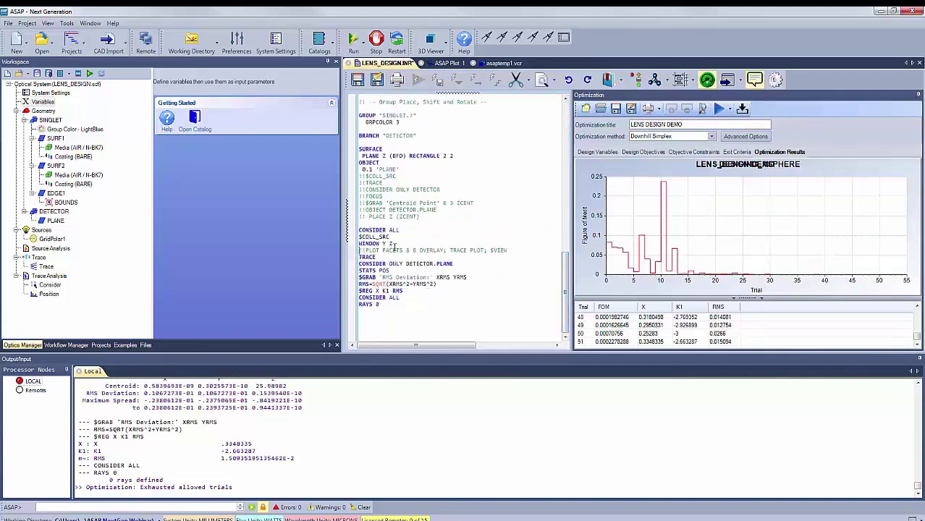
key(Delete)
key(Delete)
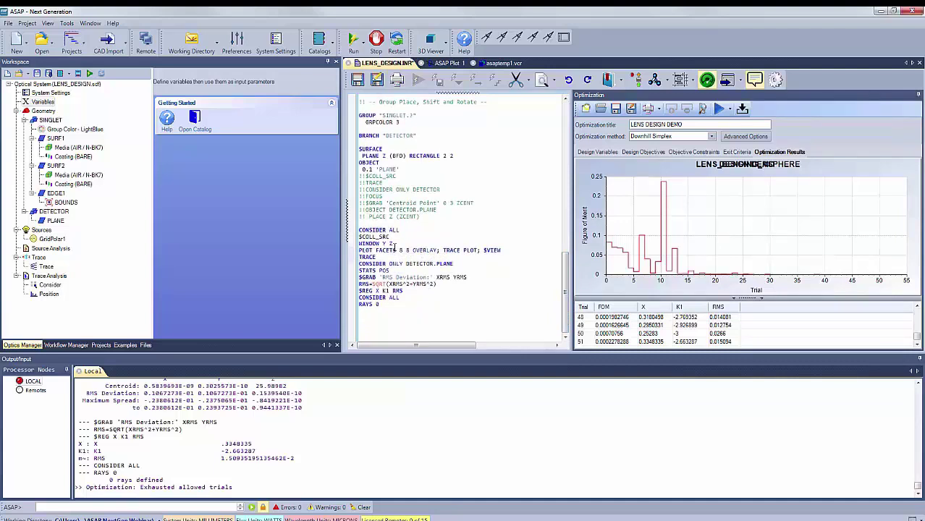
text(!!)
Step: Restart the session with the output window cleared, and run the LENS_DESIGN script with the optimized values
click(397, 42)
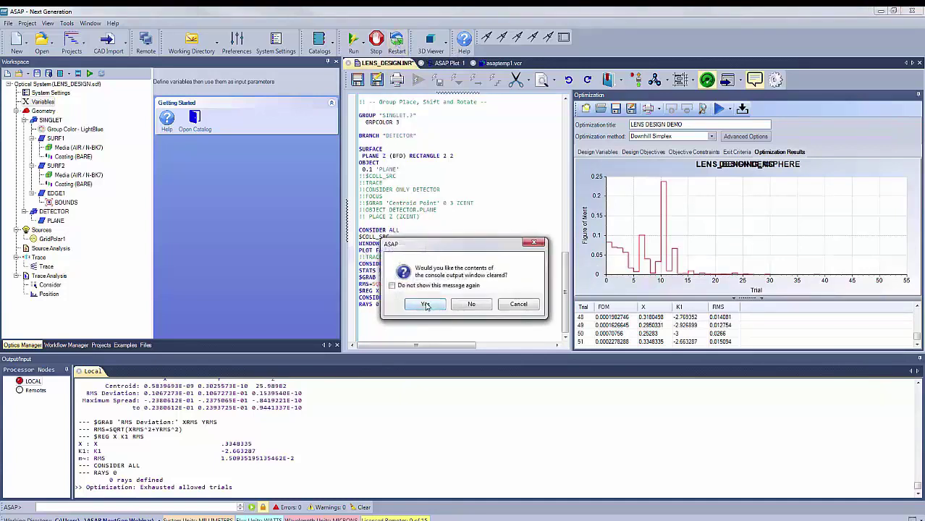
click(426, 304)
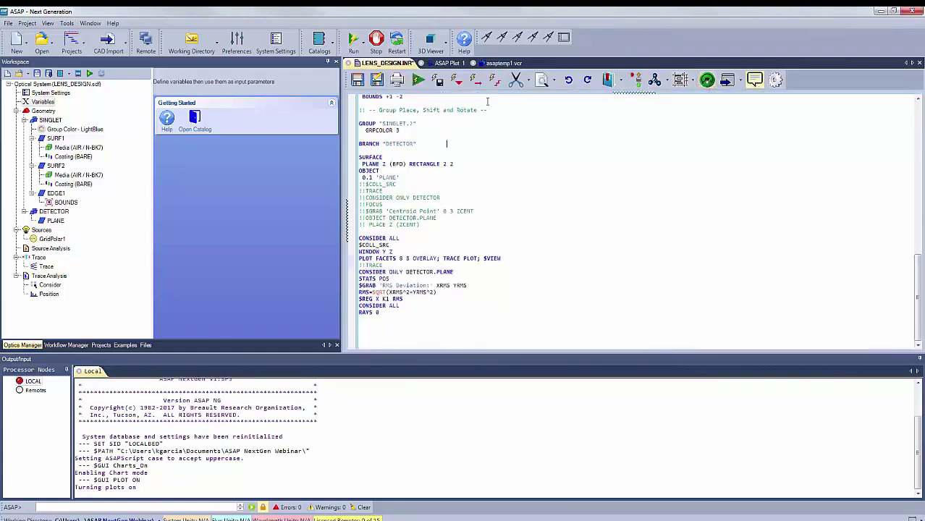
click(418, 81)
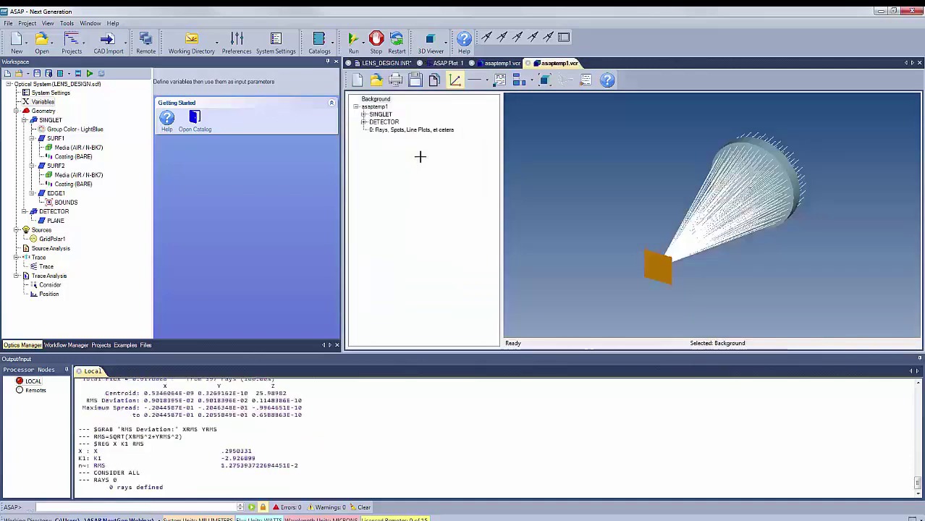
Step: Compare the original and optimized lens ray traces, showing the 2D plots side by side and rotating both 3D views
click(442, 64)
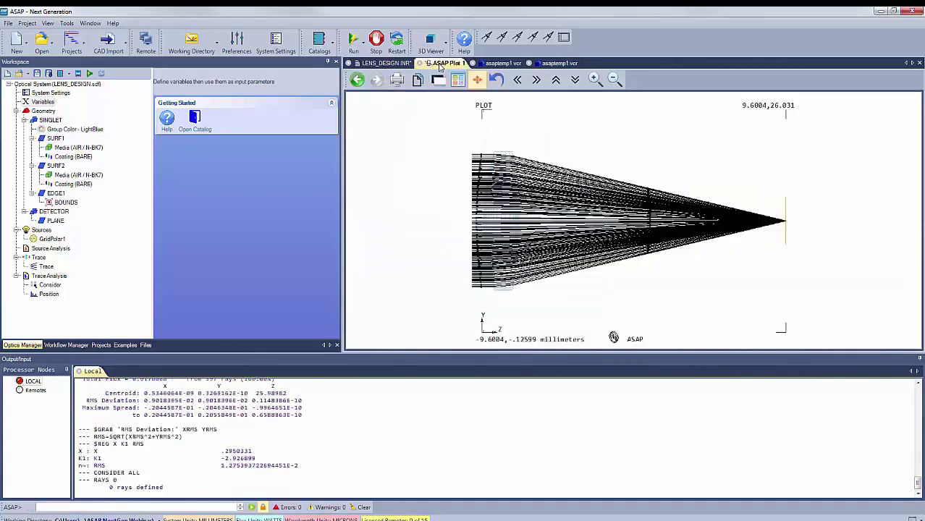
click(458, 81)
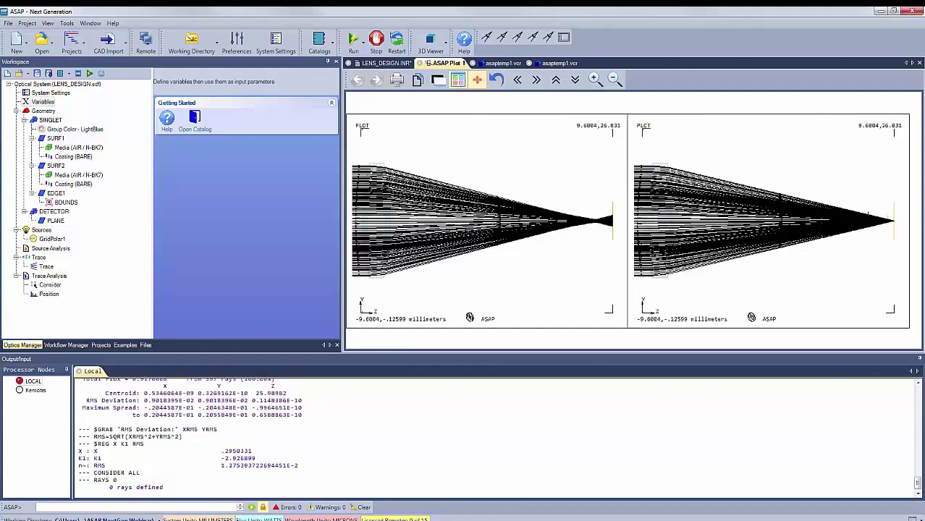
click(501, 63)
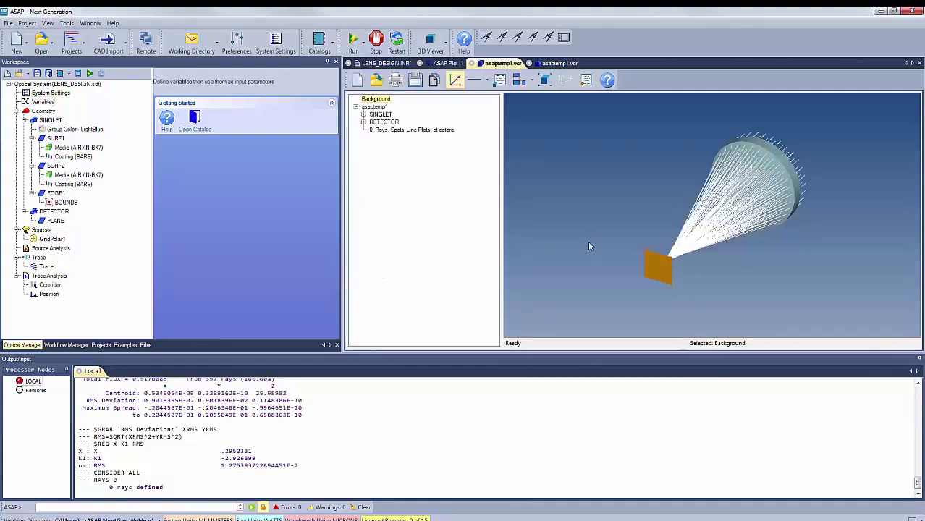
drag(600, 231, 665, 162)
click(560, 63)
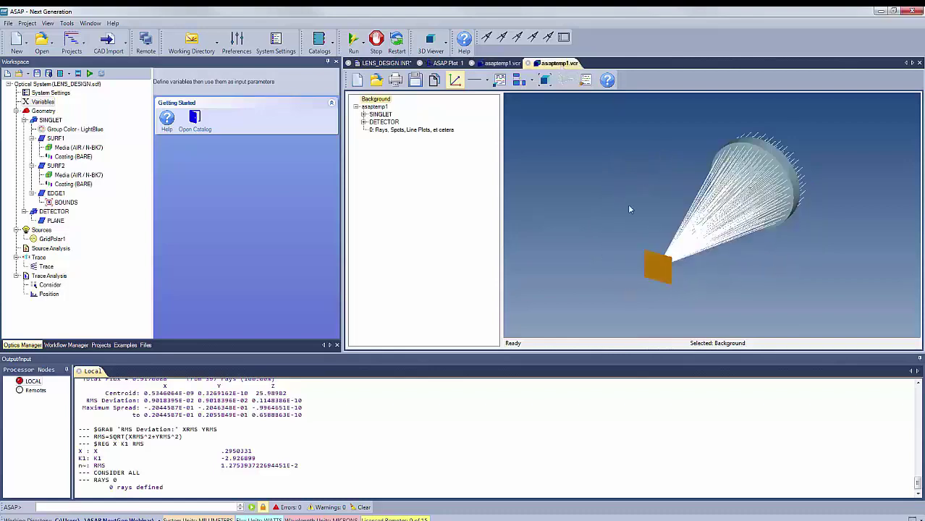
drag(622, 226, 816, 237)
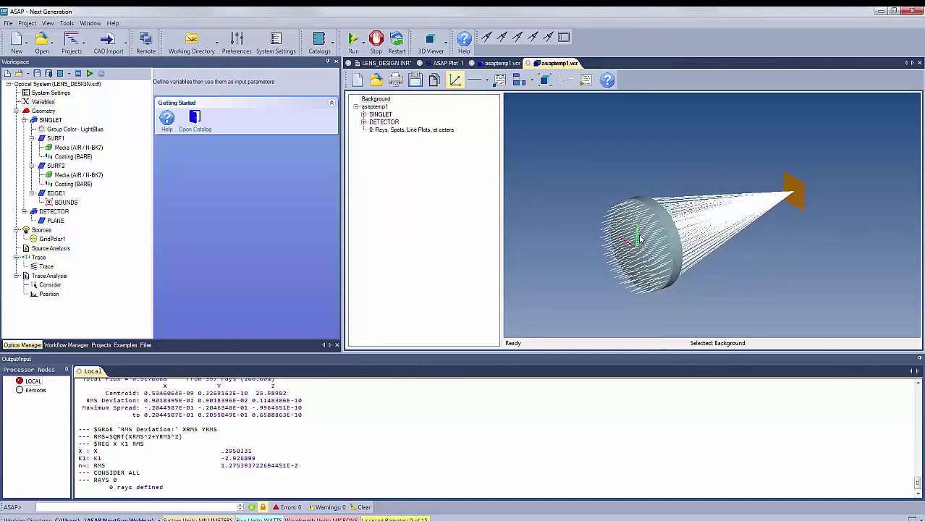
Step: Close the lens script, its plot and both 3D views, and restart the session with the output window cleared
click(350, 63)
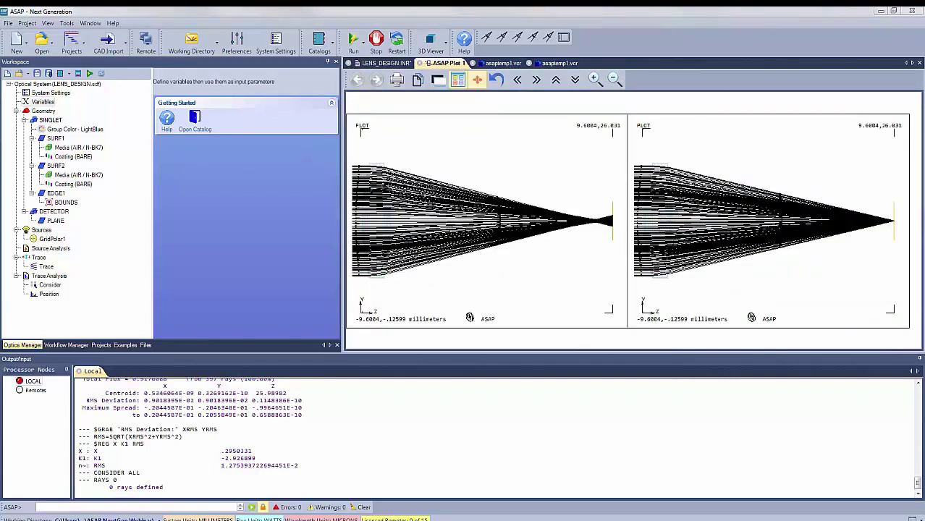
key(ctrl+F4)
click(348, 64)
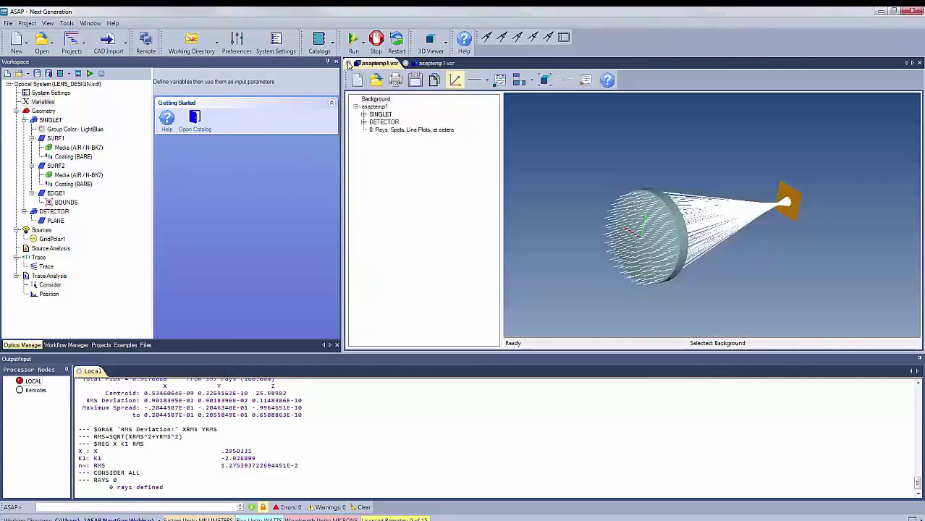
click(349, 64)
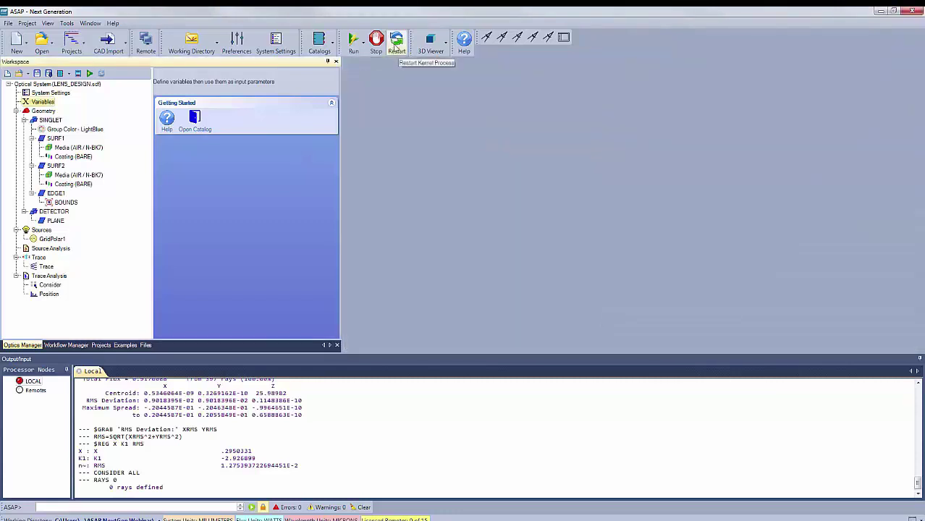
click(396, 46)
click(423, 306)
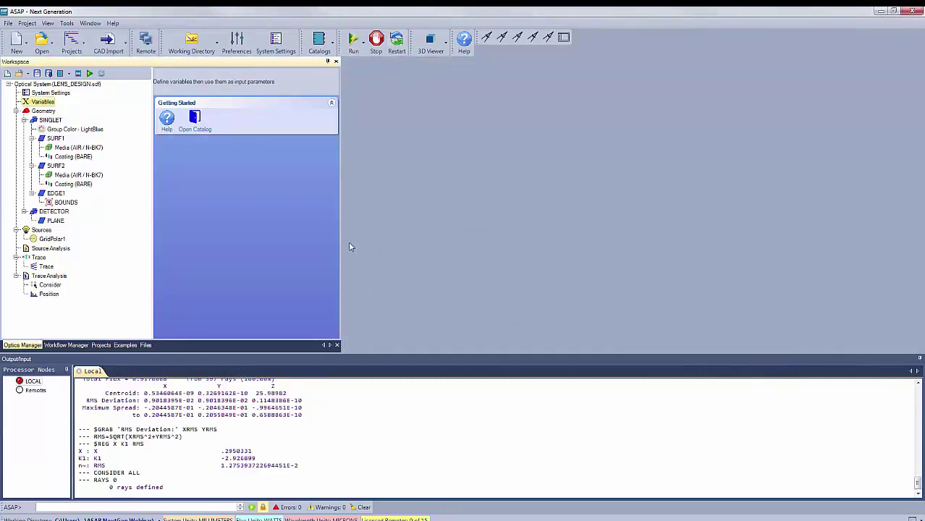
Step: Open the script SAMPLE_FILE_STRUCTURE_OPTIMIZATION.inr from the ASAP NextGen Webinar folder
click(42, 45)
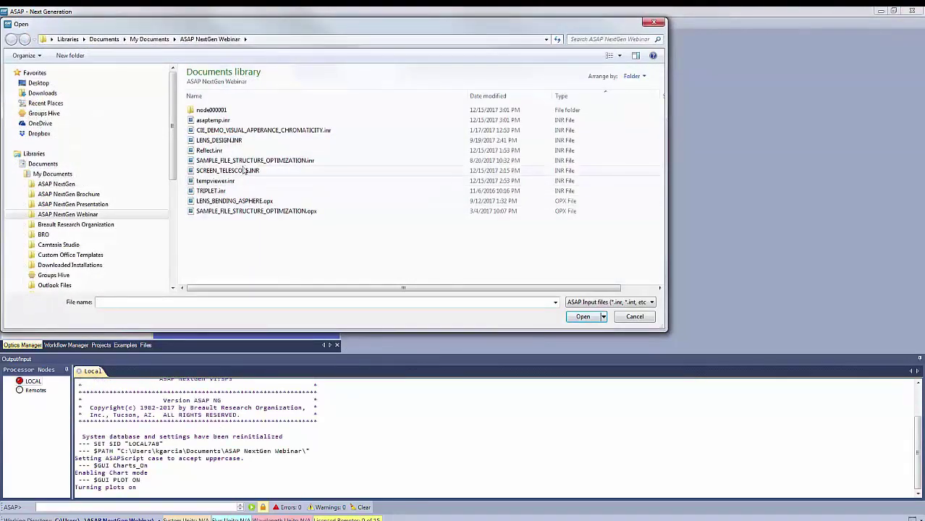
click(248, 161)
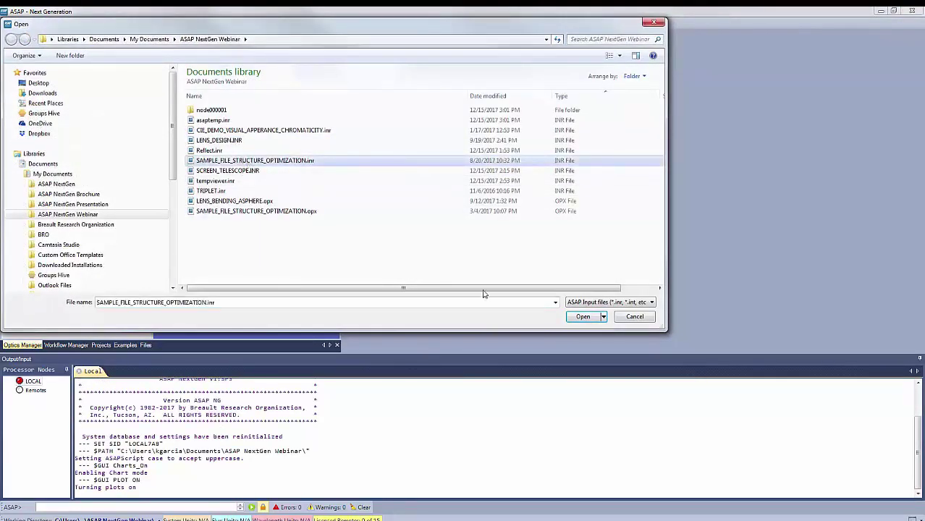
click(577, 317)
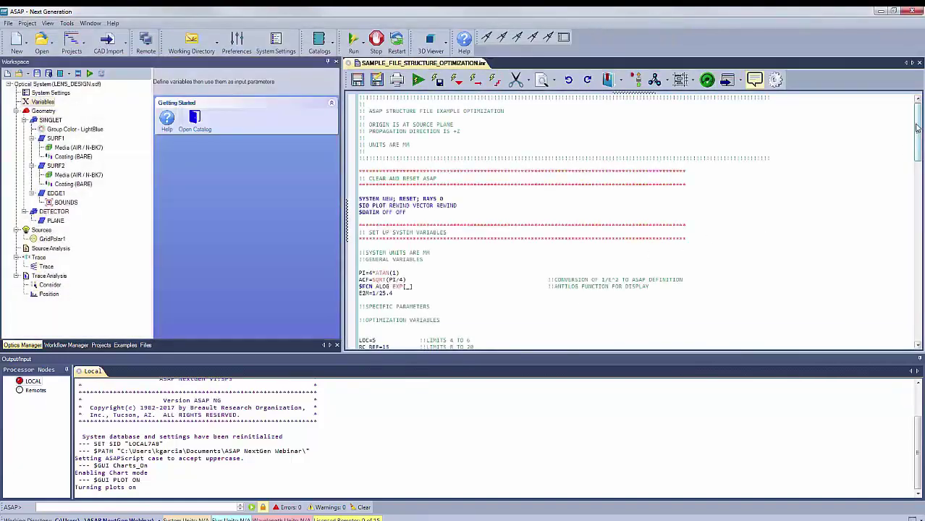
Step: Comment out the $OPTIMUM macro call at the end of the script and uncomment the $ANALYSIS call above it
drag(917, 130, 917, 313)
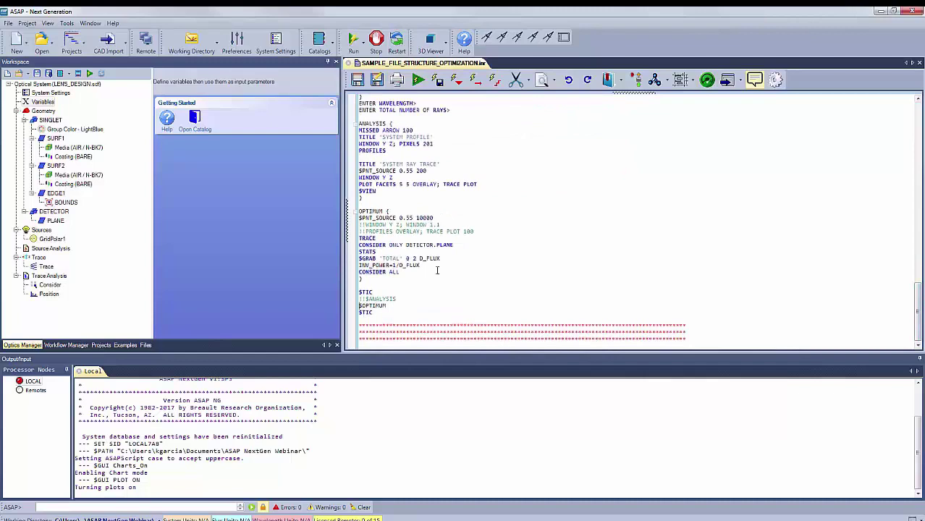
text(!!)
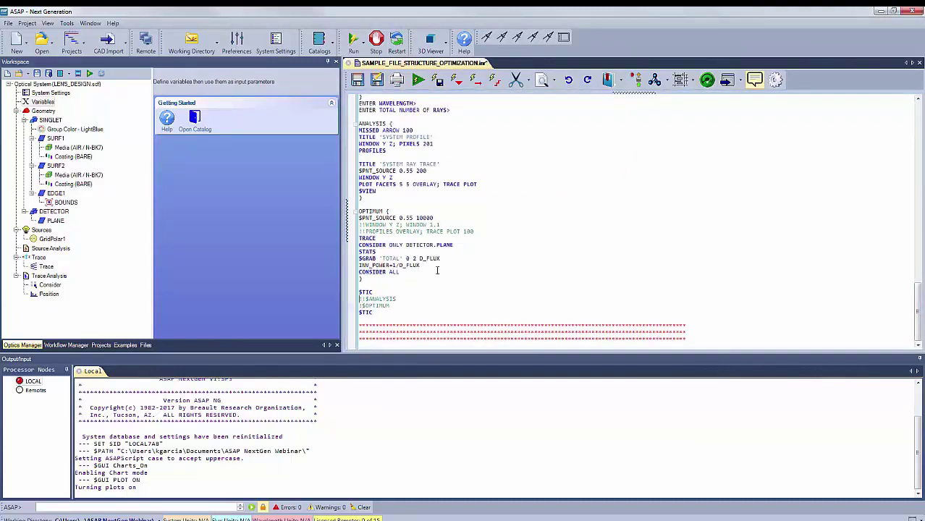
key(Delete)
key(Delete)
Step: Review the script's macros, geometry, optical properties and optimization variables, and run the script
scroll(498, 229, up, 15)
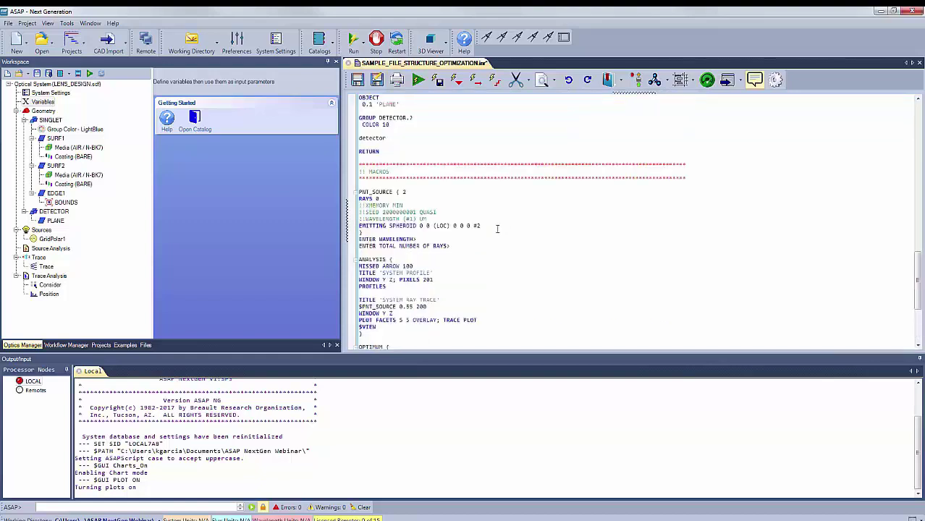
scroll(498, 229, up, 8)
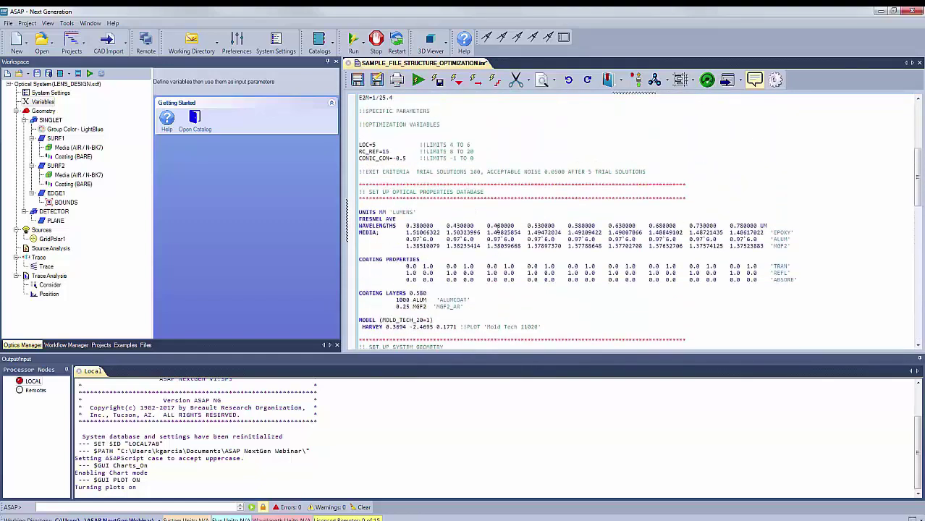
scroll(498, 228, down, 8)
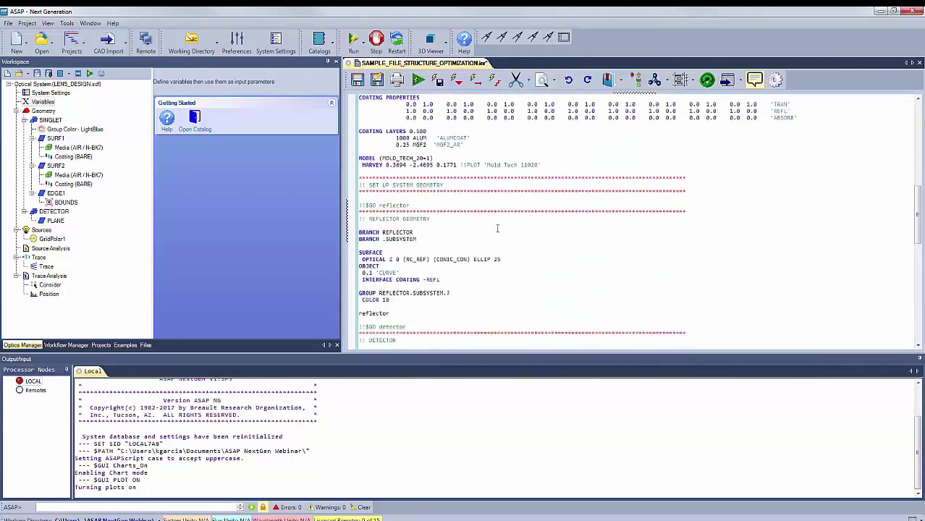
scroll(498, 229, down, 1)
scroll(498, 229, up, 10)
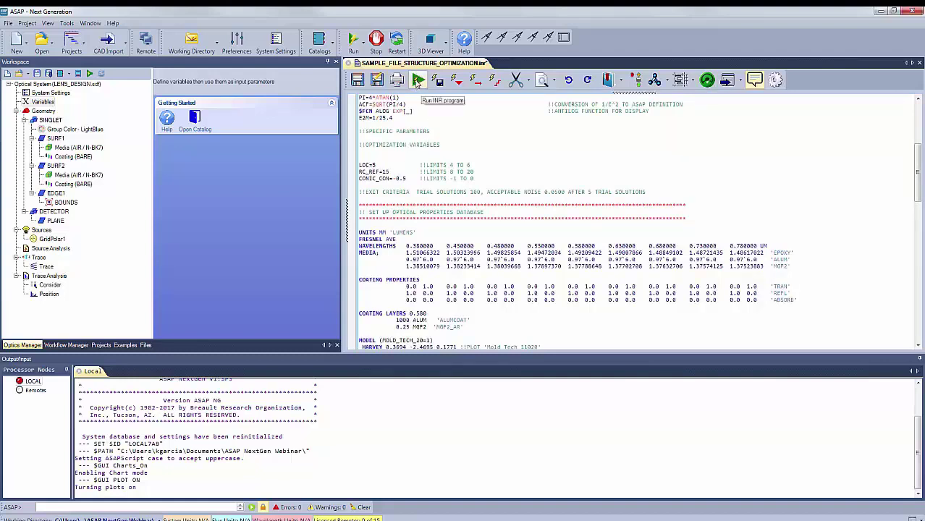
click(419, 80)
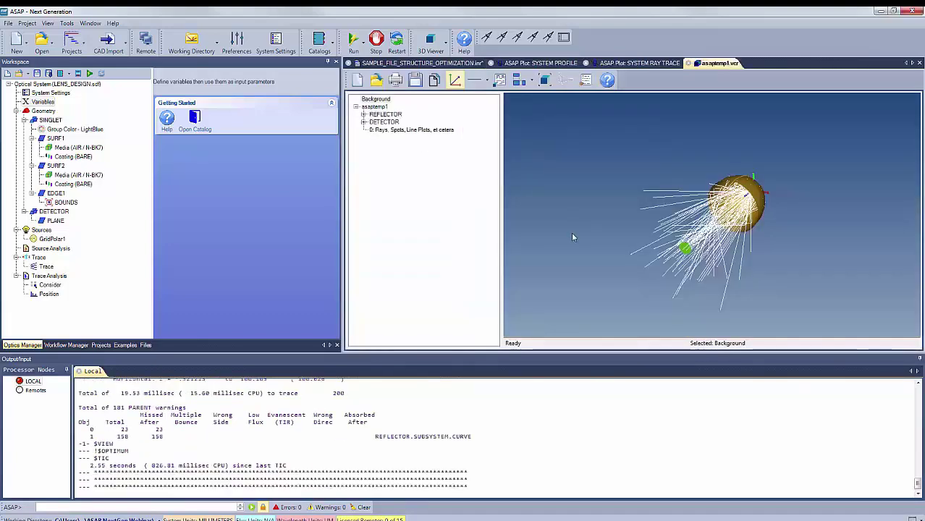
Step: Examine the reflector system in the 3D view, the system profile plot and the system ray trace plot
drag(578, 229, 653, 151)
click(537, 63)
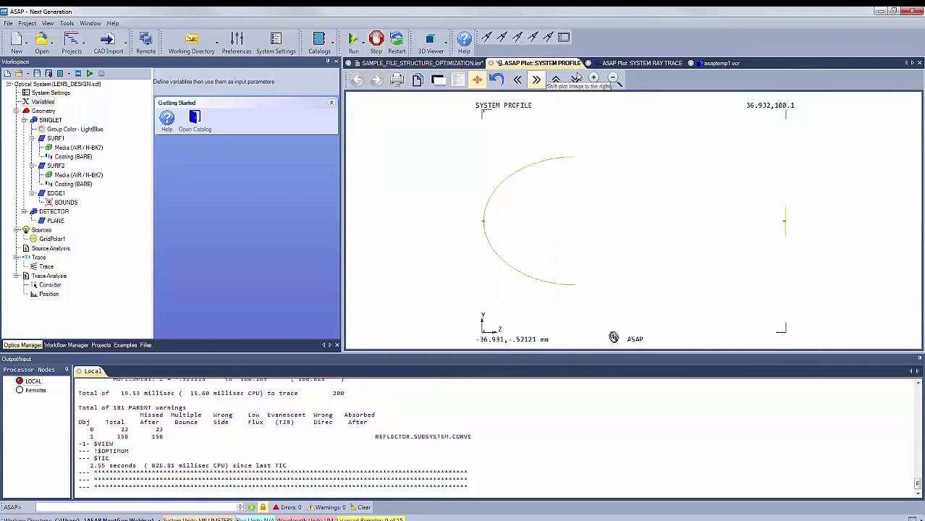
click(649, 64)
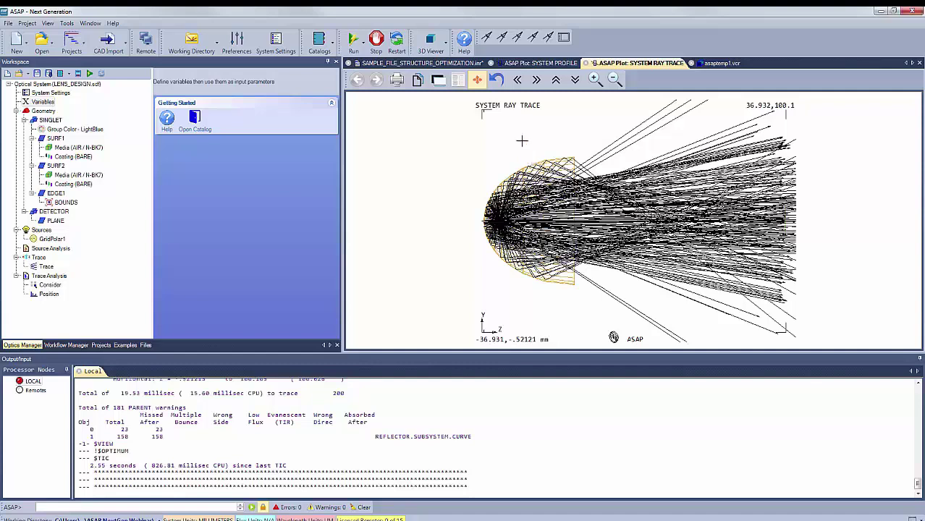
click(542, 63)
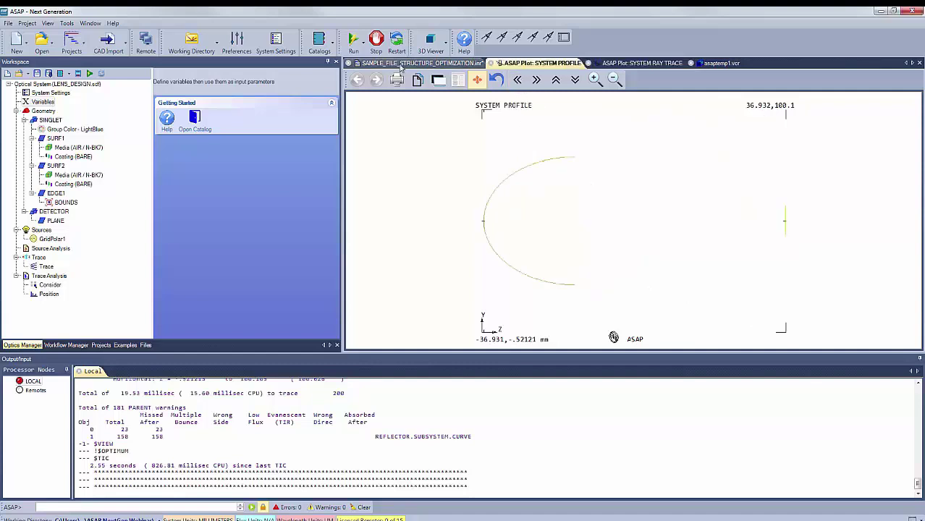
Step: Comment out the $ANALYSIS call with !! and uncomment $OPTIMUM in the script, and restart the session with the output window cleared
click(402, 63)
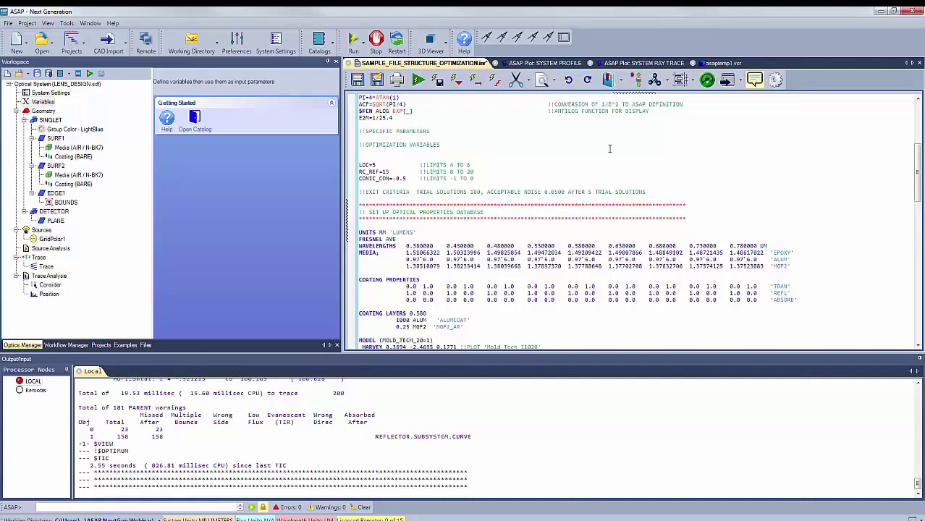
drag(917, 161, 922, 293)
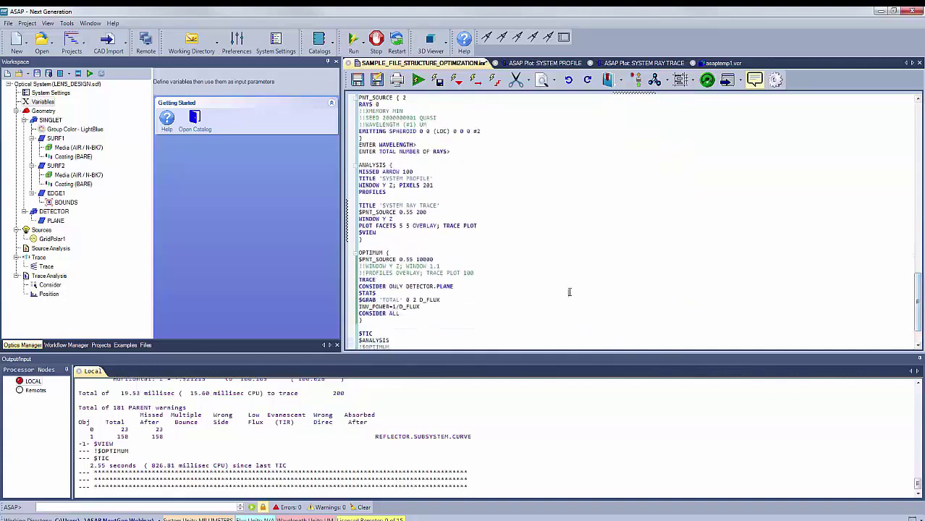
scroll(570, 290, down, 2)
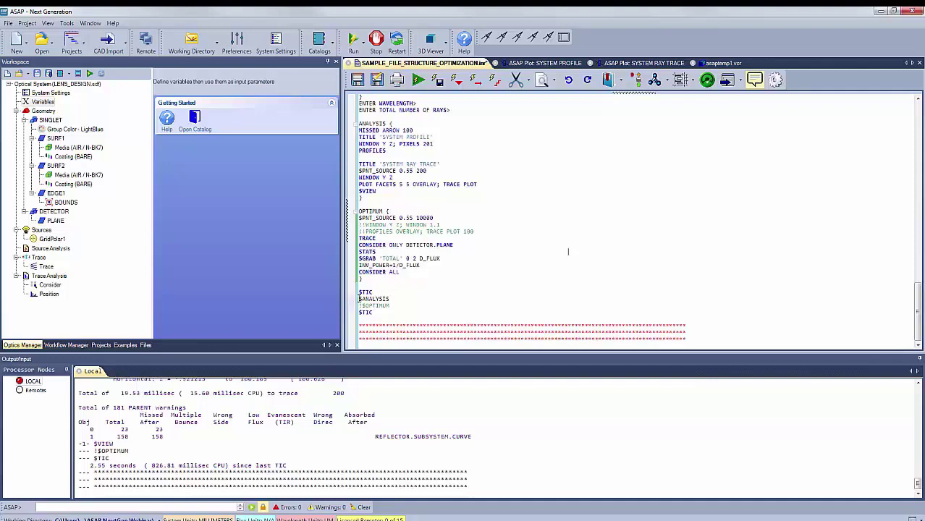
text(!!)
key(Delete)
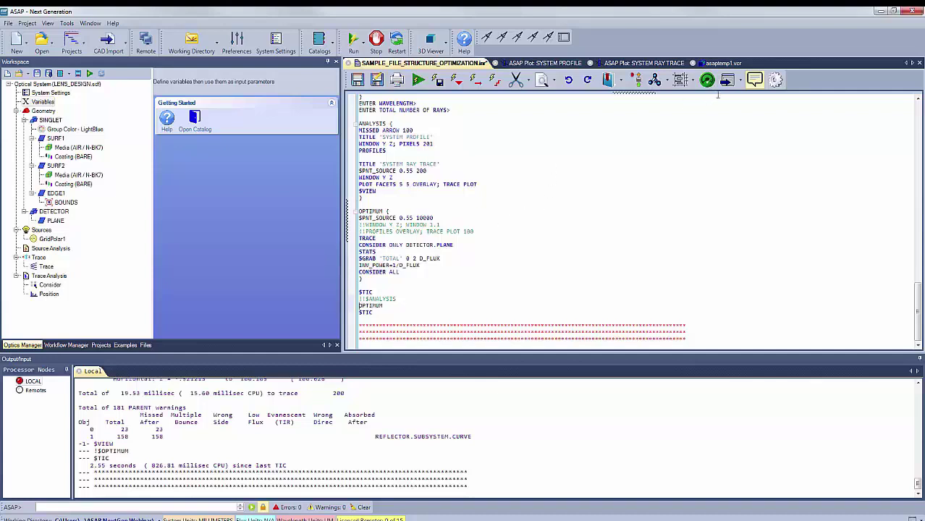
click(397, 44)
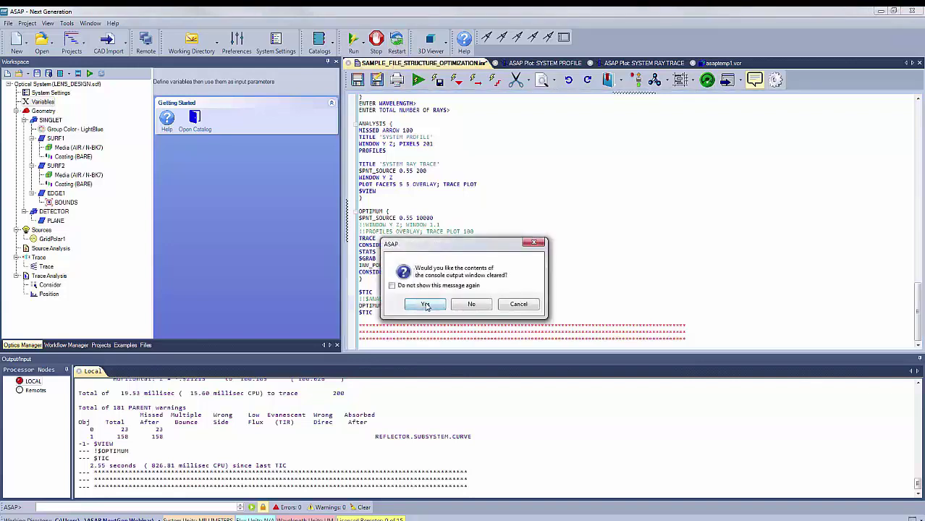
click(428, 302)
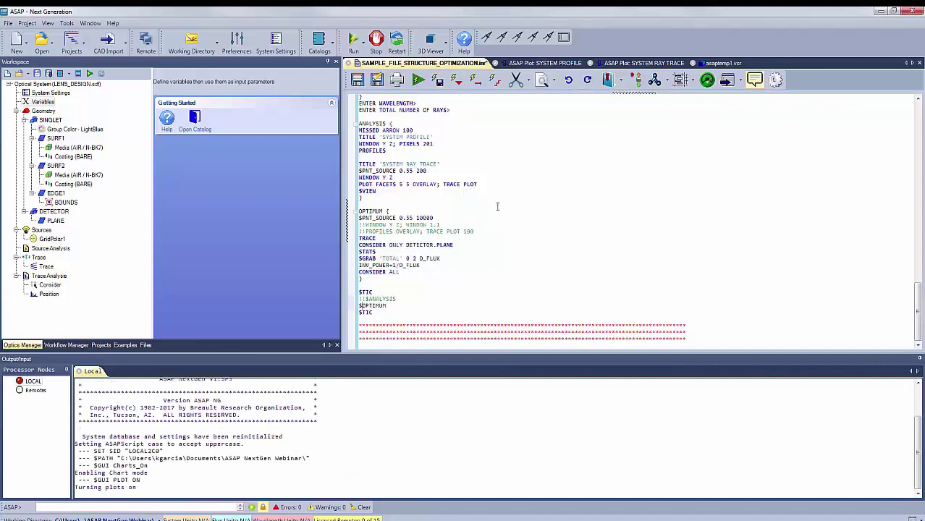
Step: Load the optimization study SAMPLE_FILE_STRUCTURE_OPTIMIZATION.opx, keeping the current script text in the editor
click(708, 80)
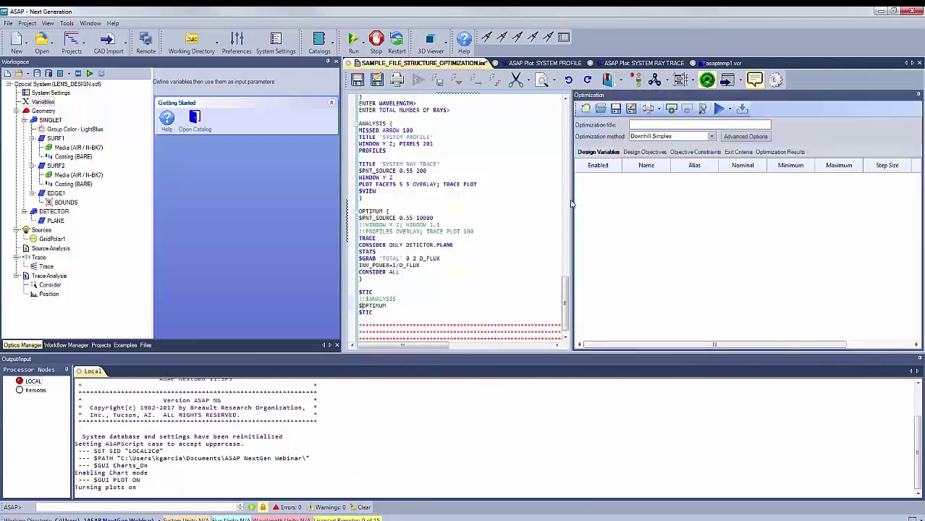
drag(572, 201, 546, 201)
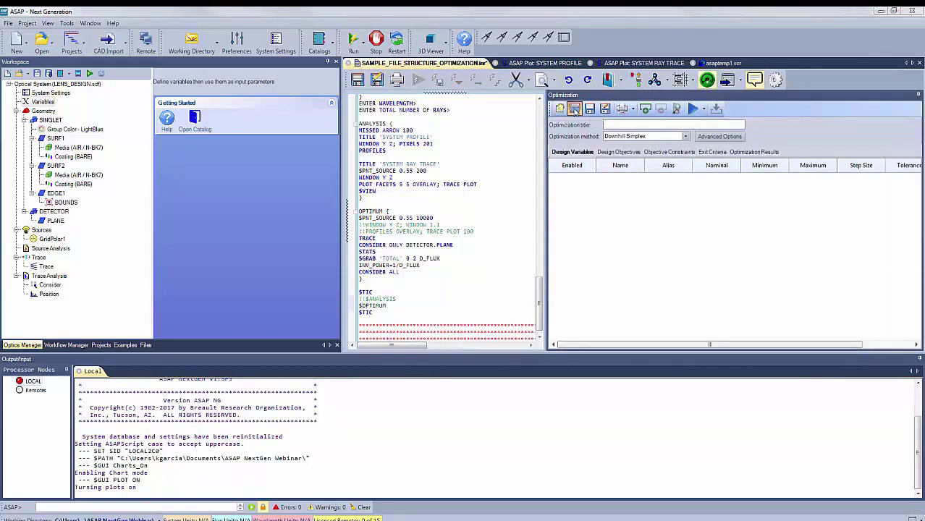
click(575, 110)
click(234, 130)
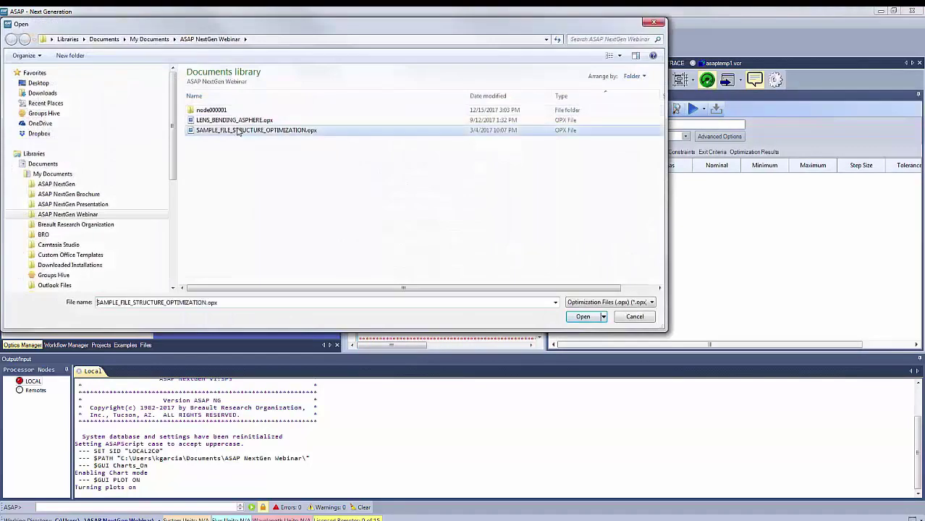
click(574, 318)
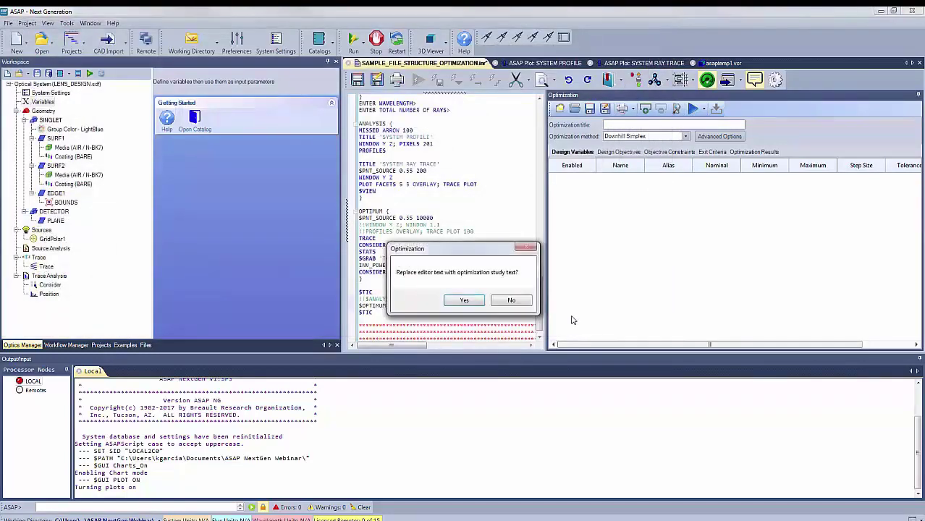
click(511, 301)
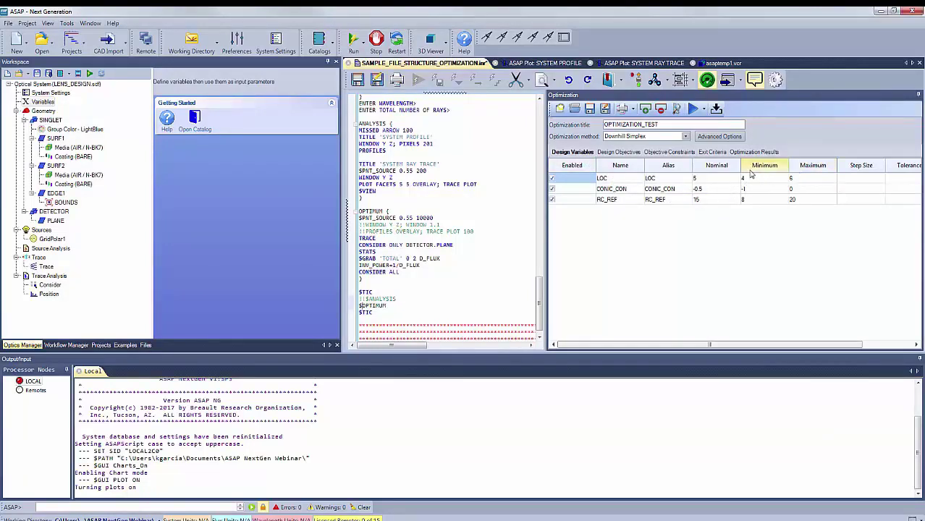
Step: Check the study's design objectives, constraints and exit criteria, and run the optimization with its results chart displayed
click(619, 153)
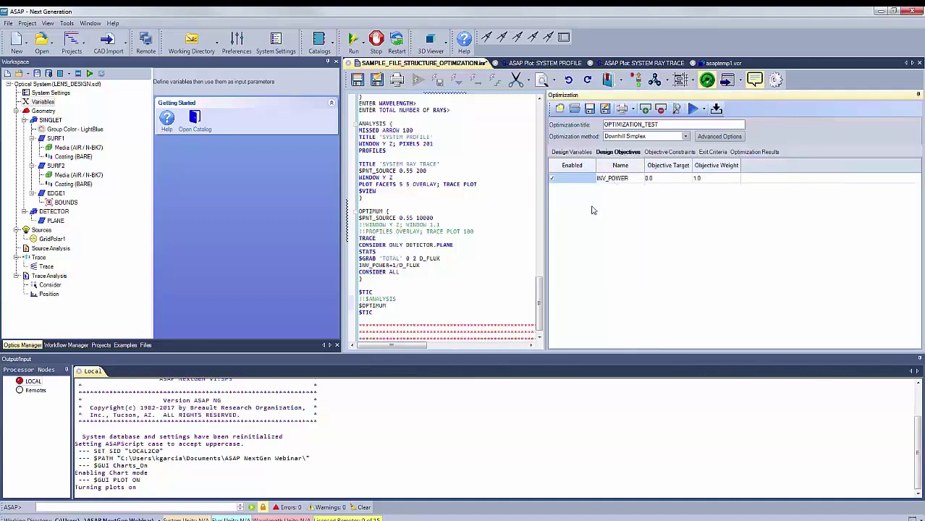
click(667, 152)
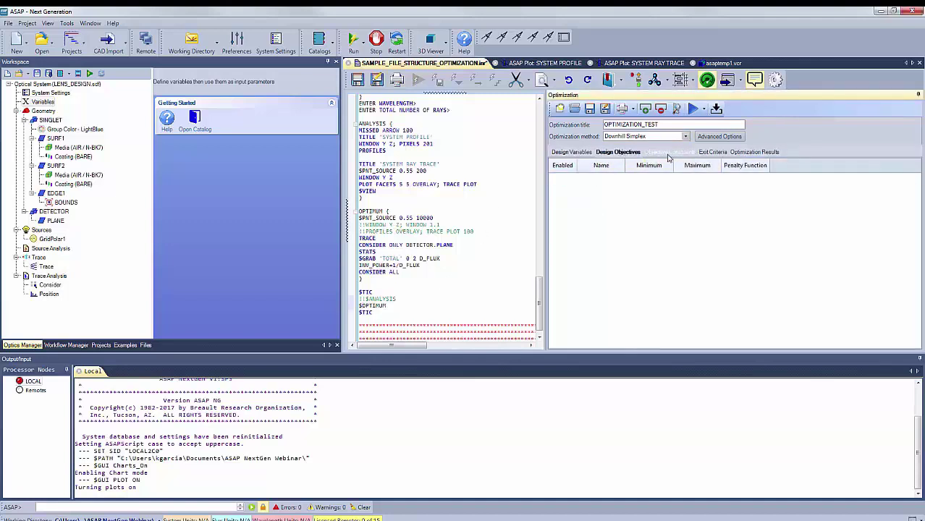
click(713, 154)
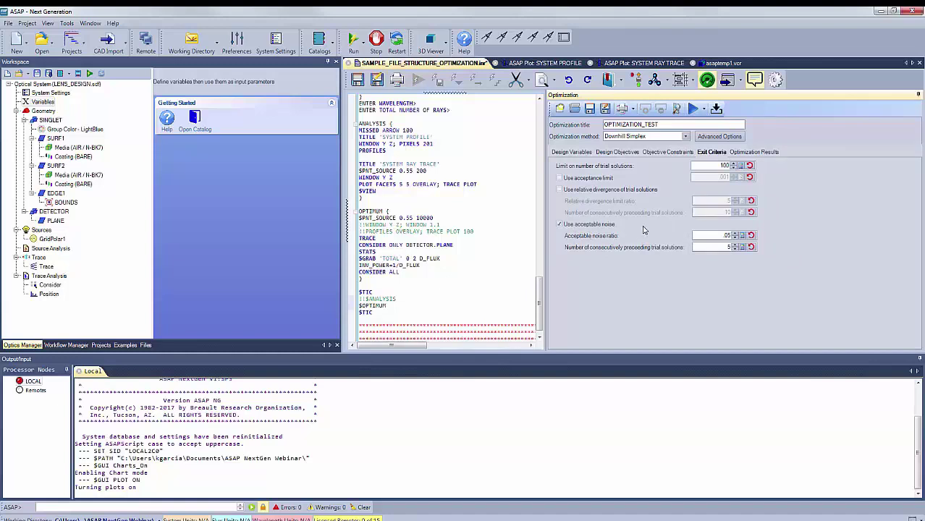
click(755, 153)
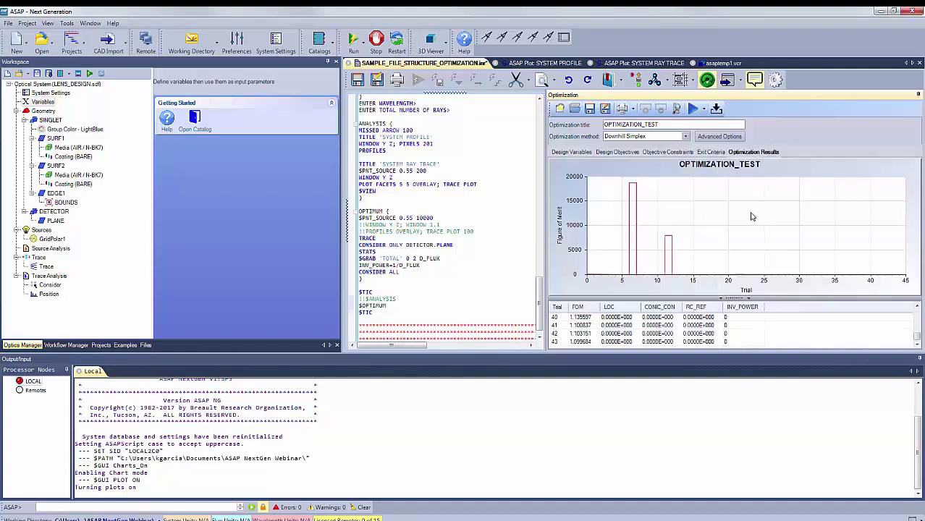
click(693, 108)
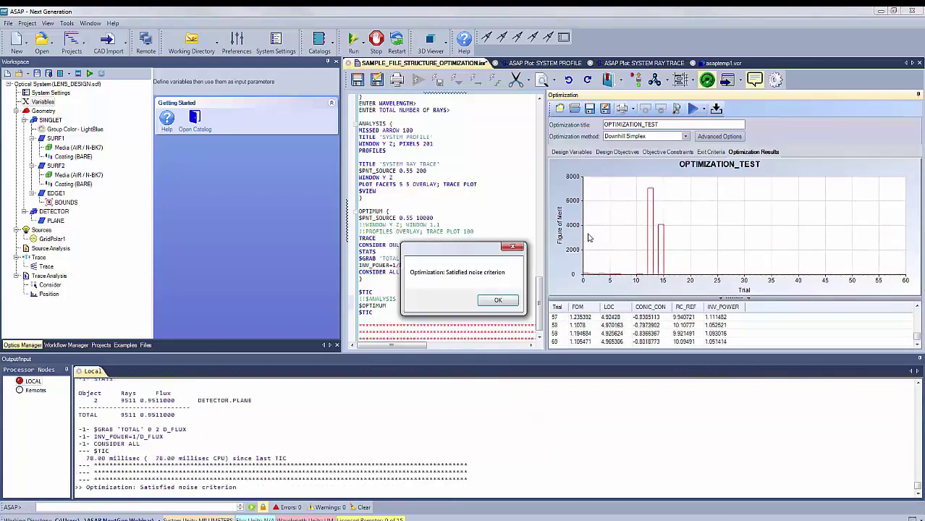
click(498, 303)
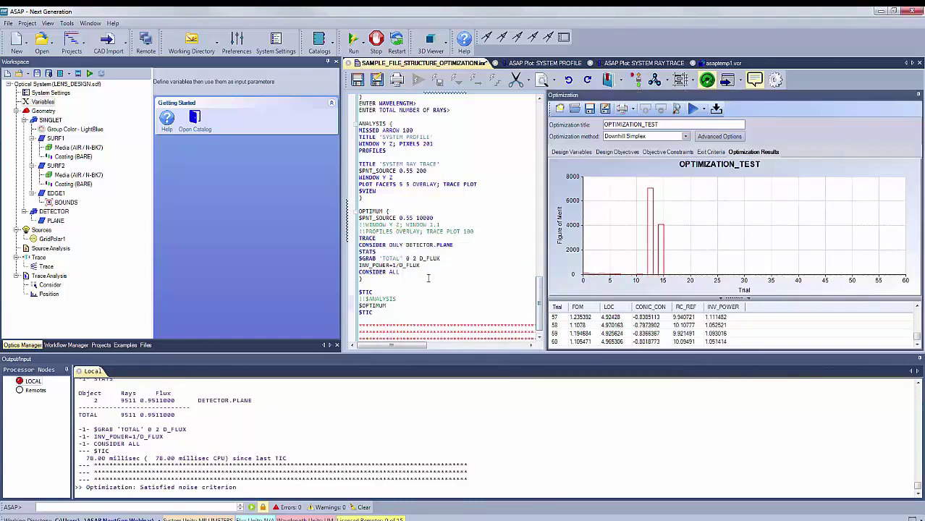
Step: Comment out the $OPTIMUM call with !! and uncomment the $ANALYSIS call at the end of the script
text(!!)
key(Delete)
key(Delete)
Step: Transfer the optimized LOC, RC_REF and CONIC_CON values into the script's optimization variables and close the optimization study
drag(538, 290, 540, 163)
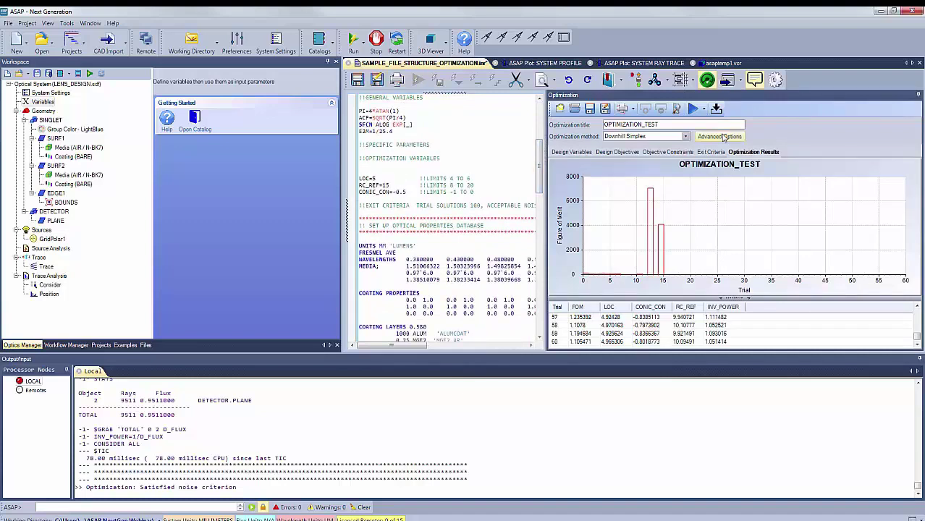
click(717, 110)
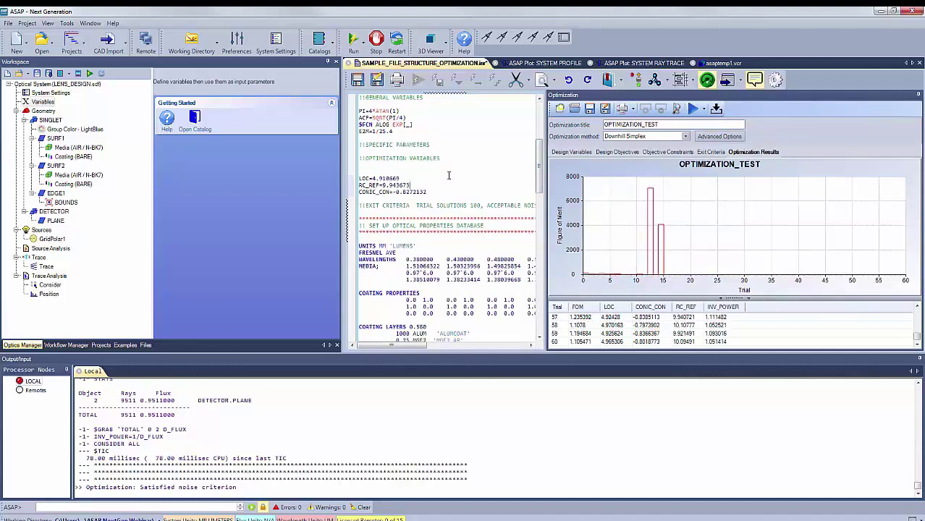
click(708, 81)
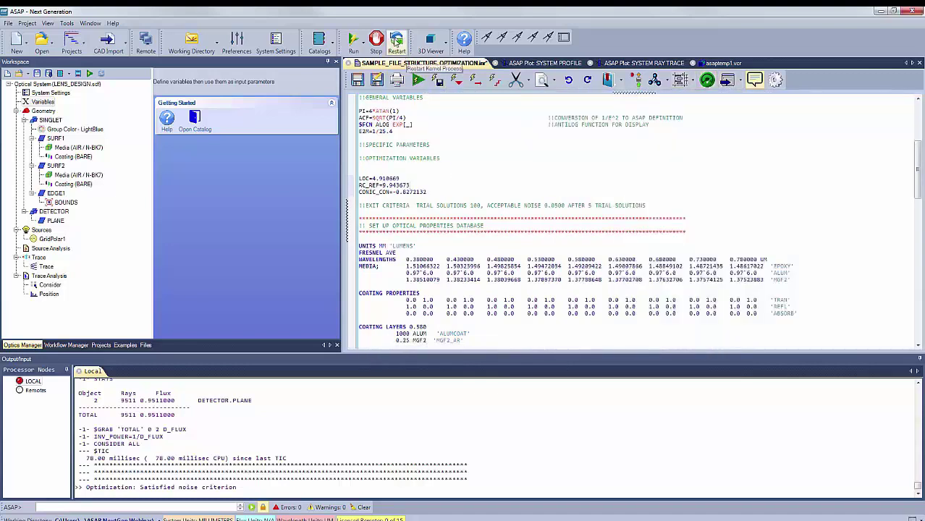
Step: Restart the session with the output window cleared and run the script with the optimized reflector values
click(397, 42)
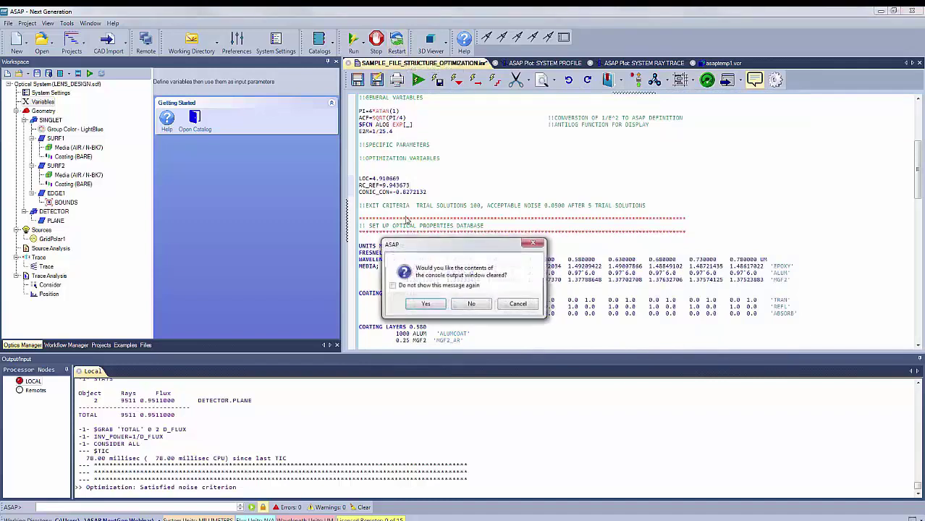
click(420, 300)
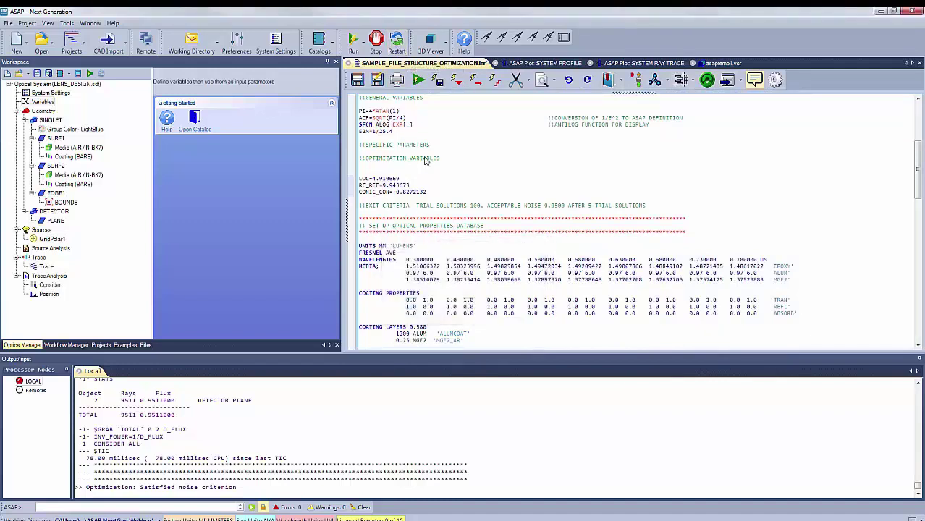
click(418, 81)
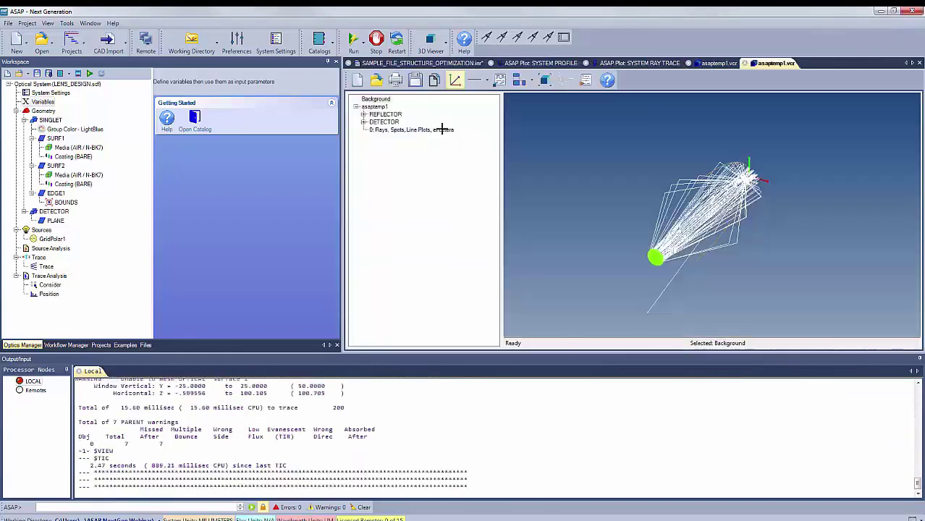
Step: Compare the system ray trace plots from before and after the optimization side by side, and check the system profile plot
click(641, 66)
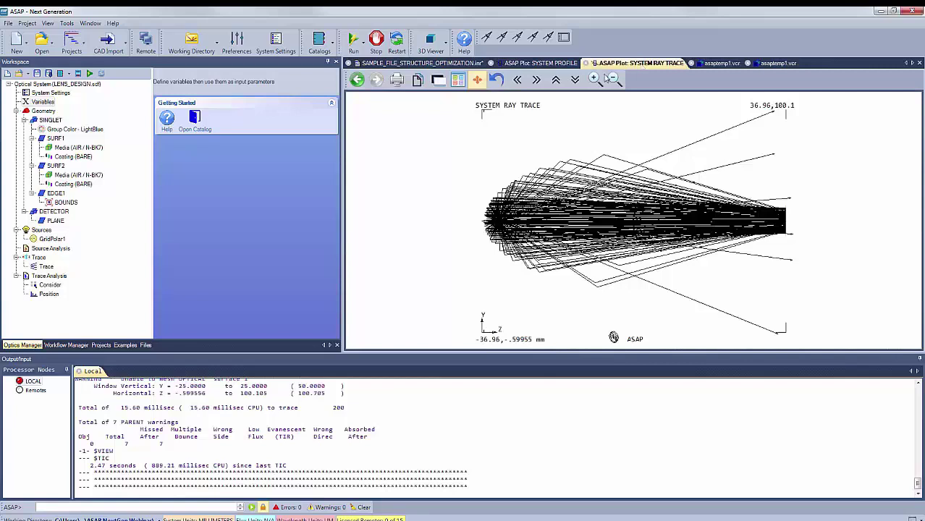
click(458, 81)
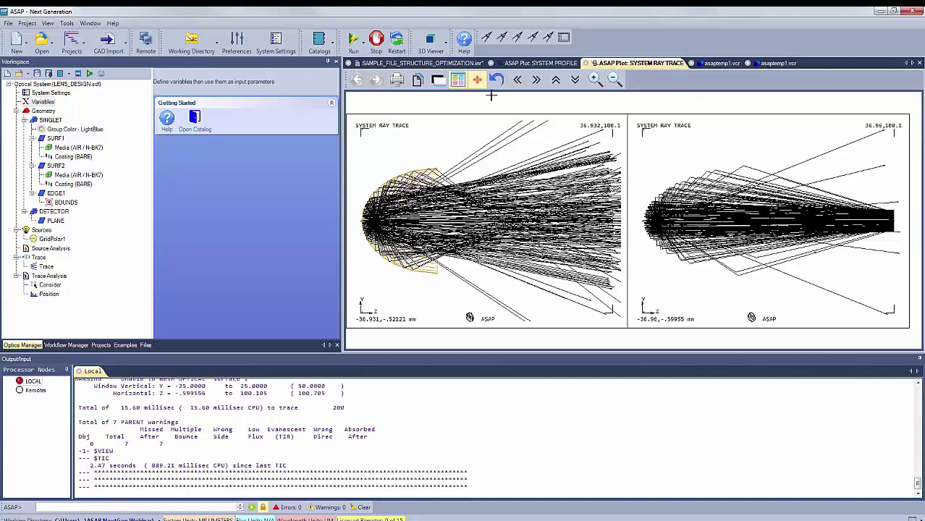
click(458, 80)
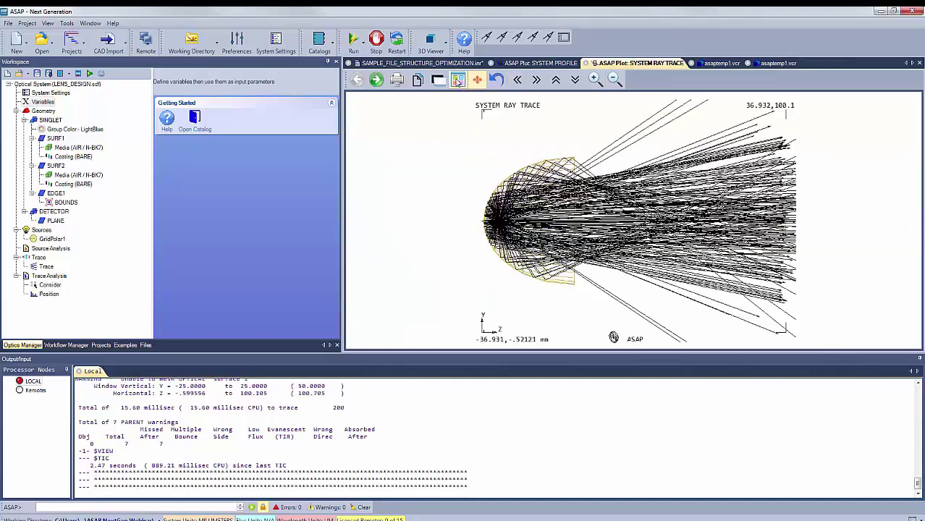
click(556, 64)
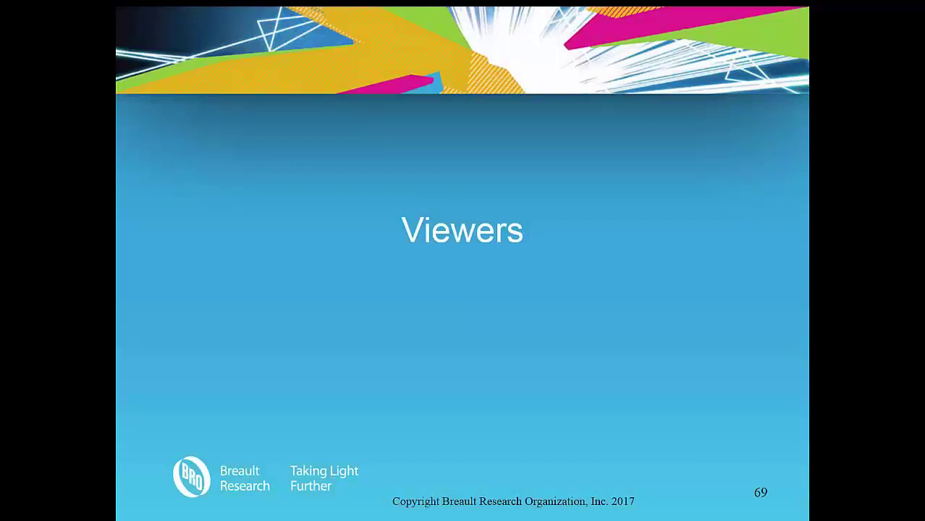
key(Right)
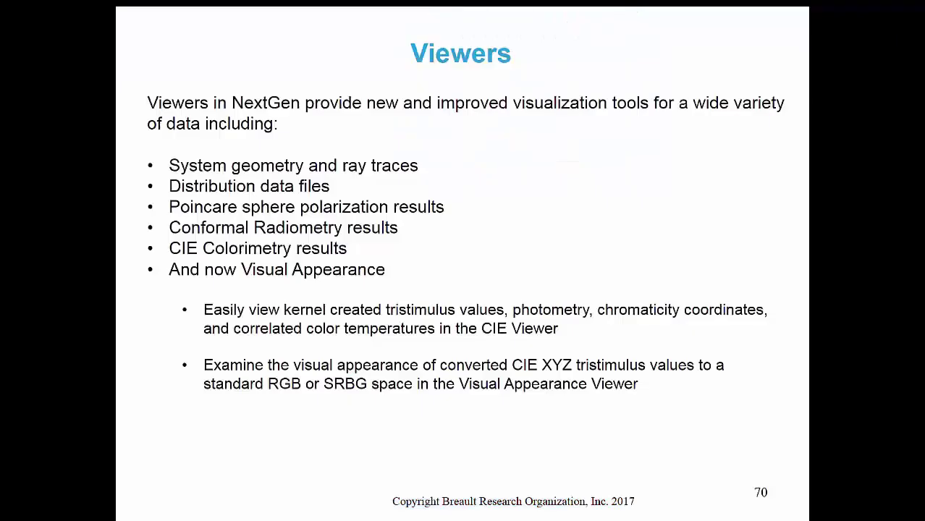
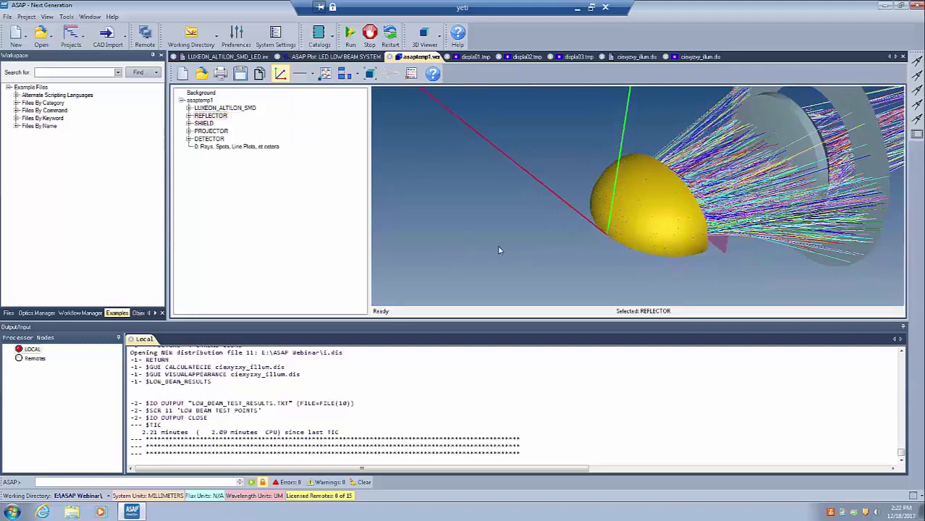
Step: Make the whole asaptemp1 low beam model transparent and hide its rays, spots and line plots in the 3D view
drag(498, 250, 376, 197)
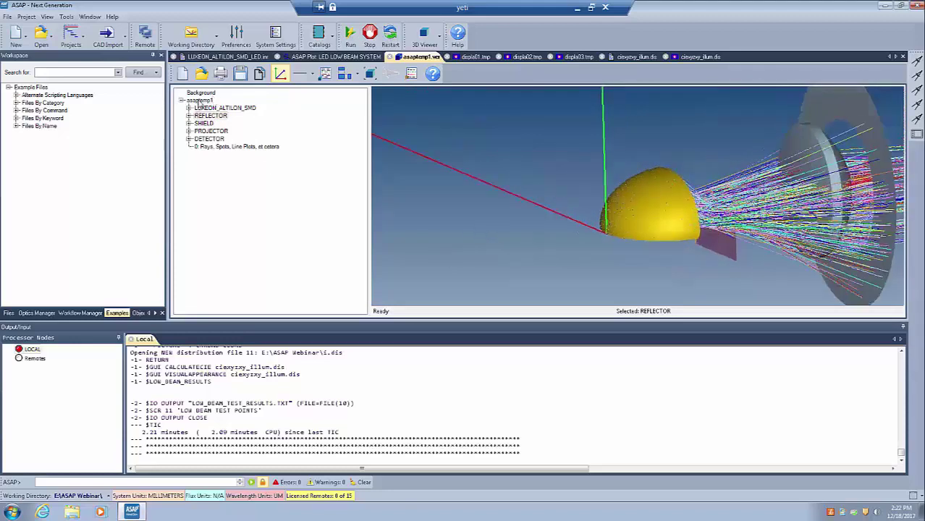
right_click(199, 102)
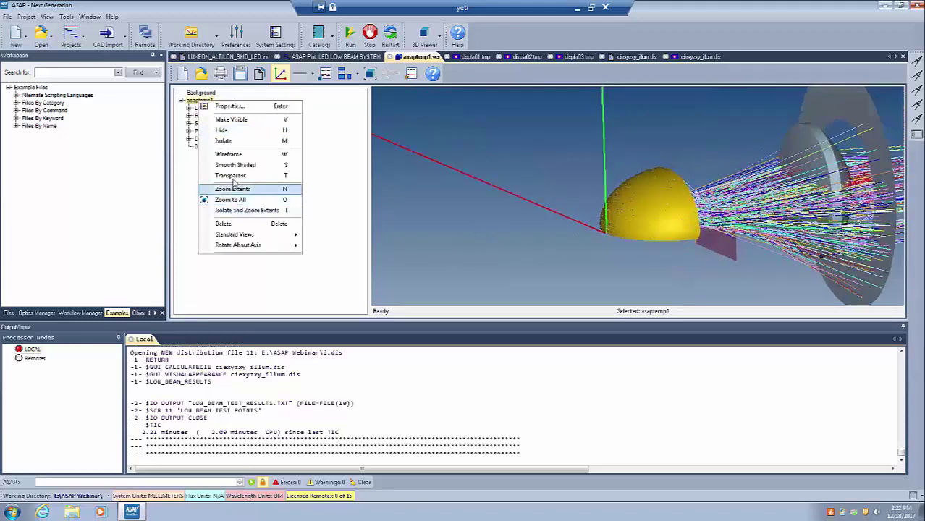
click(232, 176)
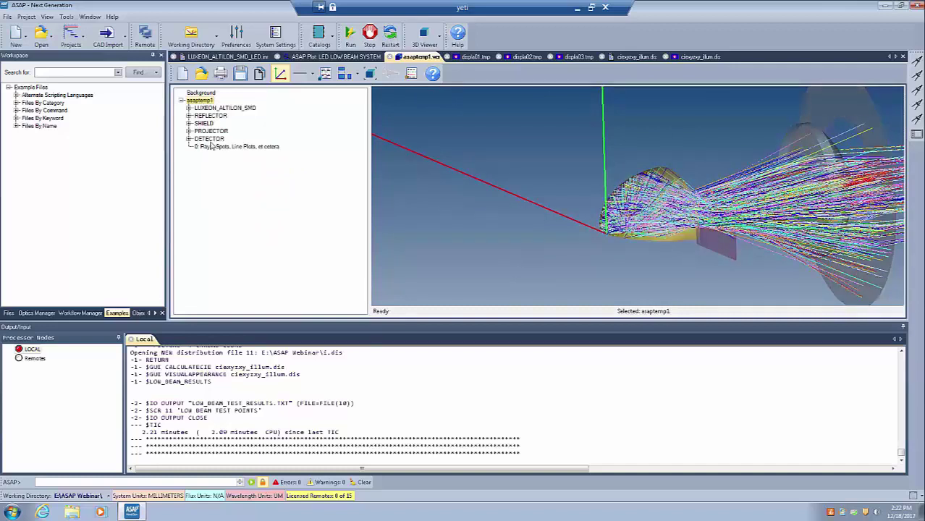
right_click(232, 147)
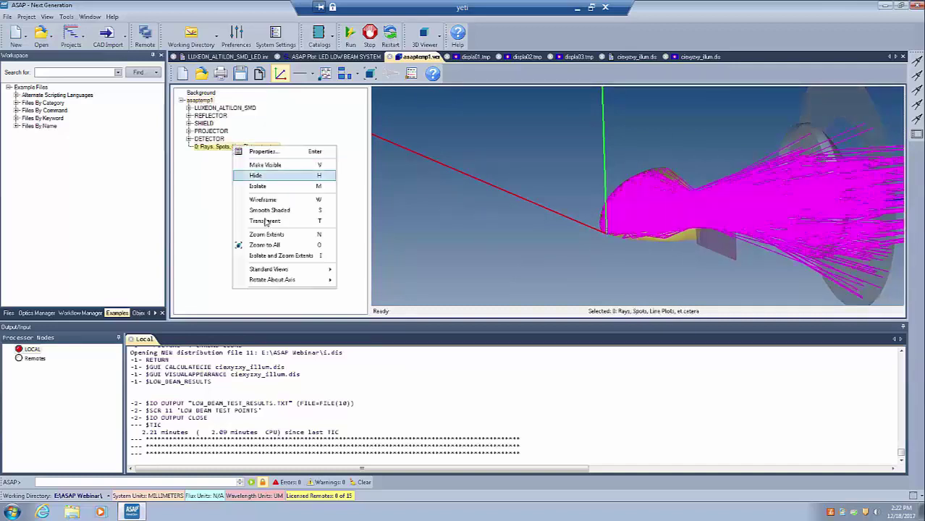
click(257, 176)
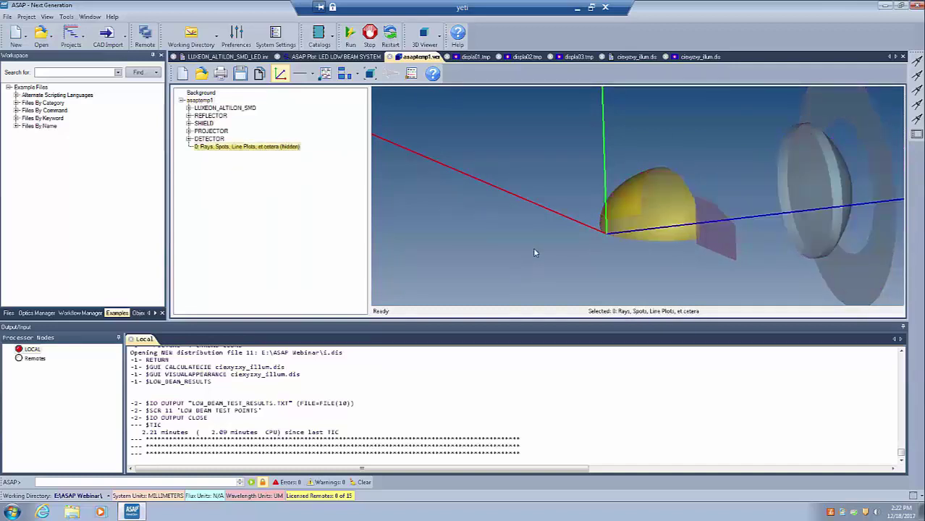
Step: Examine the LED source inside the reflector and the shield, projector lens and detector in the 3D view, and collapse the asaptemp1 object tree
drag(534, 252, 631, 223)
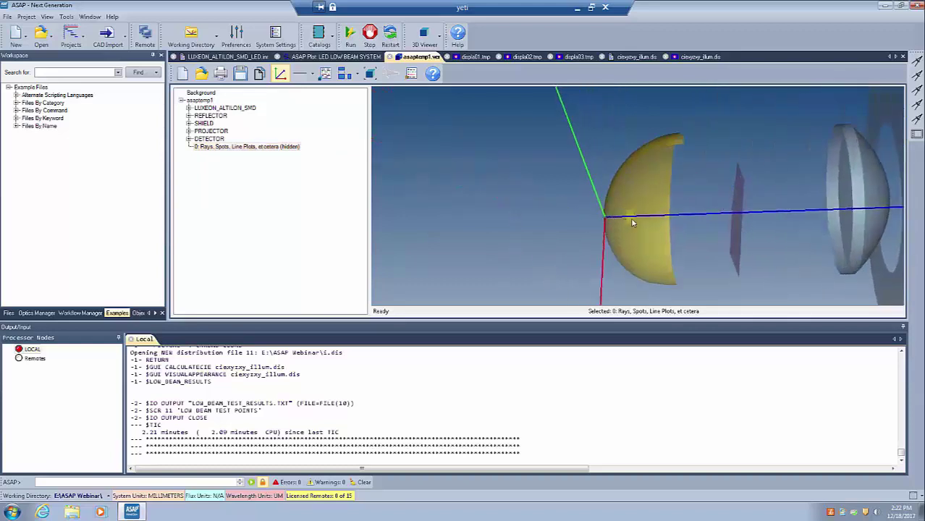
double_click(631, 223)
double_click(597, 207)
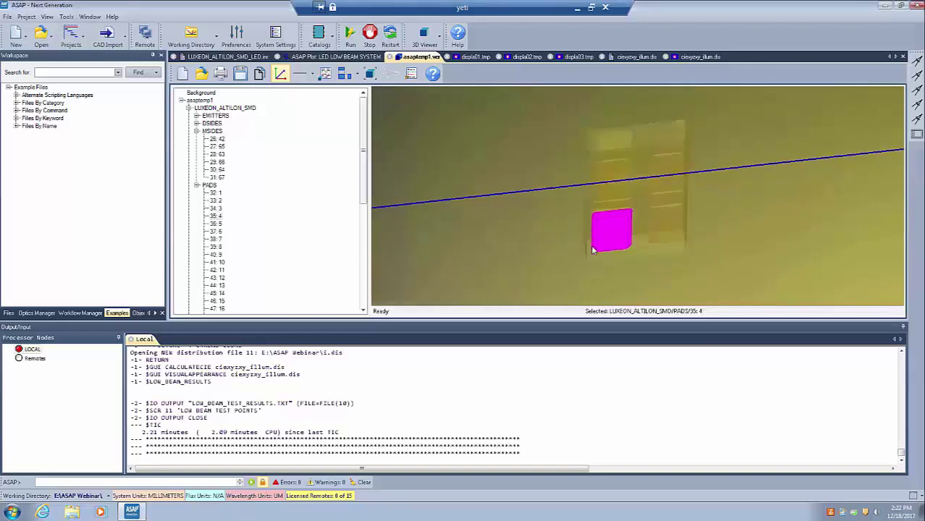
drag(585, 226, 593, 245)
scroll(593, 245, down, 5)
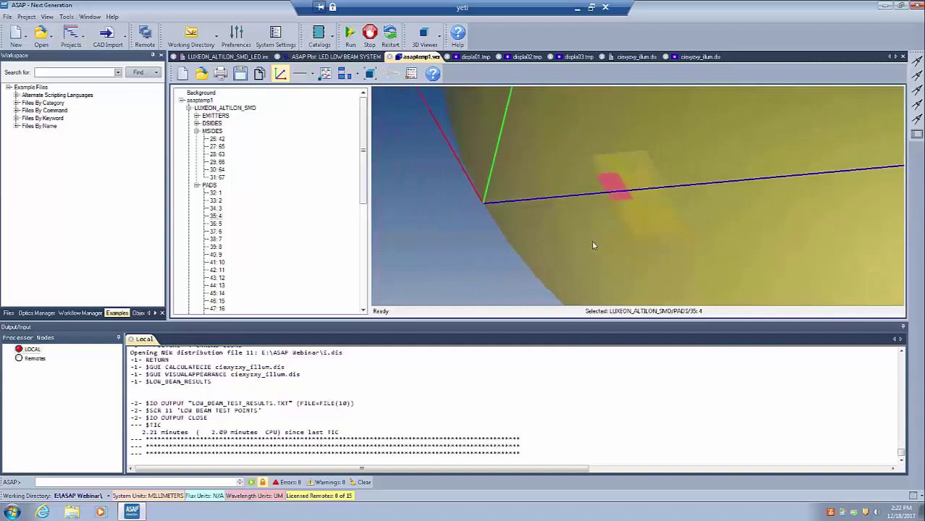
scroll(593, 245, down, 5)
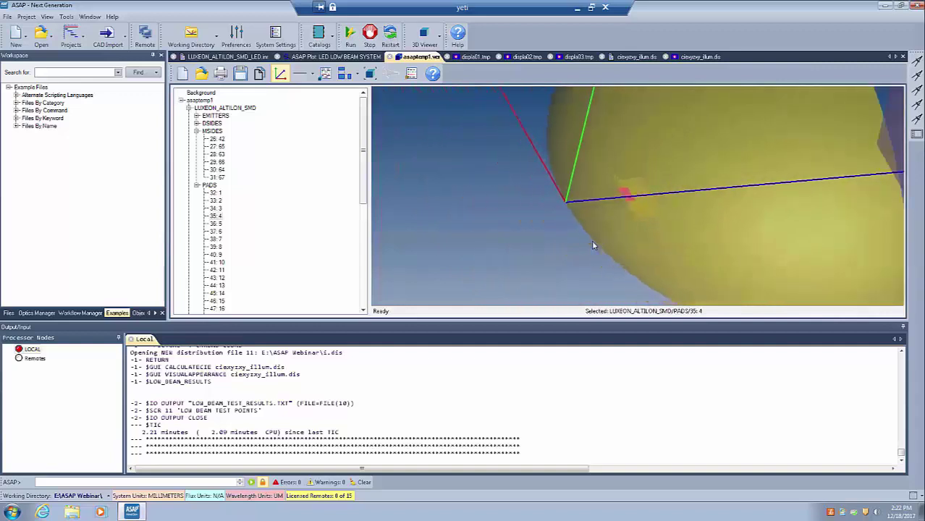
scroll(593, 246, down, 6)
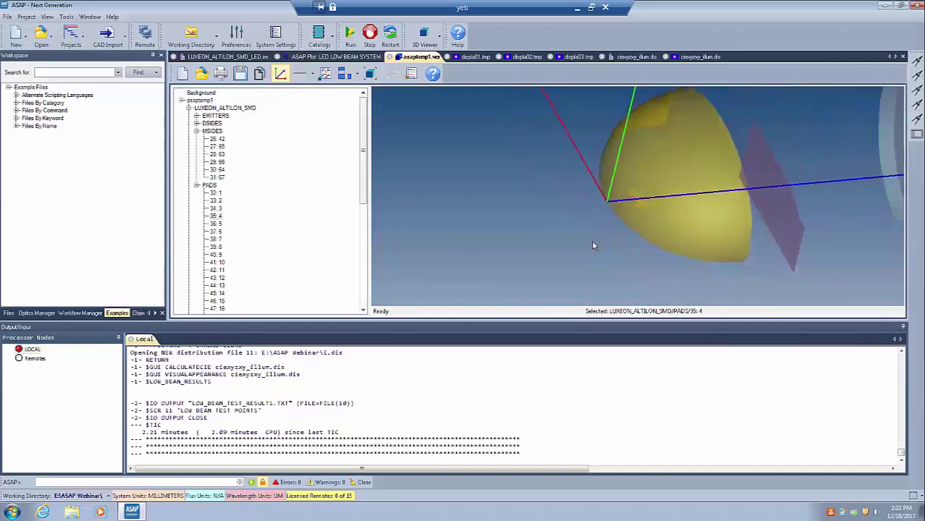
click(616, 229)
drag(617, 229, 706, 219)
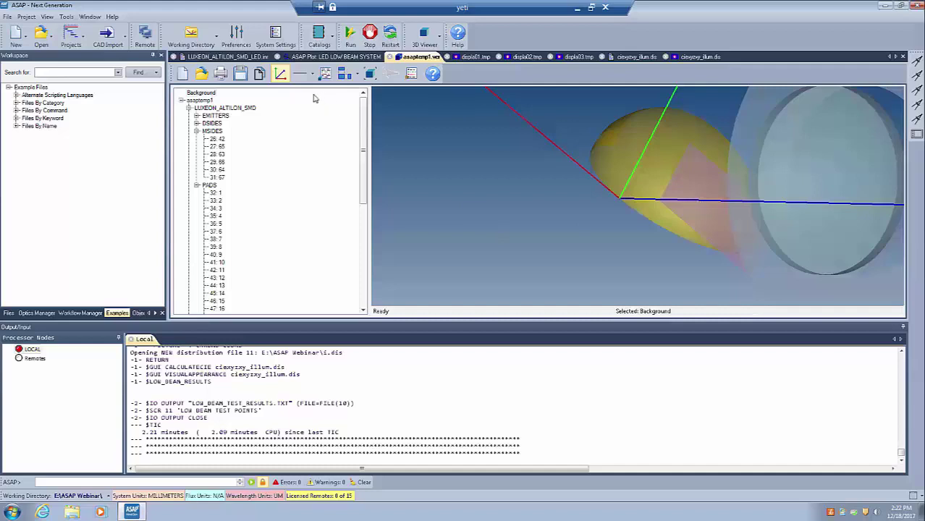
click(182, 101)
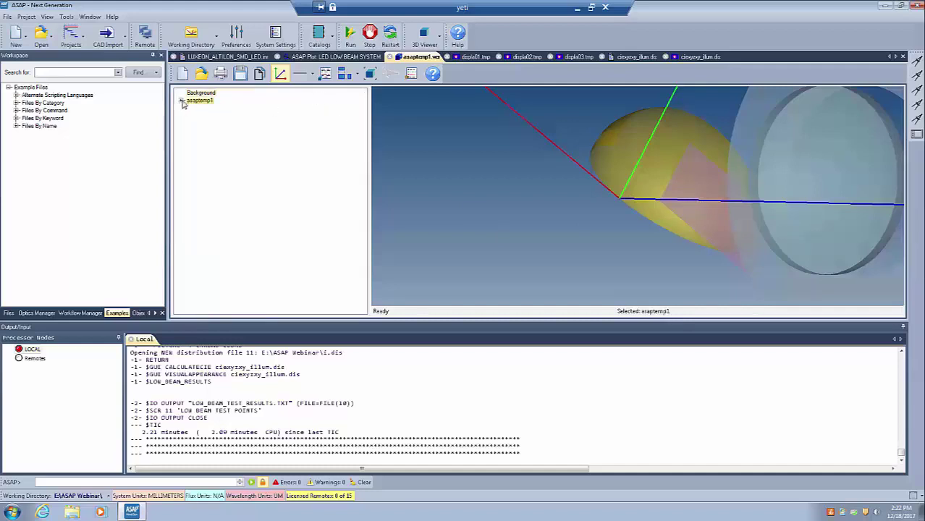
Step: Make the rays, spots and line plots of the asaptemp1 model visible again and view them from another angle
click(182, 101)
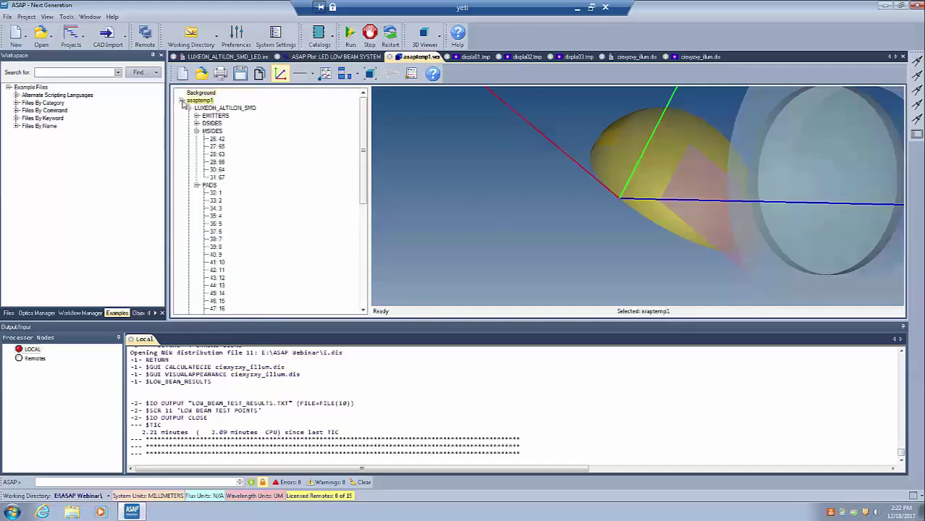
click(225, 107)
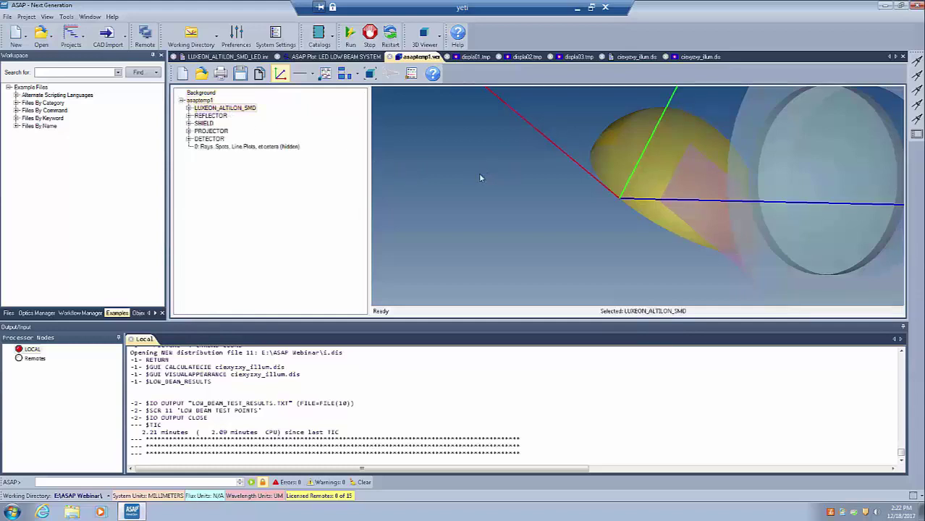
scroll(479, 174, down, 3)
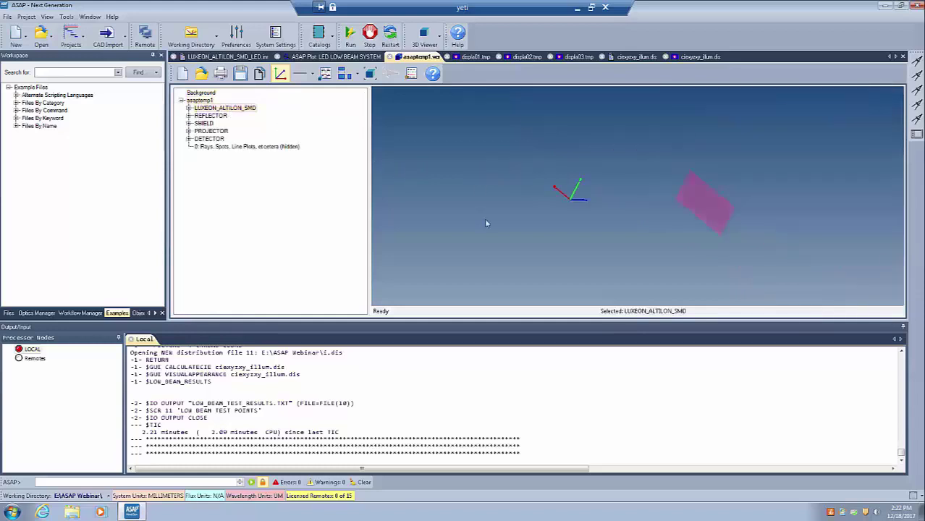
click(235, 146)
right_click(234, 146)
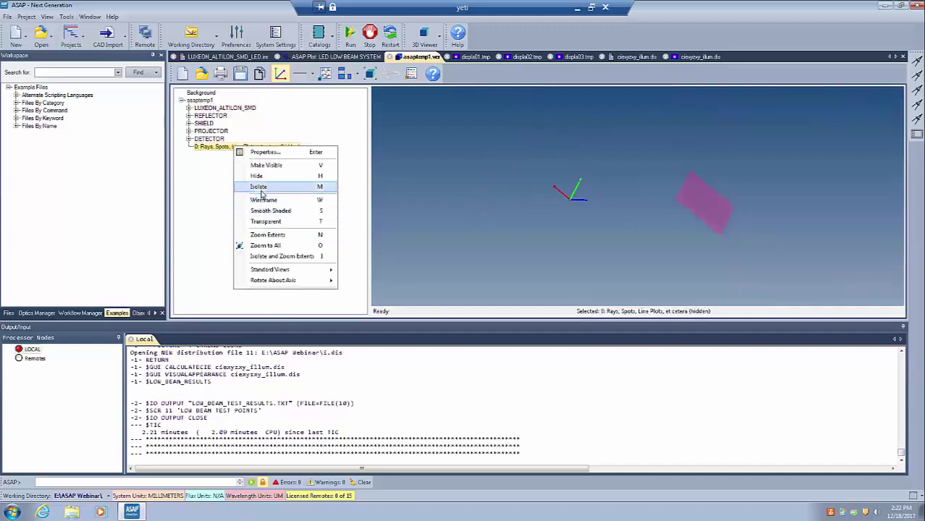
click(262, 166)
drag(476, 209, 675, 206)
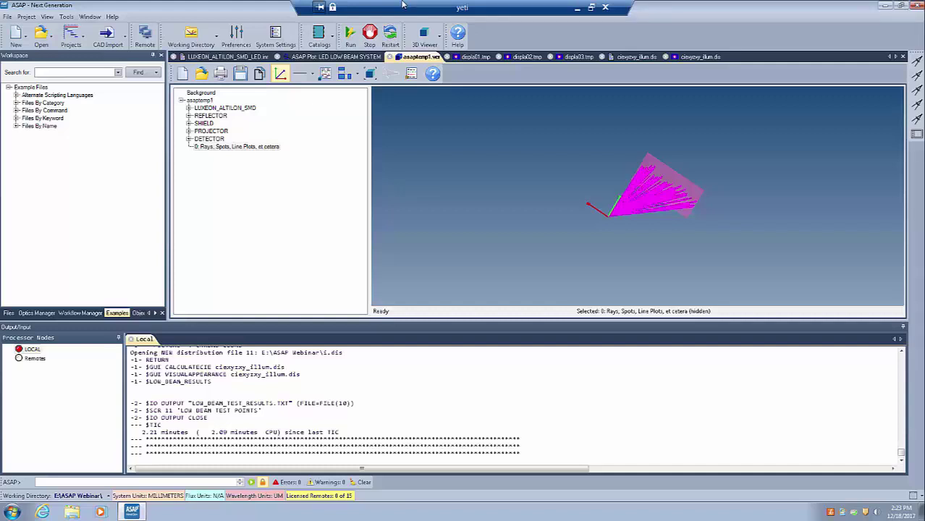
Step: Return to the LUXEON_ALTILON_SMD_LED script and check the number of core processes in the general preferences
click(216, 58)
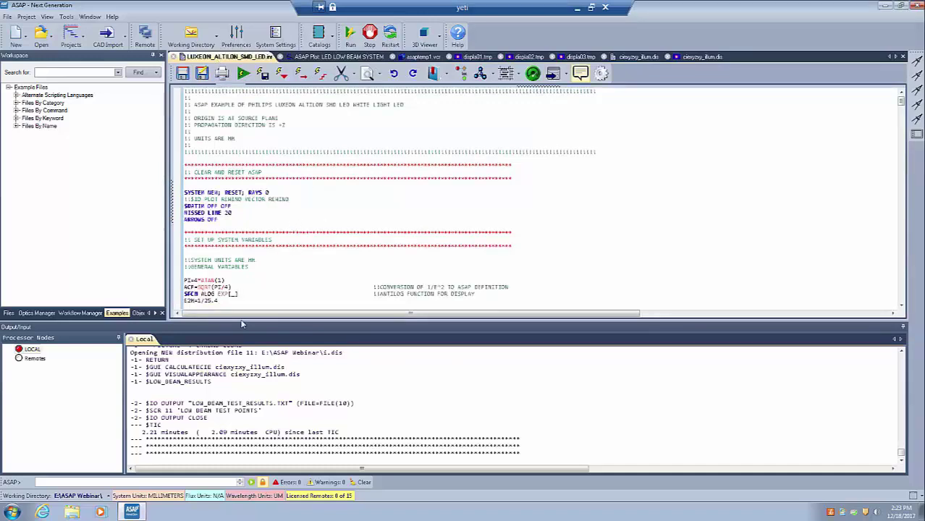
key(ctrl+comma)
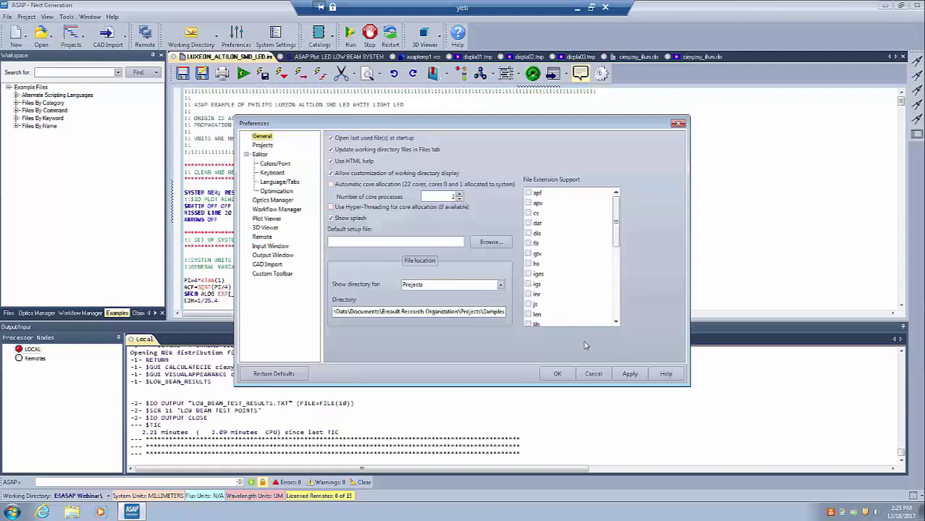
click(594, 374)
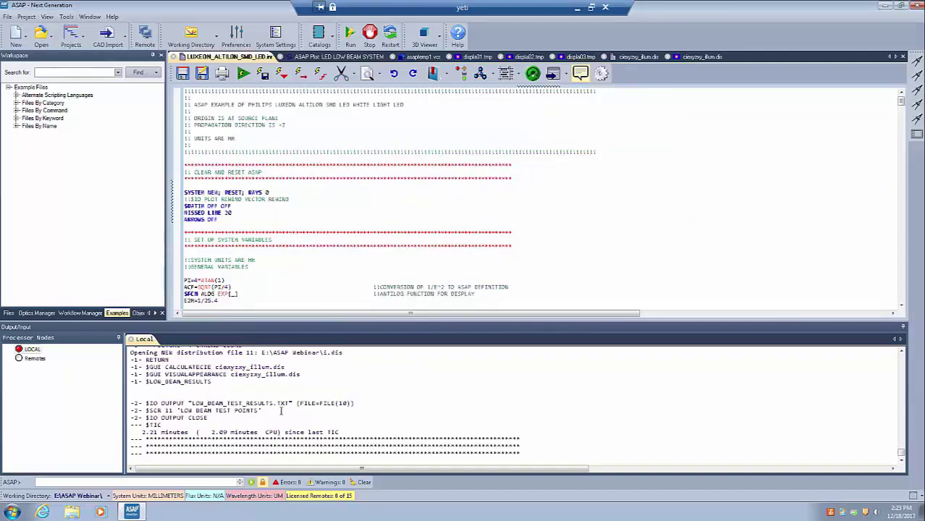
Step: Review the run's output listing back to the TRACE timings, and return to the total run time at its end
scroll(903, 403, up, 15)
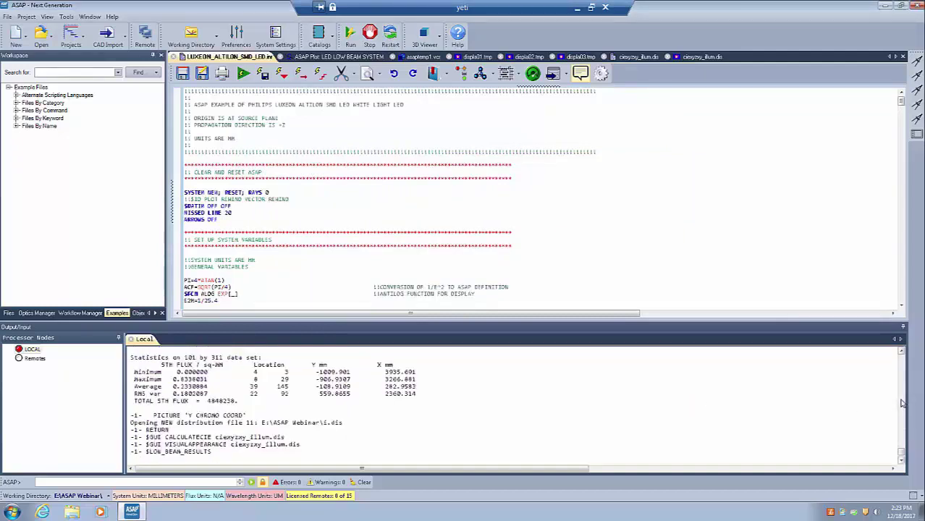
scroll(903, 403, up, 15)
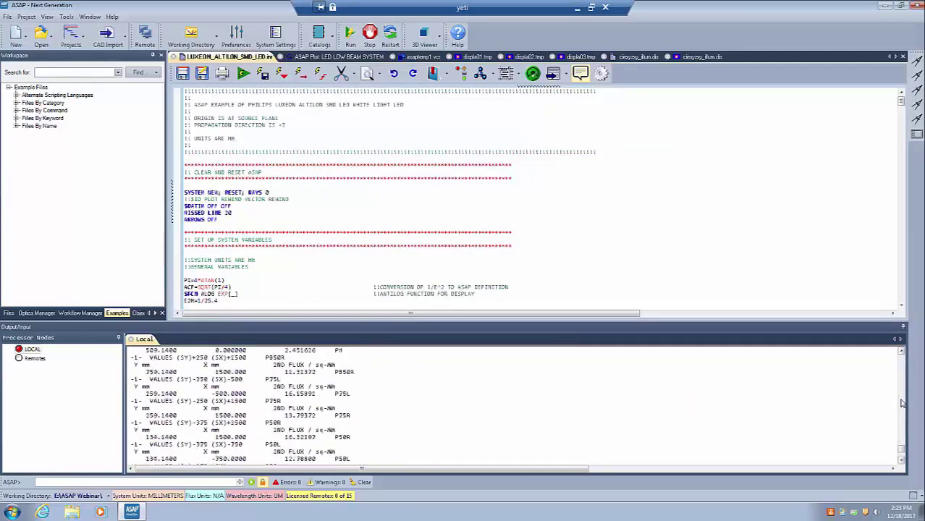
scroll(903, 403, up, 10)
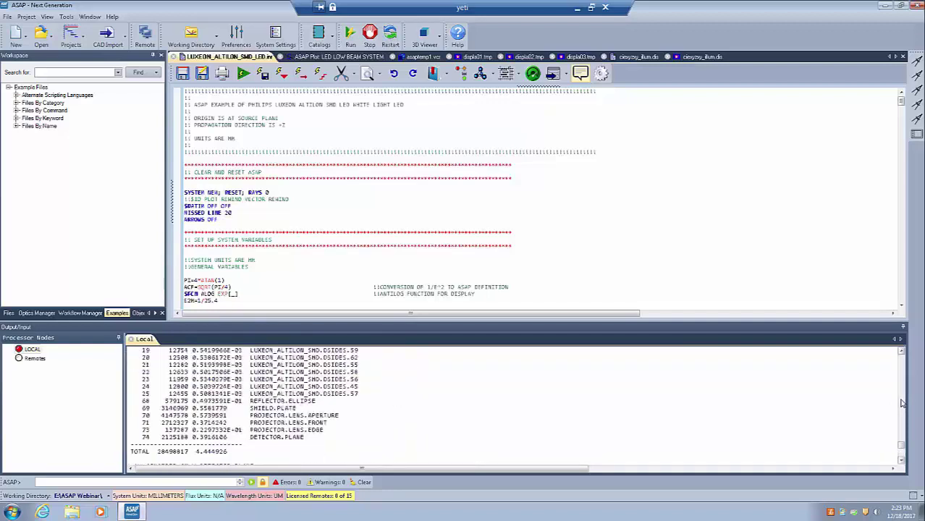
scroll(903, 403, up, 3)
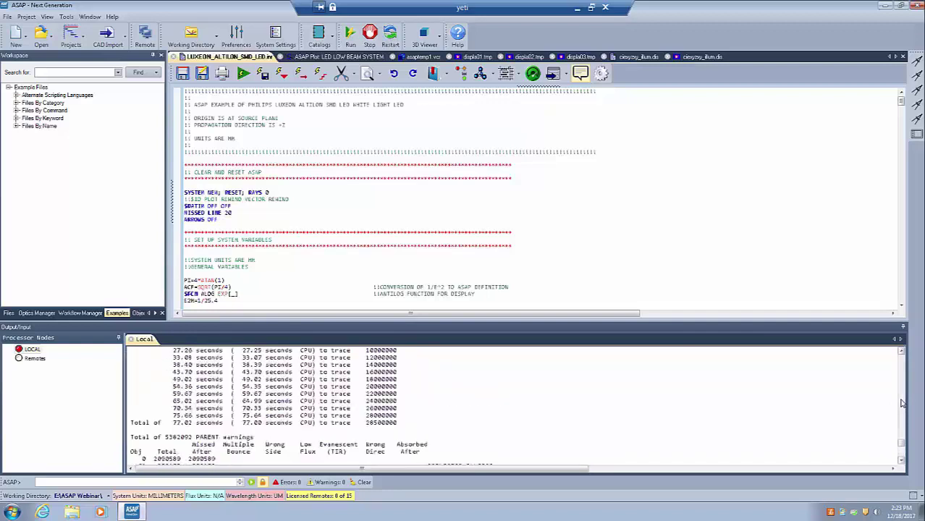
click(428, 391)
scroll(429, 391, up, 3)
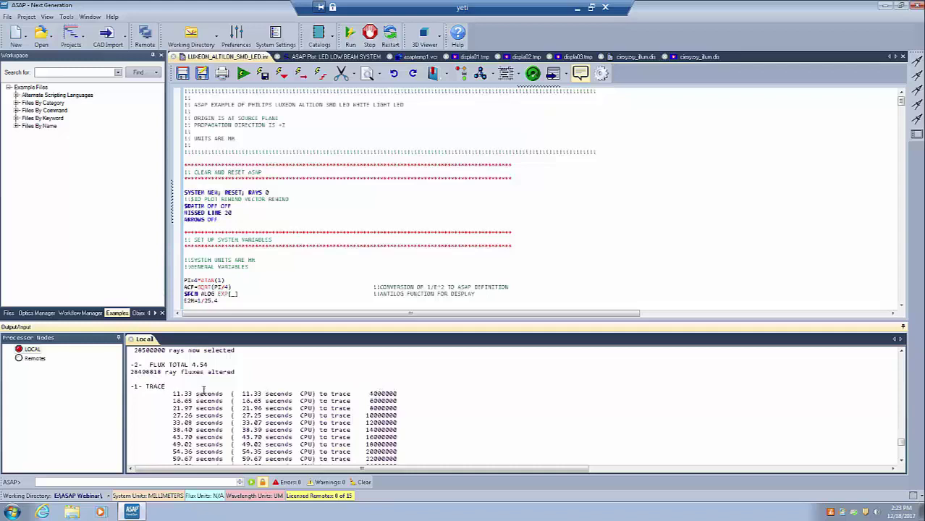
click(902, 456)
click(903, 458)
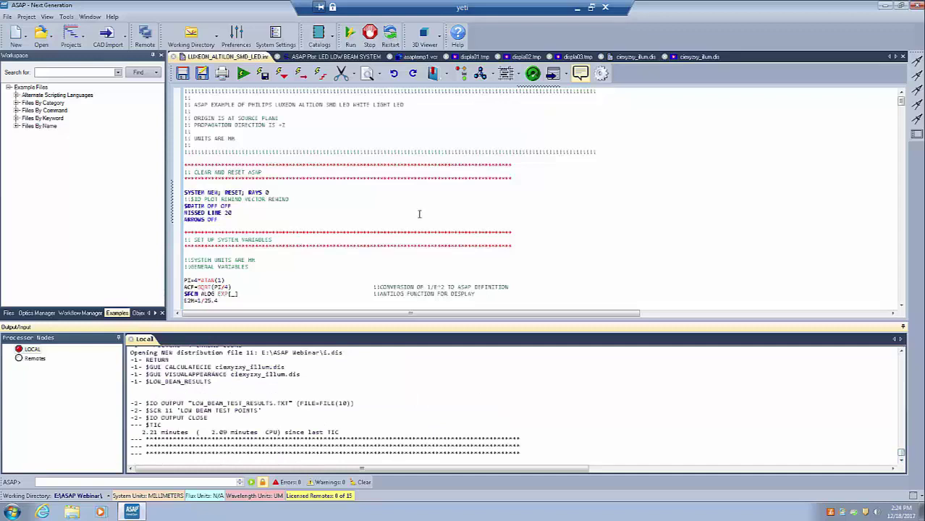
Step: Look through the low beam results: system plot, 3D model, illuminance and chromaticity displays, chromaticity table and visual appearance plot
click(336, 57)
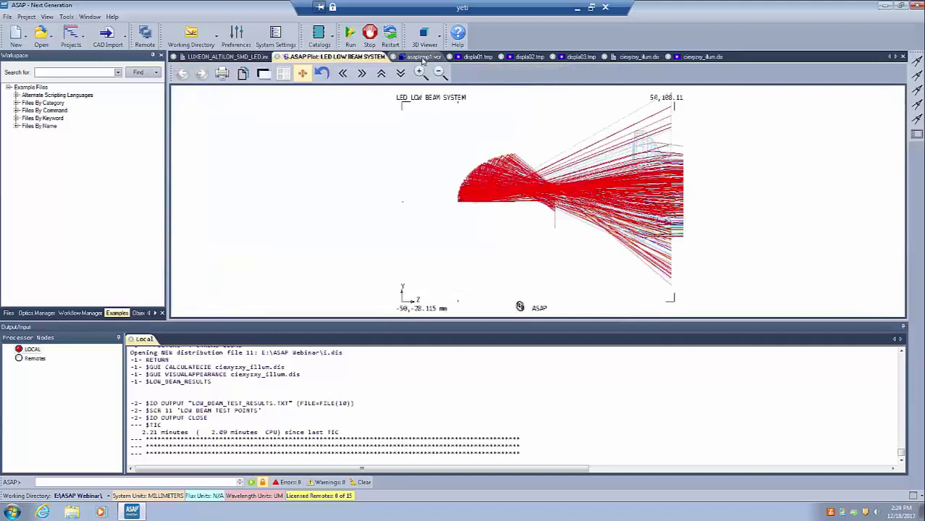
click(422, 56)
click(473, 58)
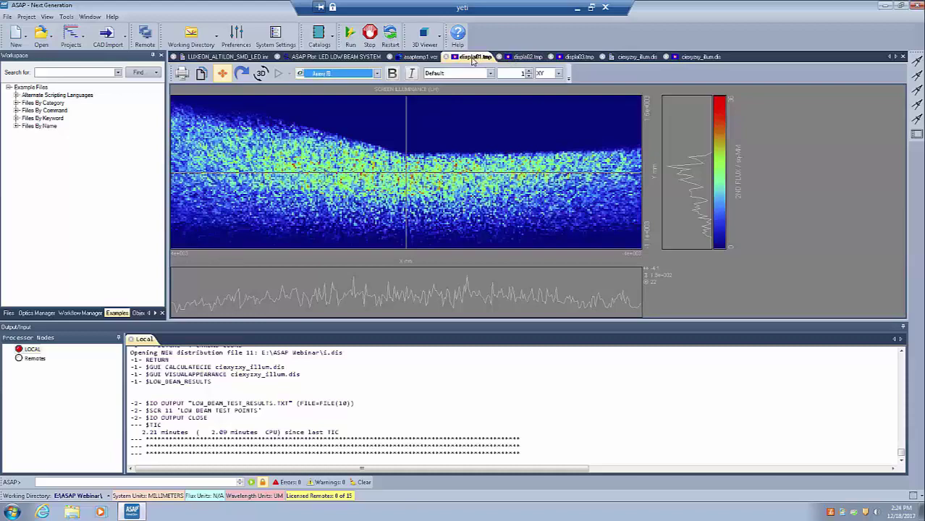
click(527, 58)
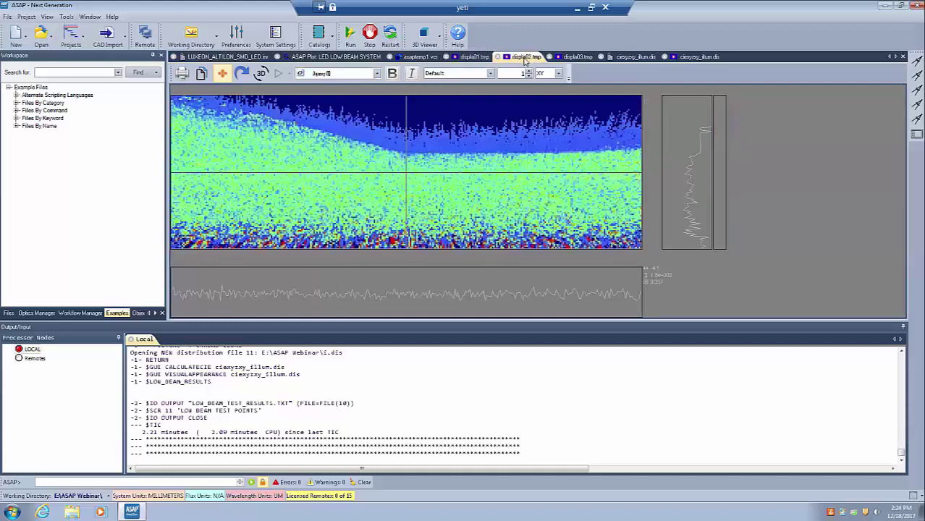
click(583, 59)
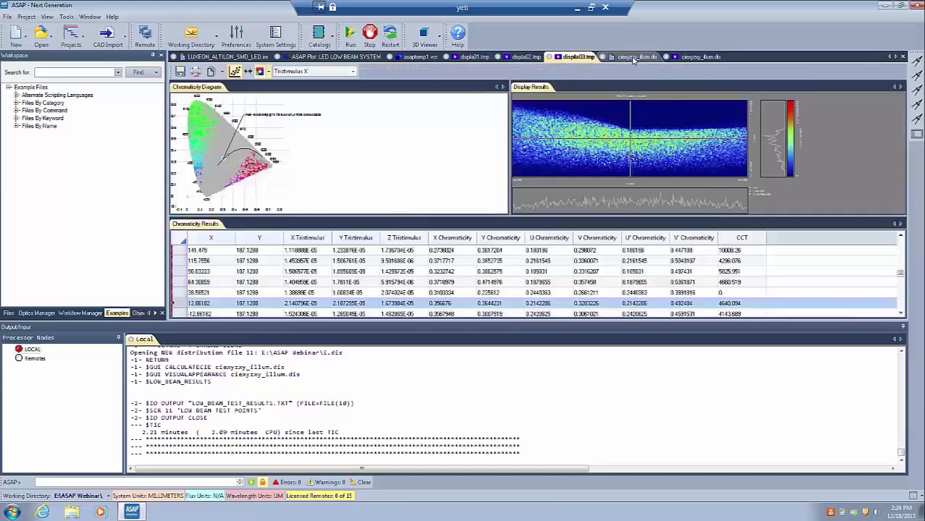
click(634, 58)
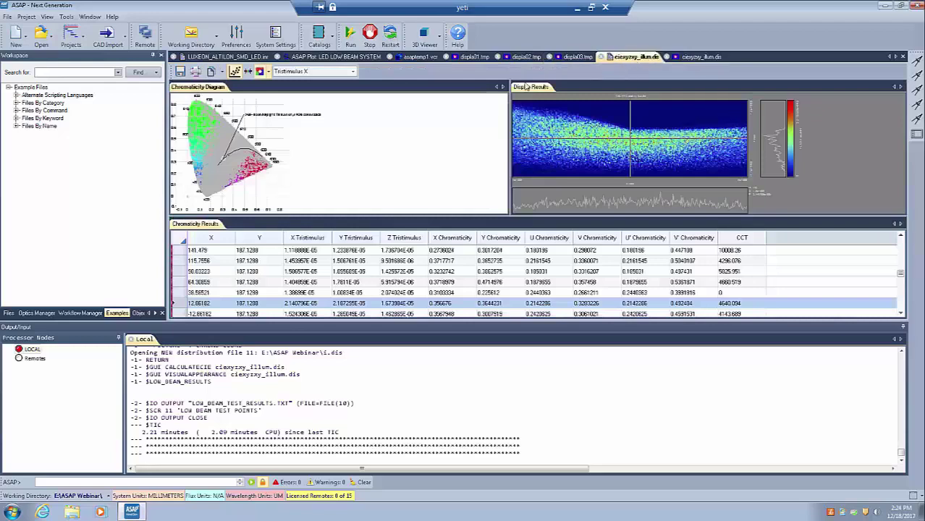
click(699, 58)
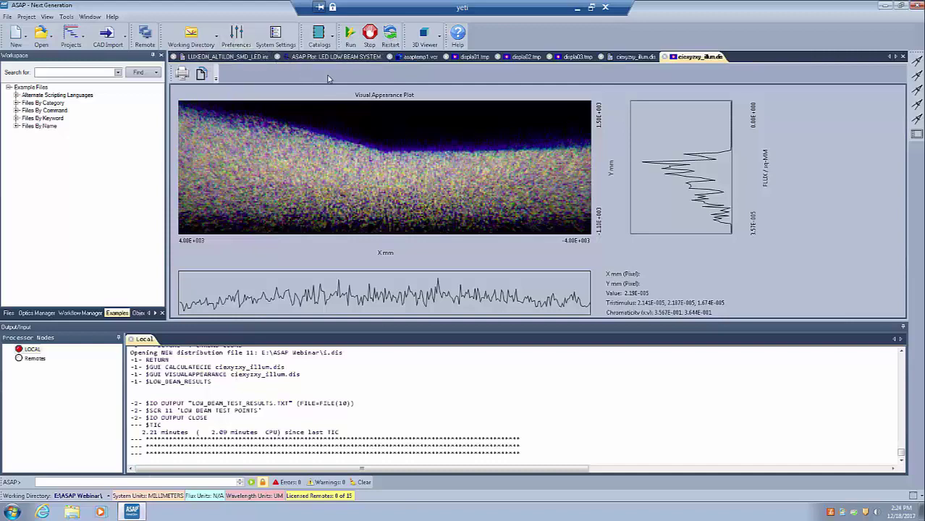
Step: Close all plot, 3D and display result windows of the two-core run, leaving only the LUXEON_ALTILON_SMD_LED script open
click(276, 58)
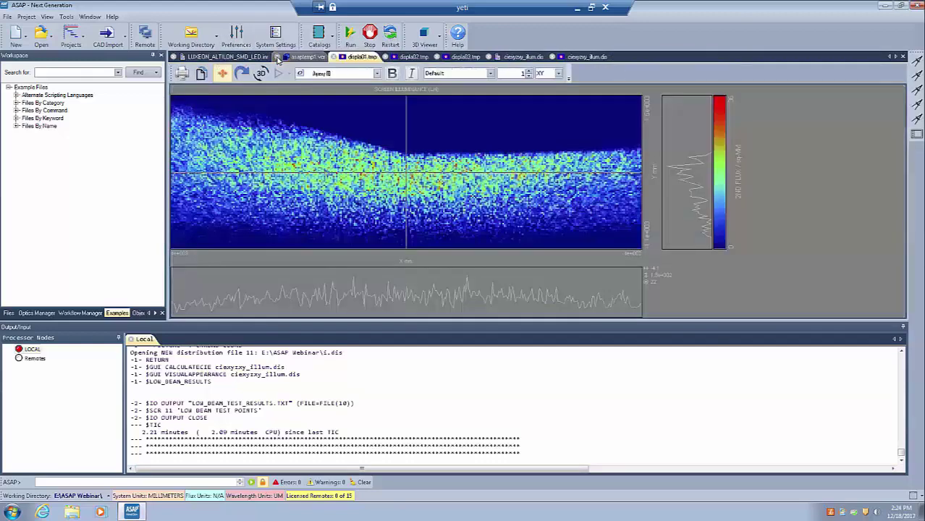
click(277, 58)
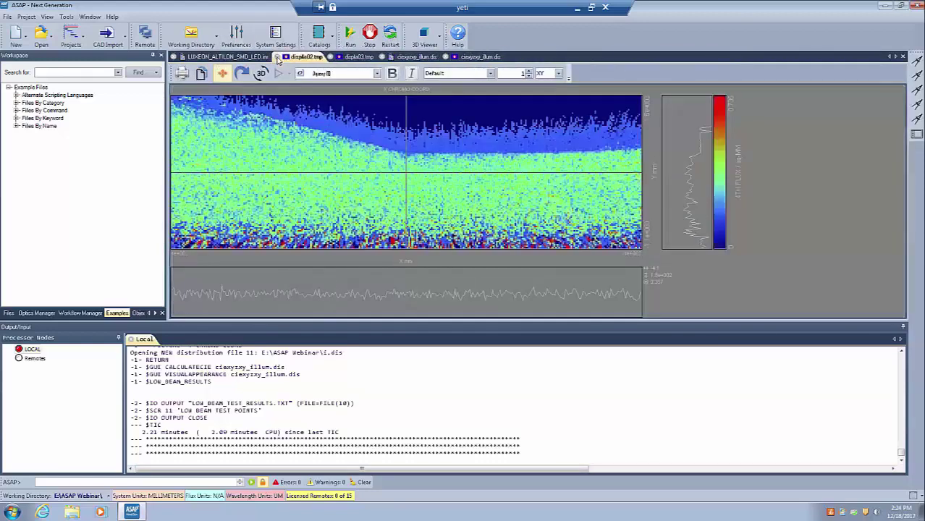
click(276, 58)
click(277, 58)
click(277, 58)
click(277, 58)
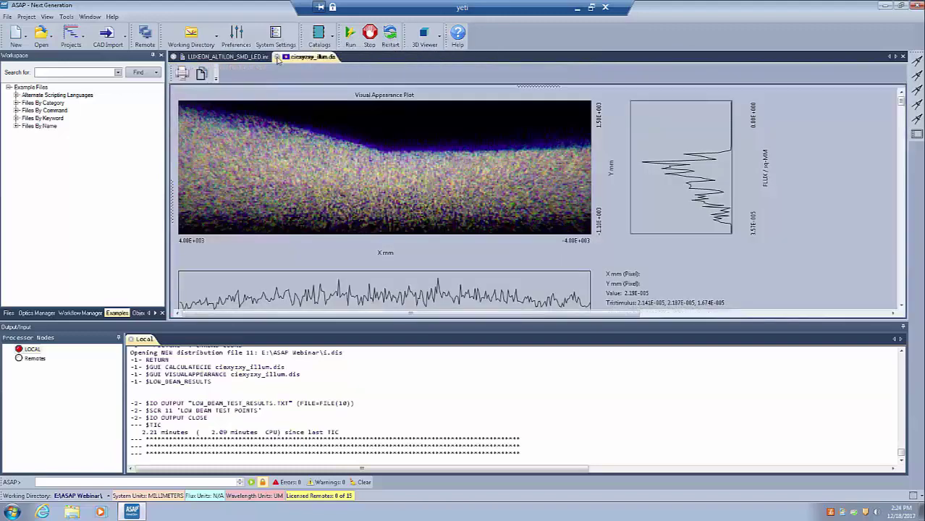
click(276, 58)
Step: Set the number of core processes to 4 in the general preferences and apply the change
click(236, 35)
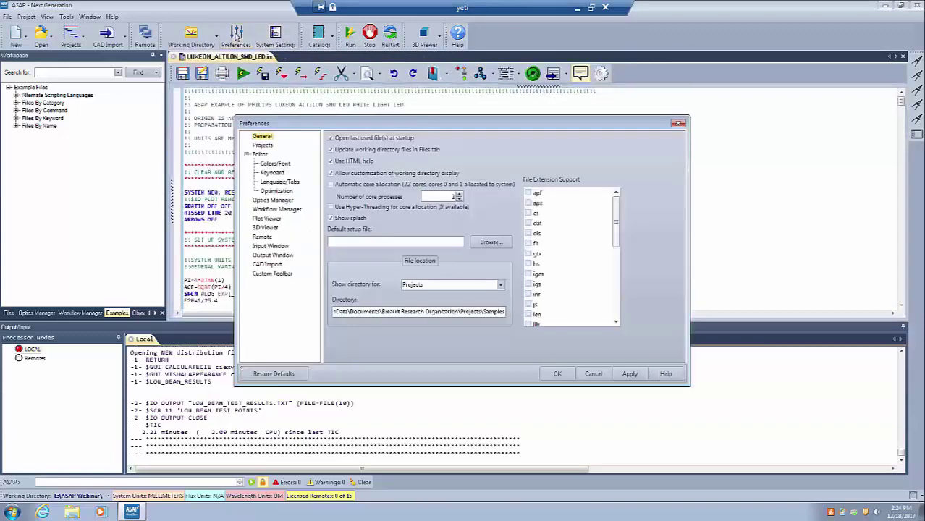
click(459, 194)
click(629, 373)
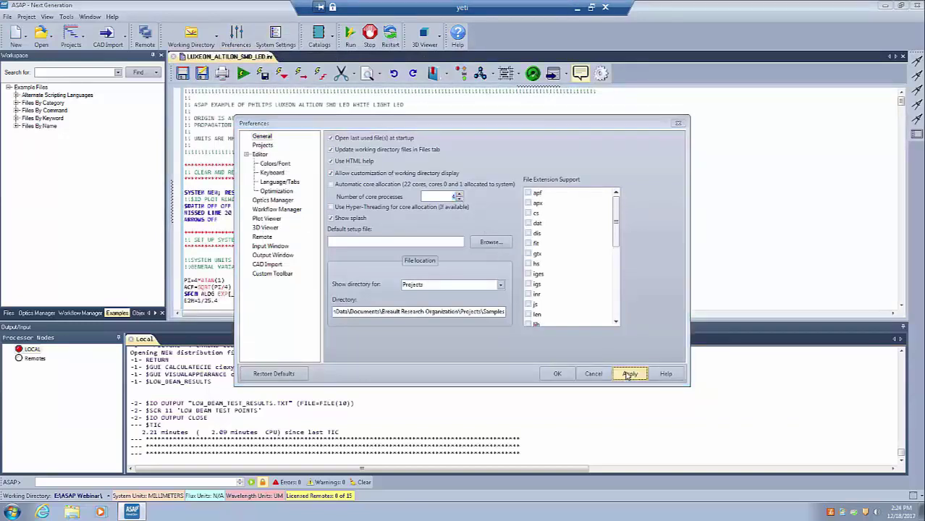
click(522, 288)
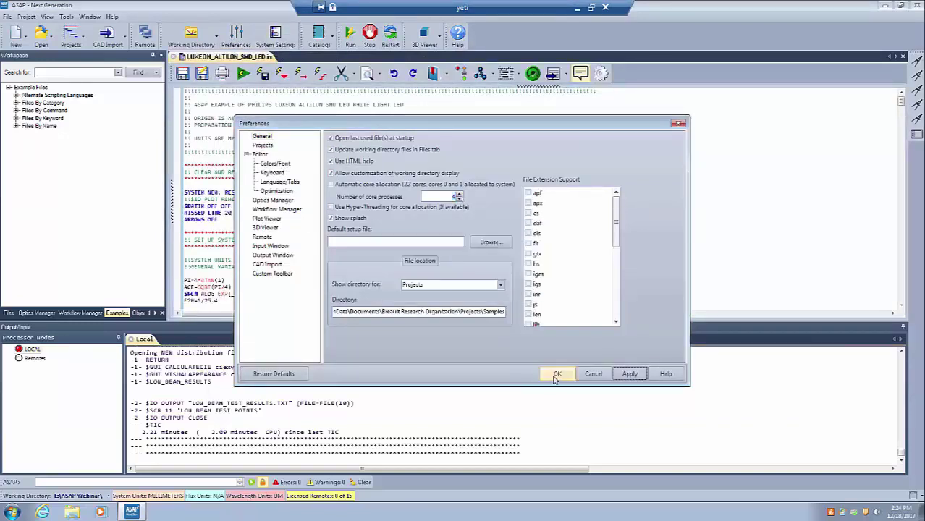
click(557, 374)
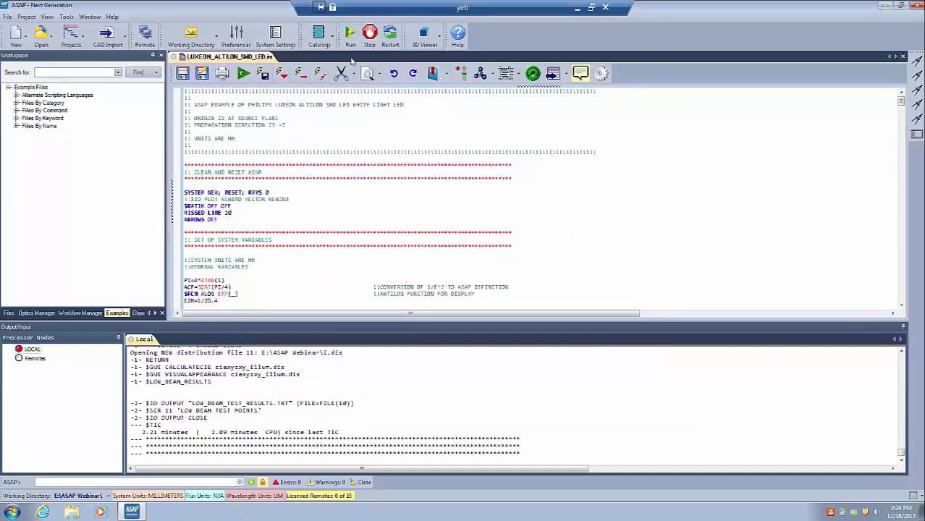
Step: Restart the ASAP session and run the LUXEON_ALTILON_SMD_LED script with the new core setting
click(391, 36)
click(426, 288)
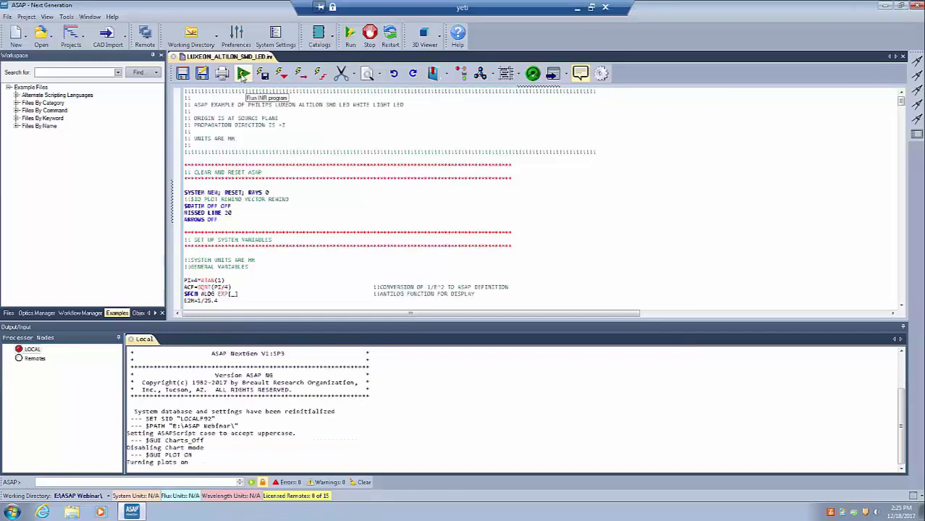
click(243, 74)
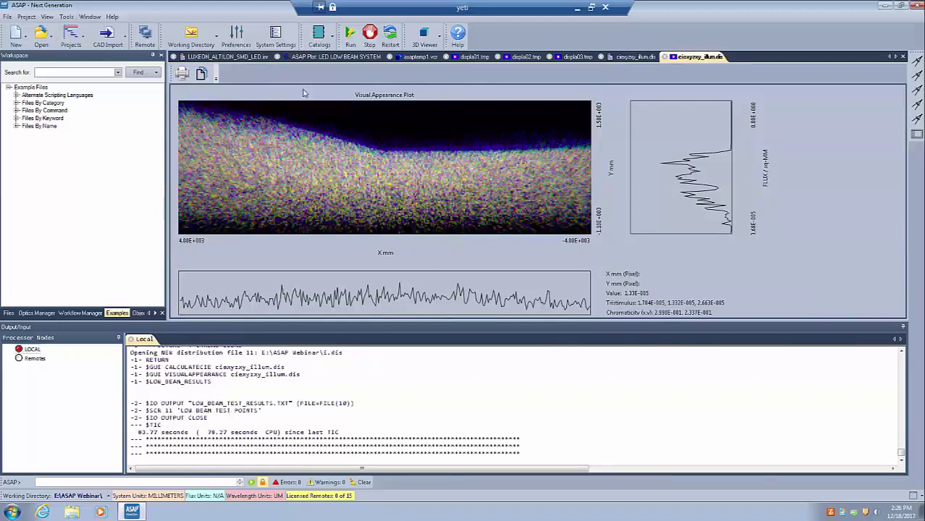
Step: Close every result window from the four-core run so that only the script remains open
click(277, 57)
click(281, 58)
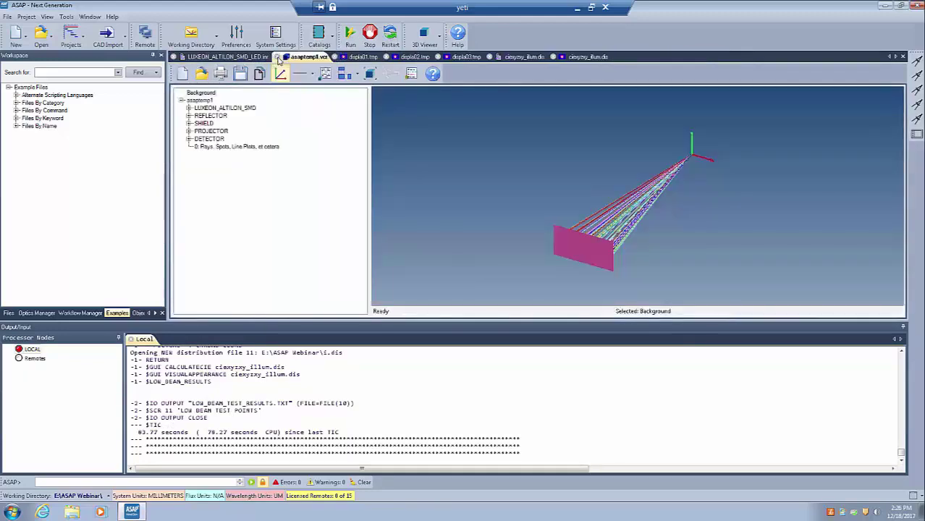
click(277, 57)
click(277, 57)
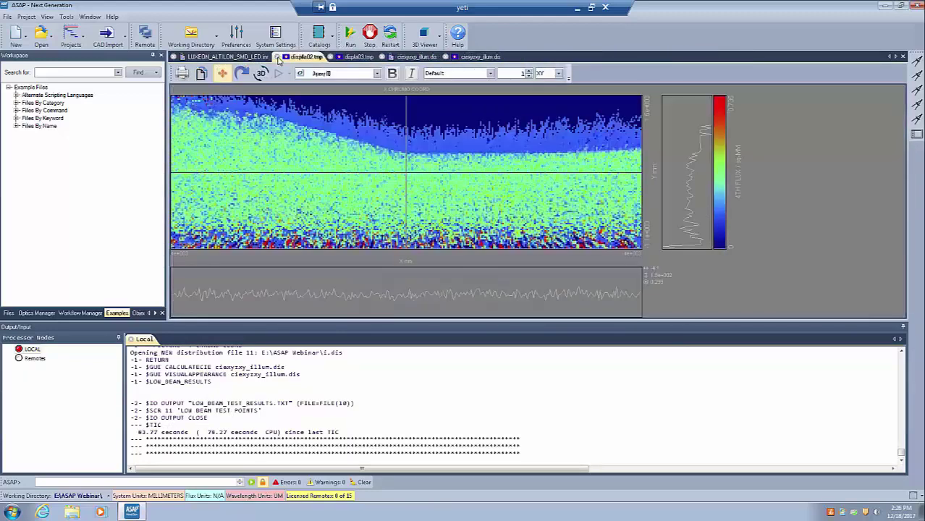
click(278, 58)
click(277, 57)
click(277, 57)
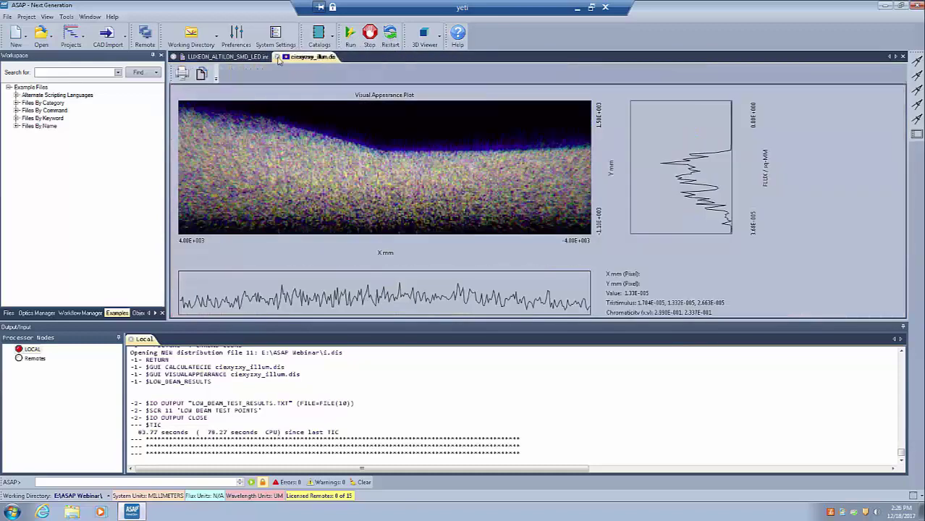
click(277, 57)
click(277, 58)
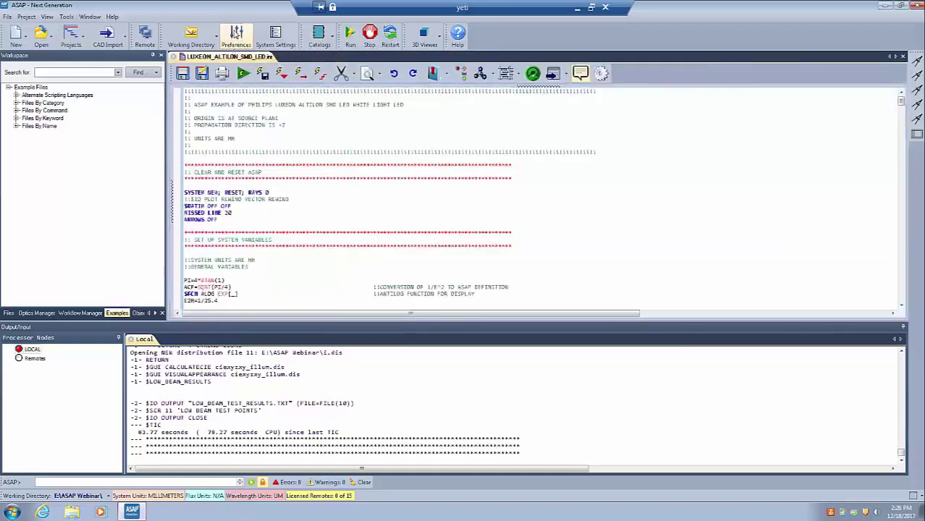
Step: Raise the number of core processes in the general preferences again, apply the change and acknowledge the restart notice
click(236, 36)
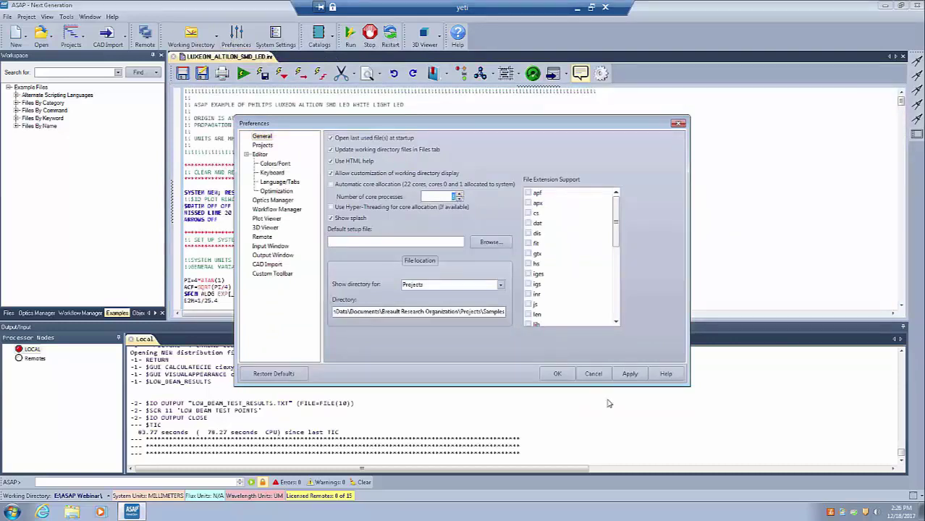
click(628, 375)
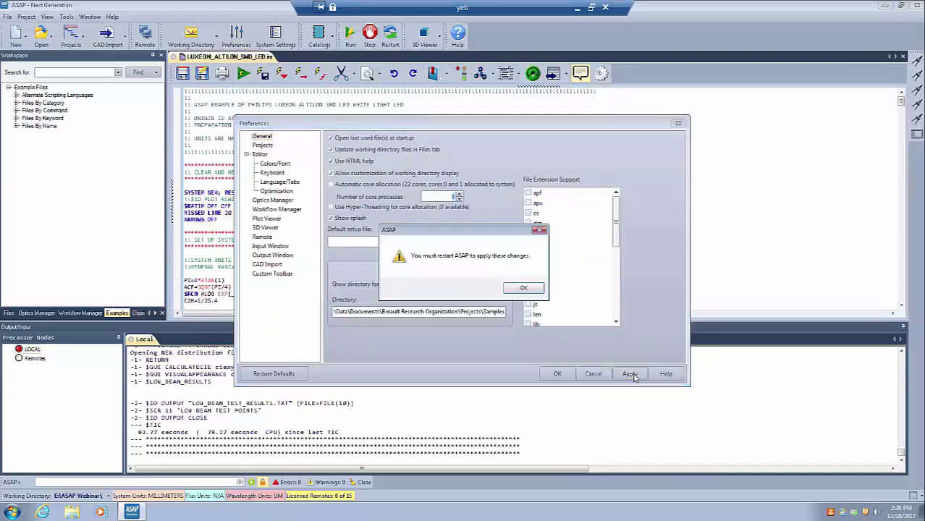
click(520, 289)
click(558, 373)
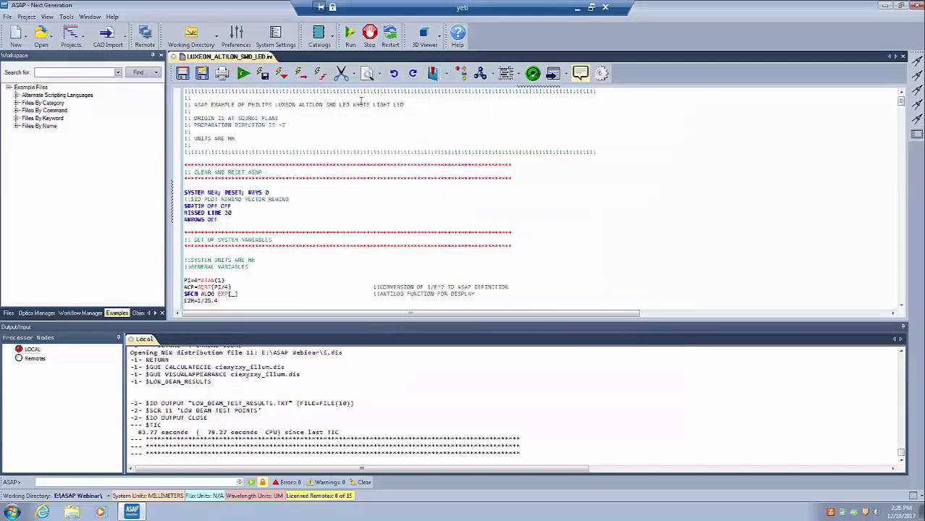
Step: Restart the ASAP session with the console output cleared and rerun the LUXEON_ALTILON_SMD_LED script
click(390, 34)
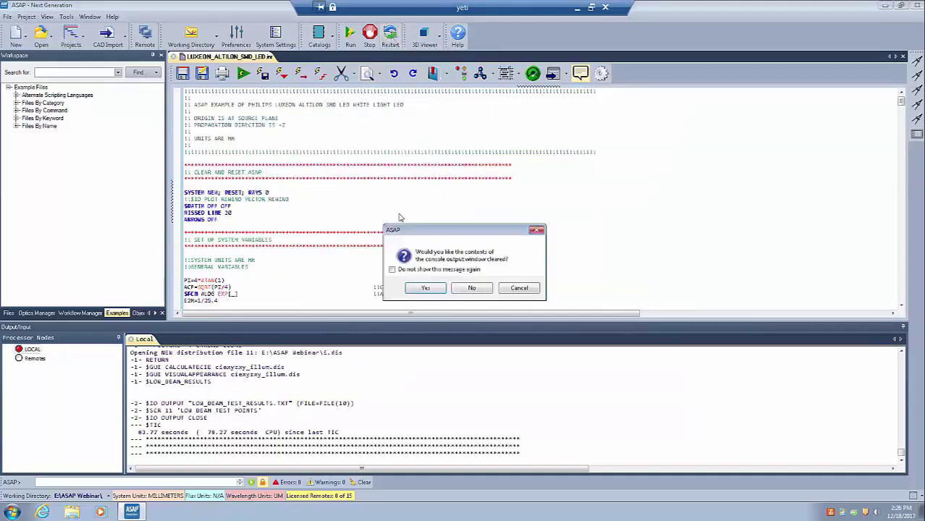
click(420, 291)
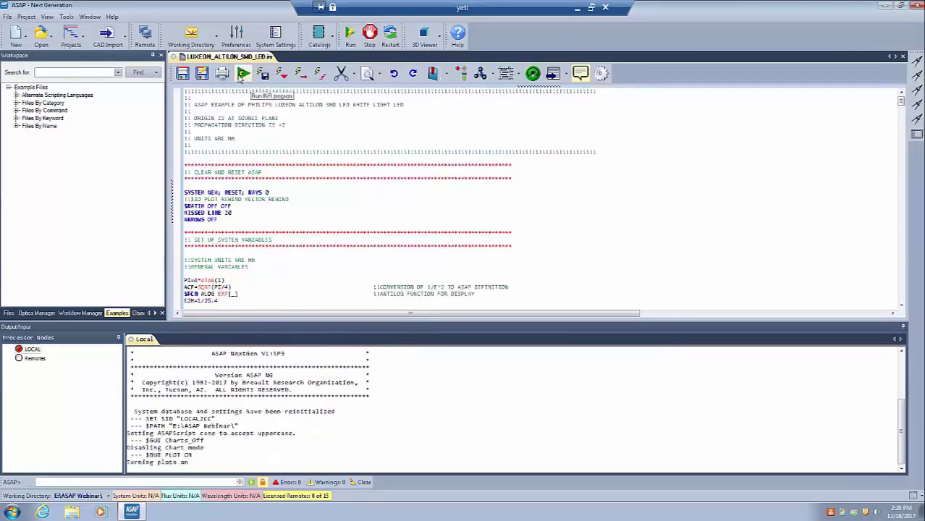
click(243, 74)
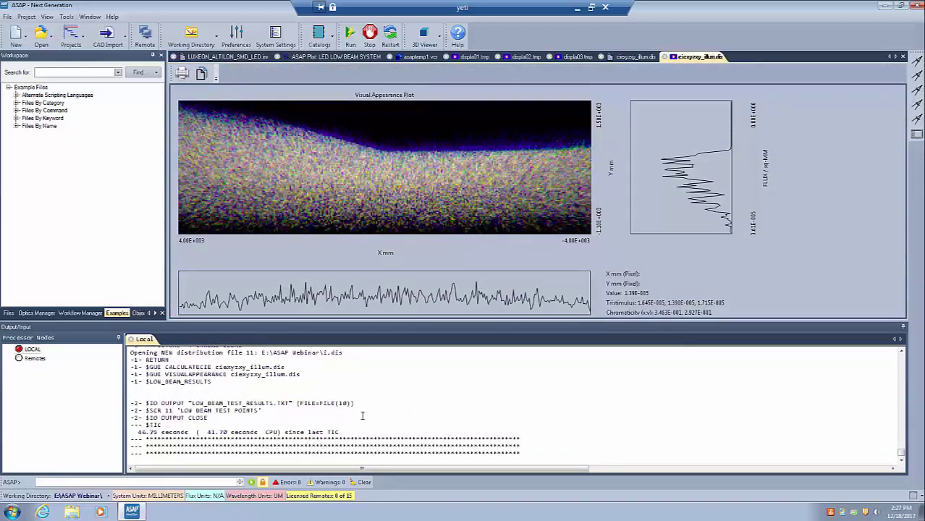
Step: Look through the console output of the finished run for the time reported by the TRACE command
scroll(901, 381, up, 4)
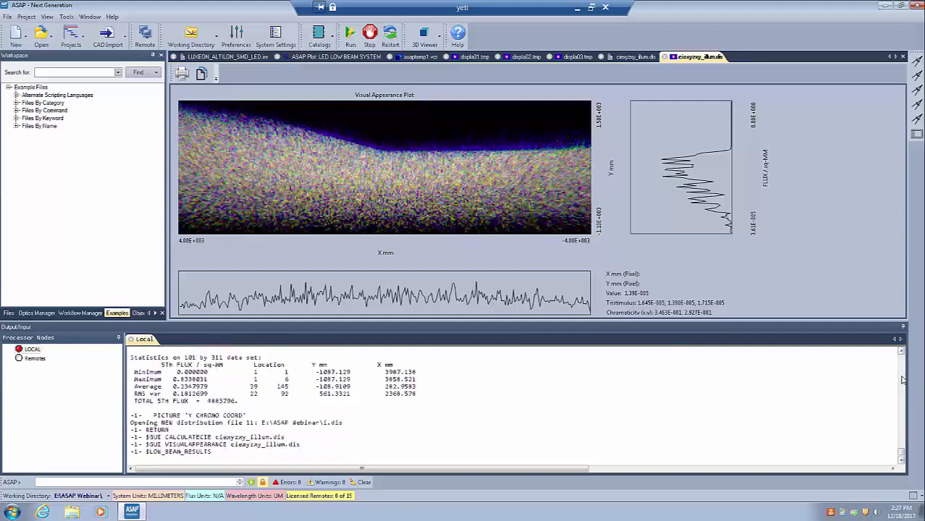
scroll(902, 380, down, 10)
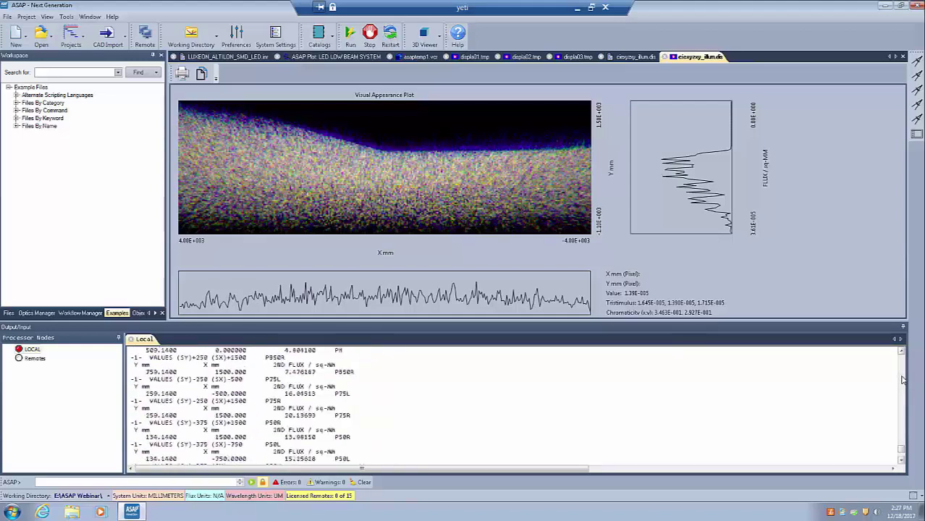
scroll(902, 380, down, 10)
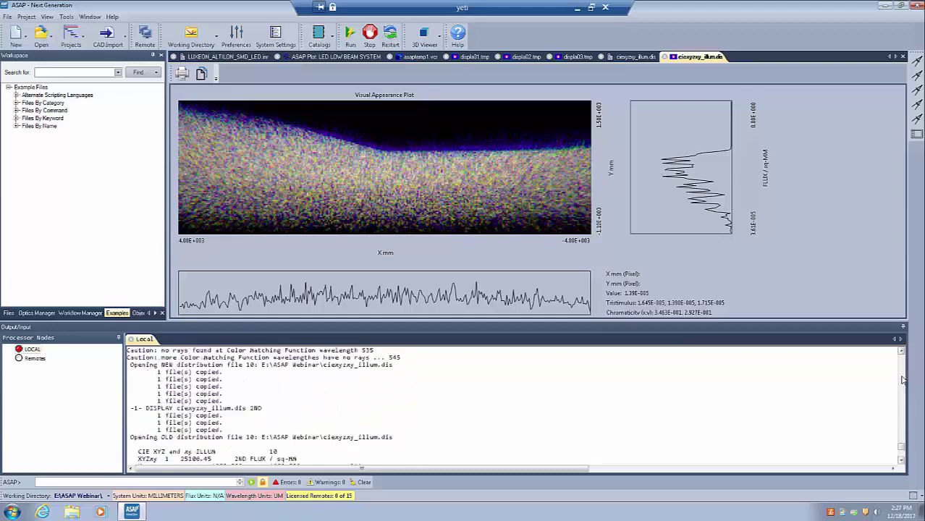
scroll(903, 380, up, 8)
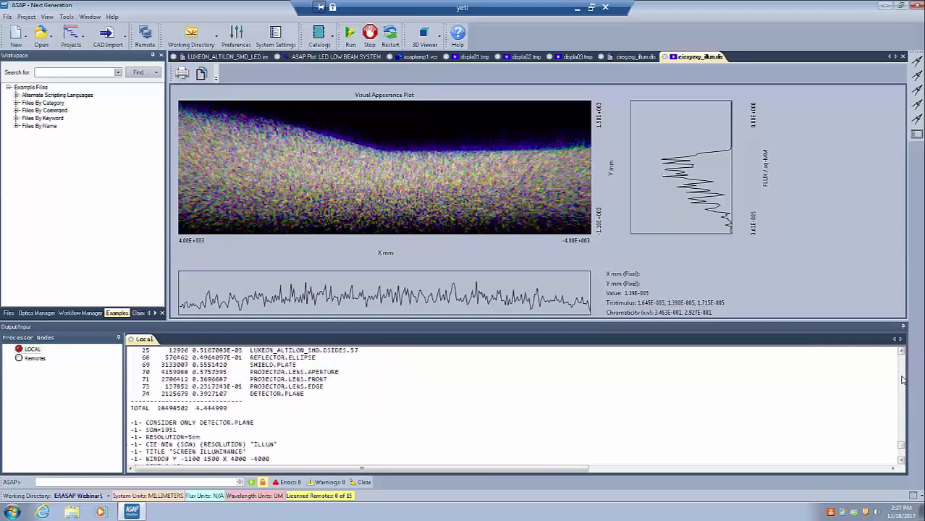
scroll(902, 380, up, 6)
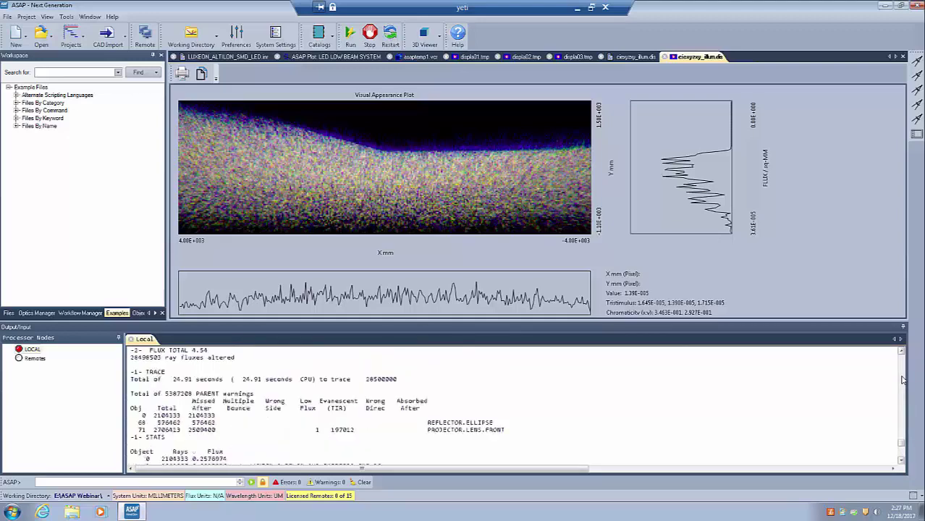